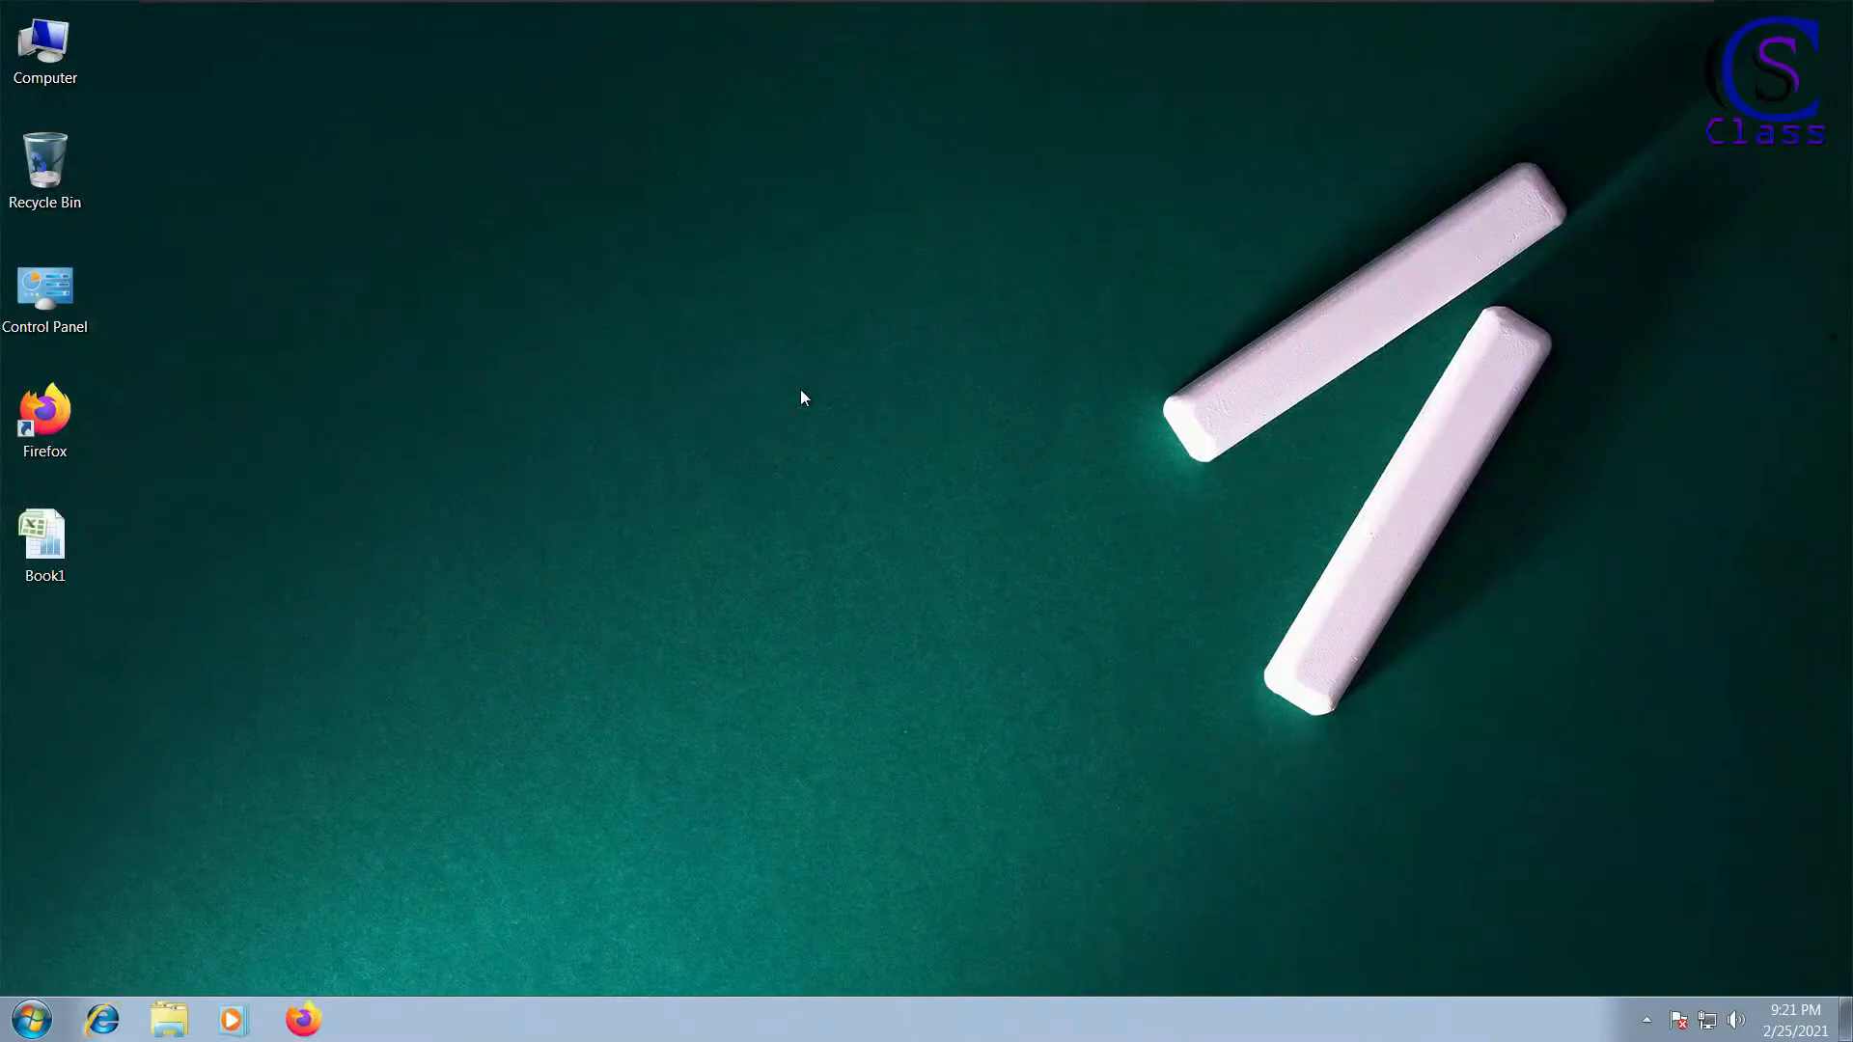
Step: Open the Book1 workbook and set the whole student marks table, E2:I27, to the Bookman Old Style font
double_click(70, 552)
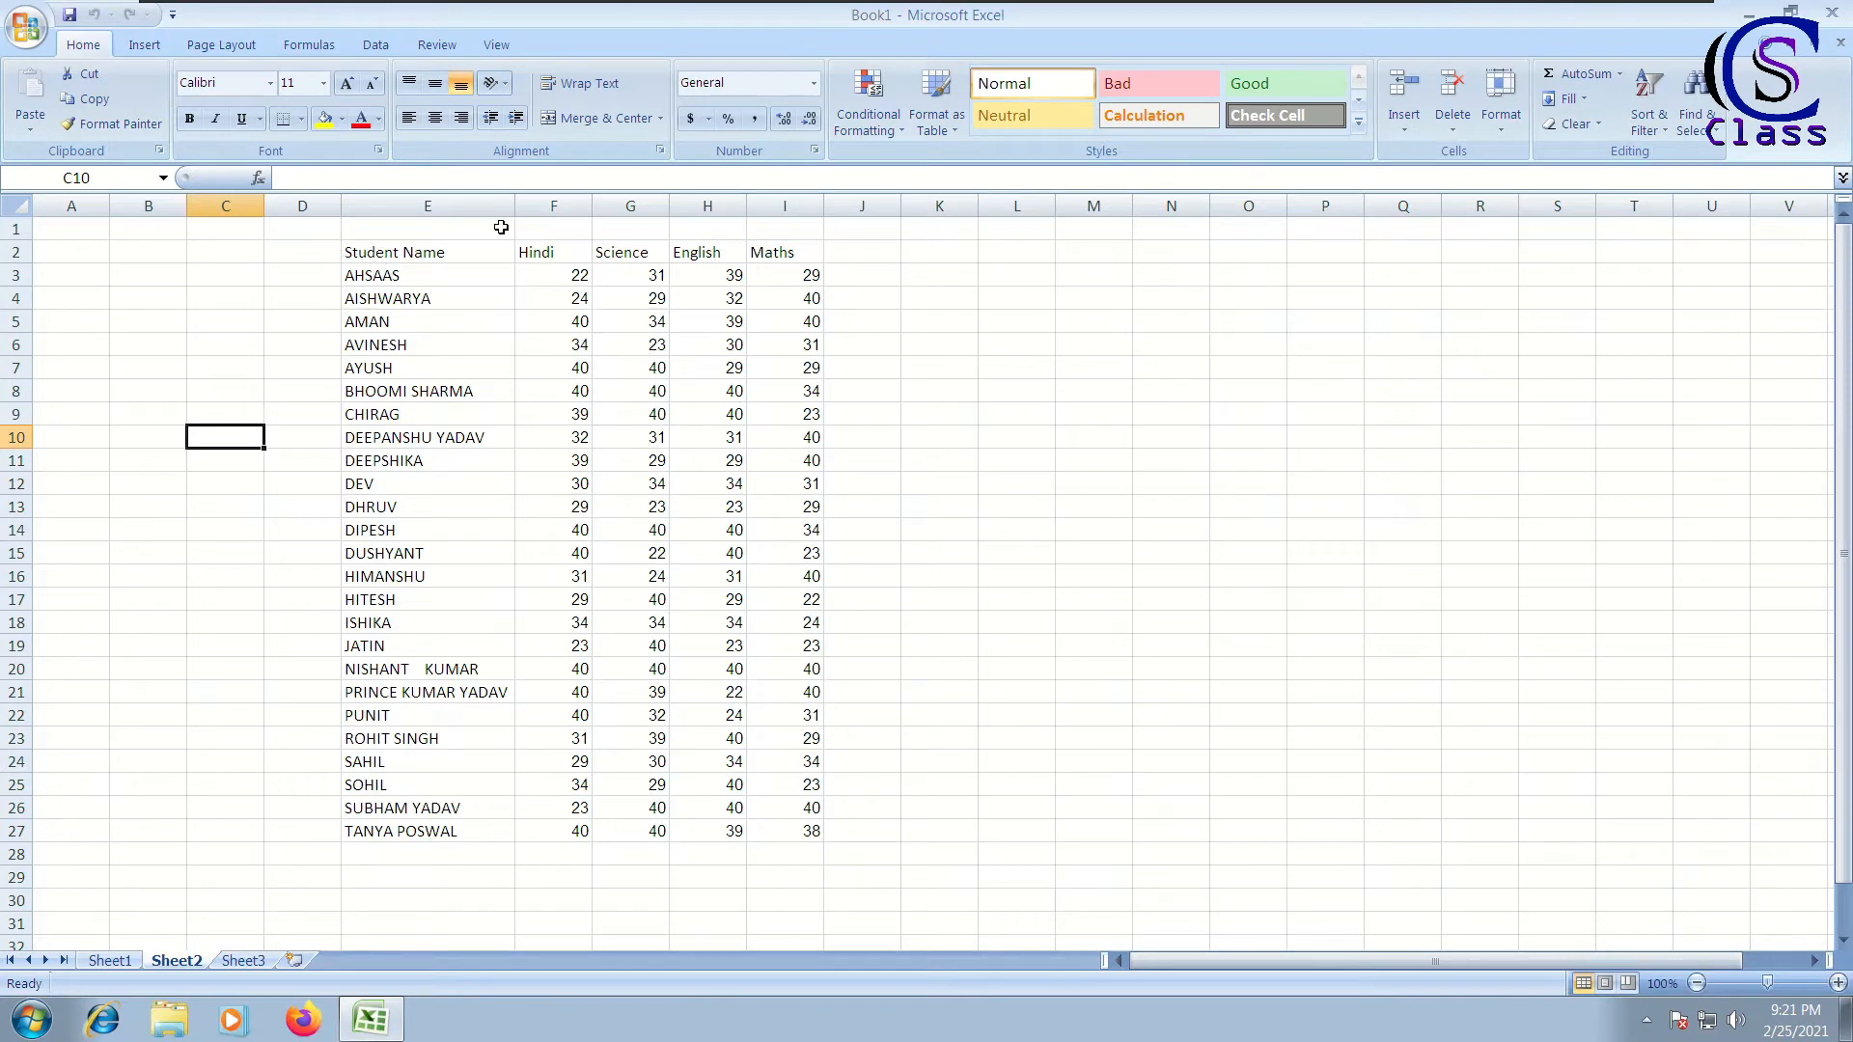
drag(475, 250, 777, 255)
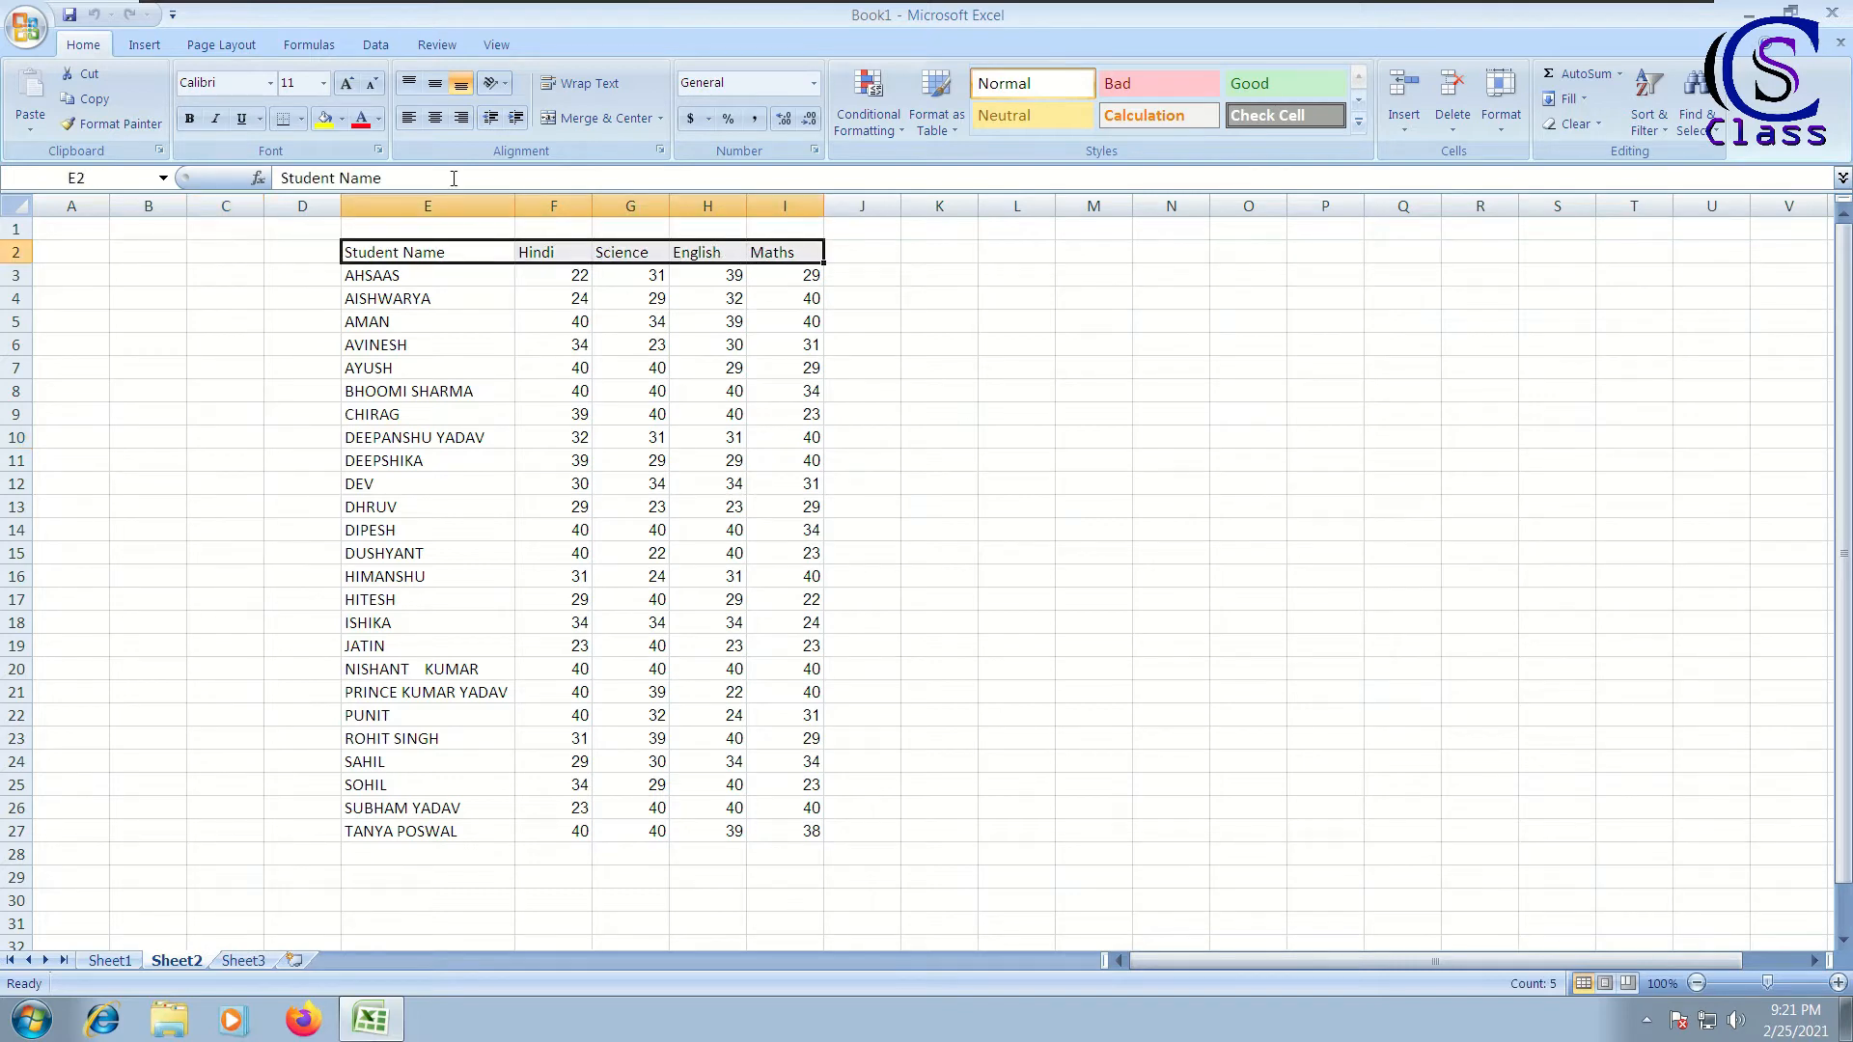
drag(399, 262, 773, 830)
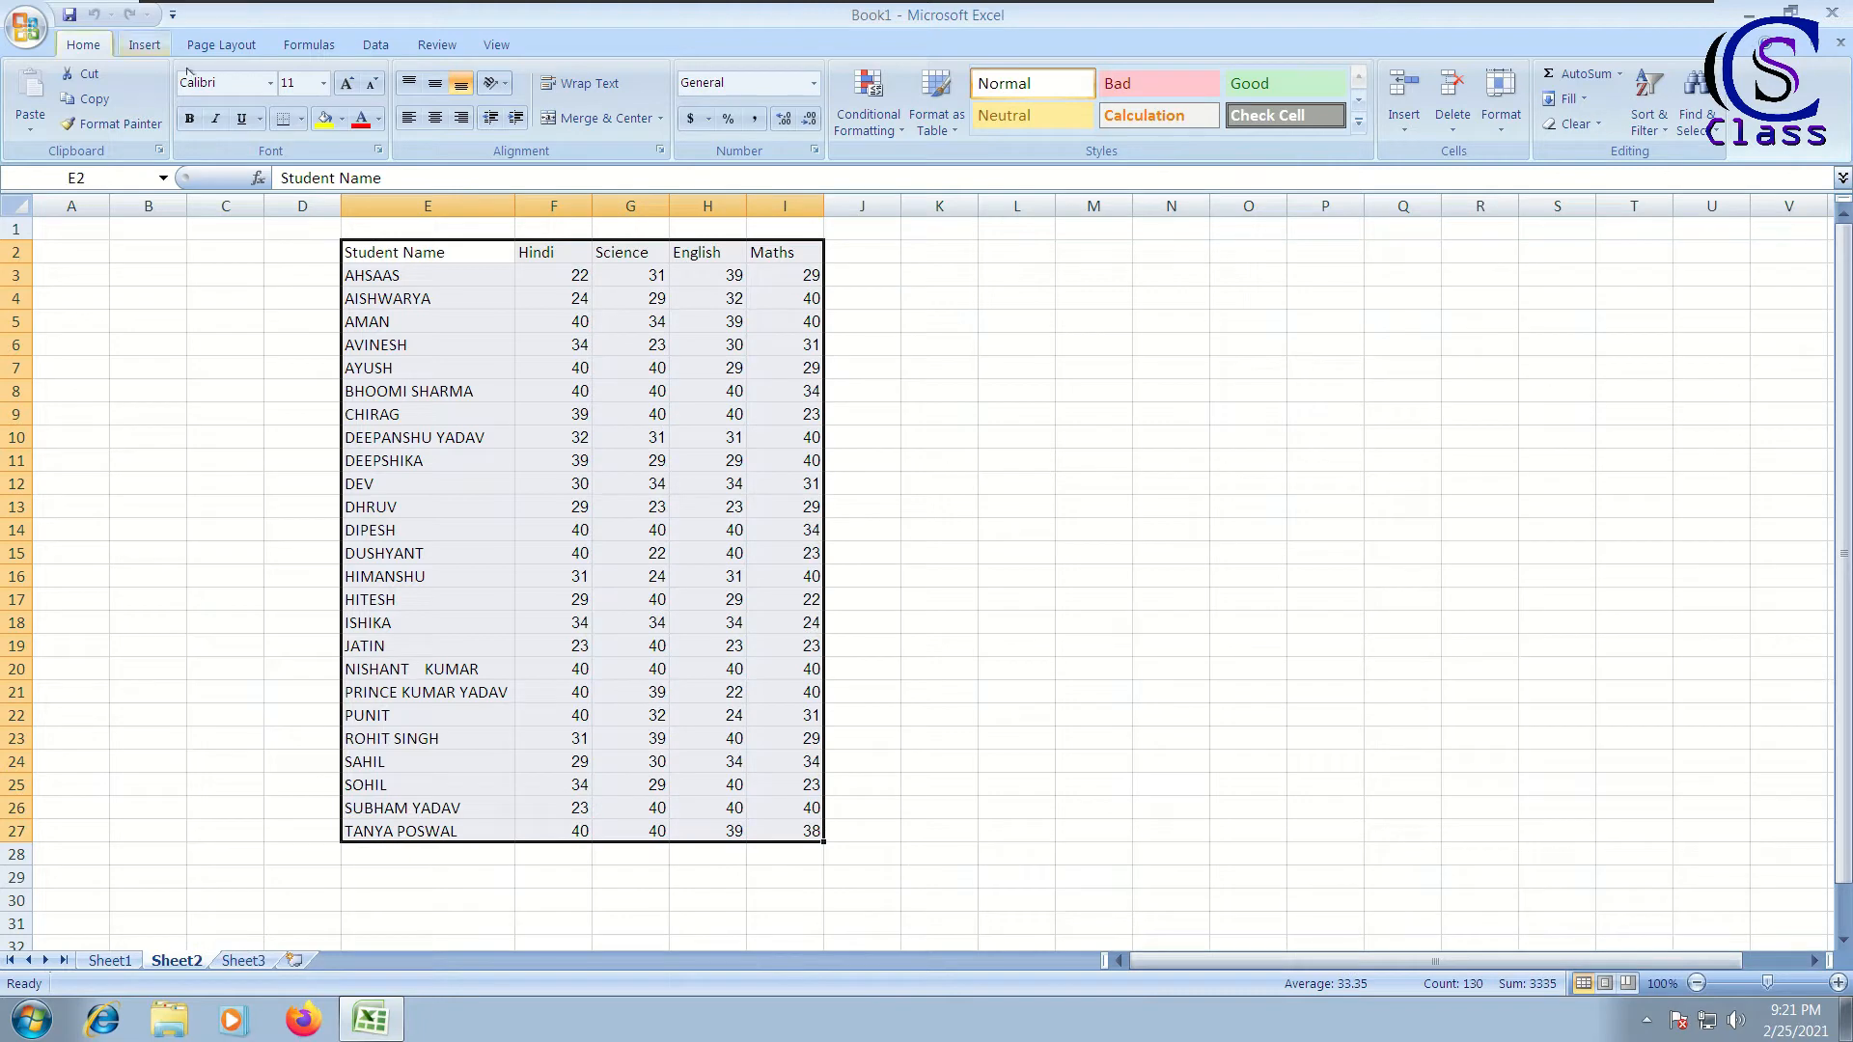
click(258, 79)
text(Boo)
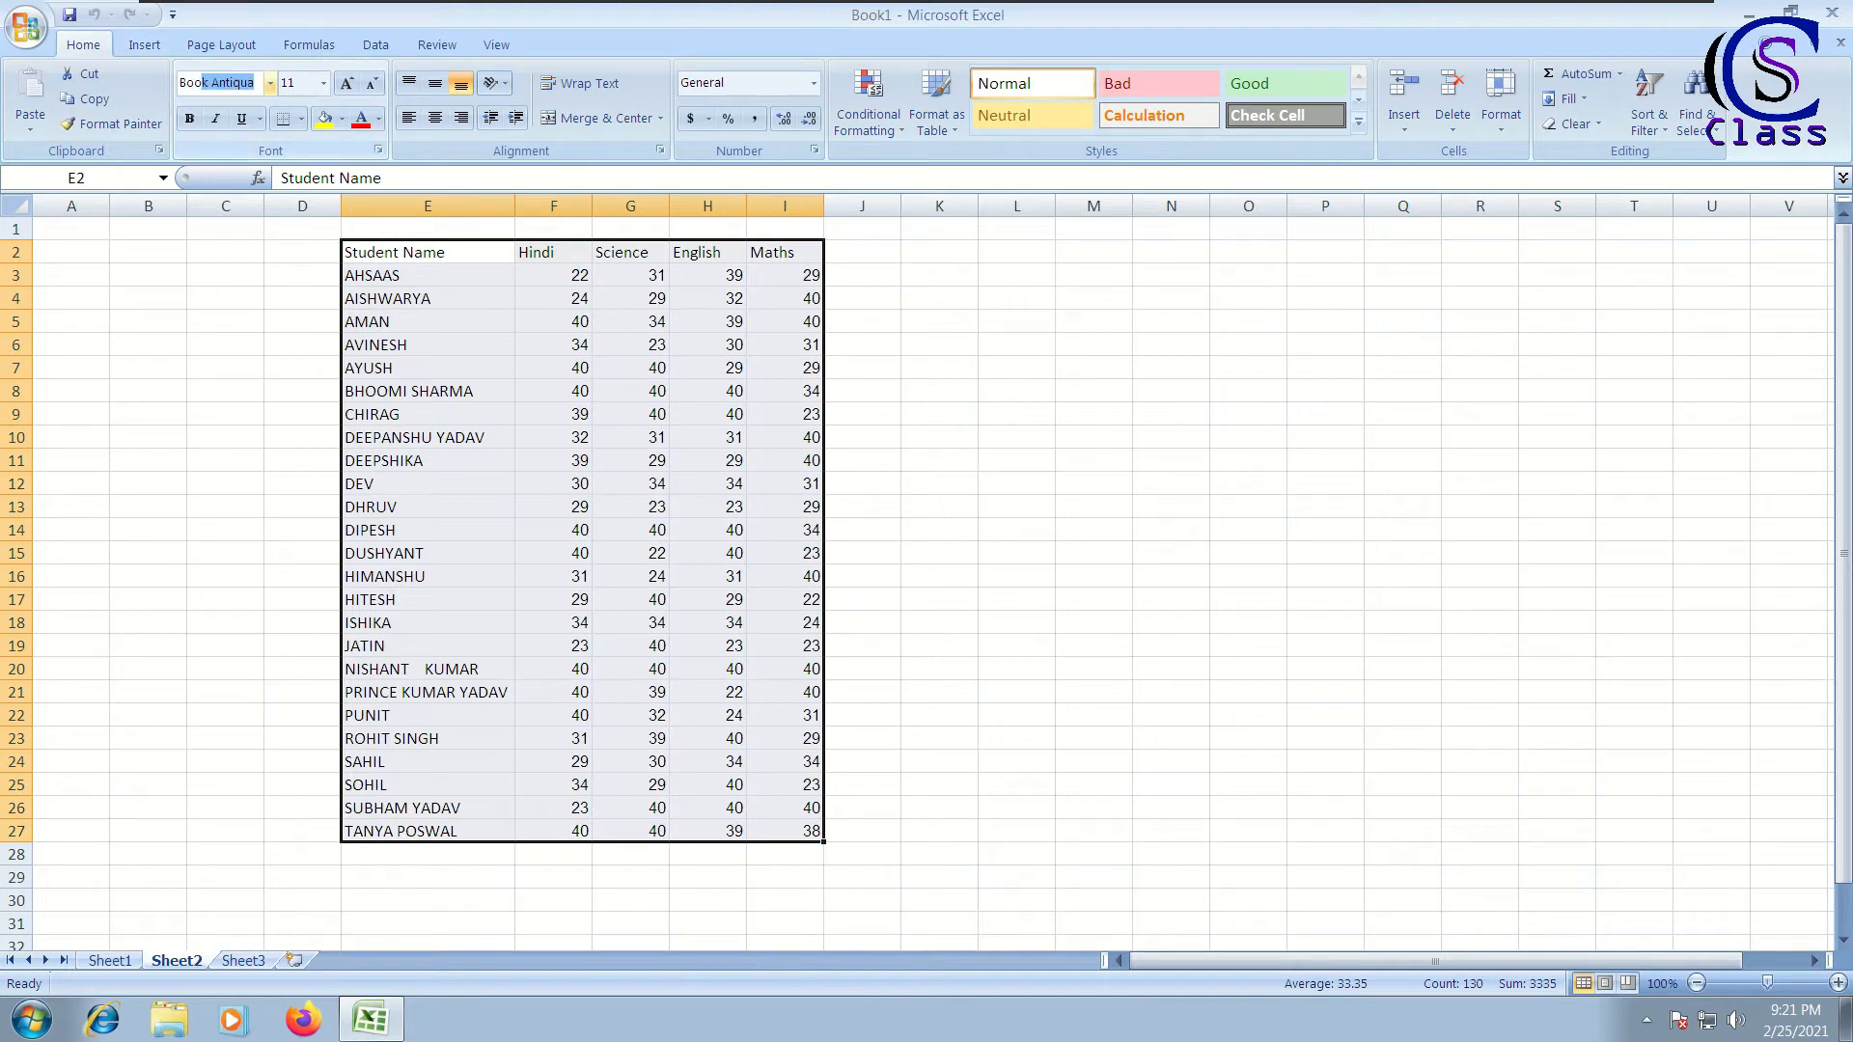
text(kman Old S)
key(Return)
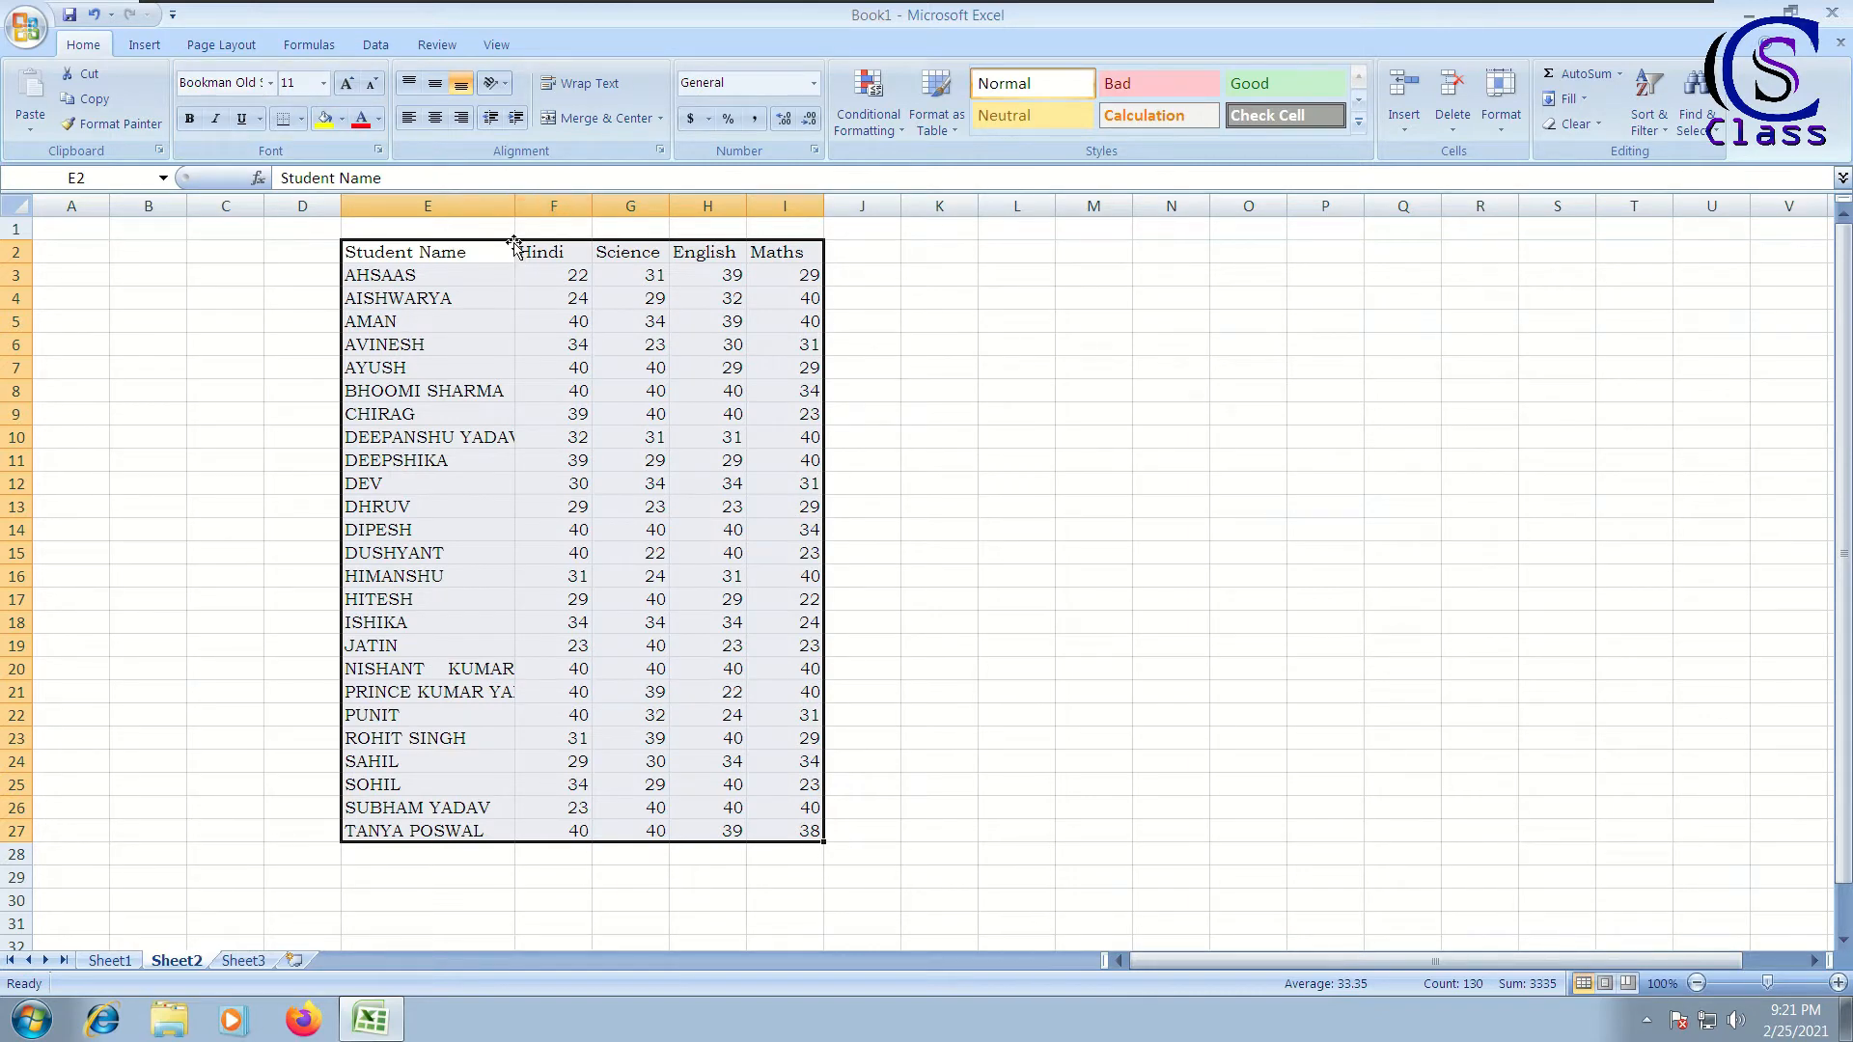
Step: Centre the subject headings and marks in F2:I27 and autofit column E to the student names
drag(538, 256, 813, 823)
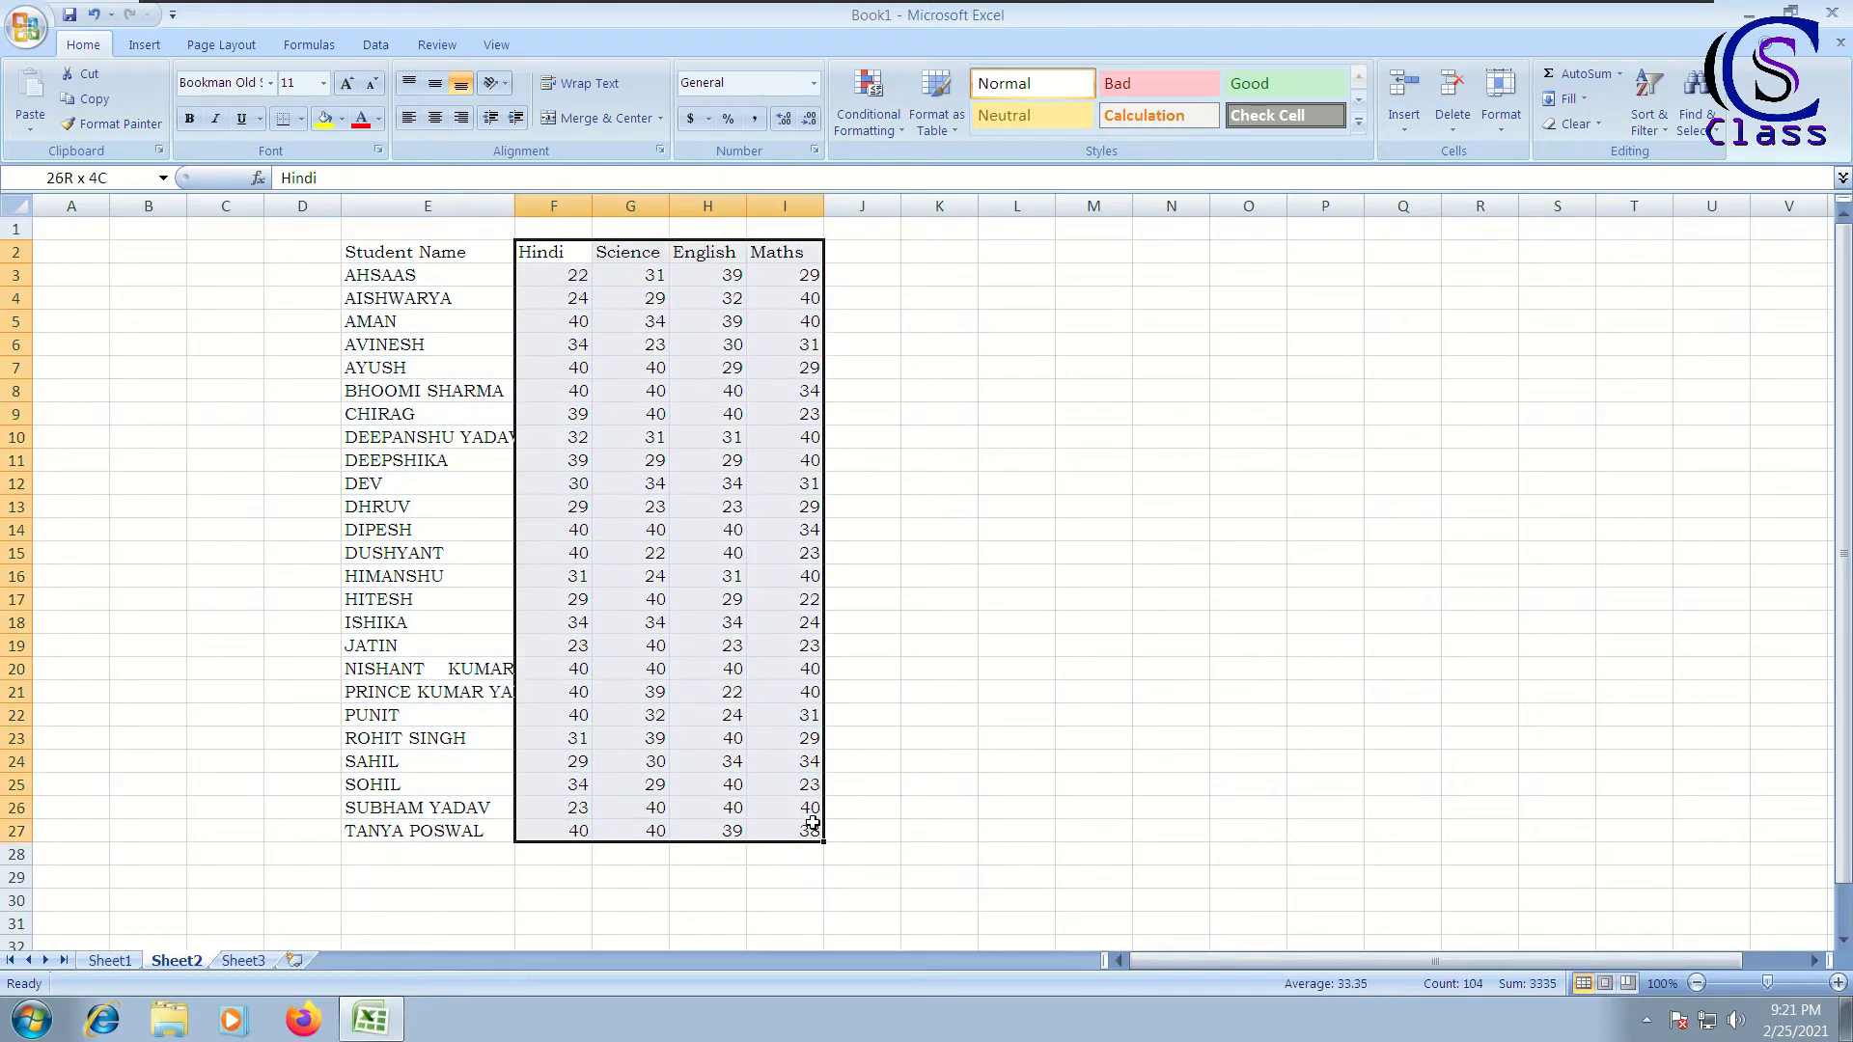
click(436, 118)
click(448, 260)
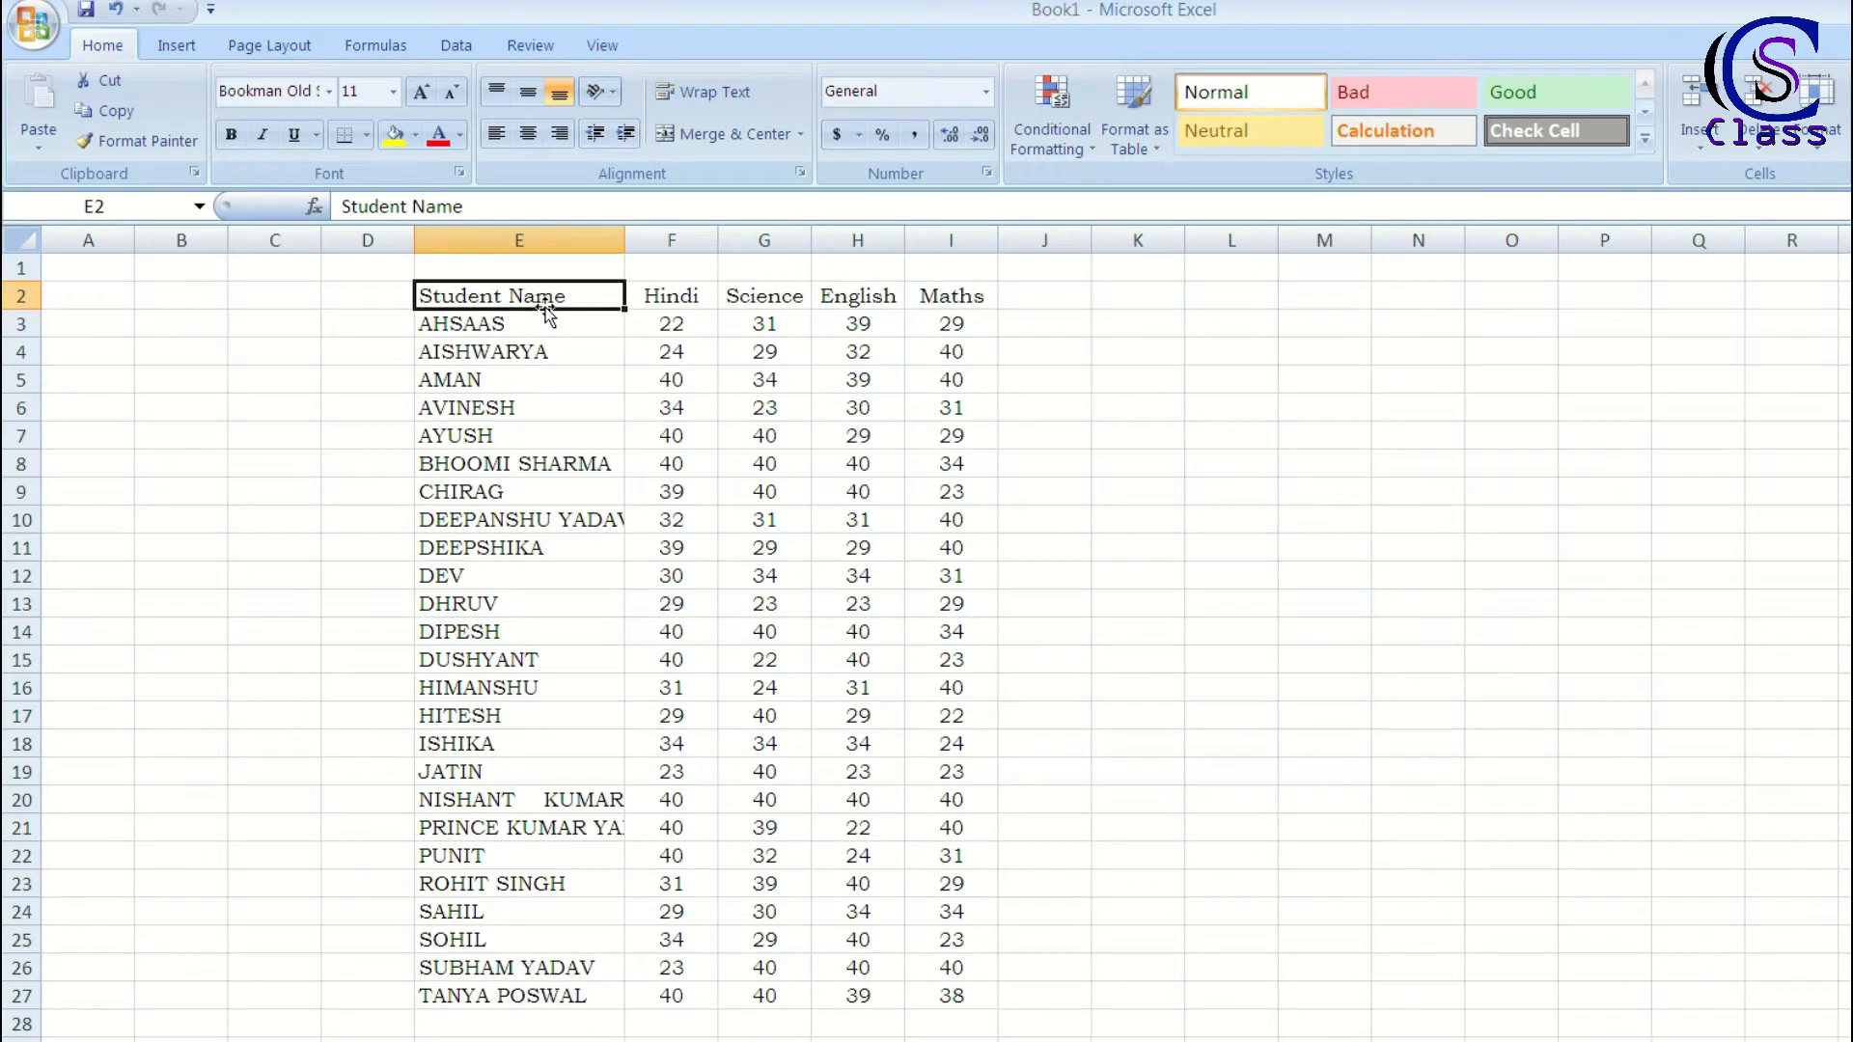
double_click(624, 239)
click(724, 379)
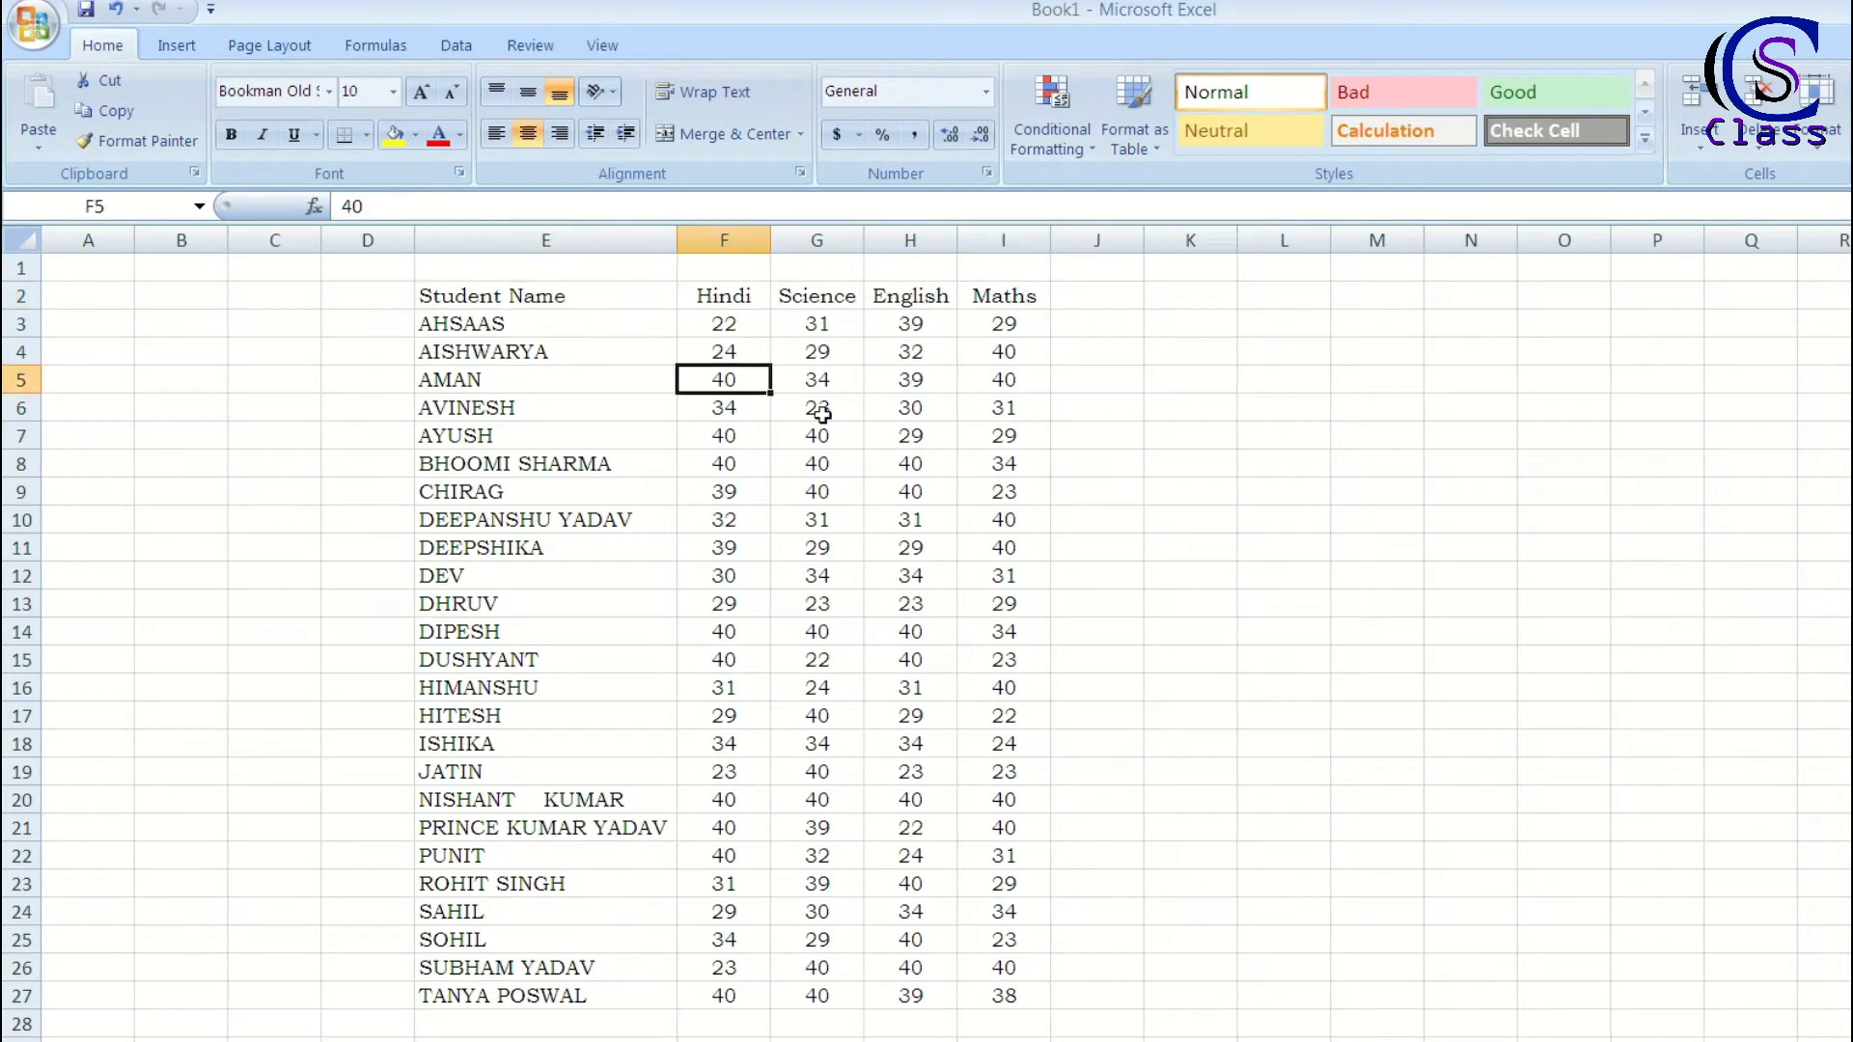
Step: Fill the header row E2:I2 with light grey and make its text bold
drag(473, 298, 1004, 295)
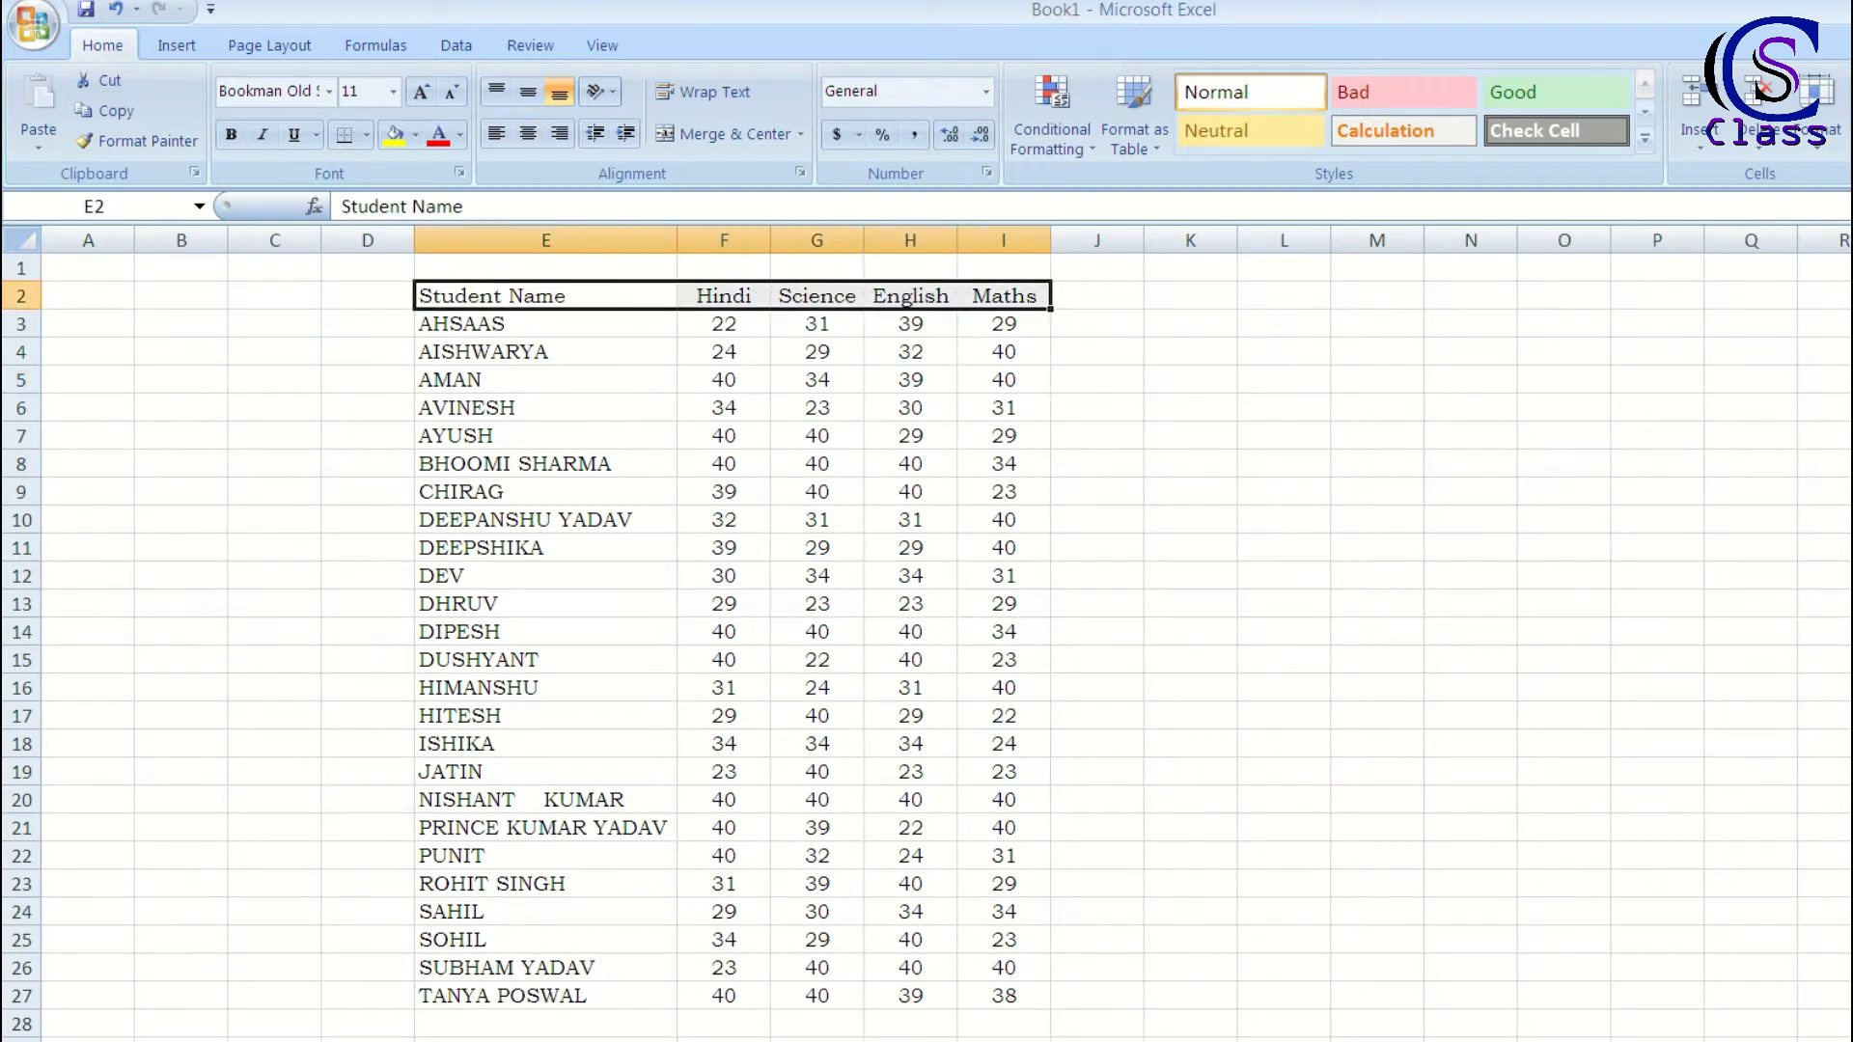
click(415, 134)
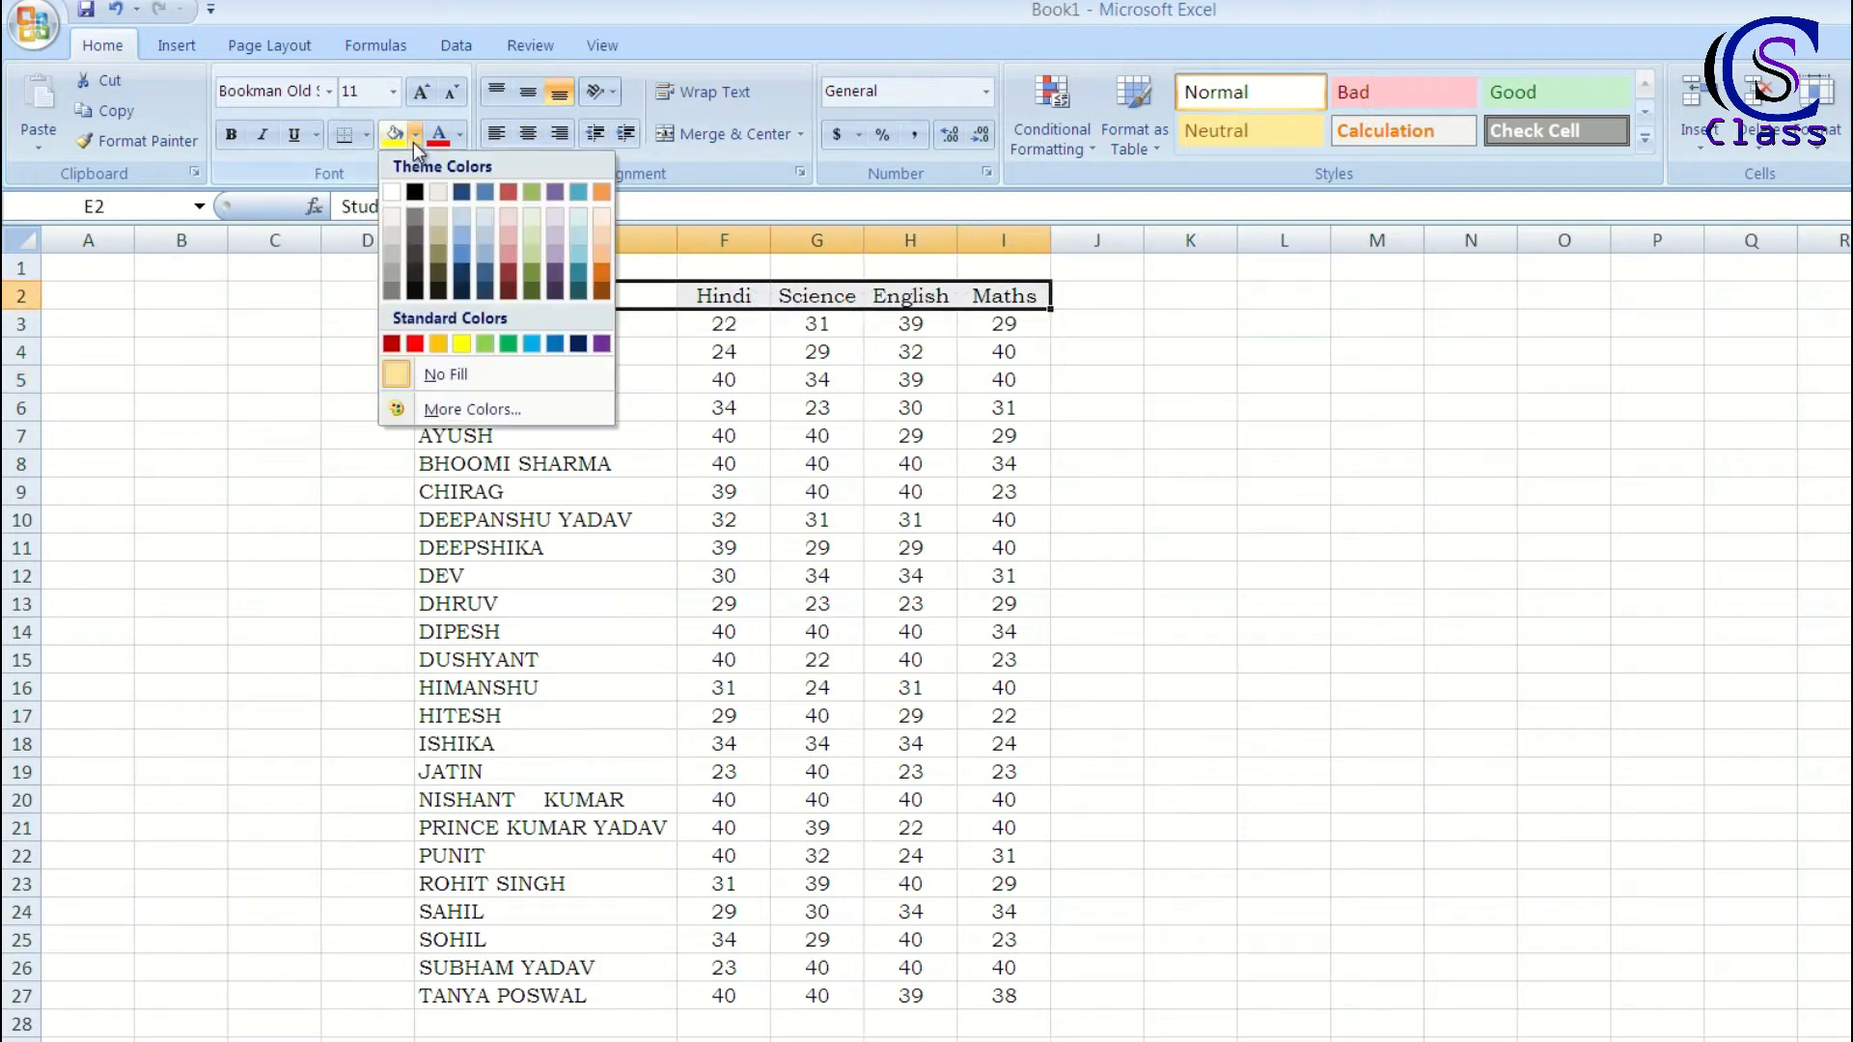
click(392, 232)
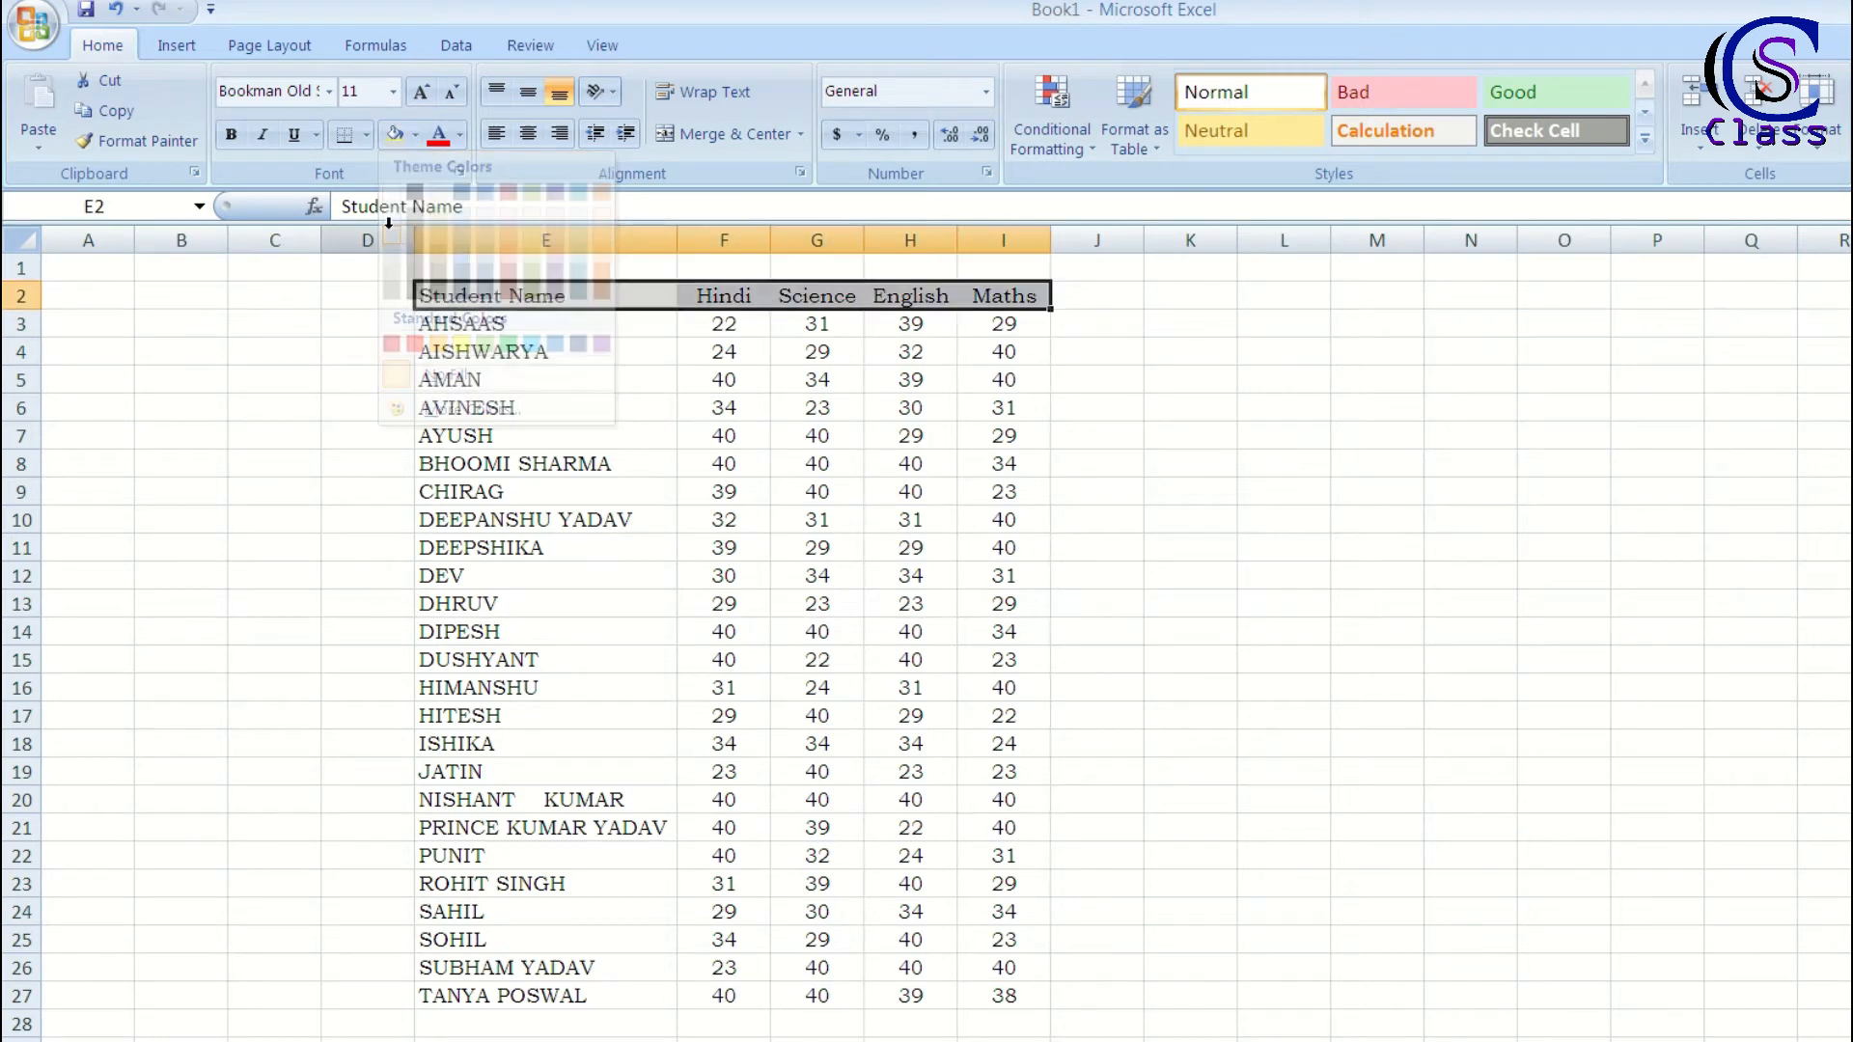
click(234, 141)
click(496, 319)
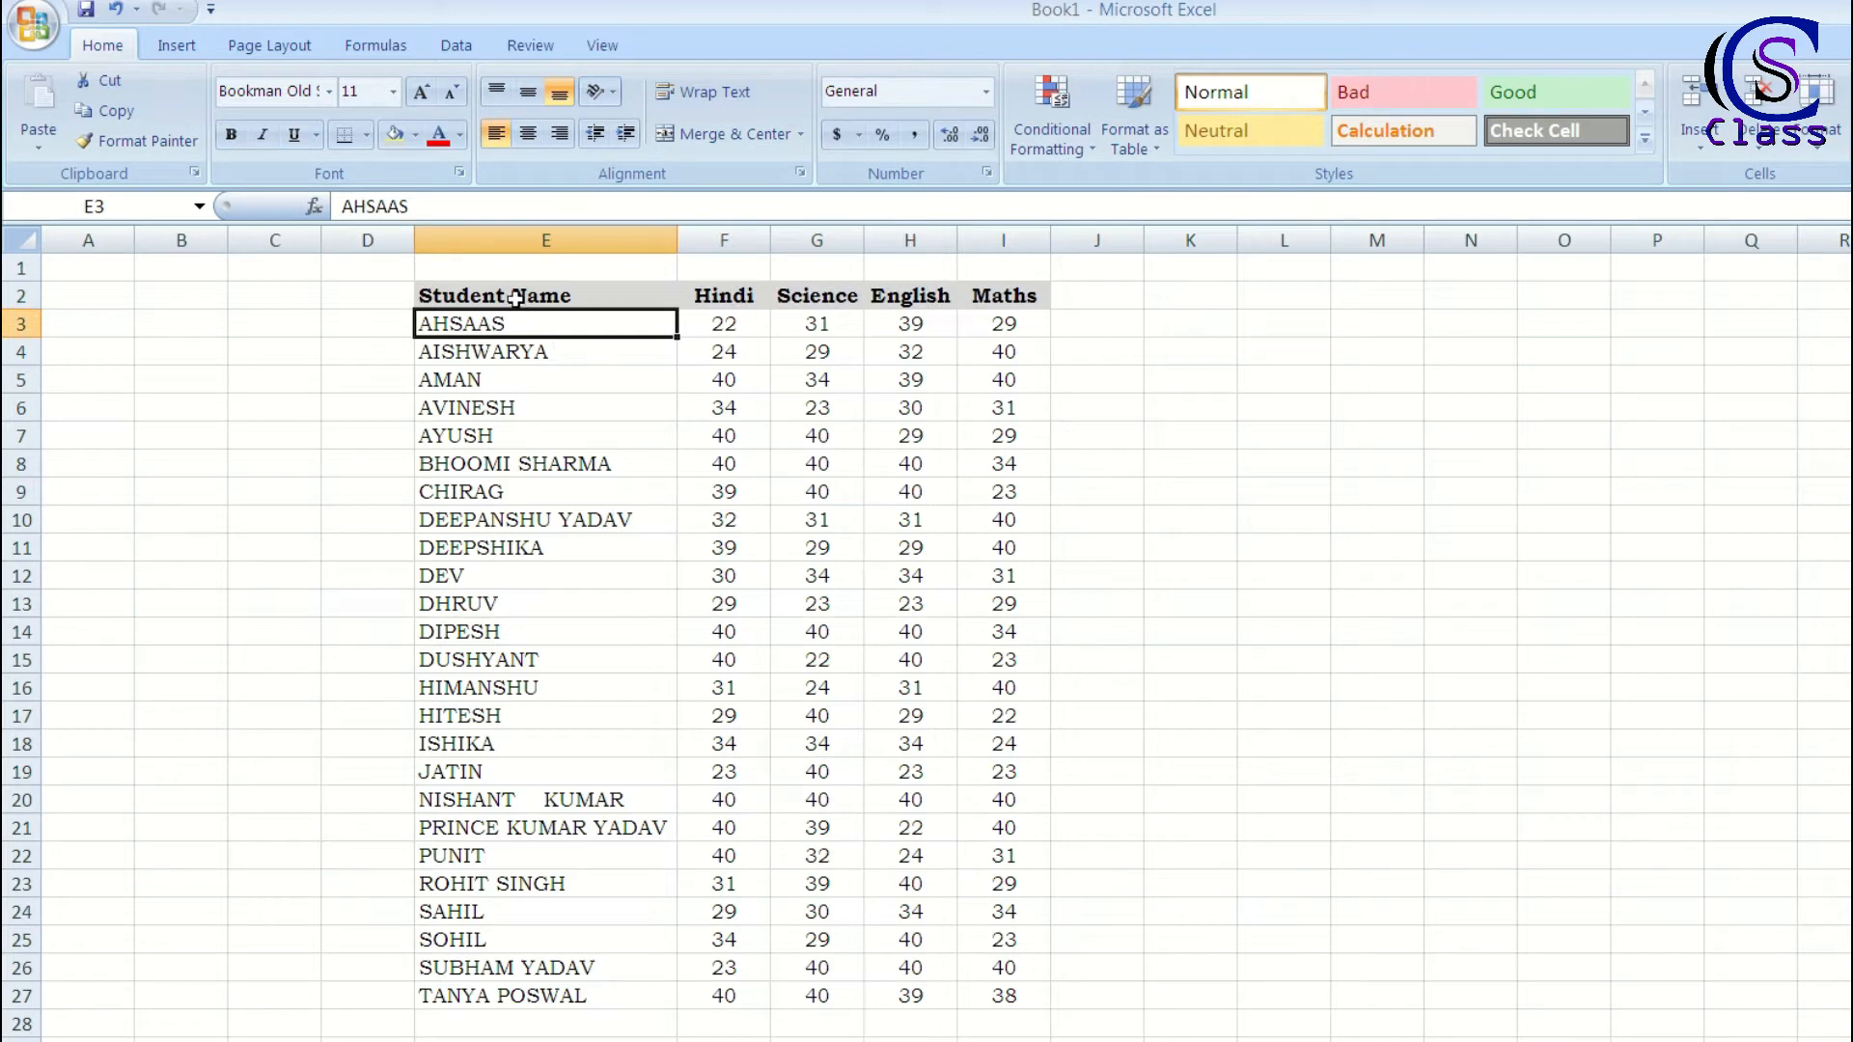
Step: Fill the student data rows E3:I27 with a very light grey, paler than the header row
drag(515, 299, 1005, 1006)
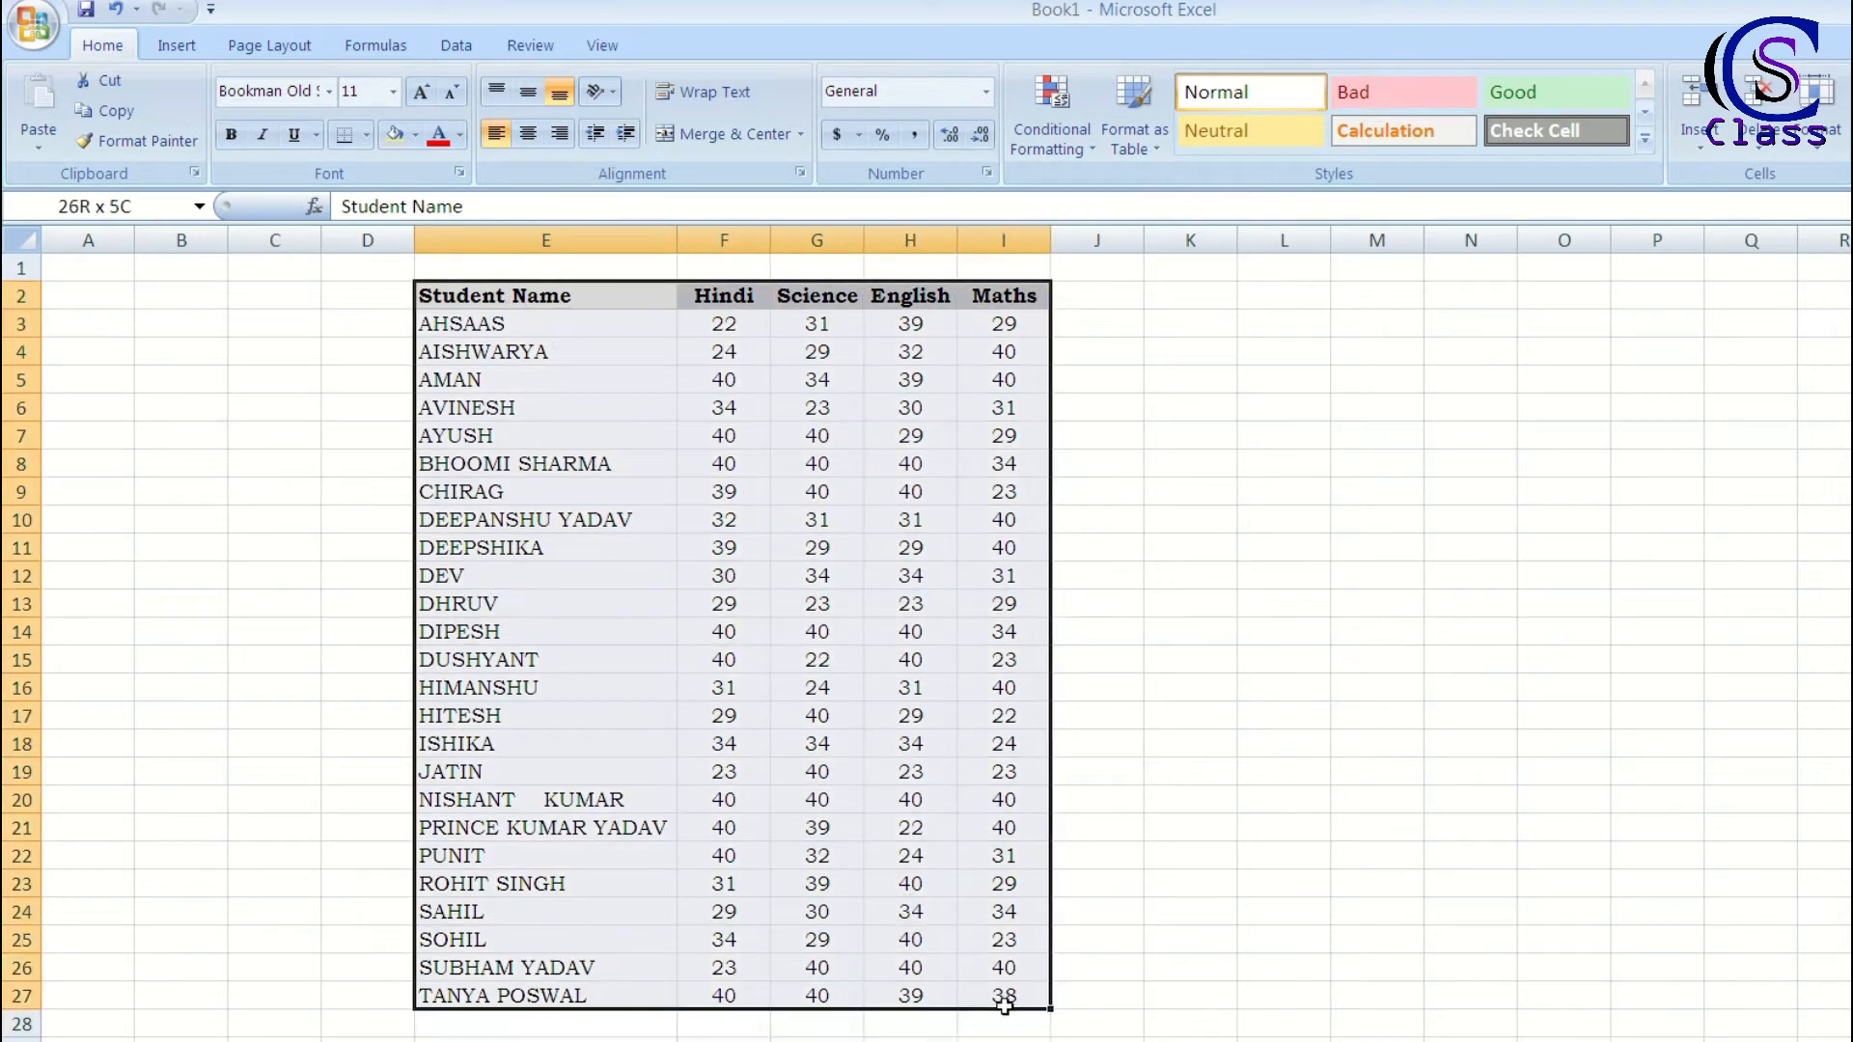
click(516, 378)
click(552, 328)
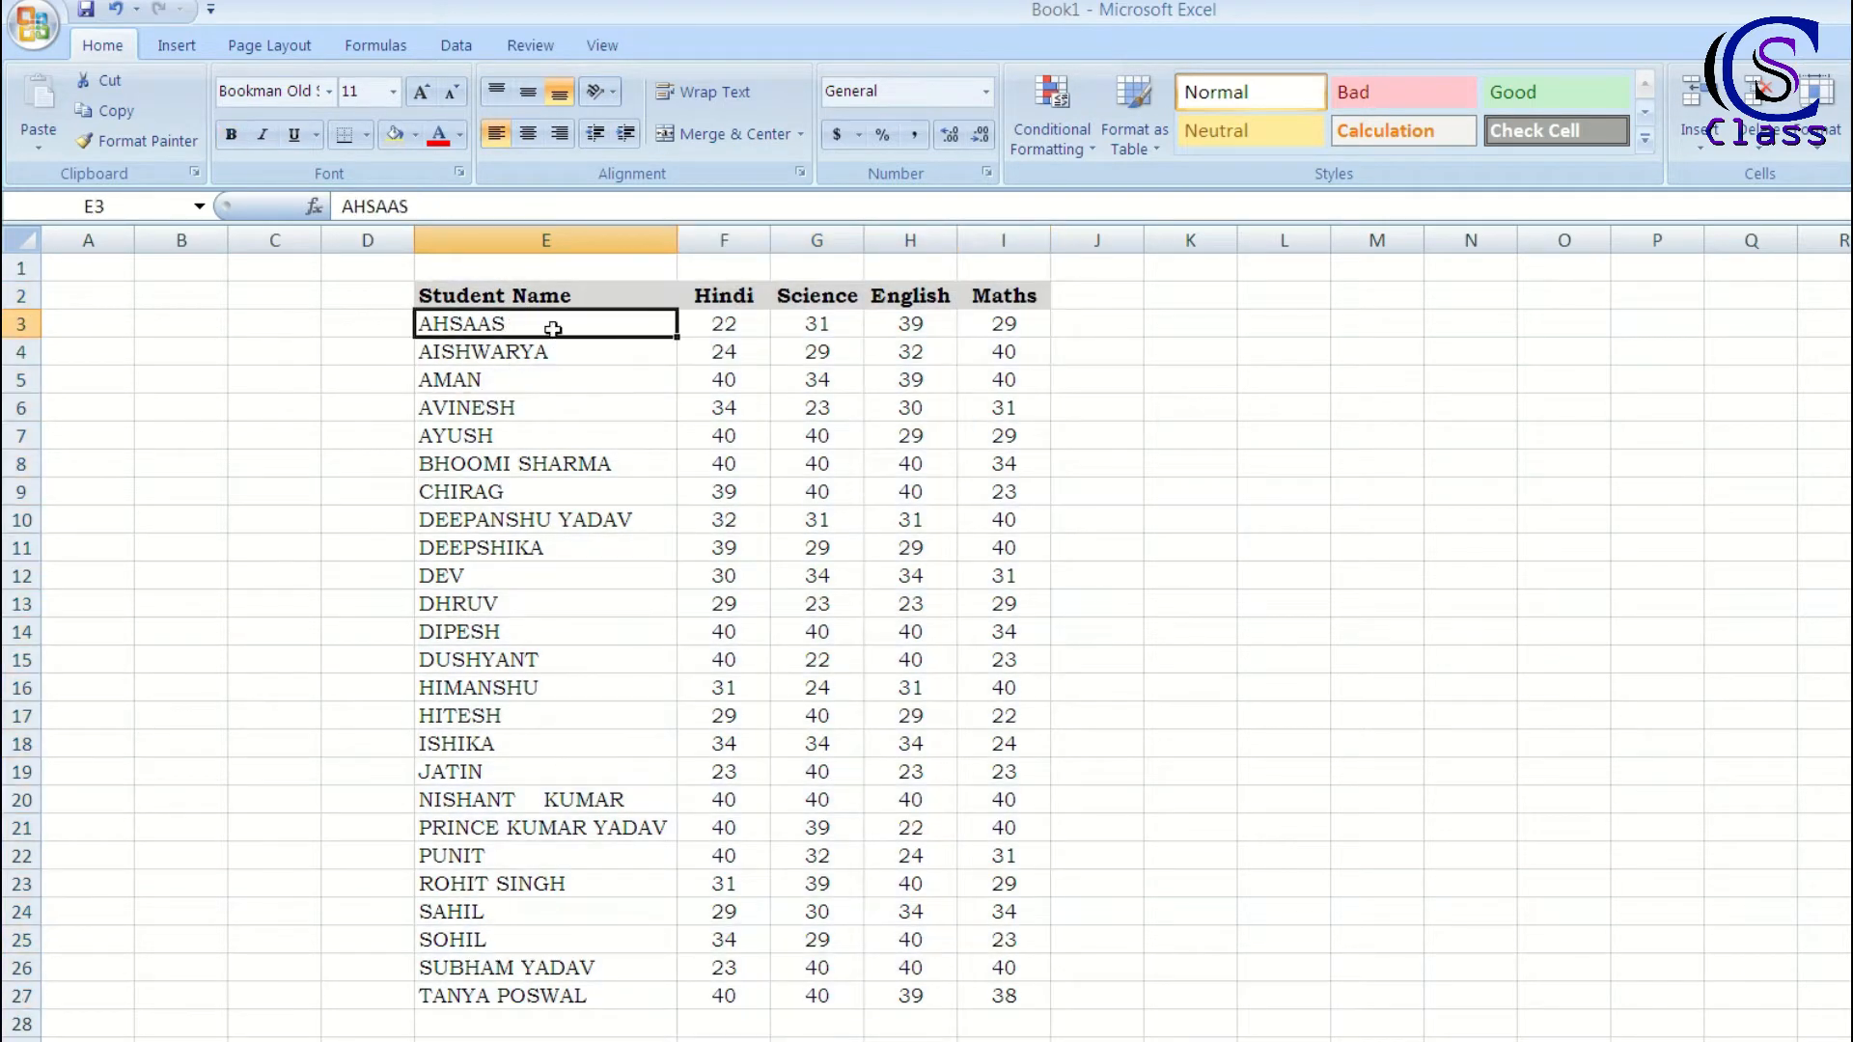
drag(552, 328, 1004, 994)
click(419, 137)
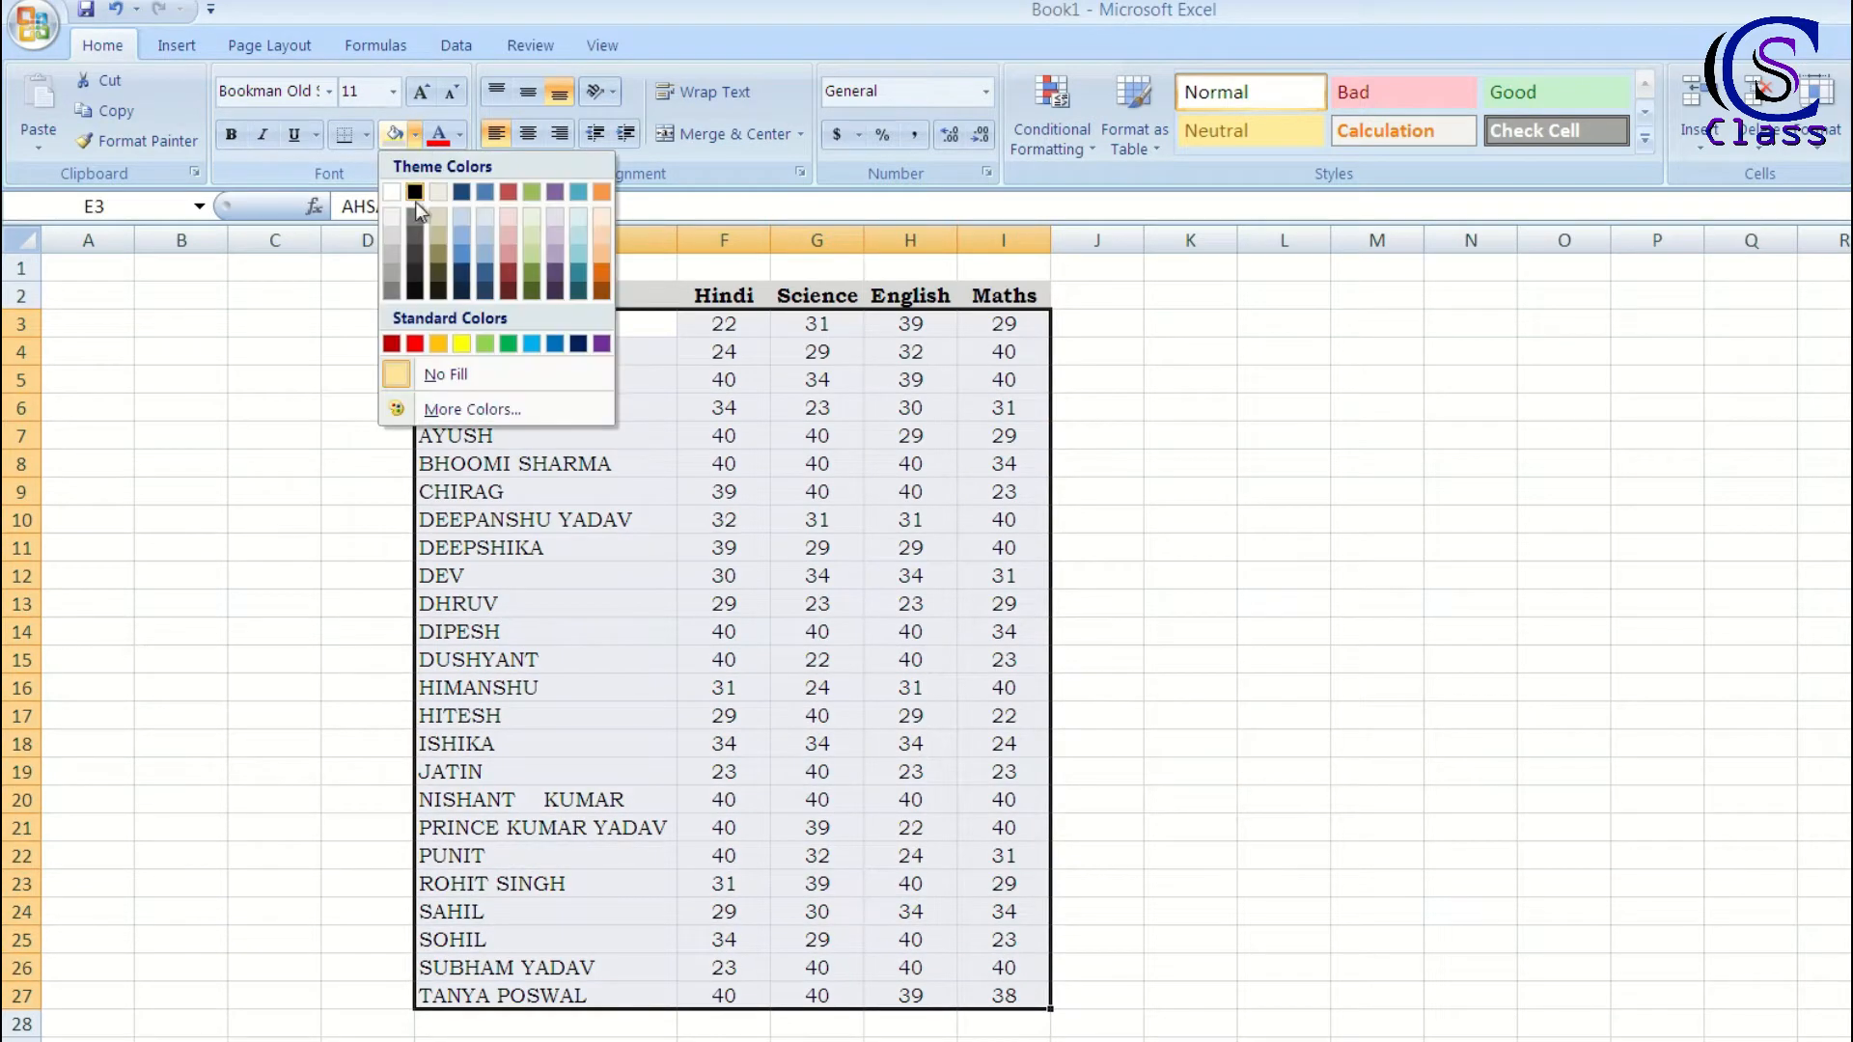
click(396, 211)
click(356, 374)
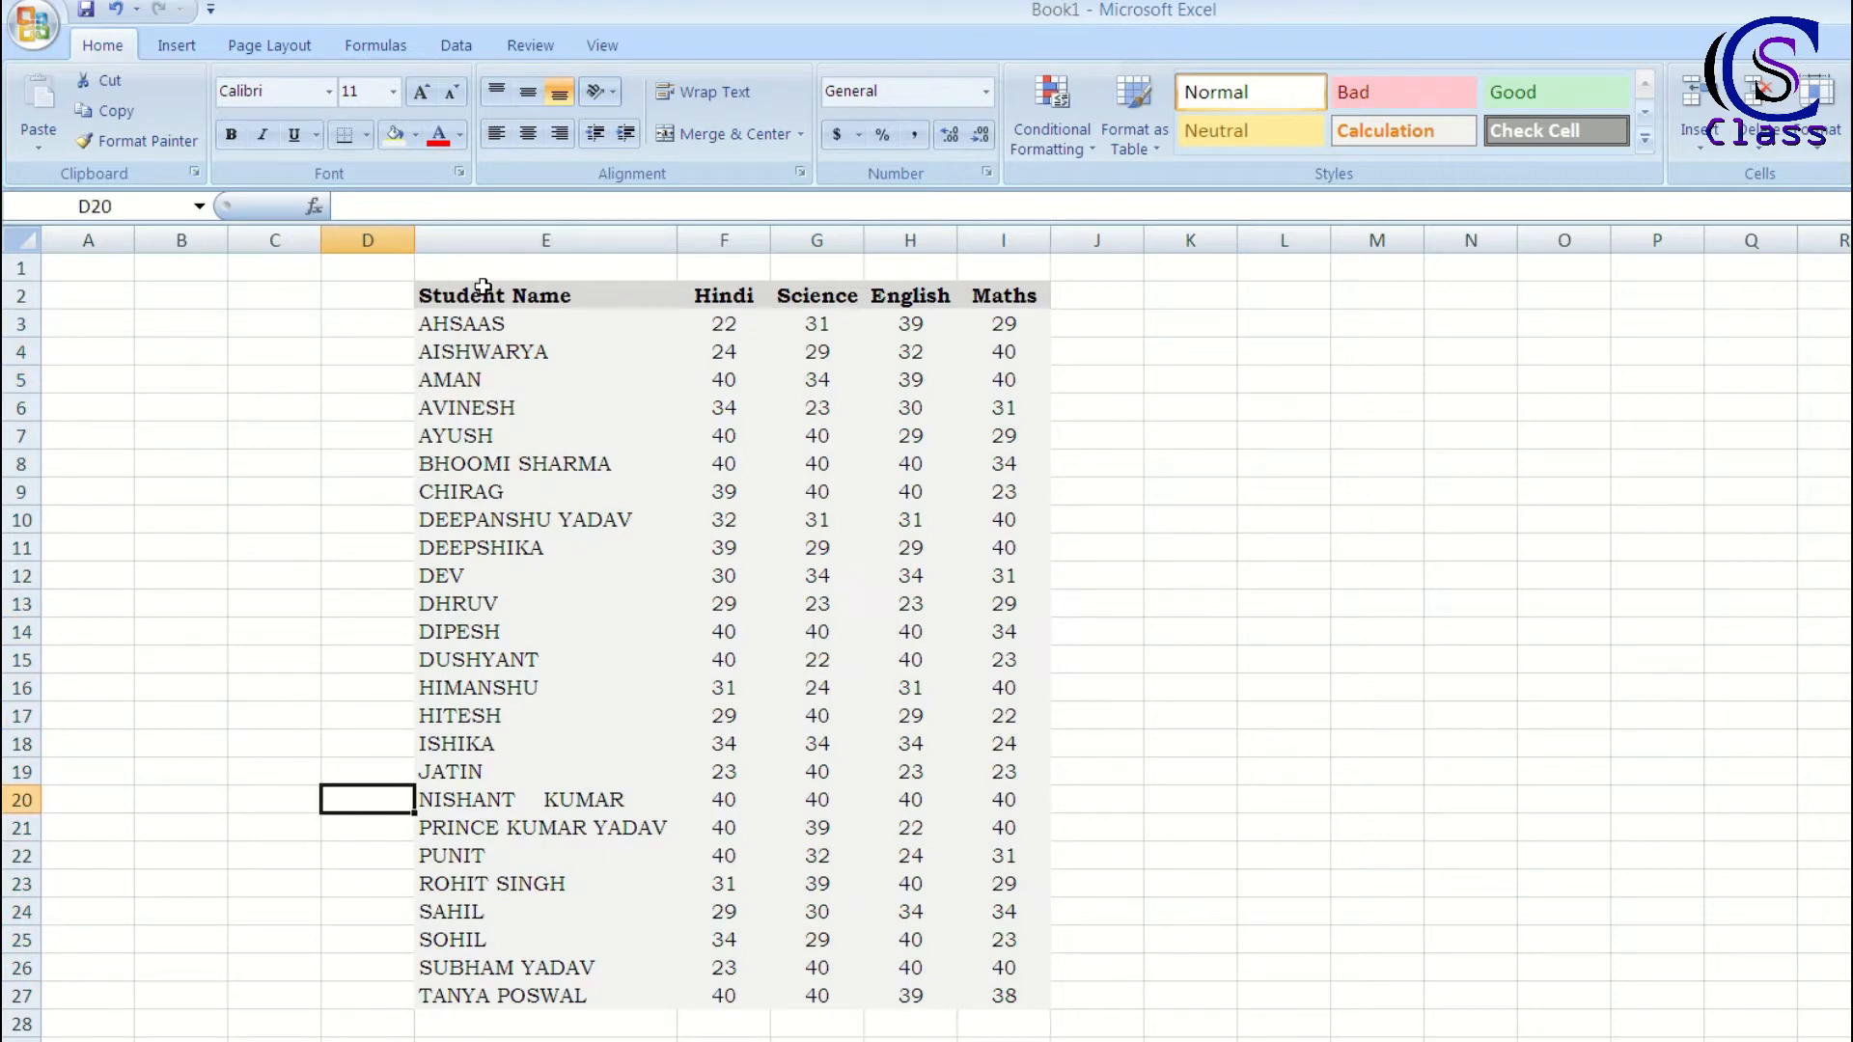
Step: Apply all borders to the entire marks table, E2:I27
drag(482, 286, 931, 970)
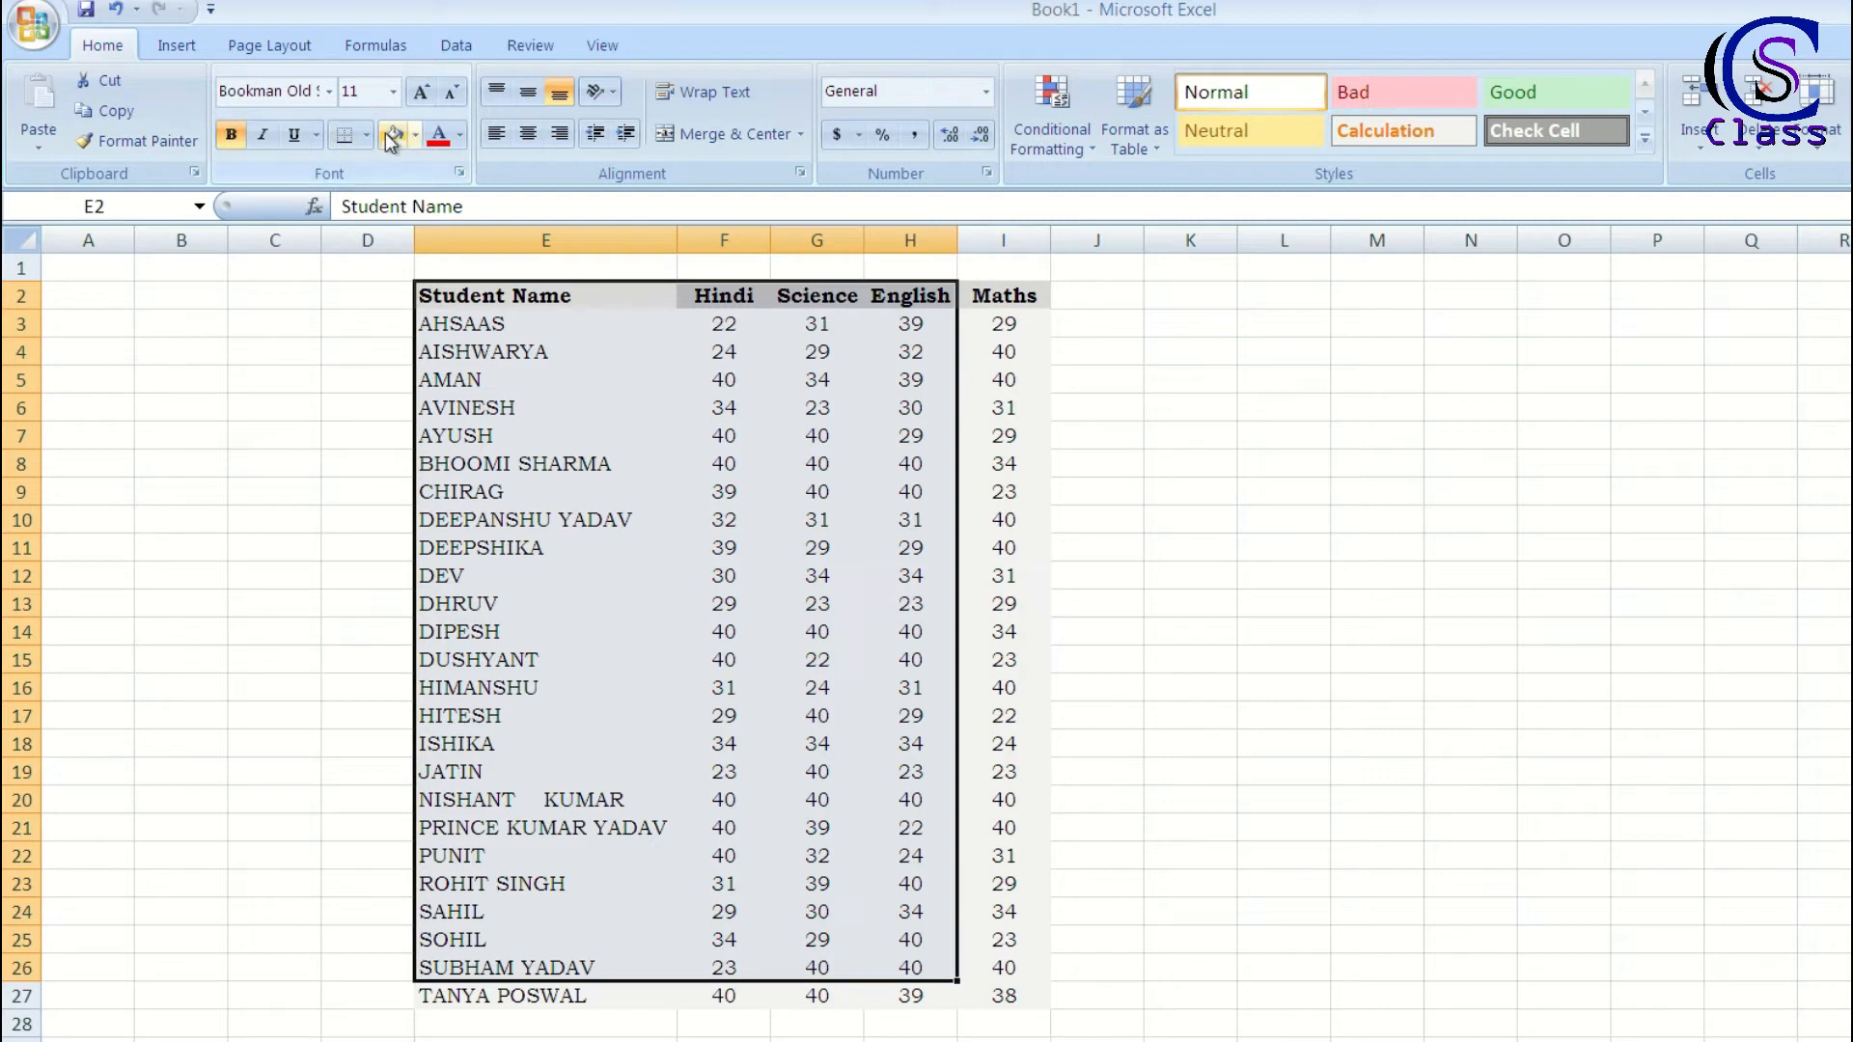
key(shift+Right)
key(shift+Right)
key(shift+Down)
key(shift+Left)
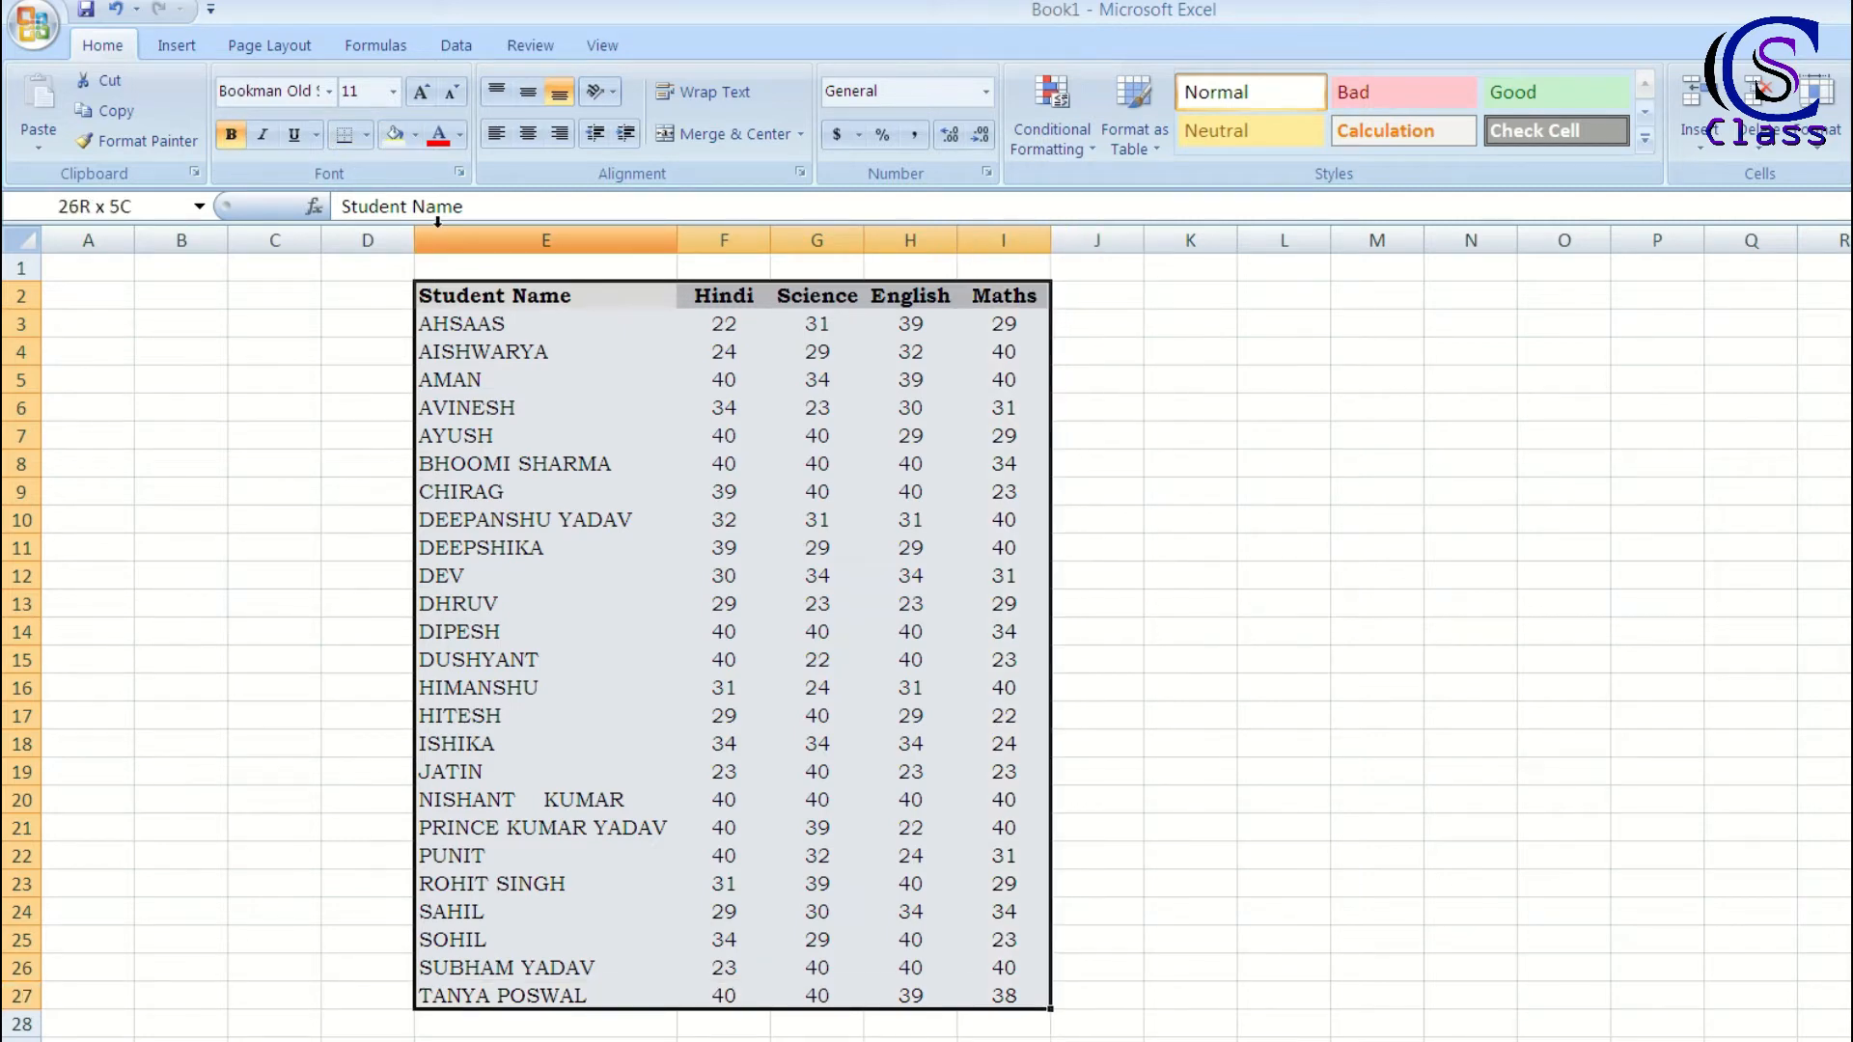
click(366, 135)
click(380, 363)
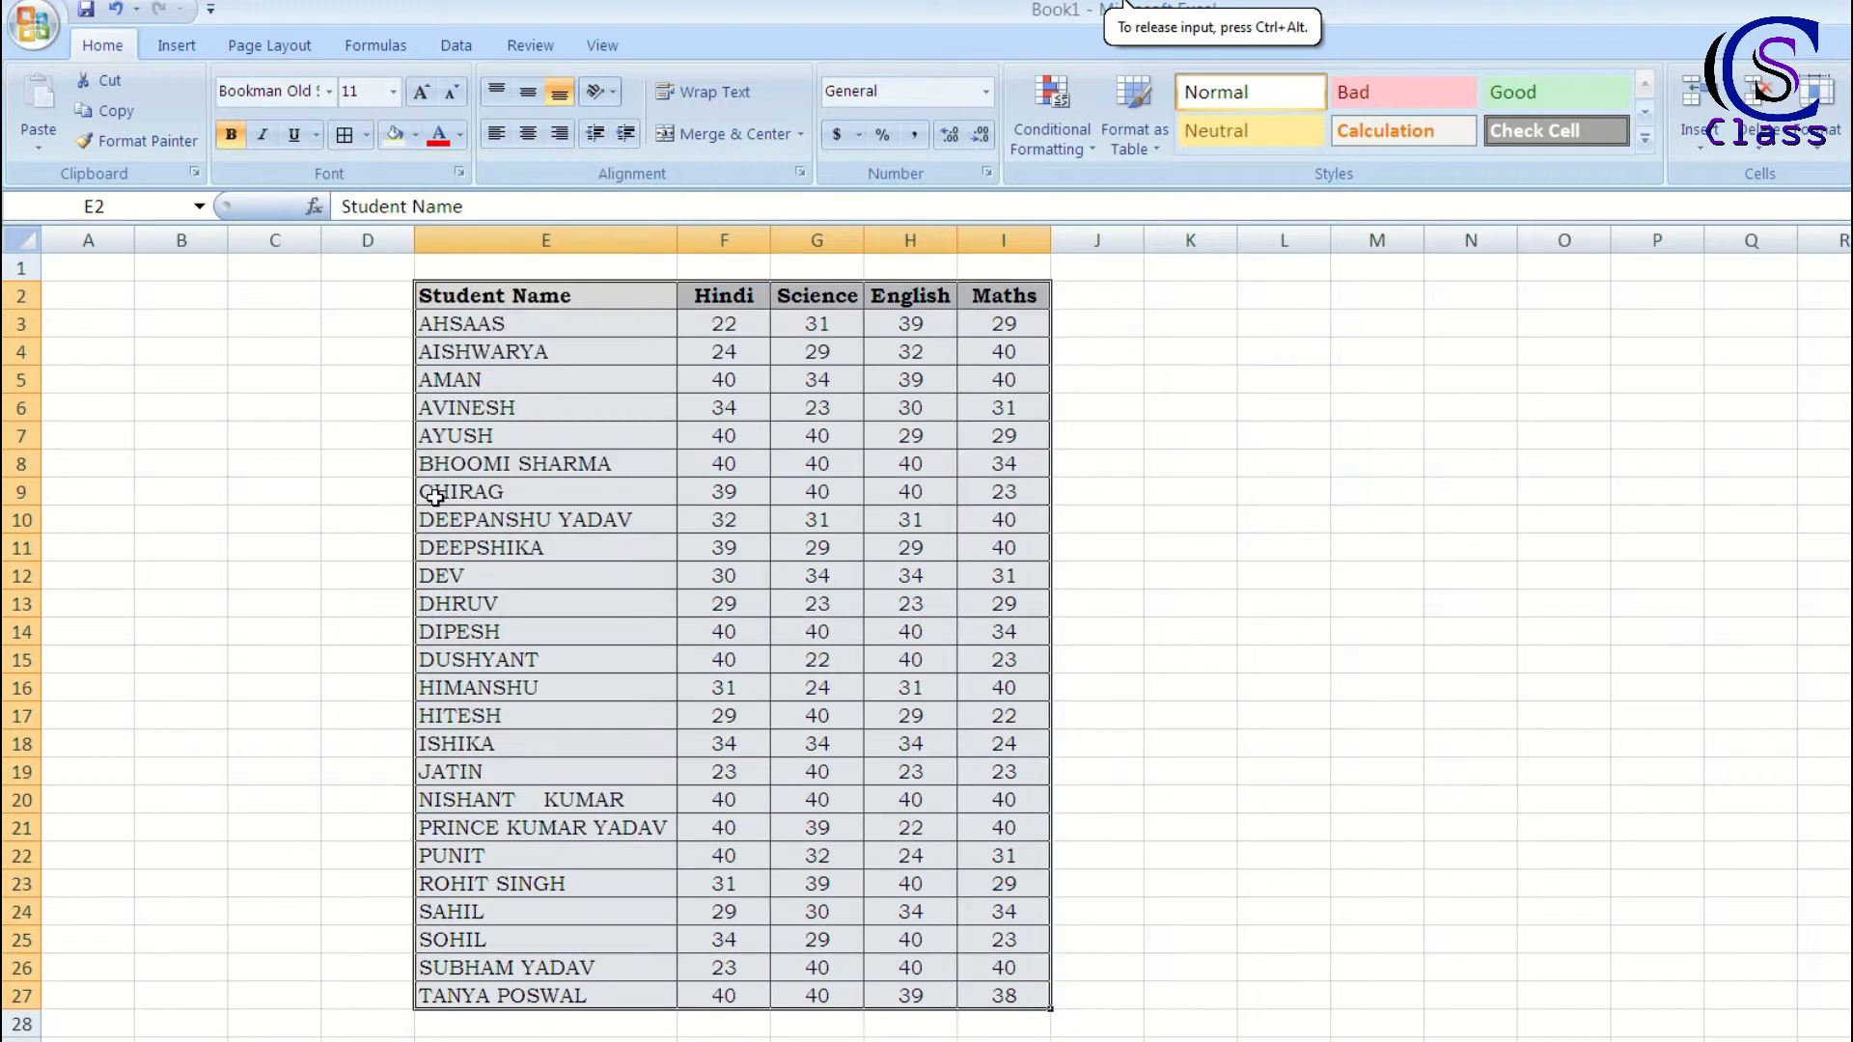
click(272, 466)
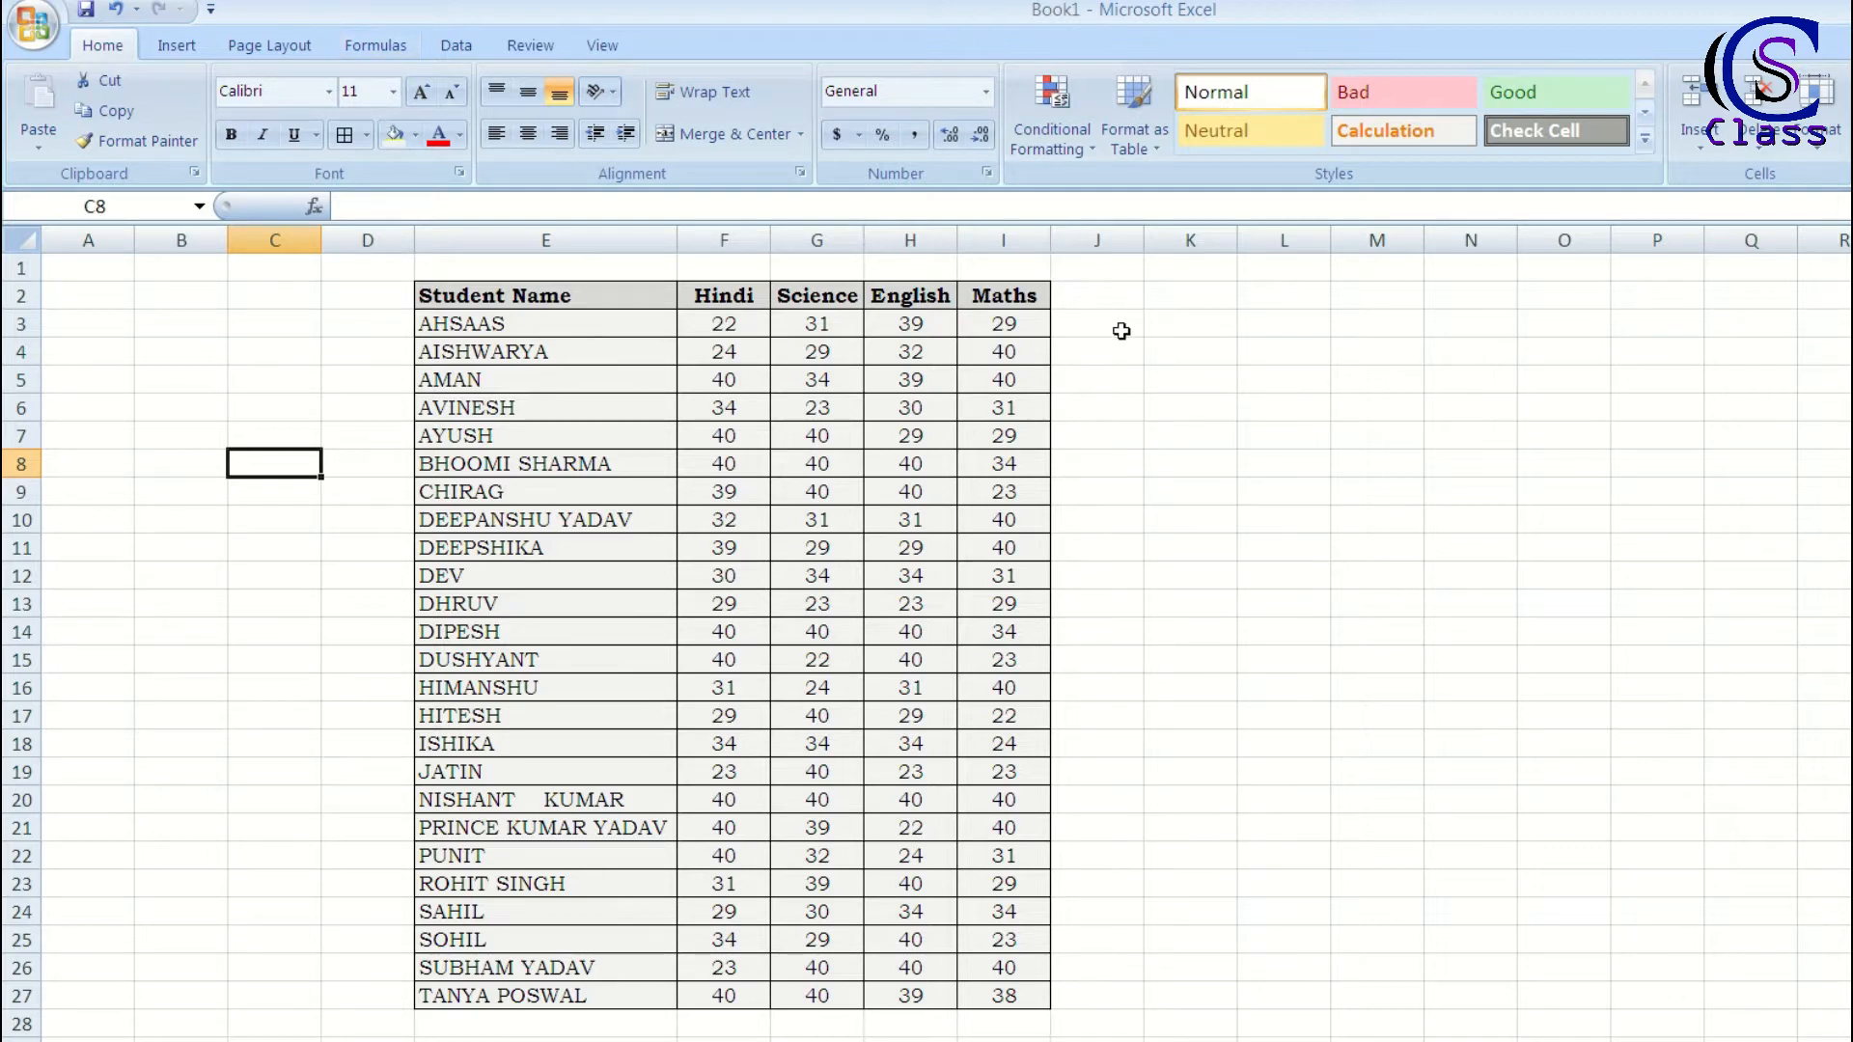
Step: Enter the formula =sum(F3:I3) in J3 to total the first student's marks
click(1121, 331)
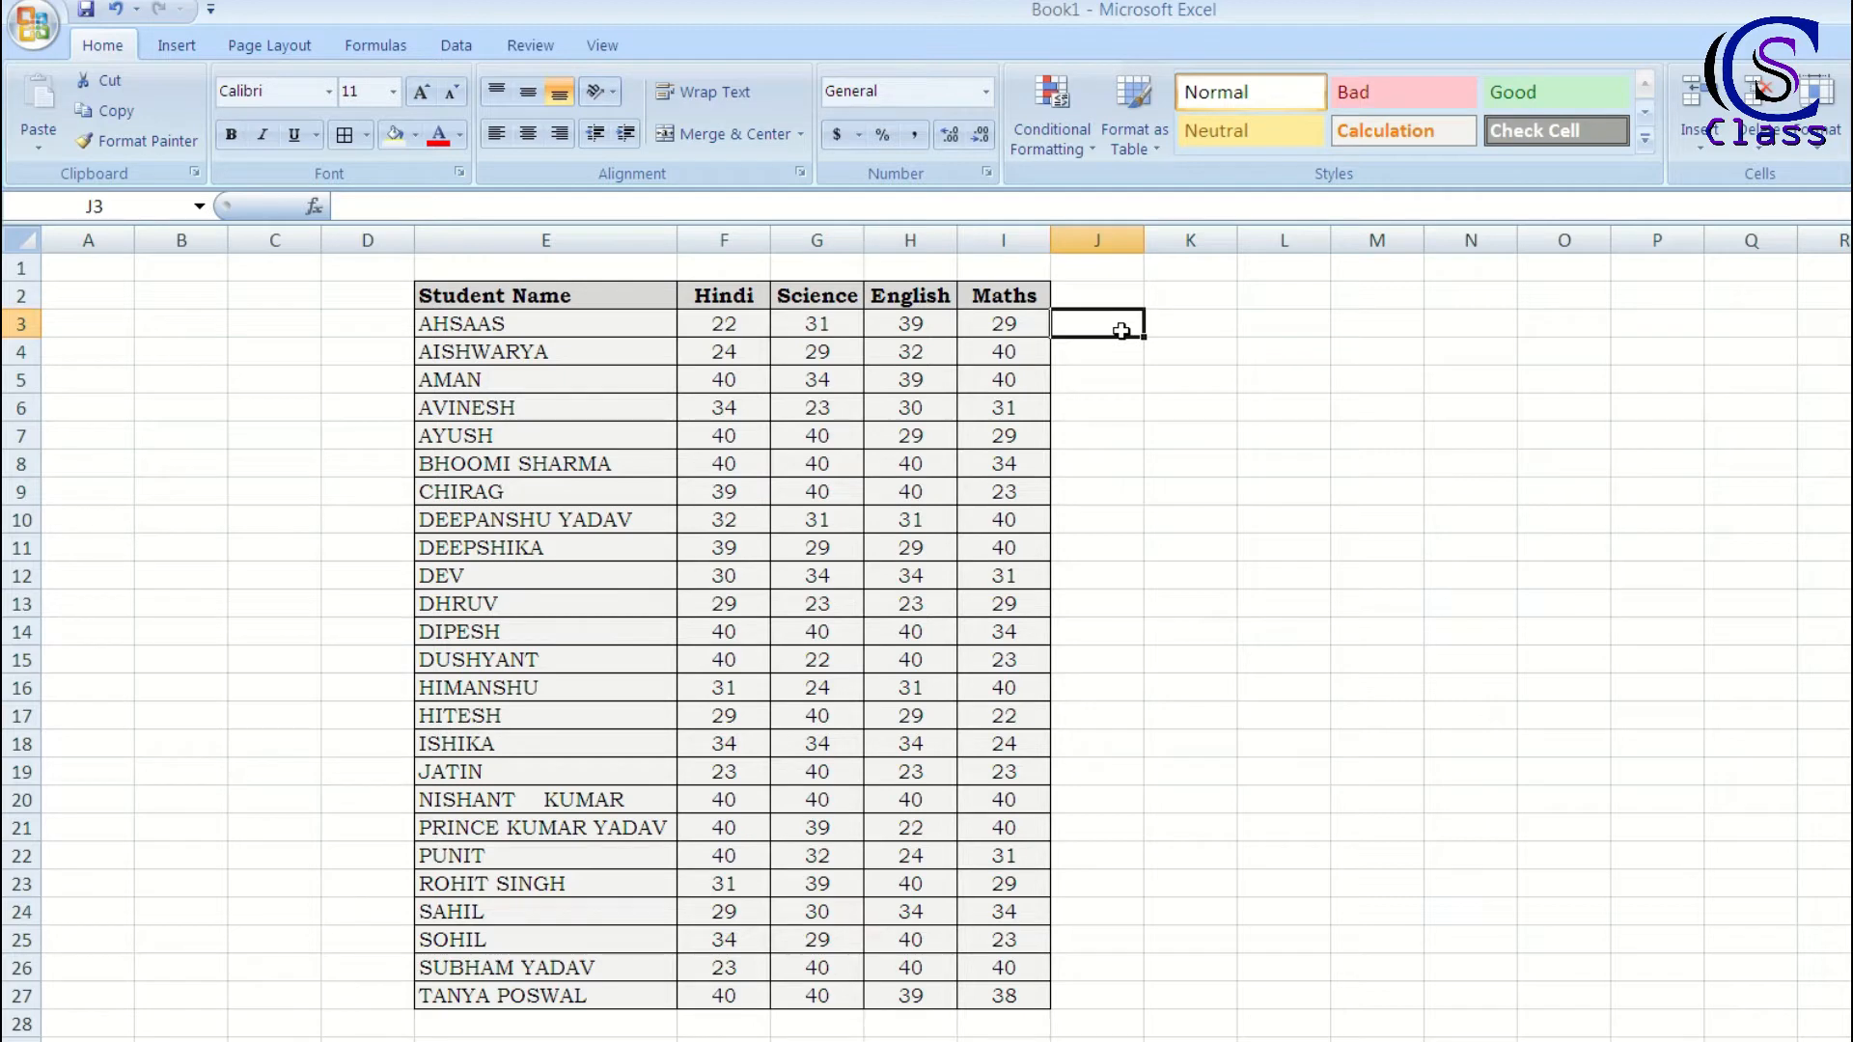
text(=)
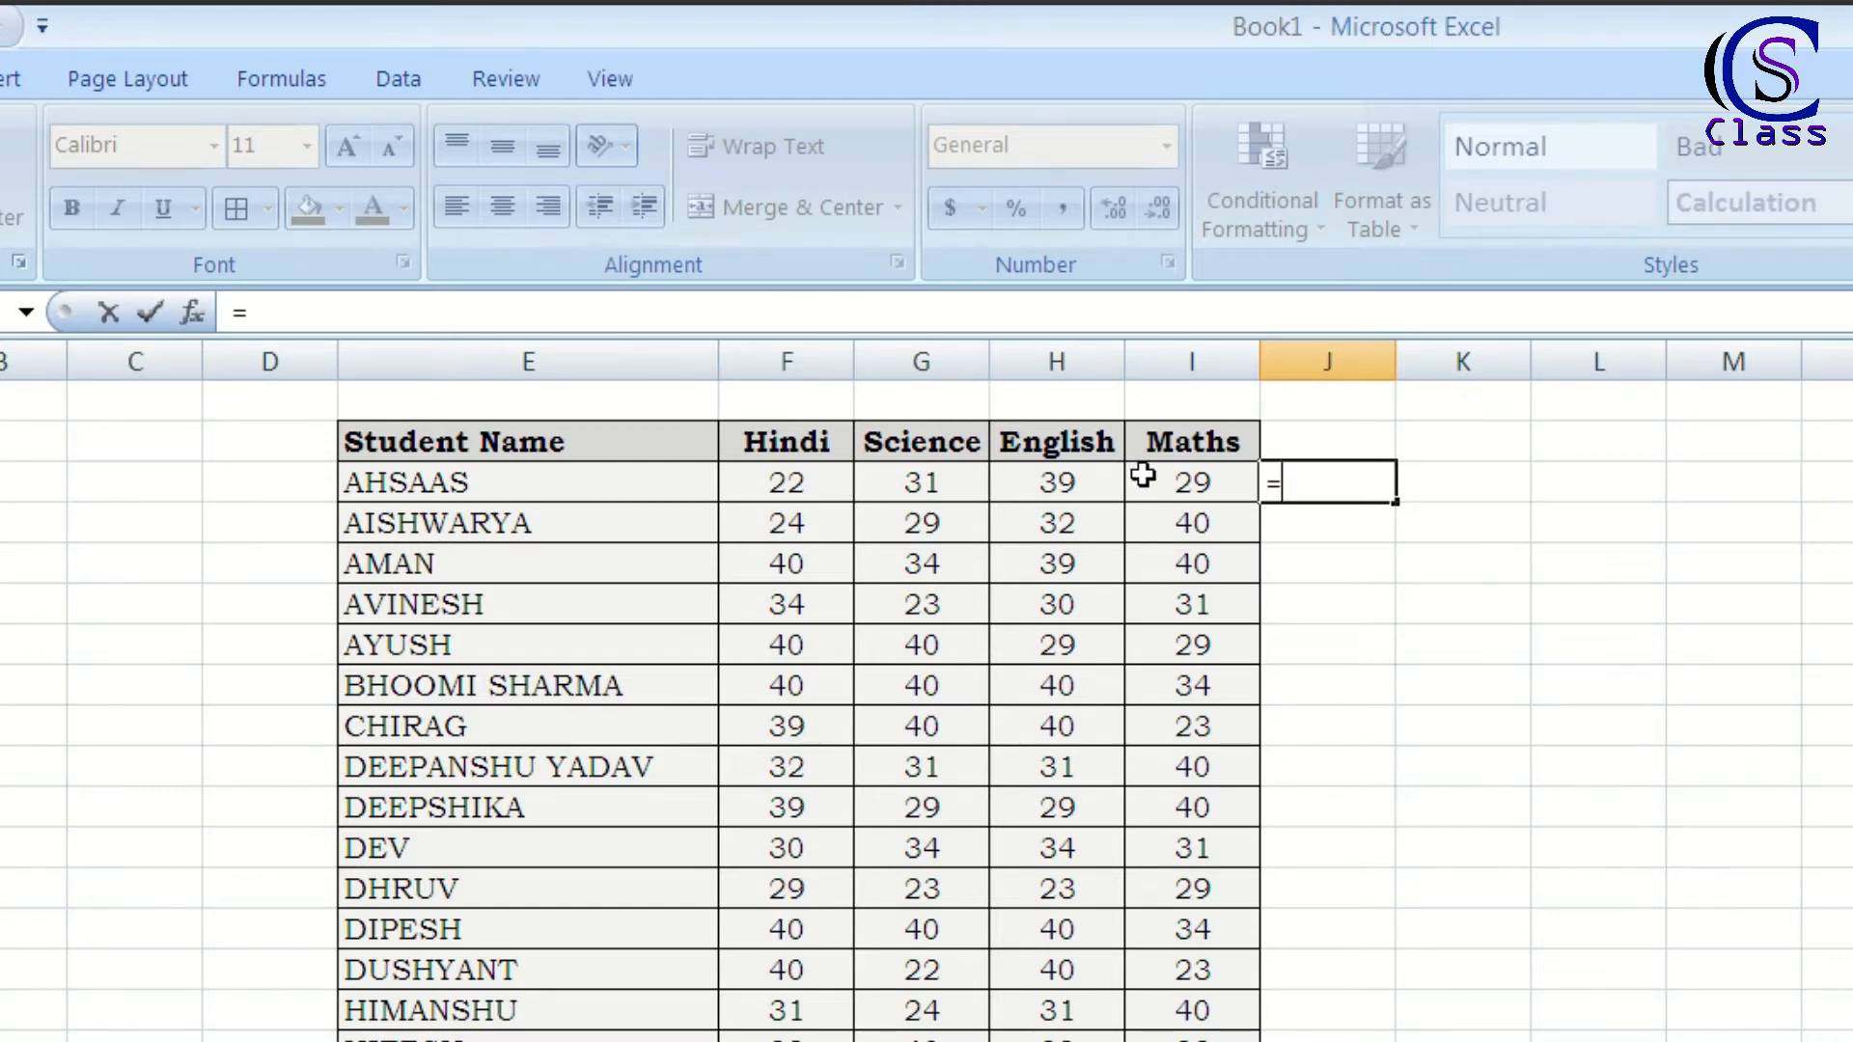
text(sum()
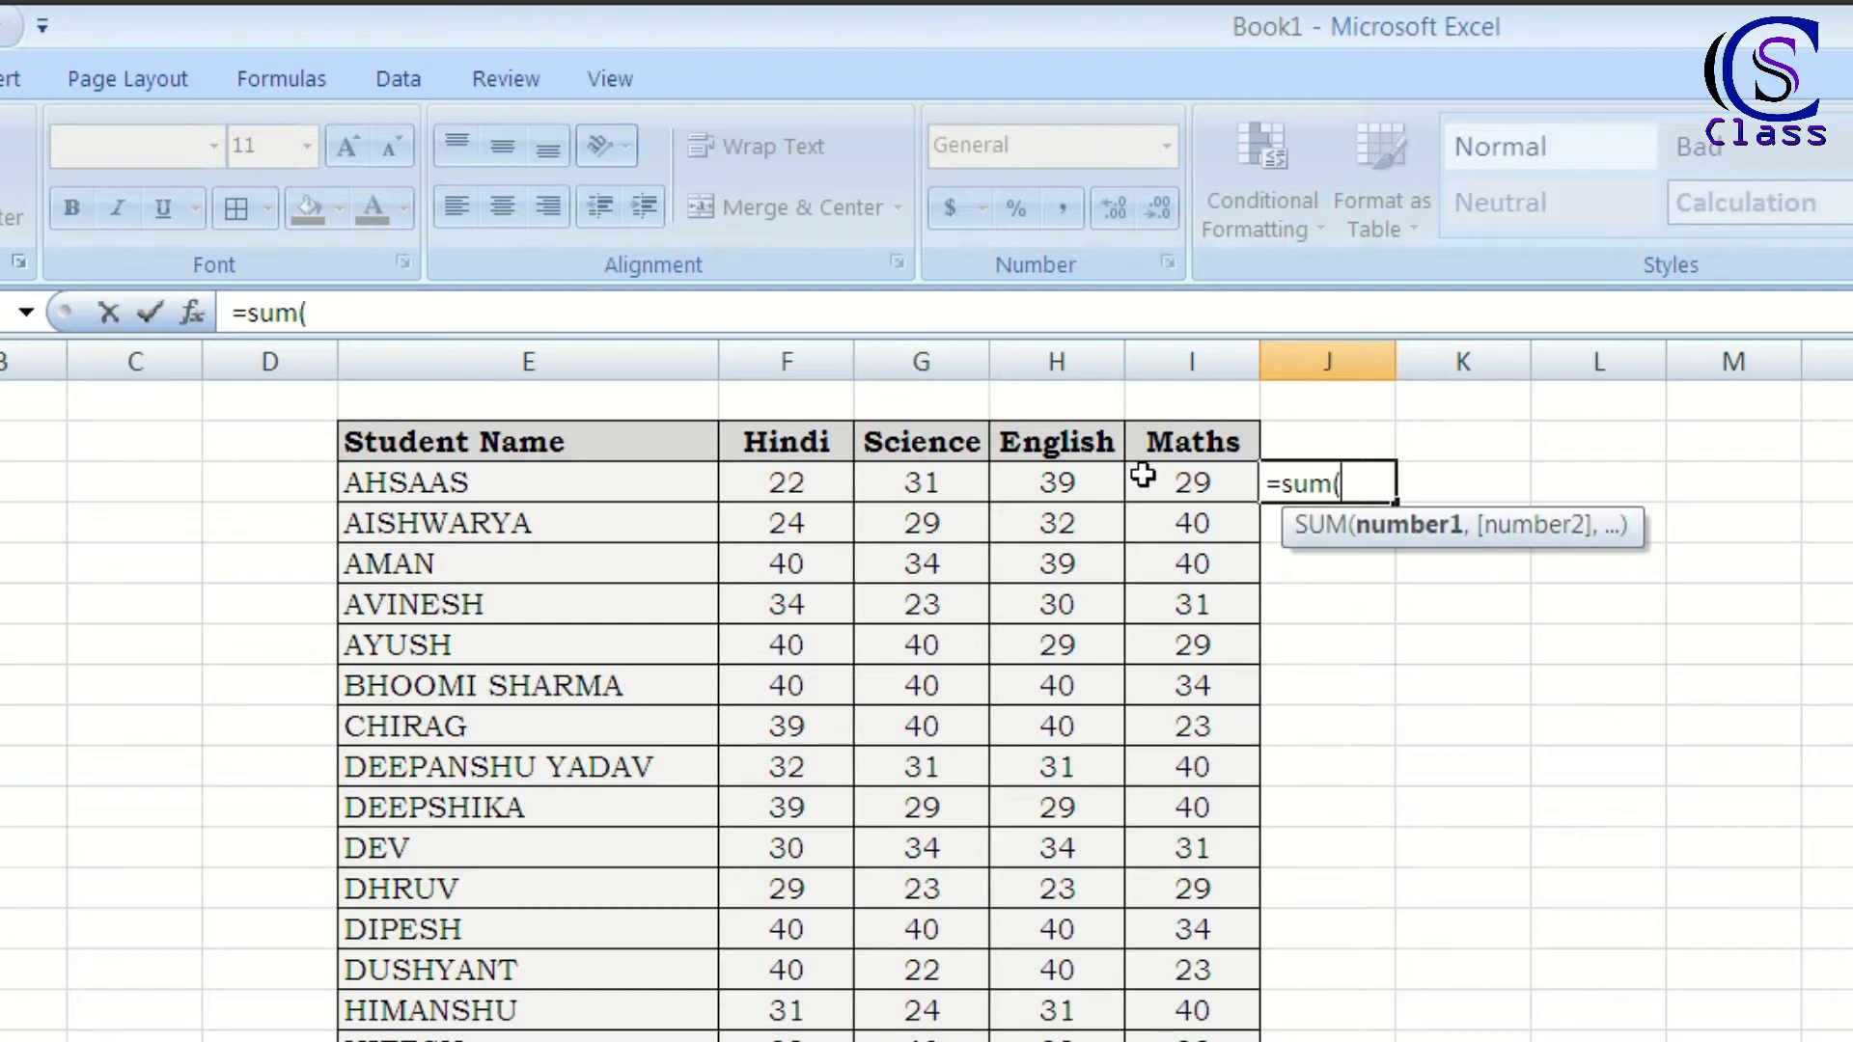
text(F3)
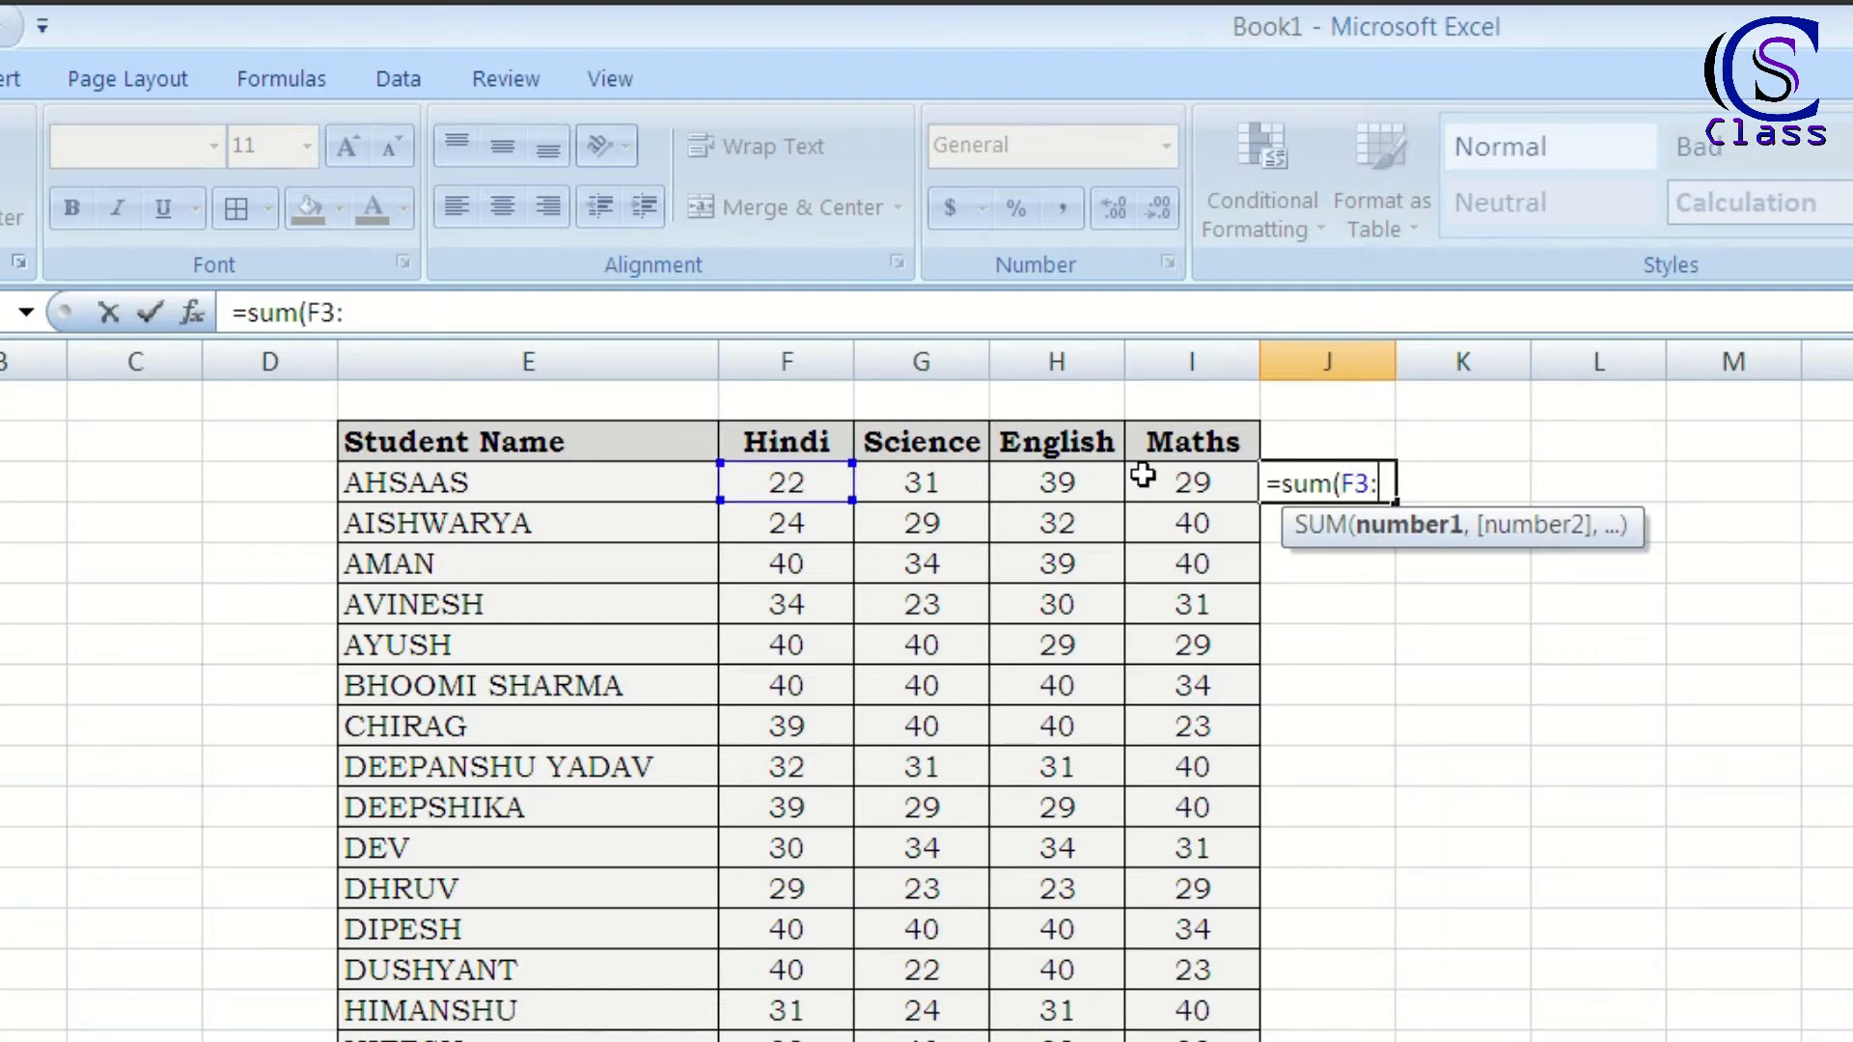
text(:I)
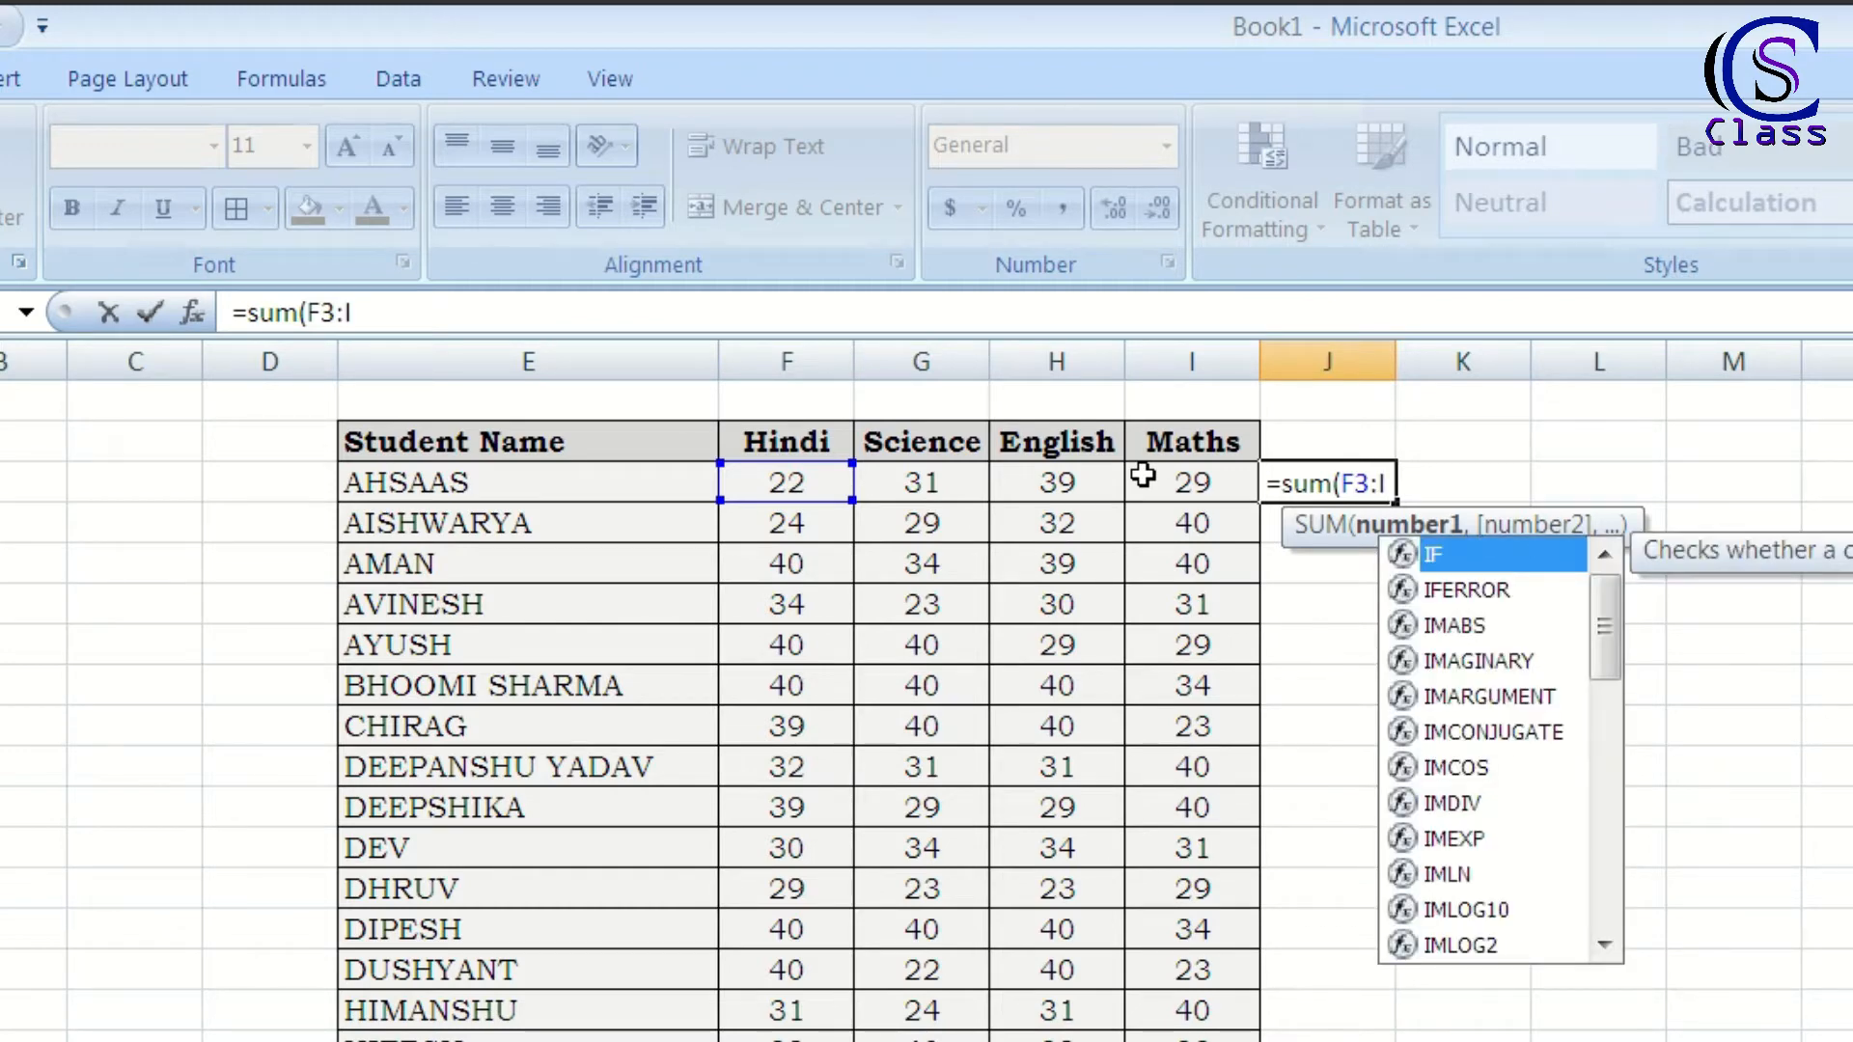
text(3)
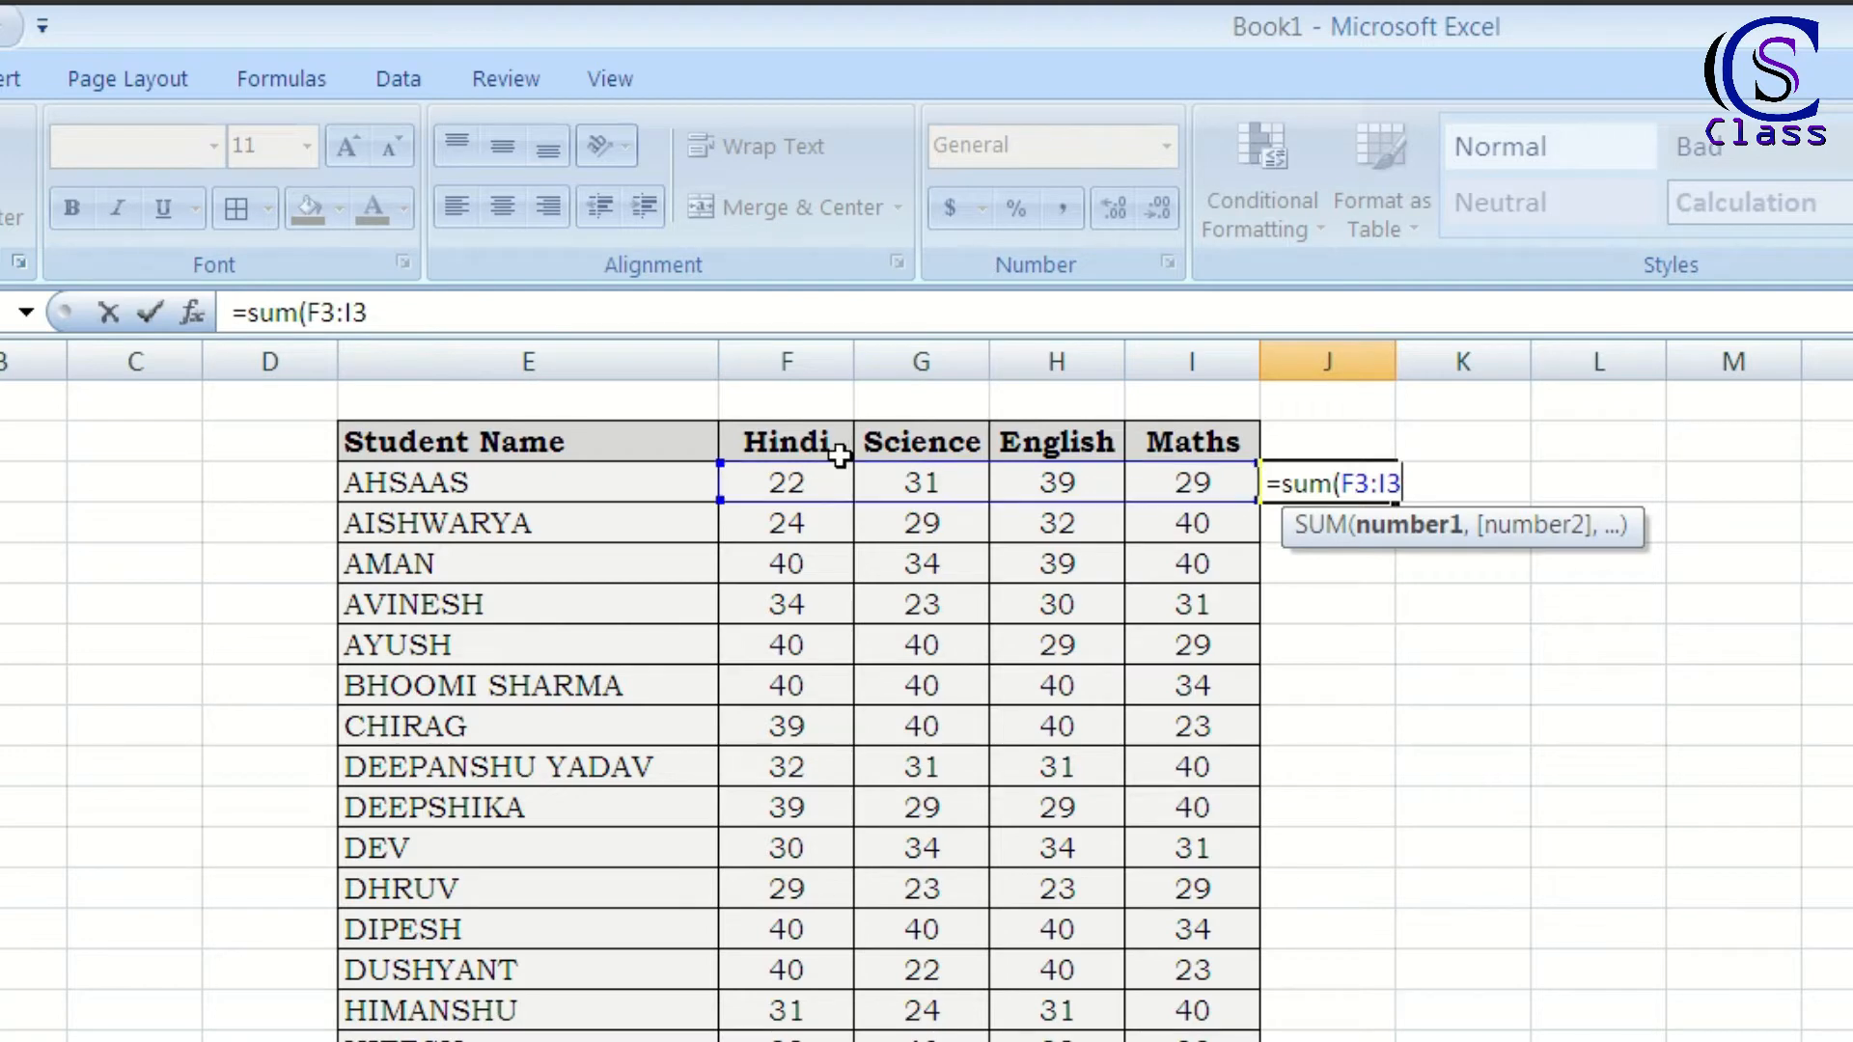
key(Return)
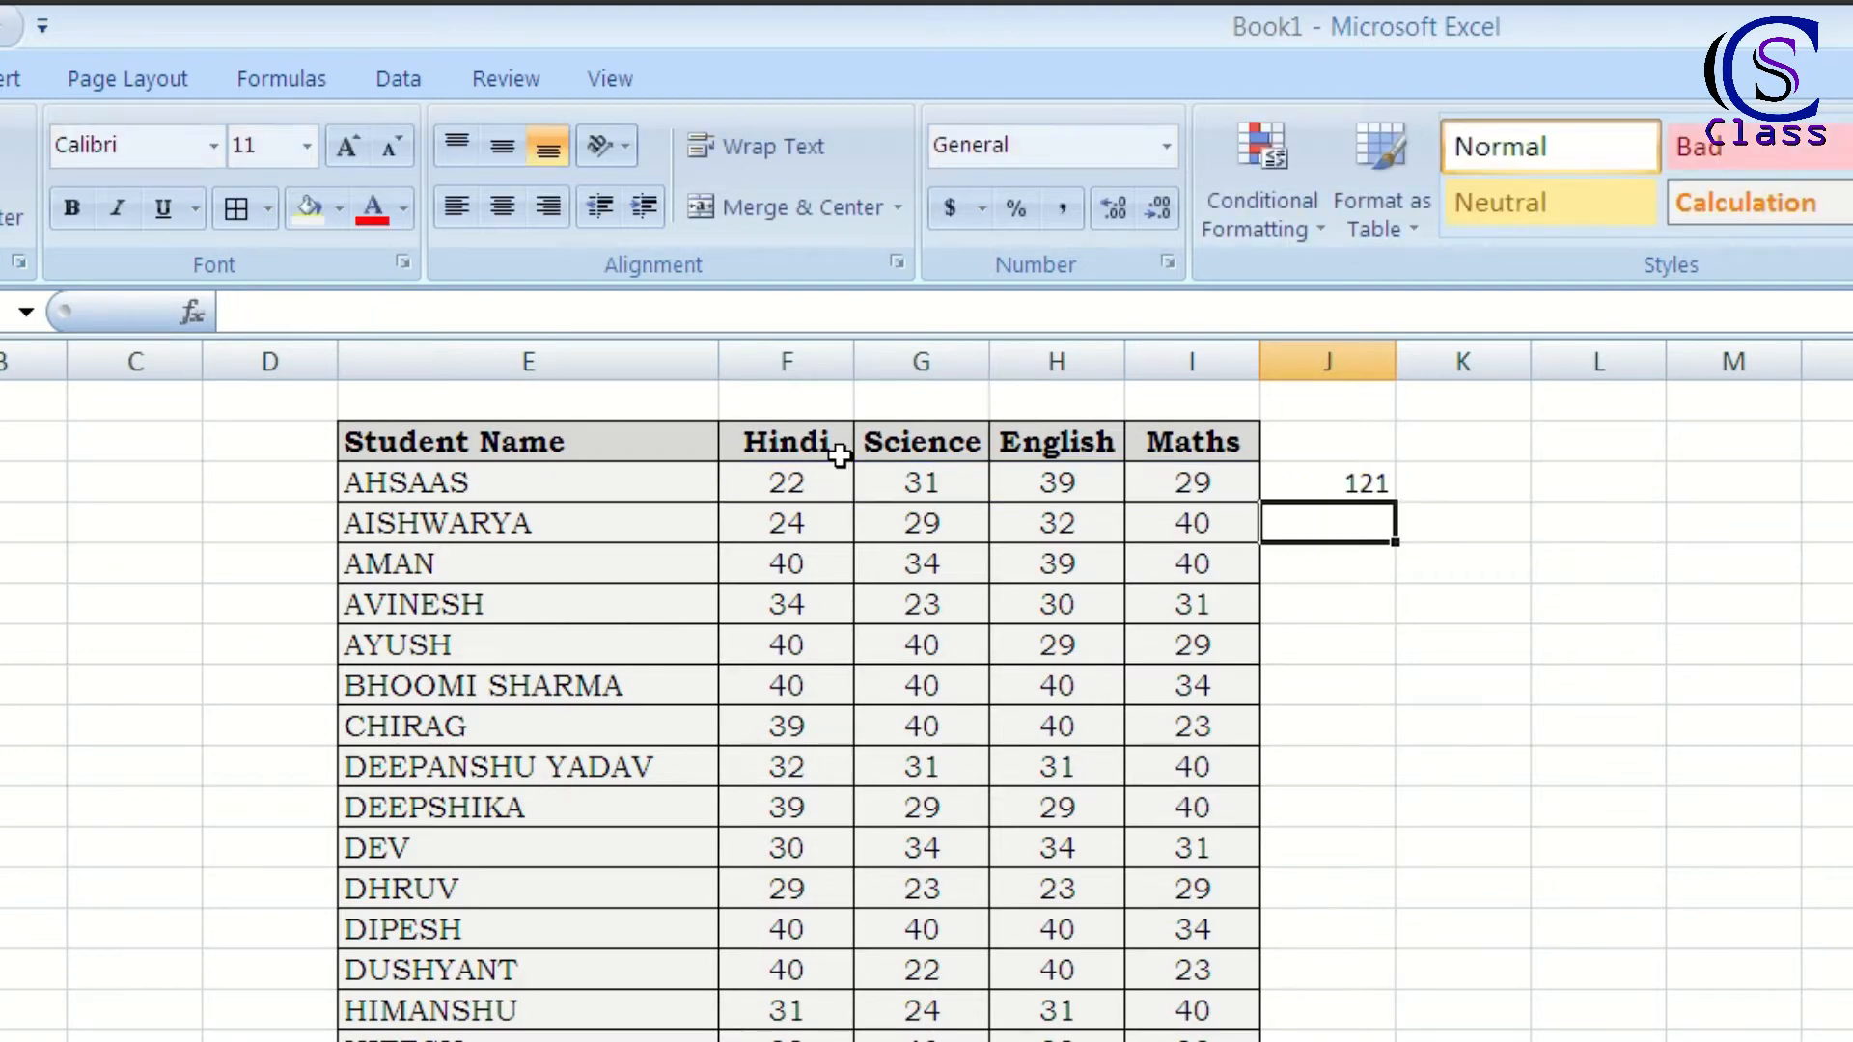
Step: Add the heading Total in J2, beside the Maths heading
click(1346, 475)
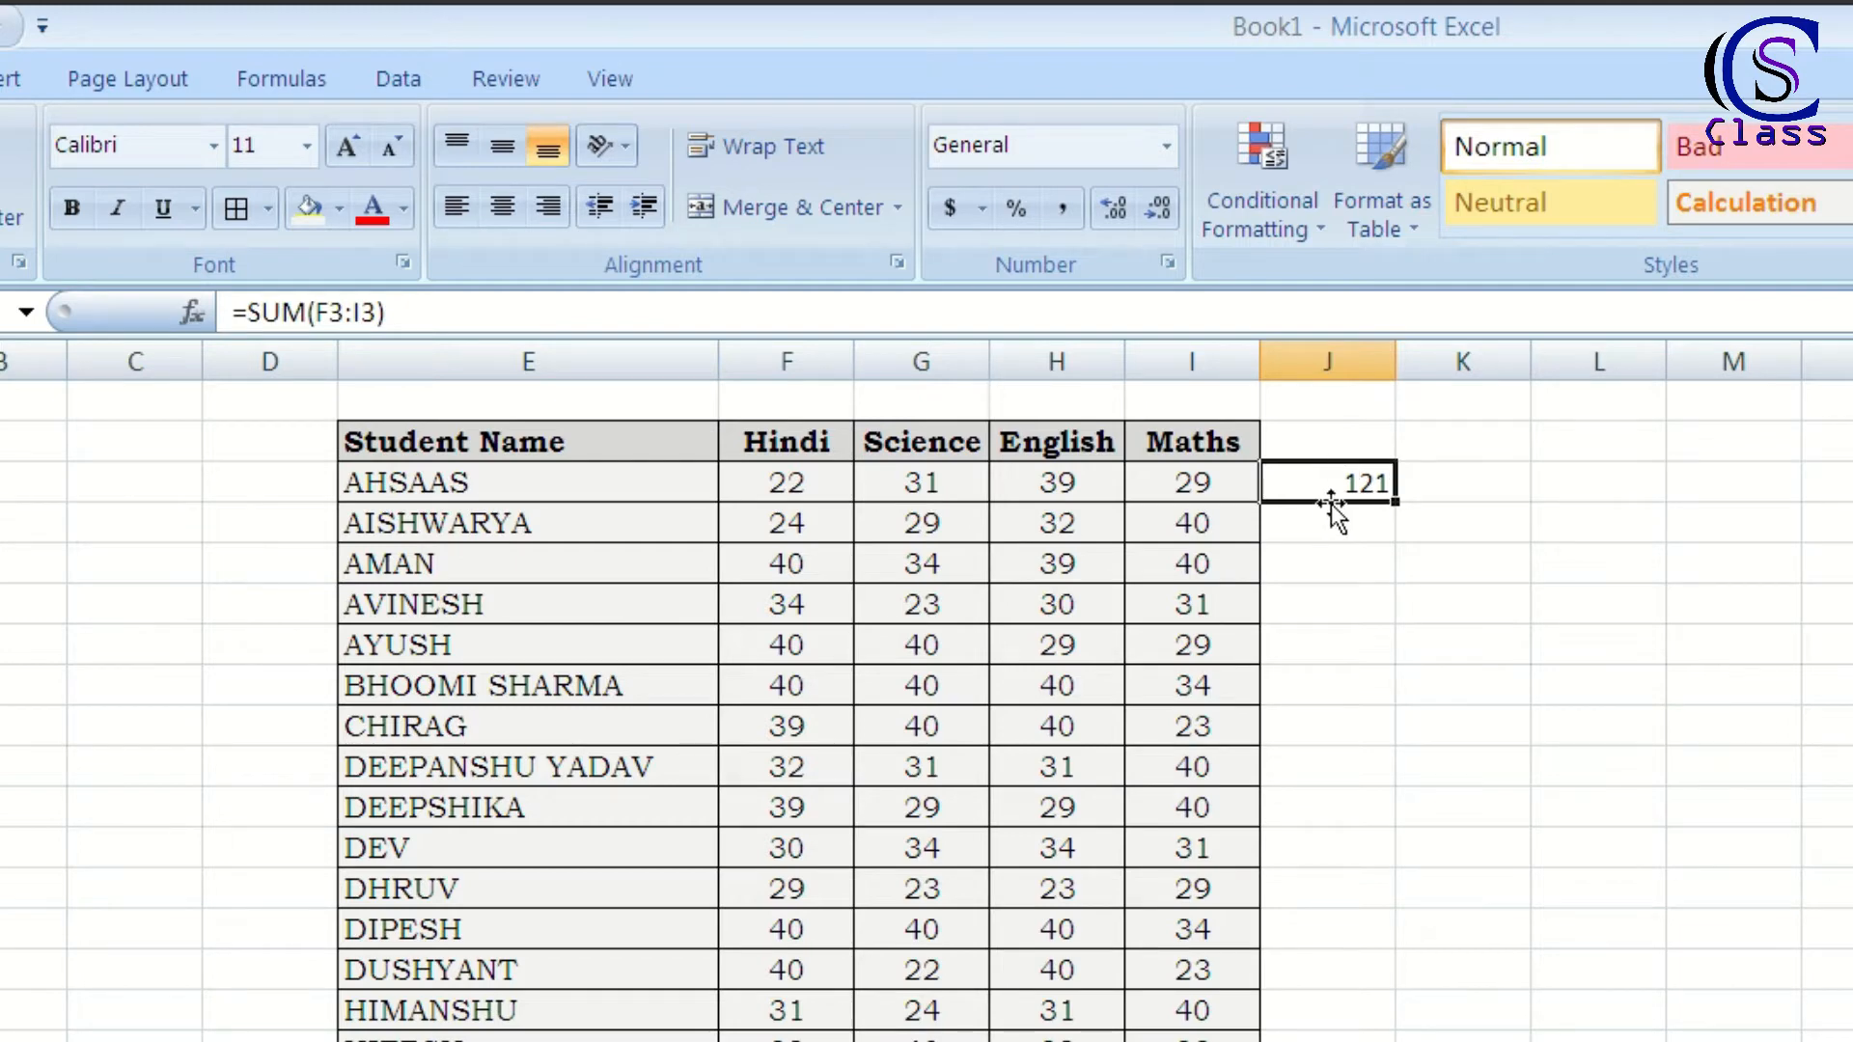
click(1231, 436)
key(Right)
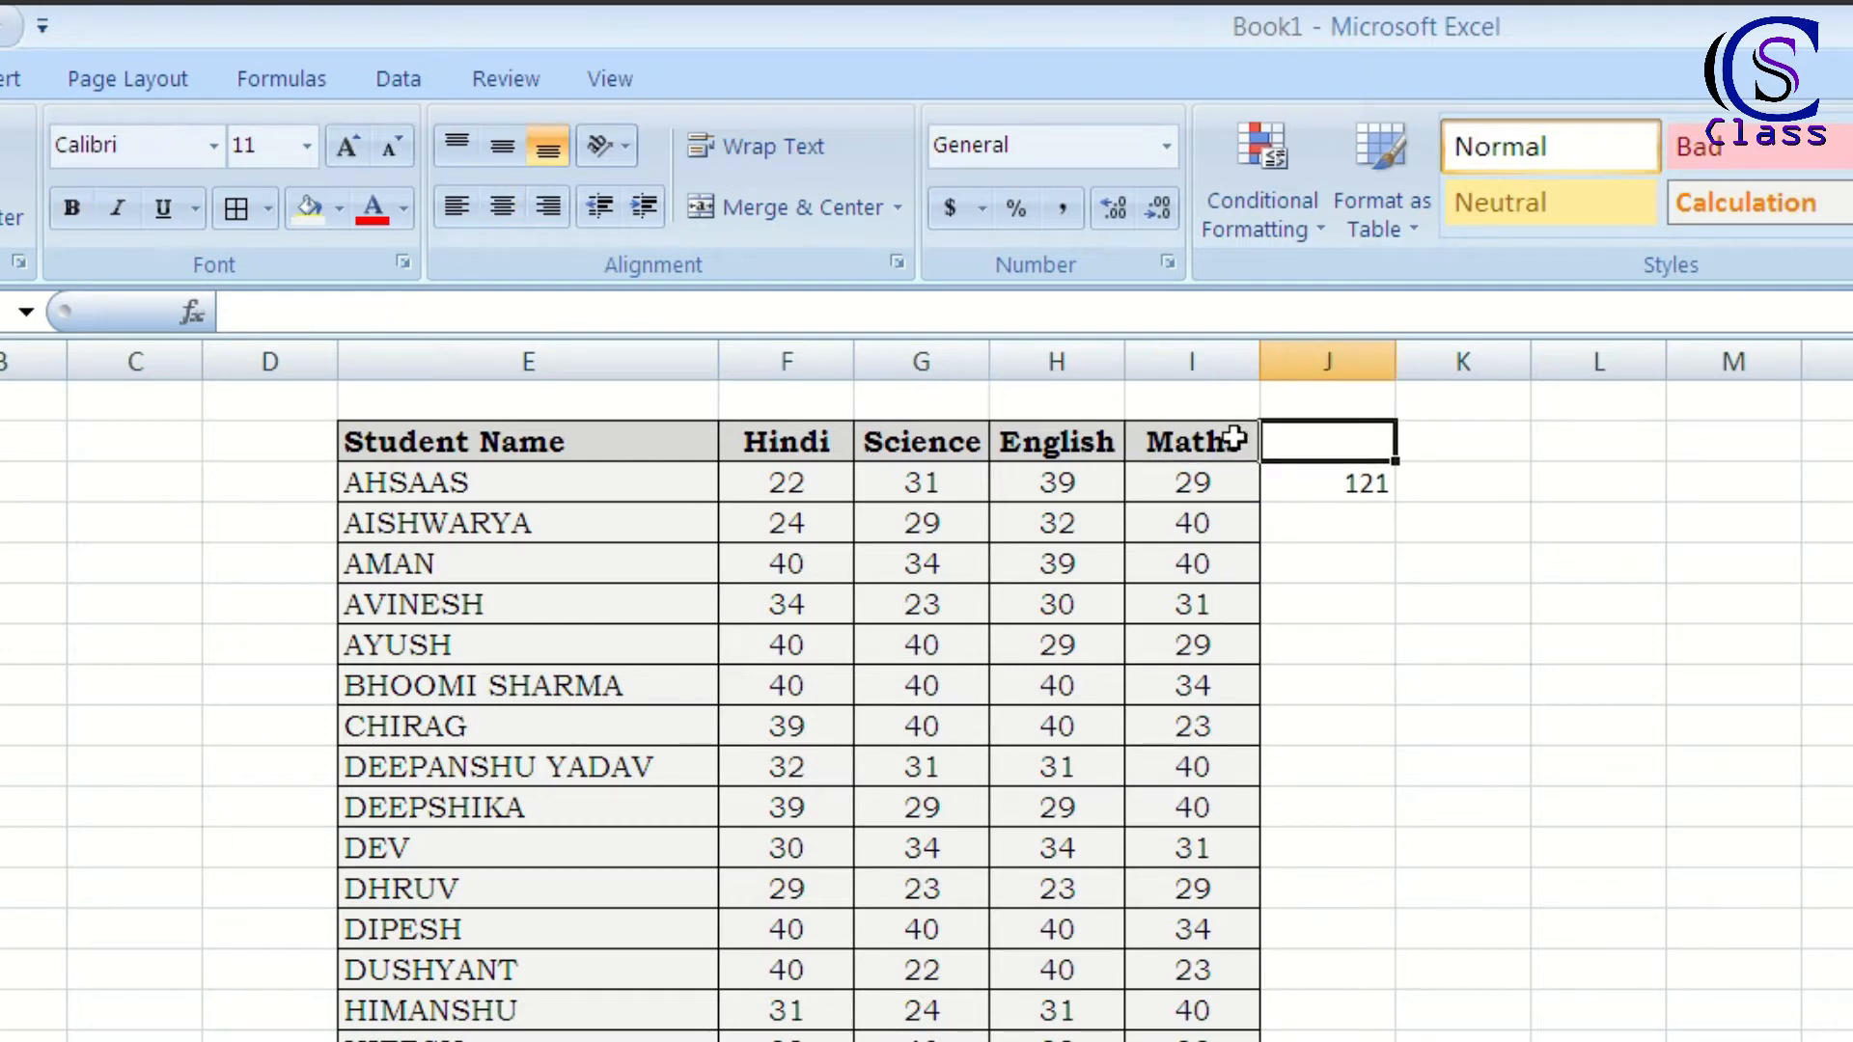
text(Total)
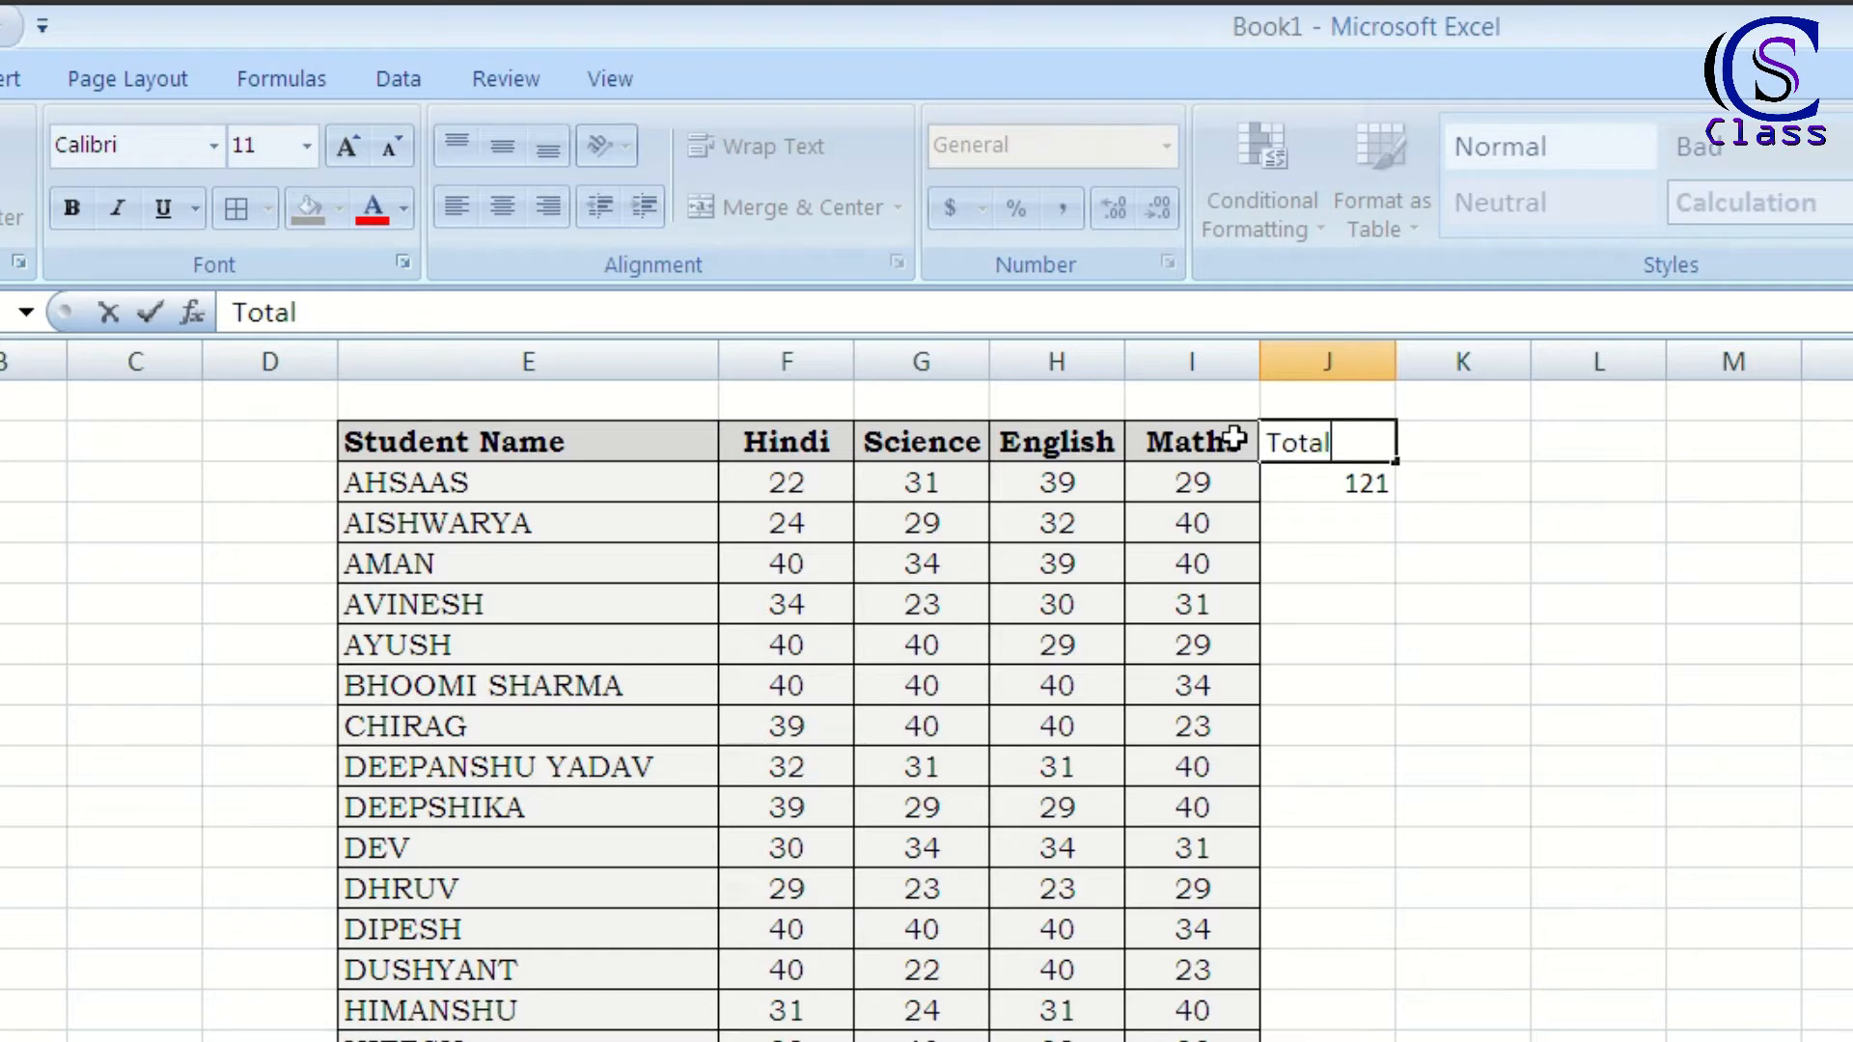
key(Return)
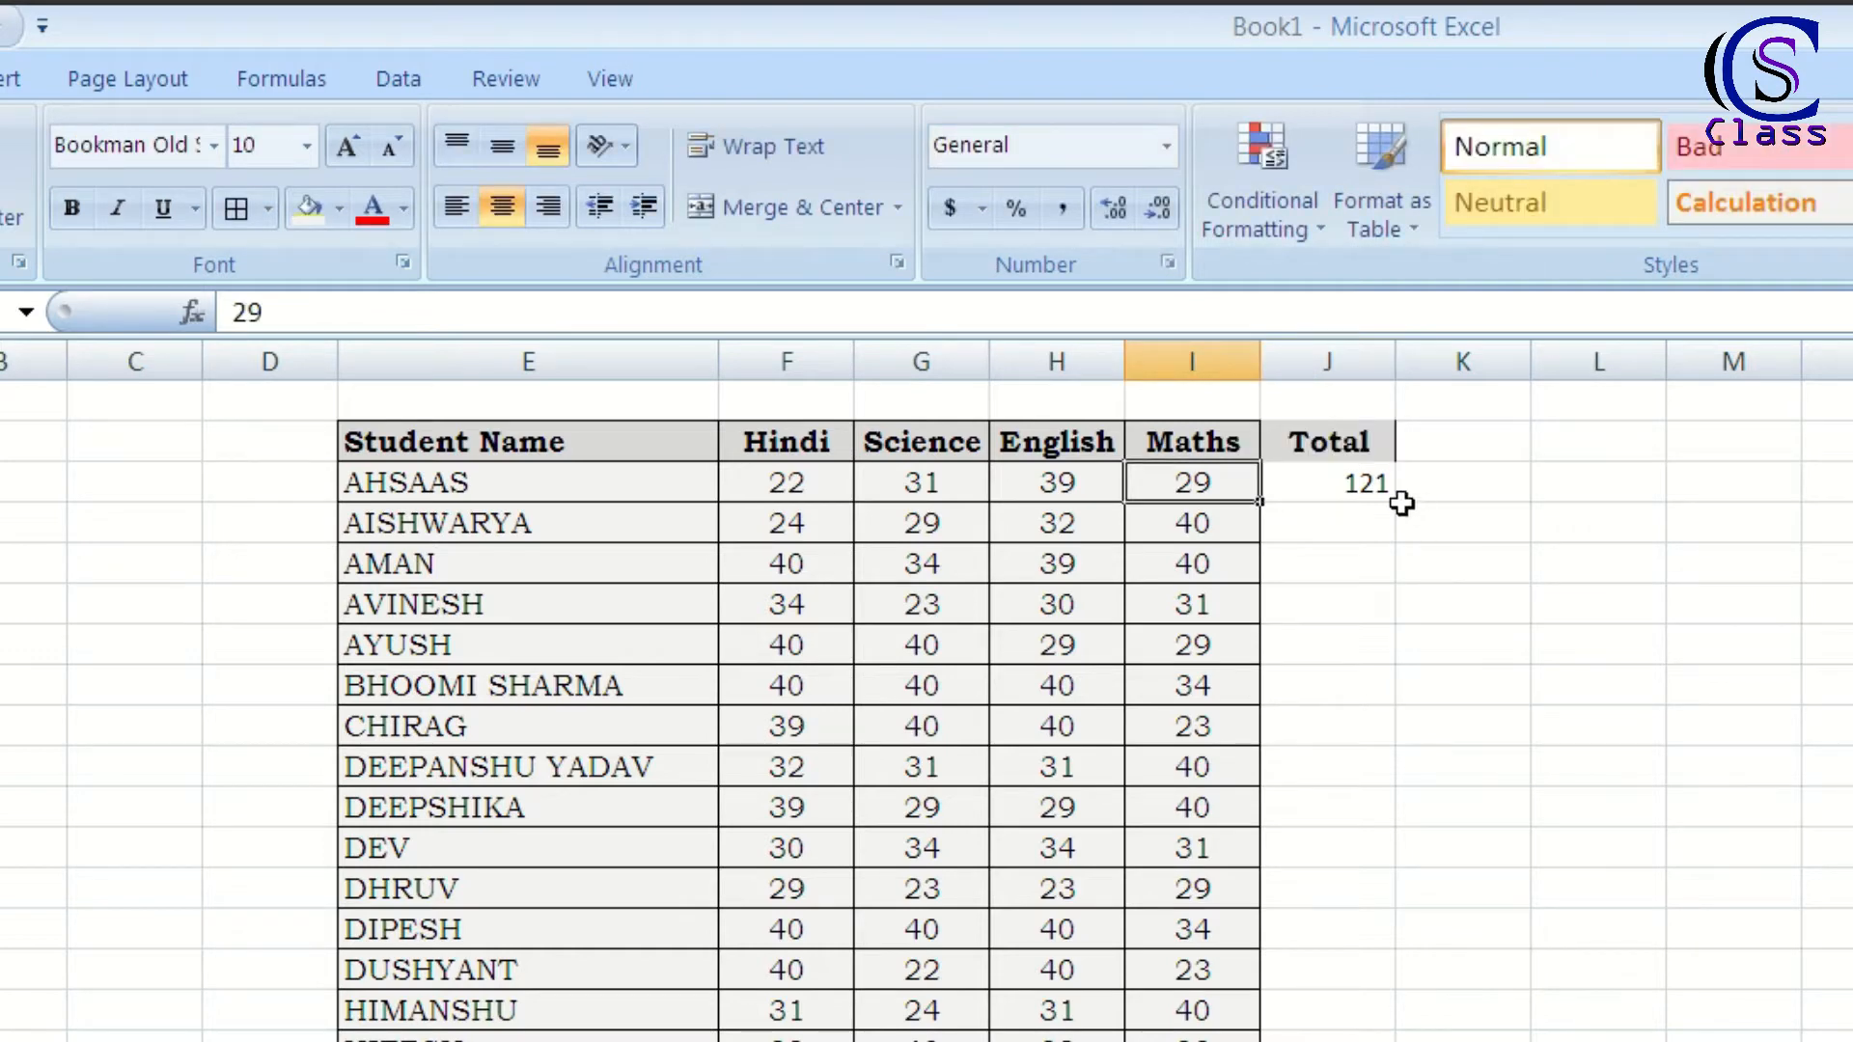
Step: Check the total formula in J3 and set the first student's Science mark in G3 to 35
click(1377, 484)
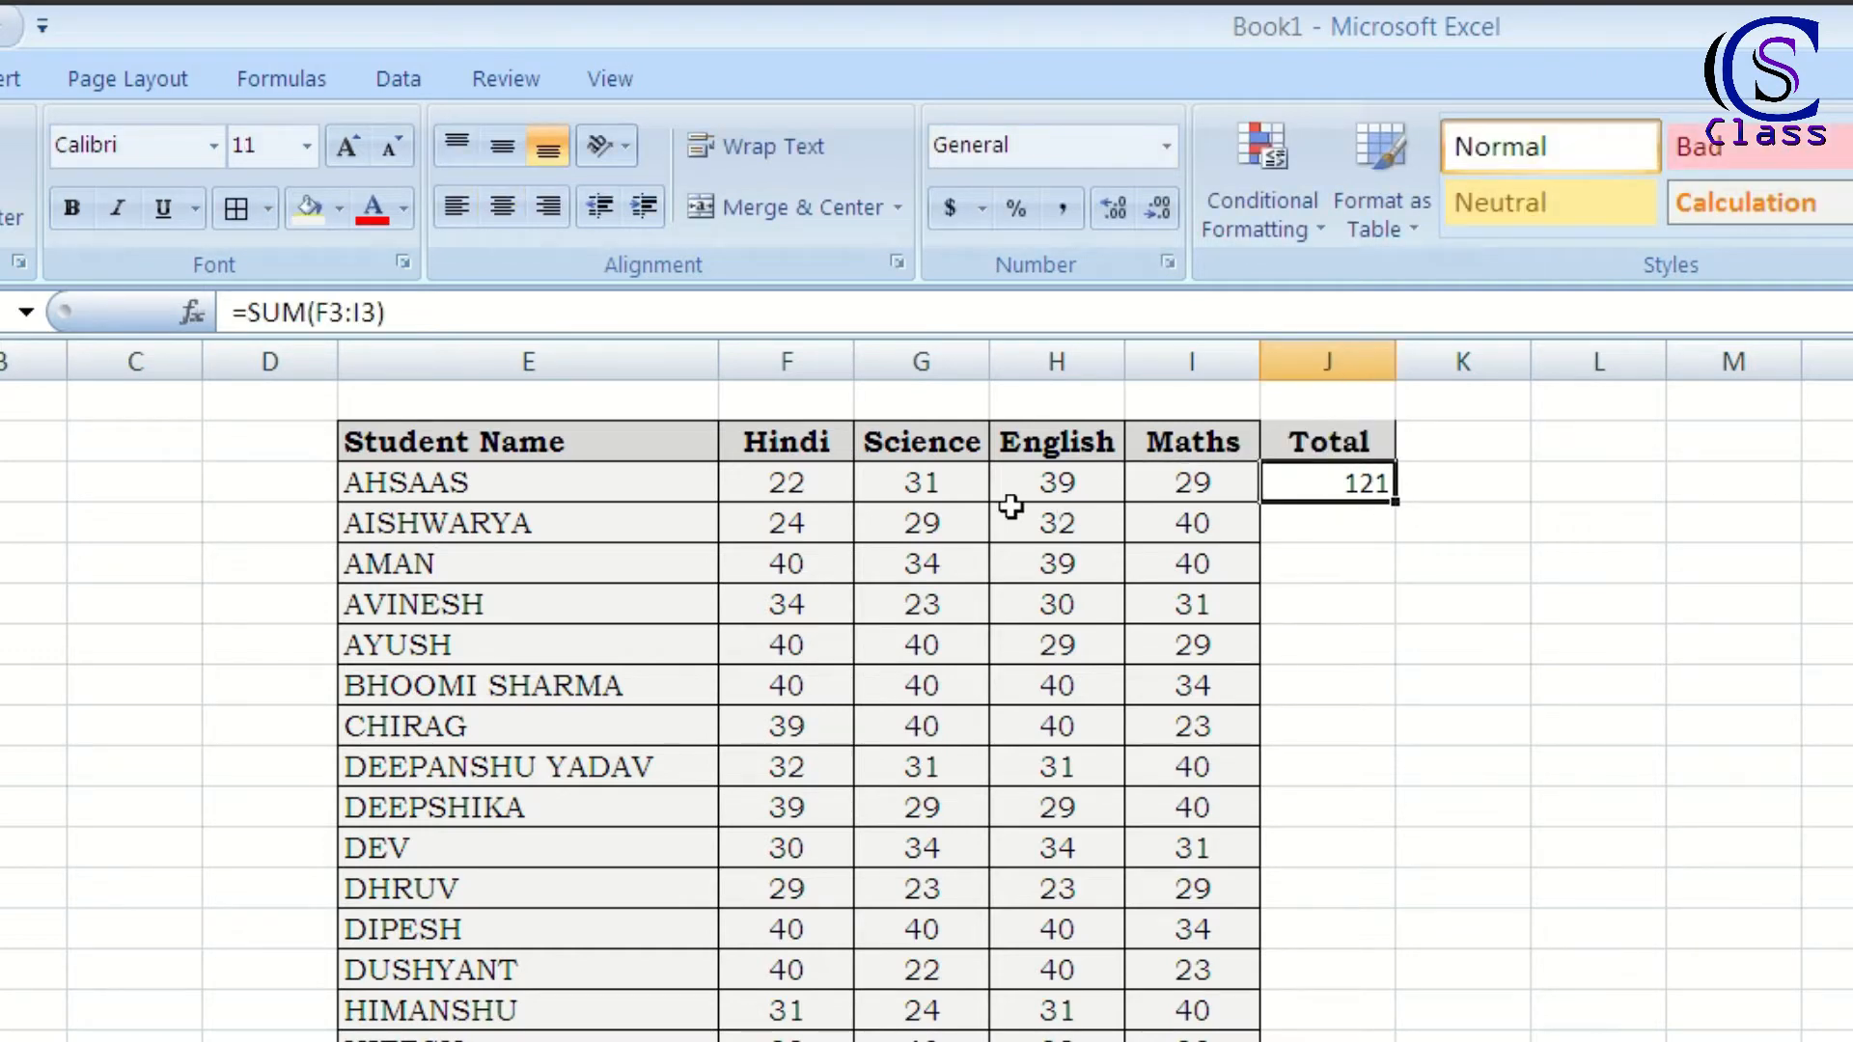
click(953, 477)
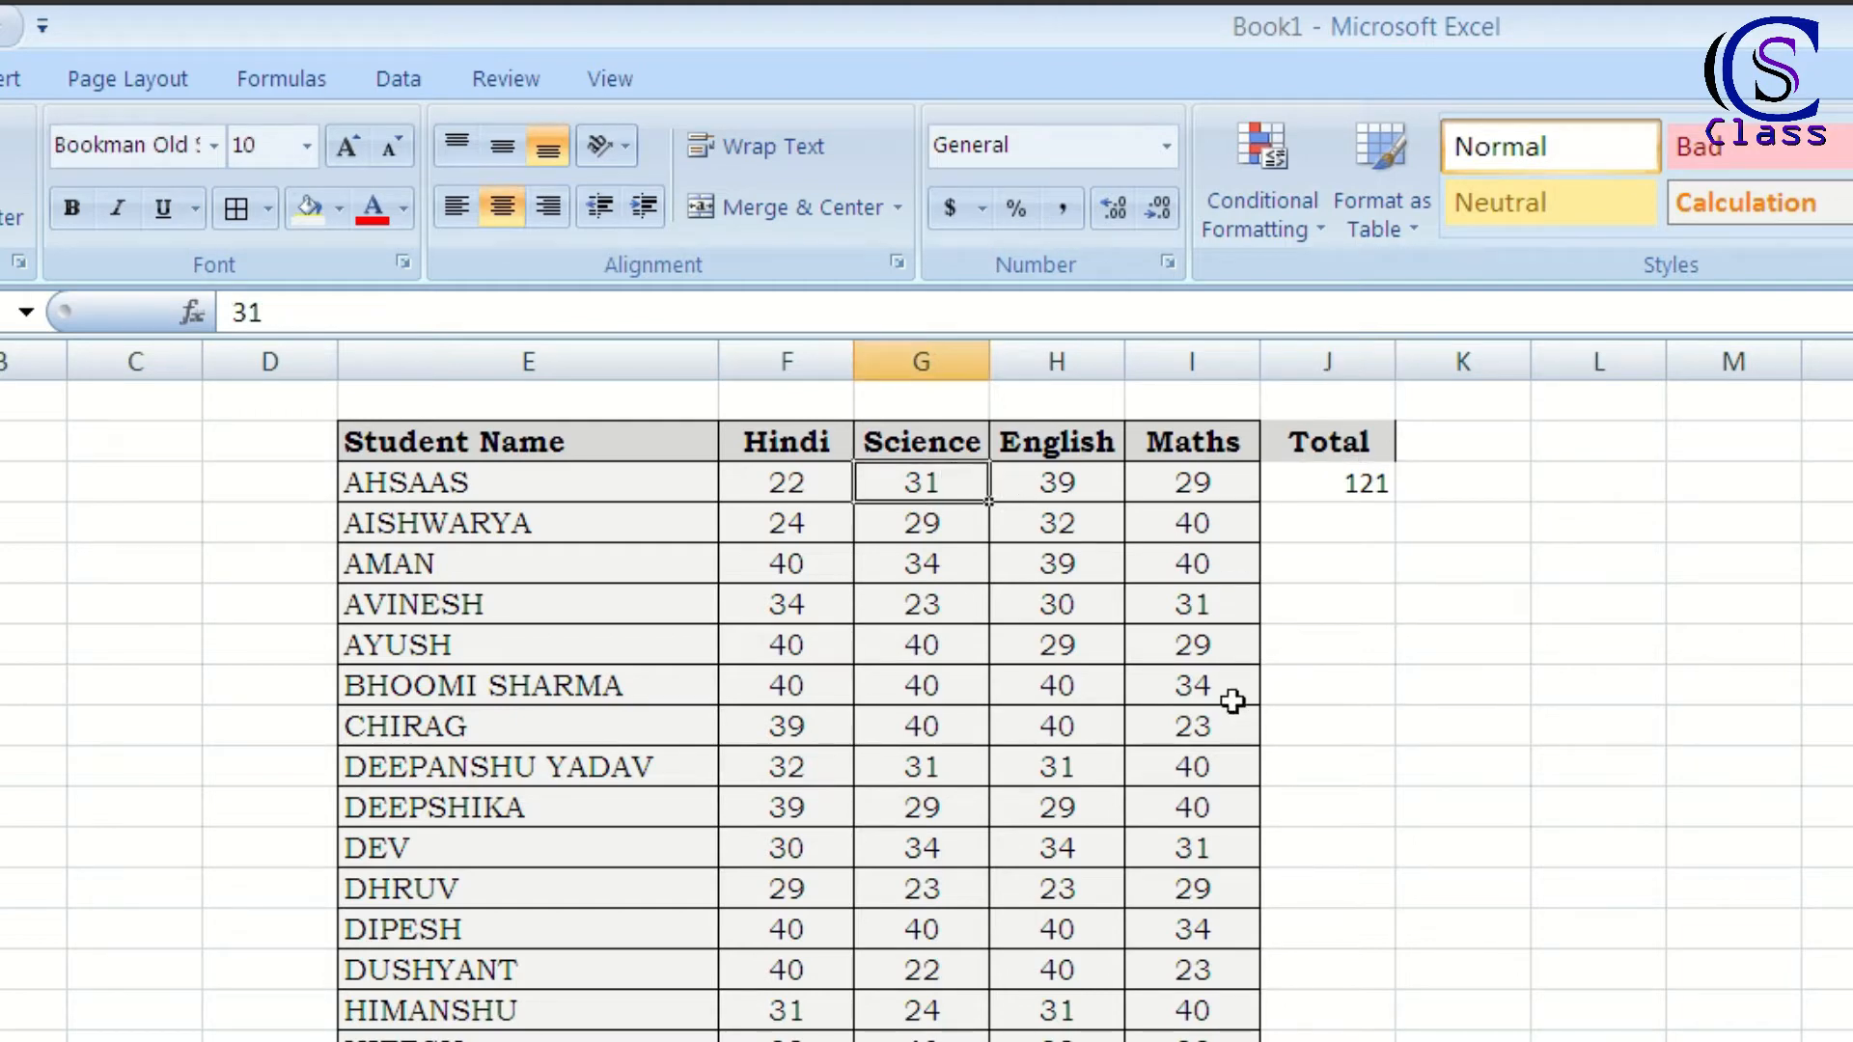
text(35)
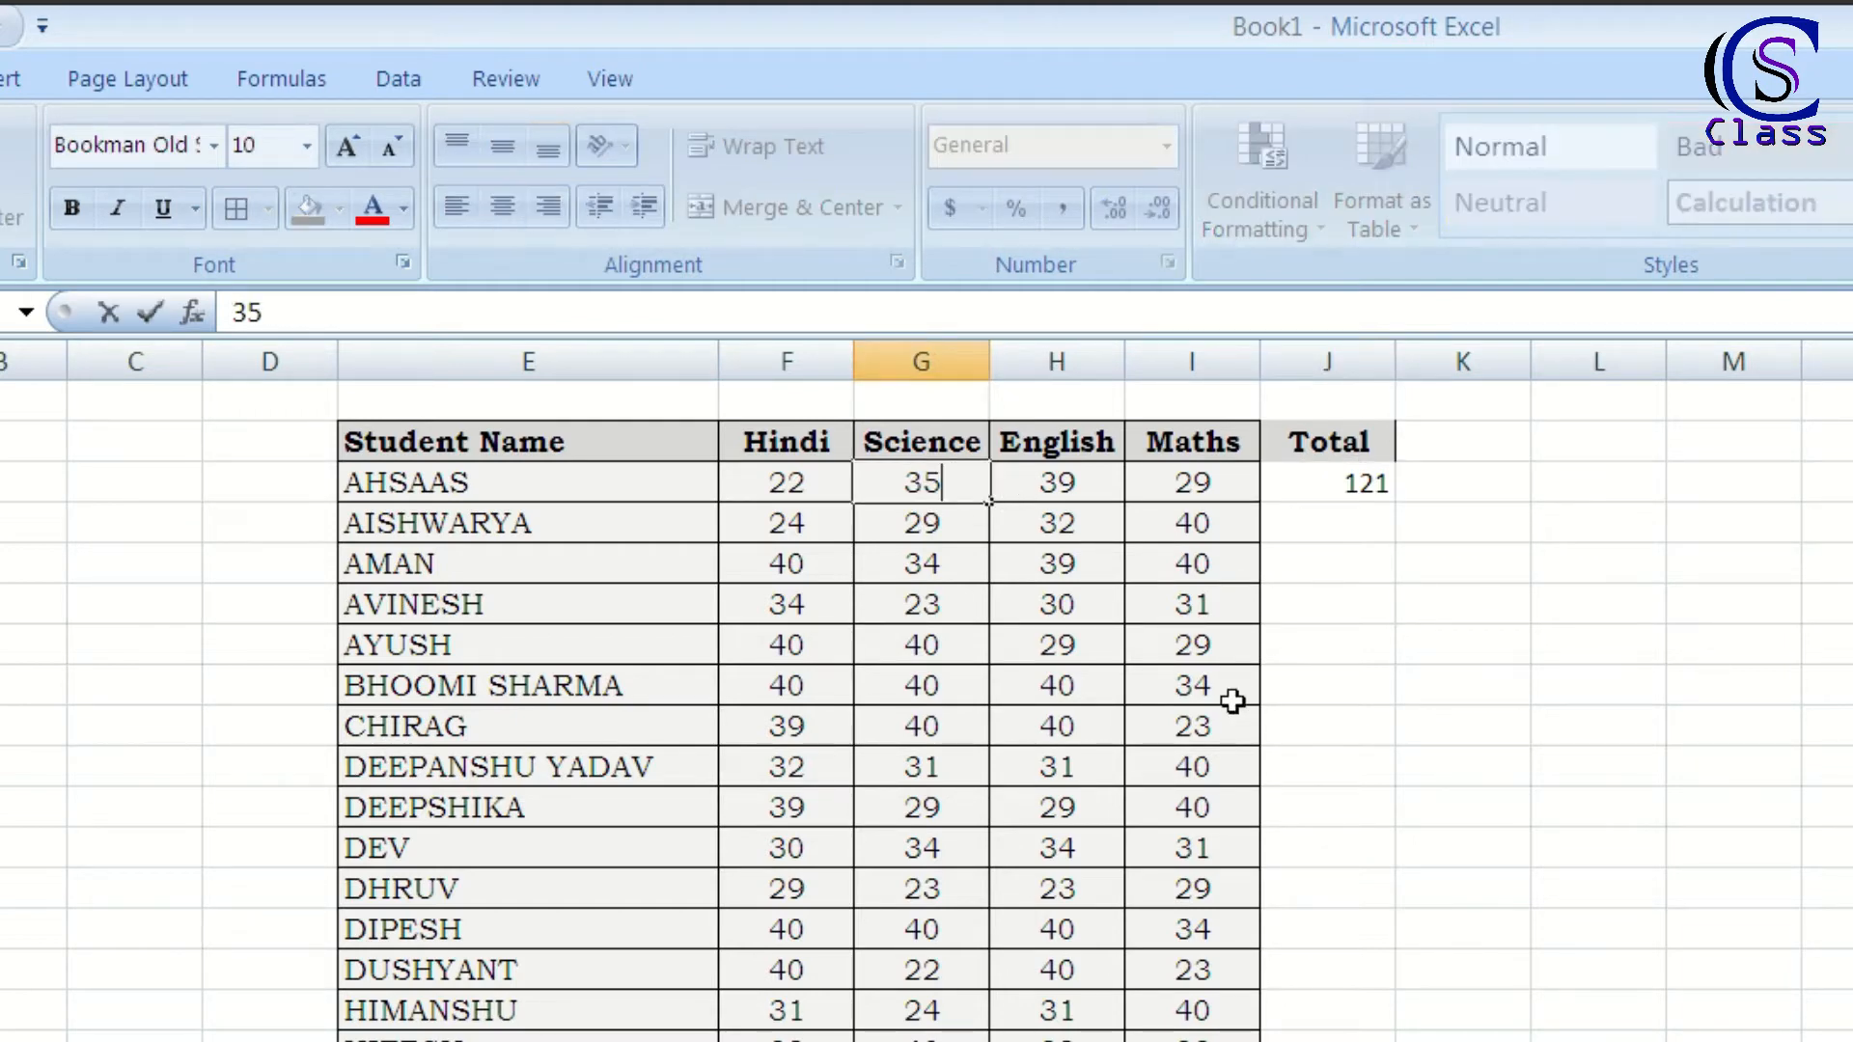
key(Return)
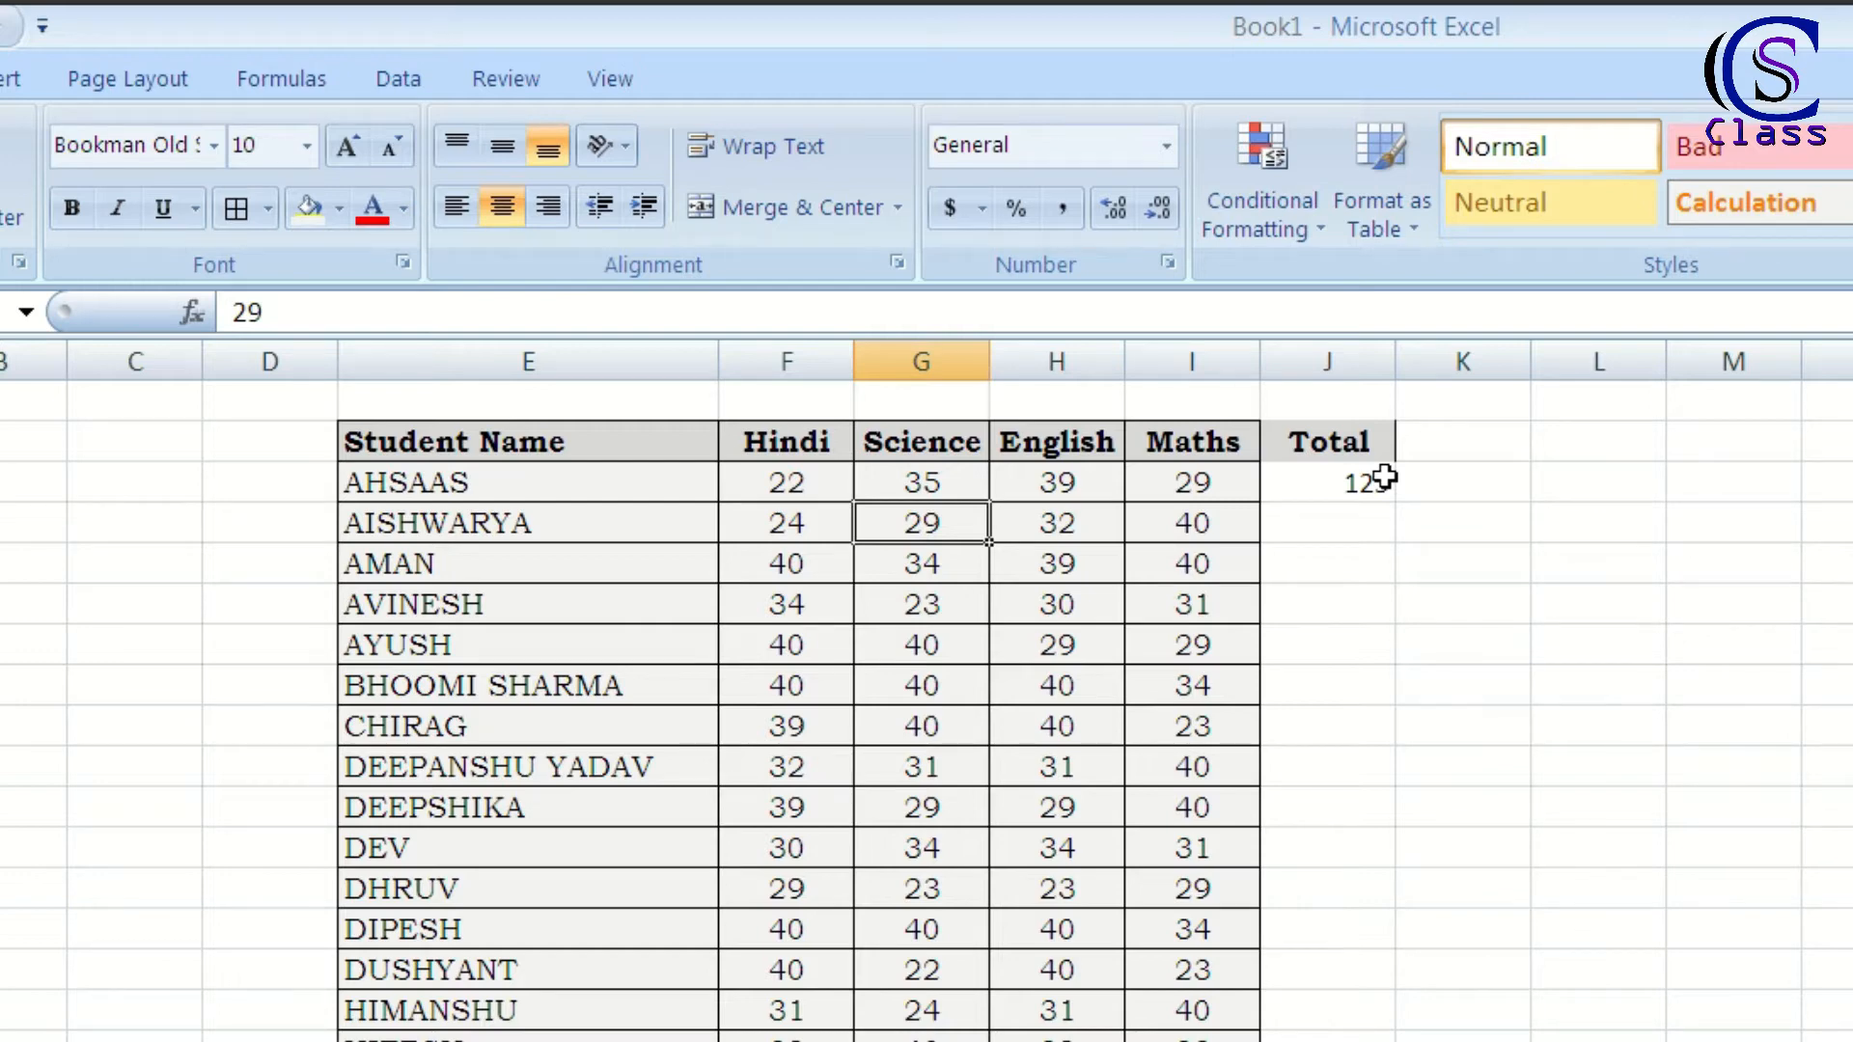
Step: Enter the formula =F3+G3+H3+I3 in K3 to total the first student's marks by plain addition, and check it against J3
click(1307, 484)
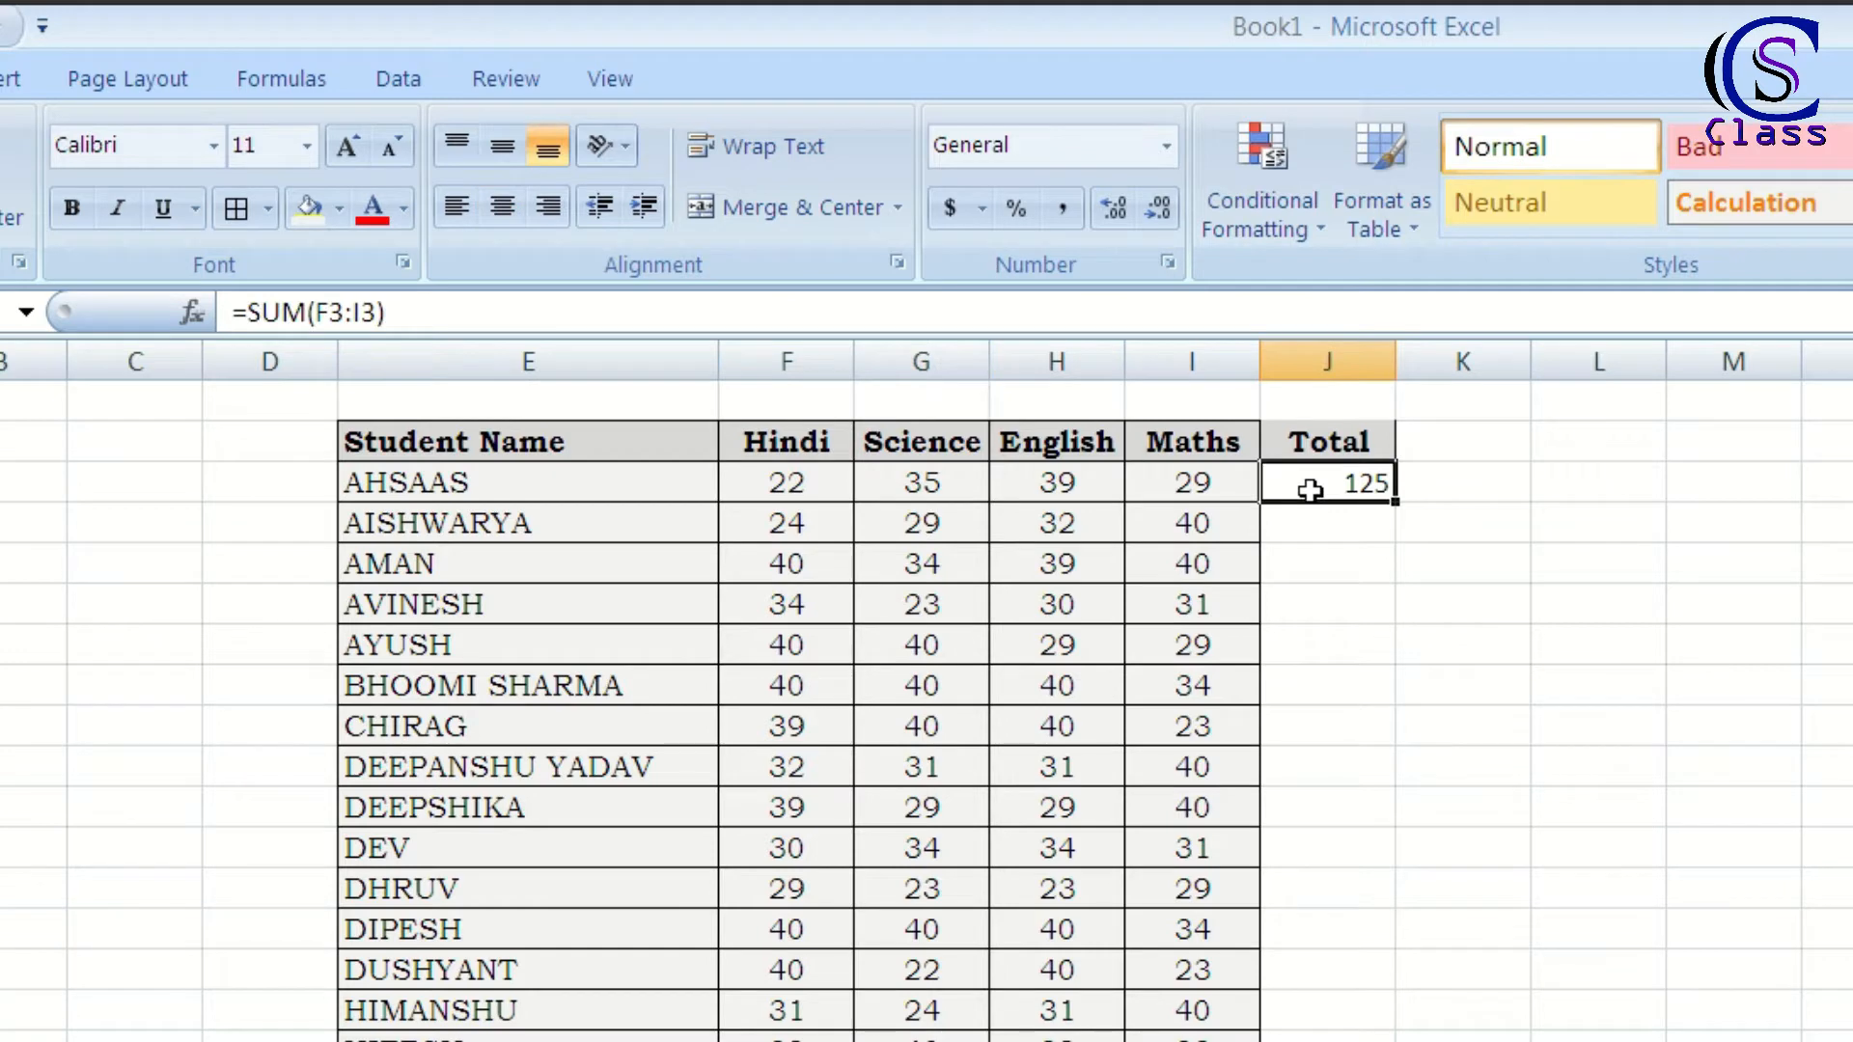
click(1467, 484)
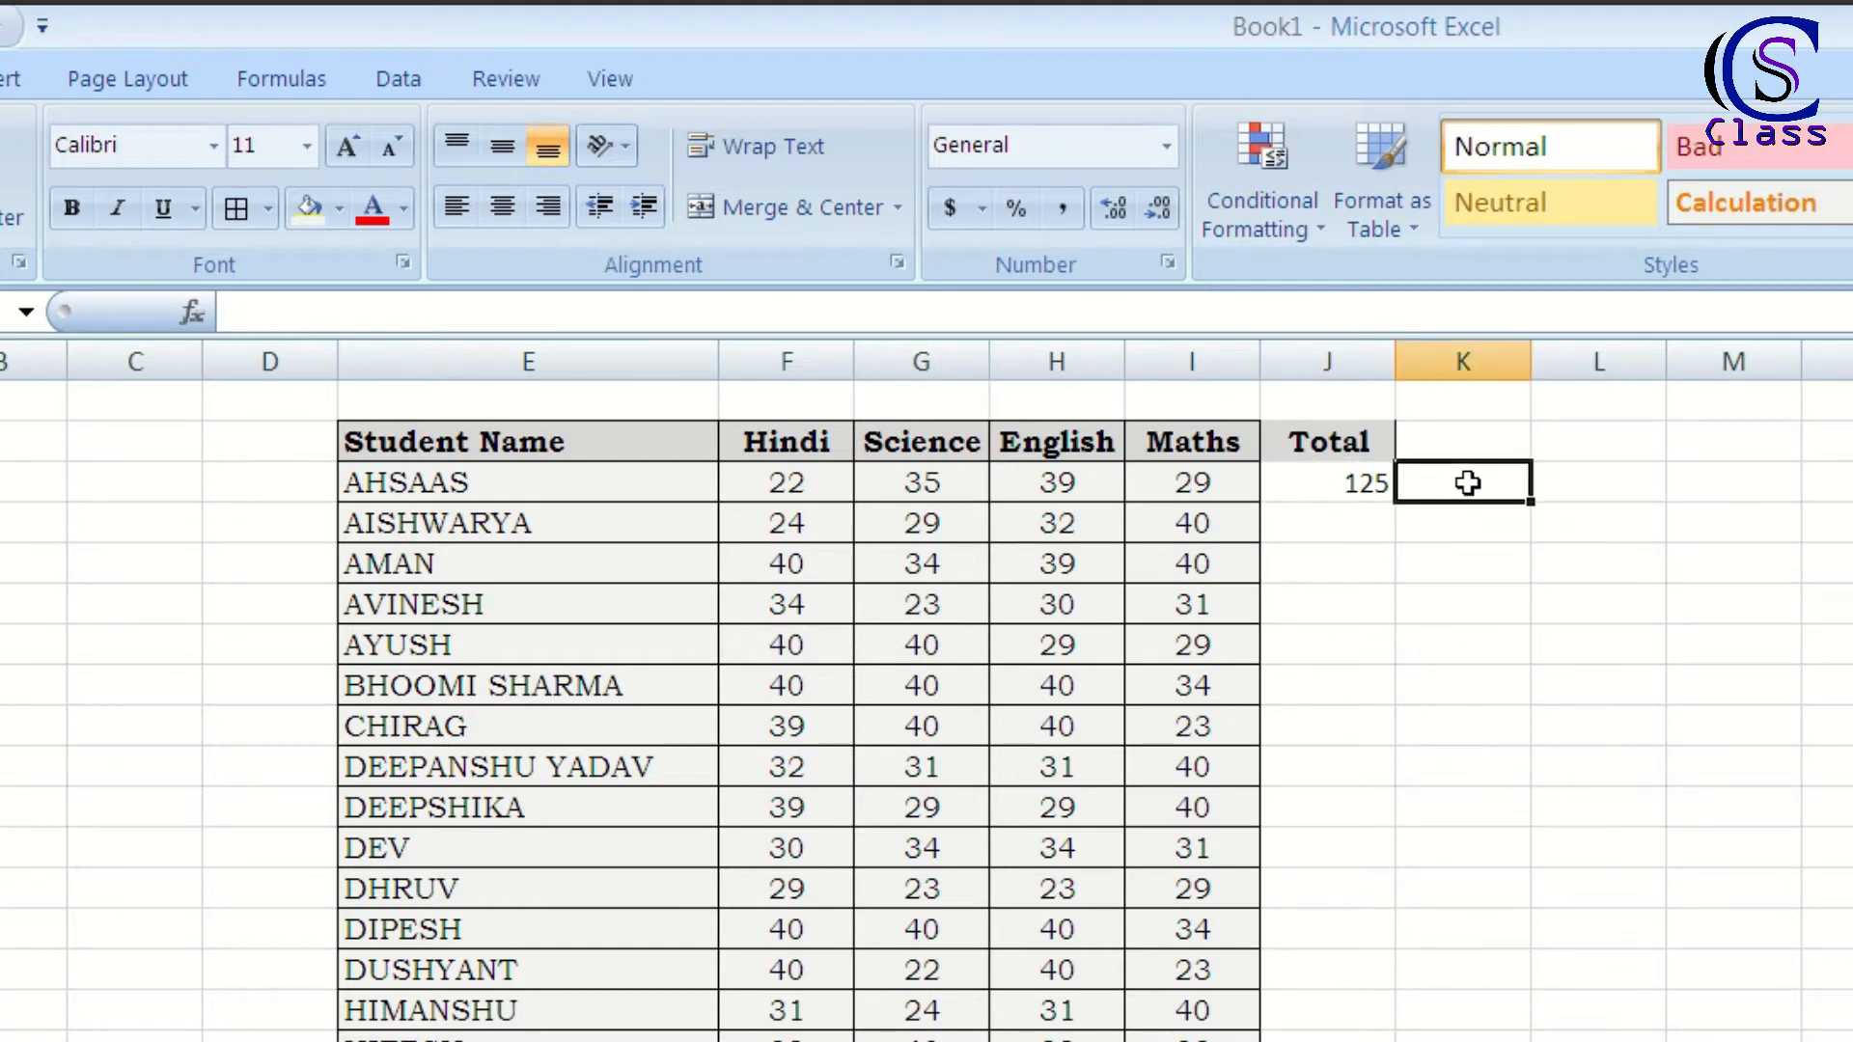
text(=)
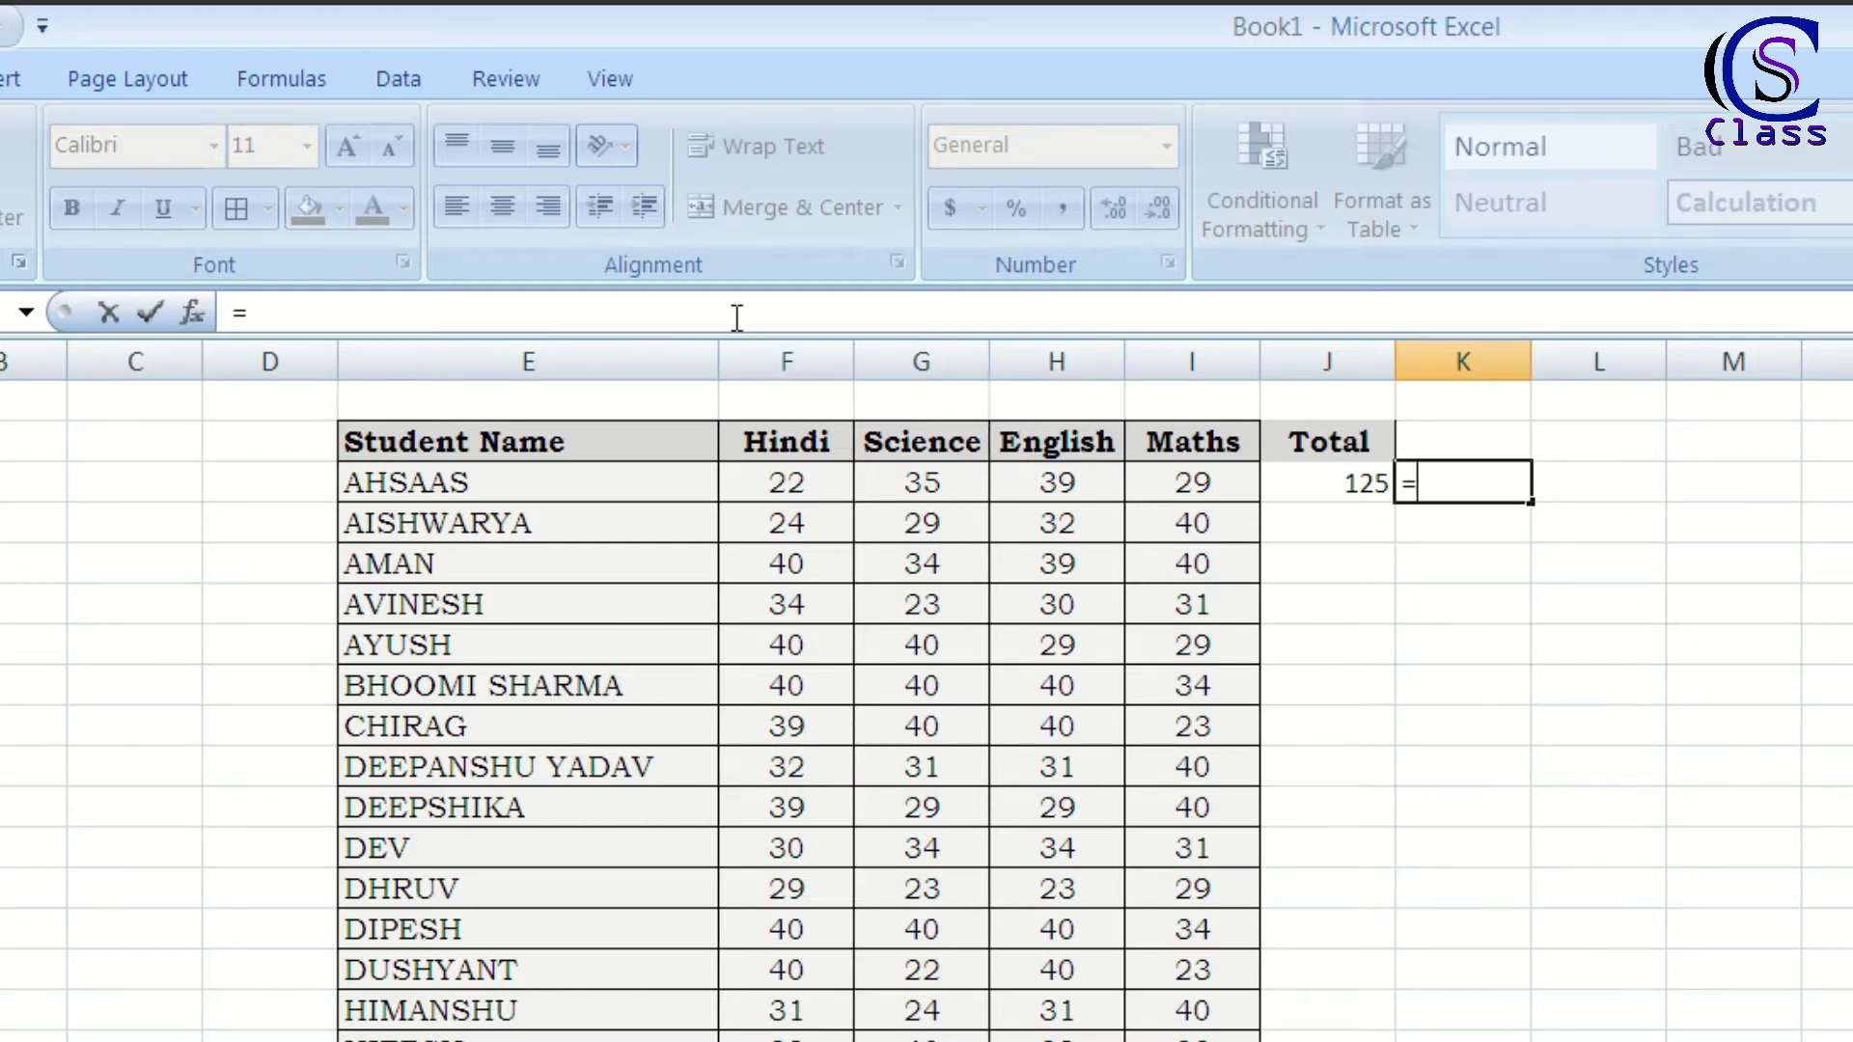
click(755, 487)
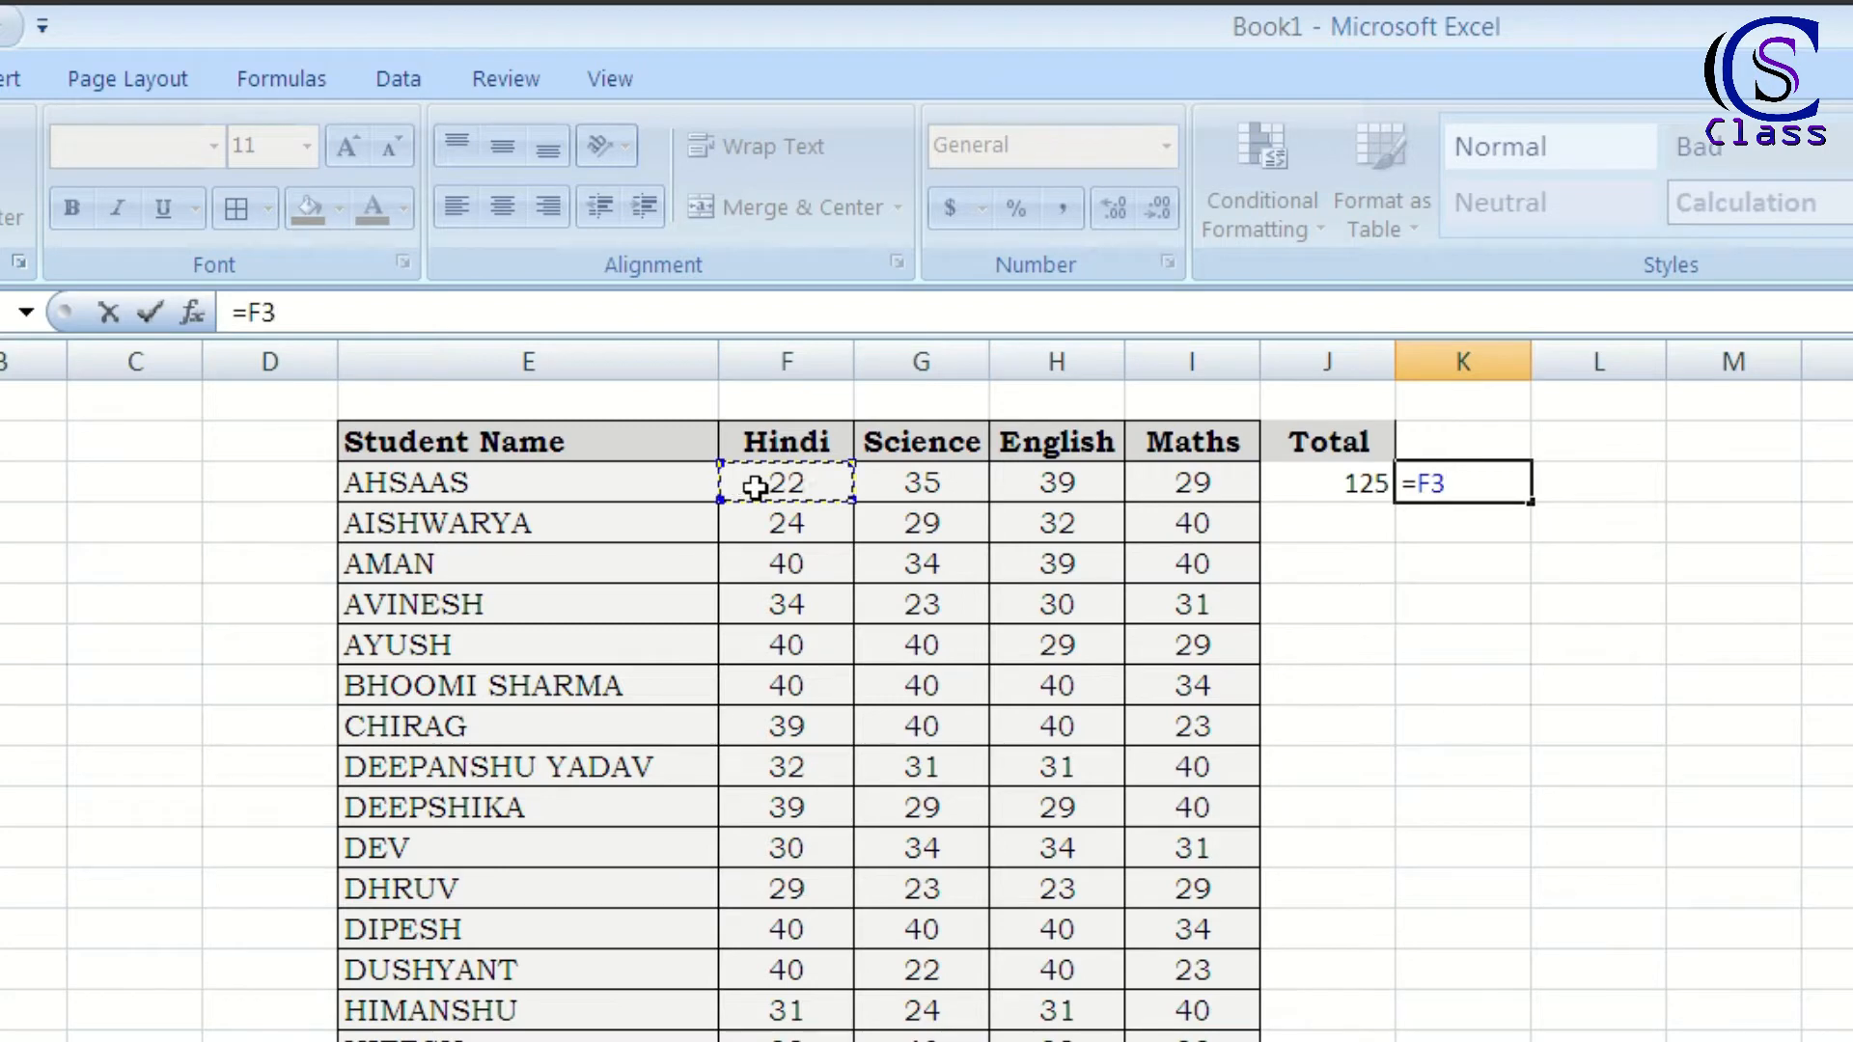
text(+)
click(914, 483)
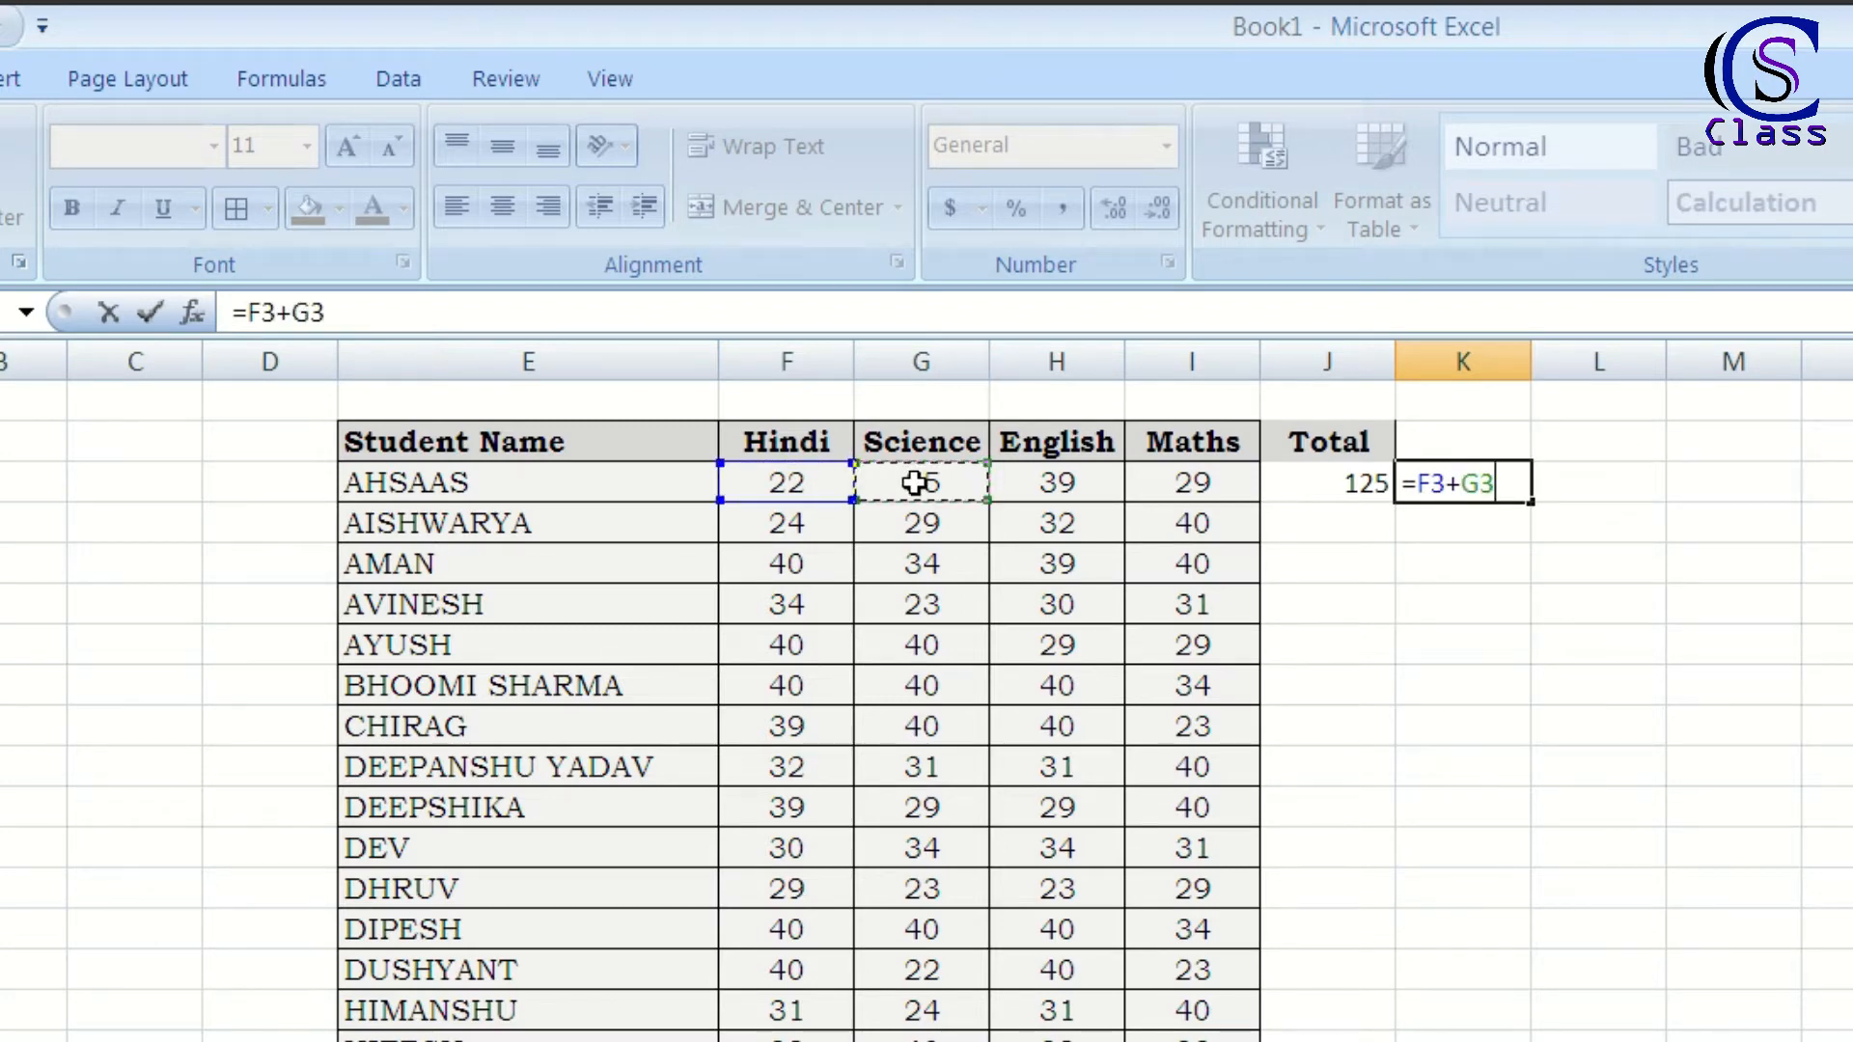
text(+)
click(1032, 480)
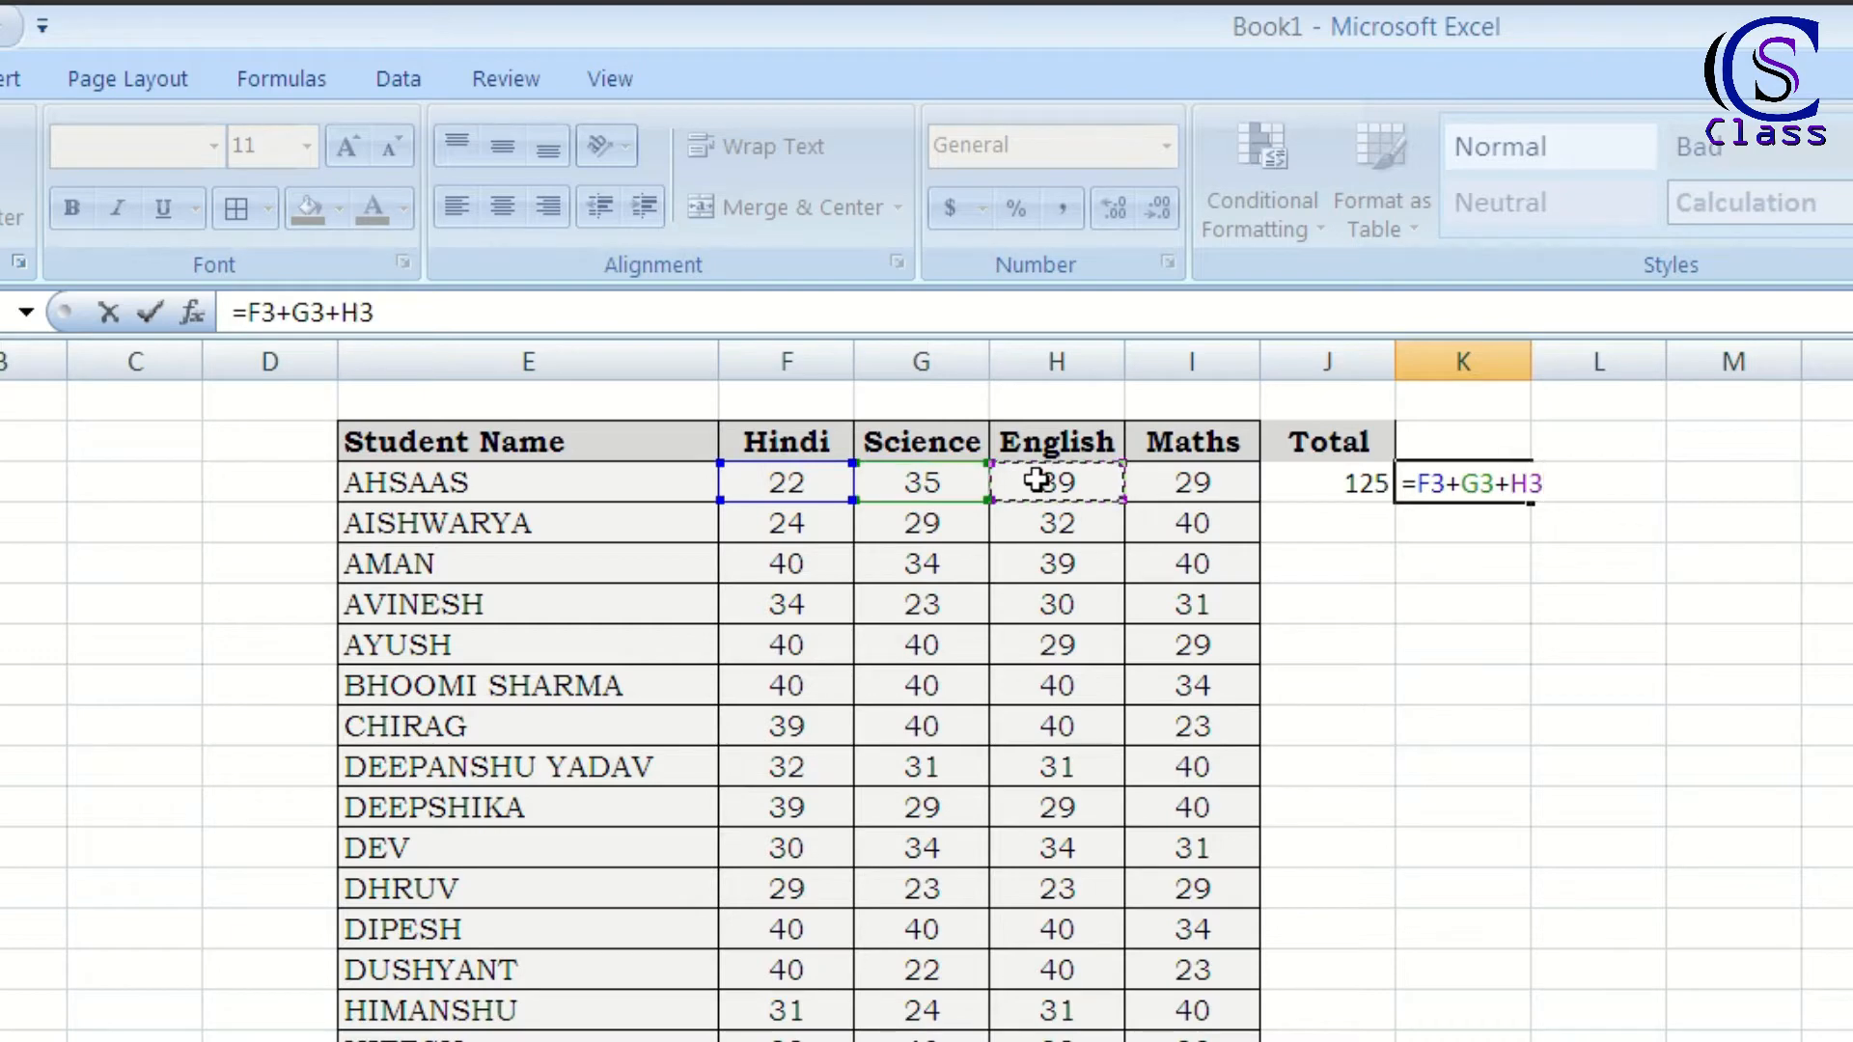
text(+)
click(1157, 479)
text(+)
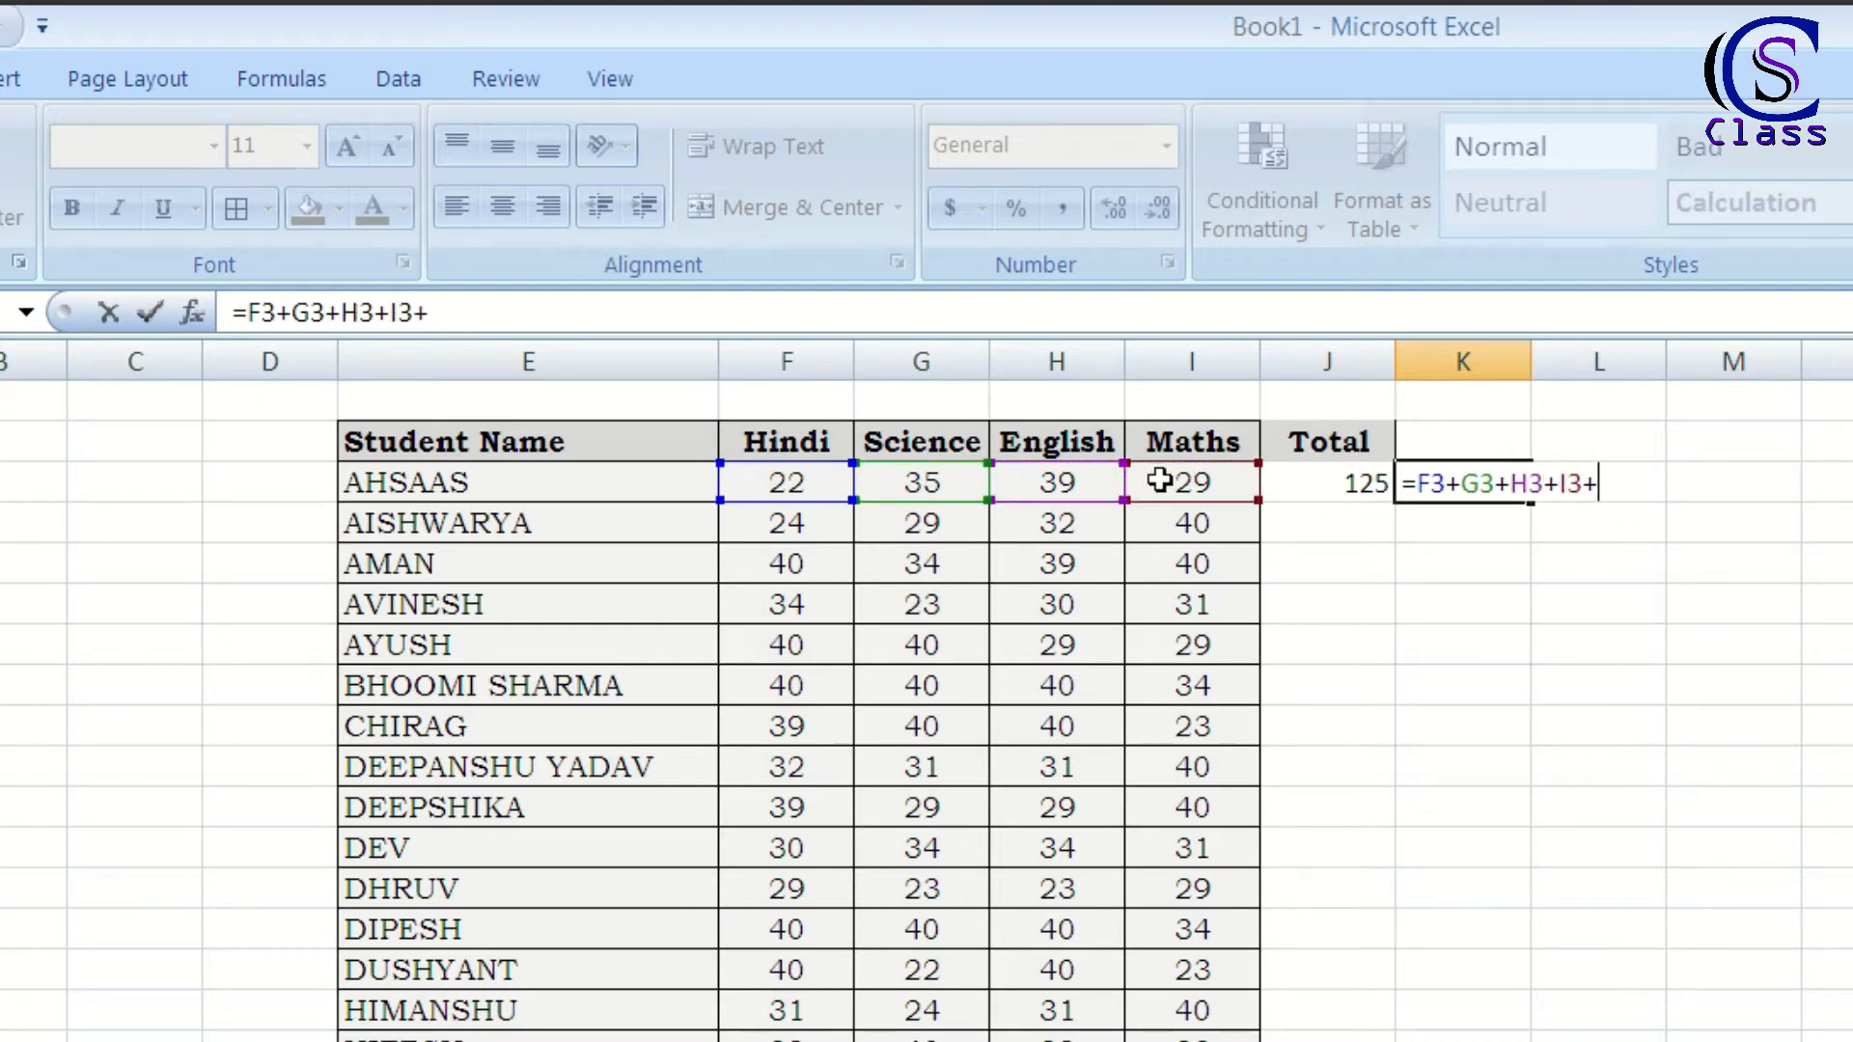
key(BackSpace)
key(Return)
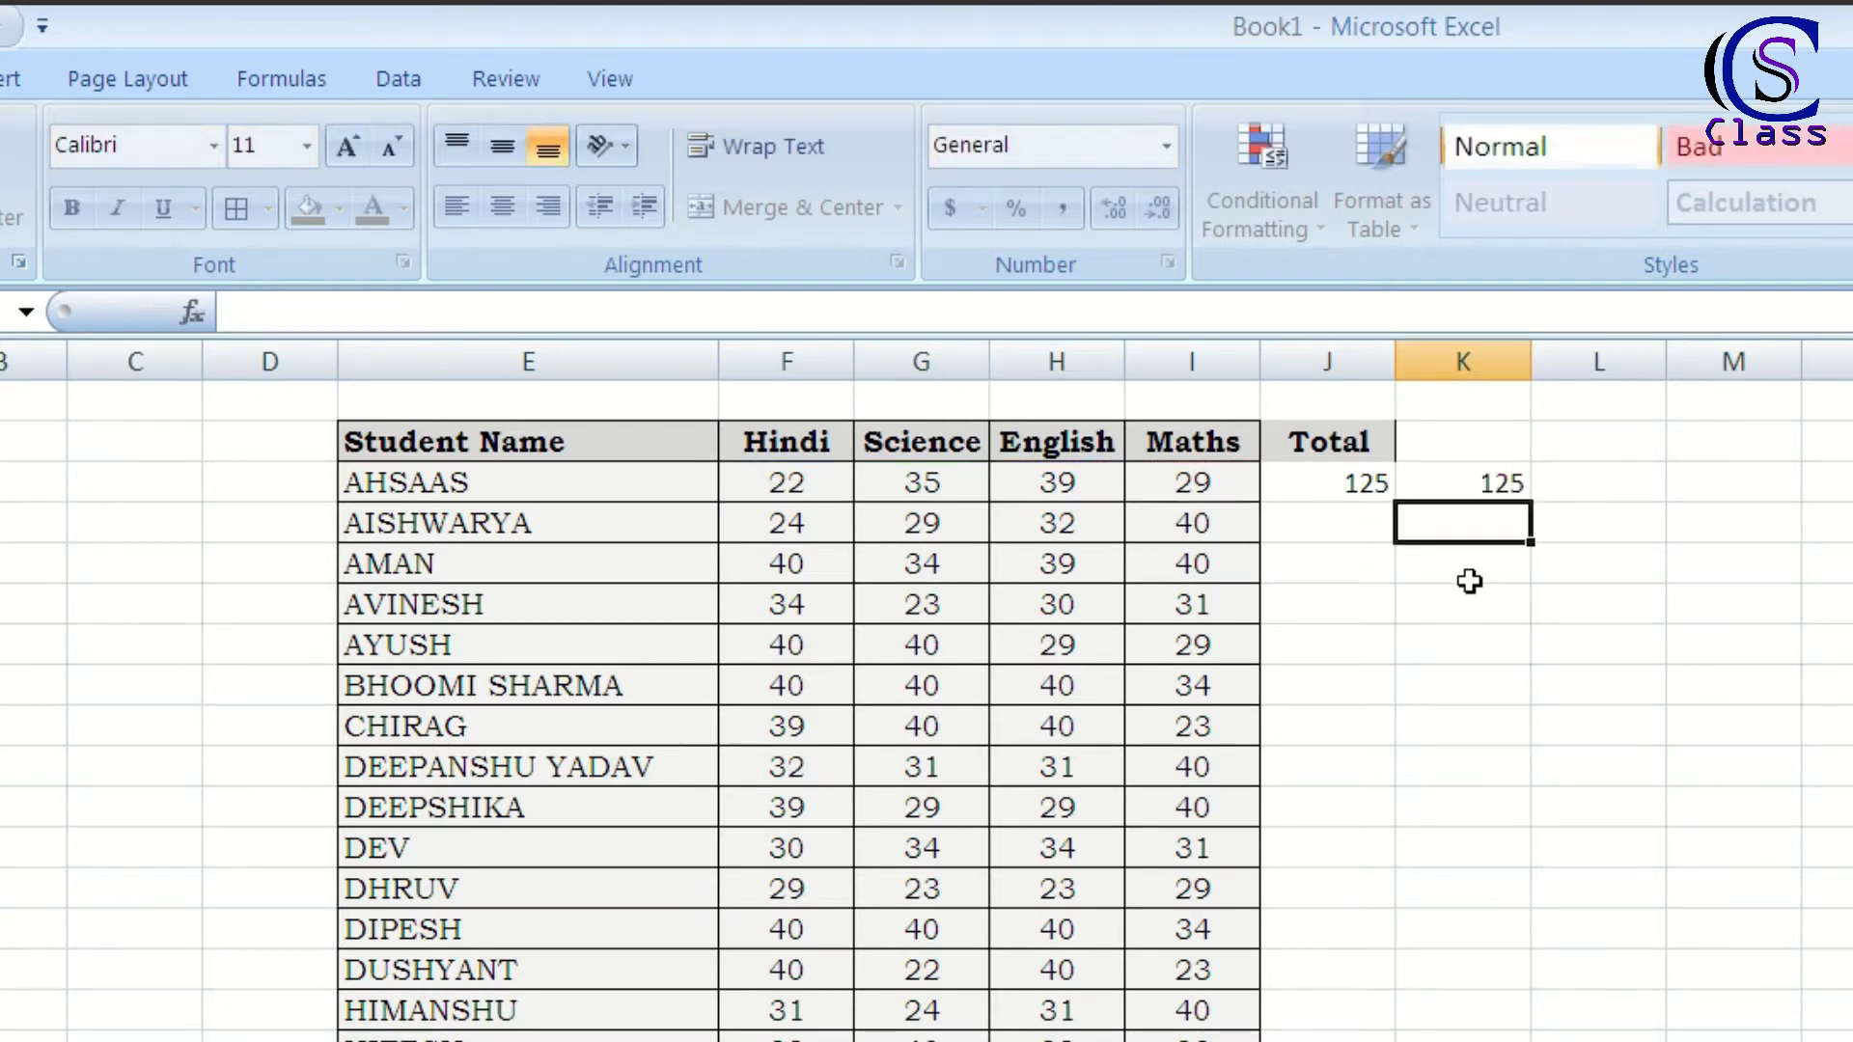
click(1482, 480)
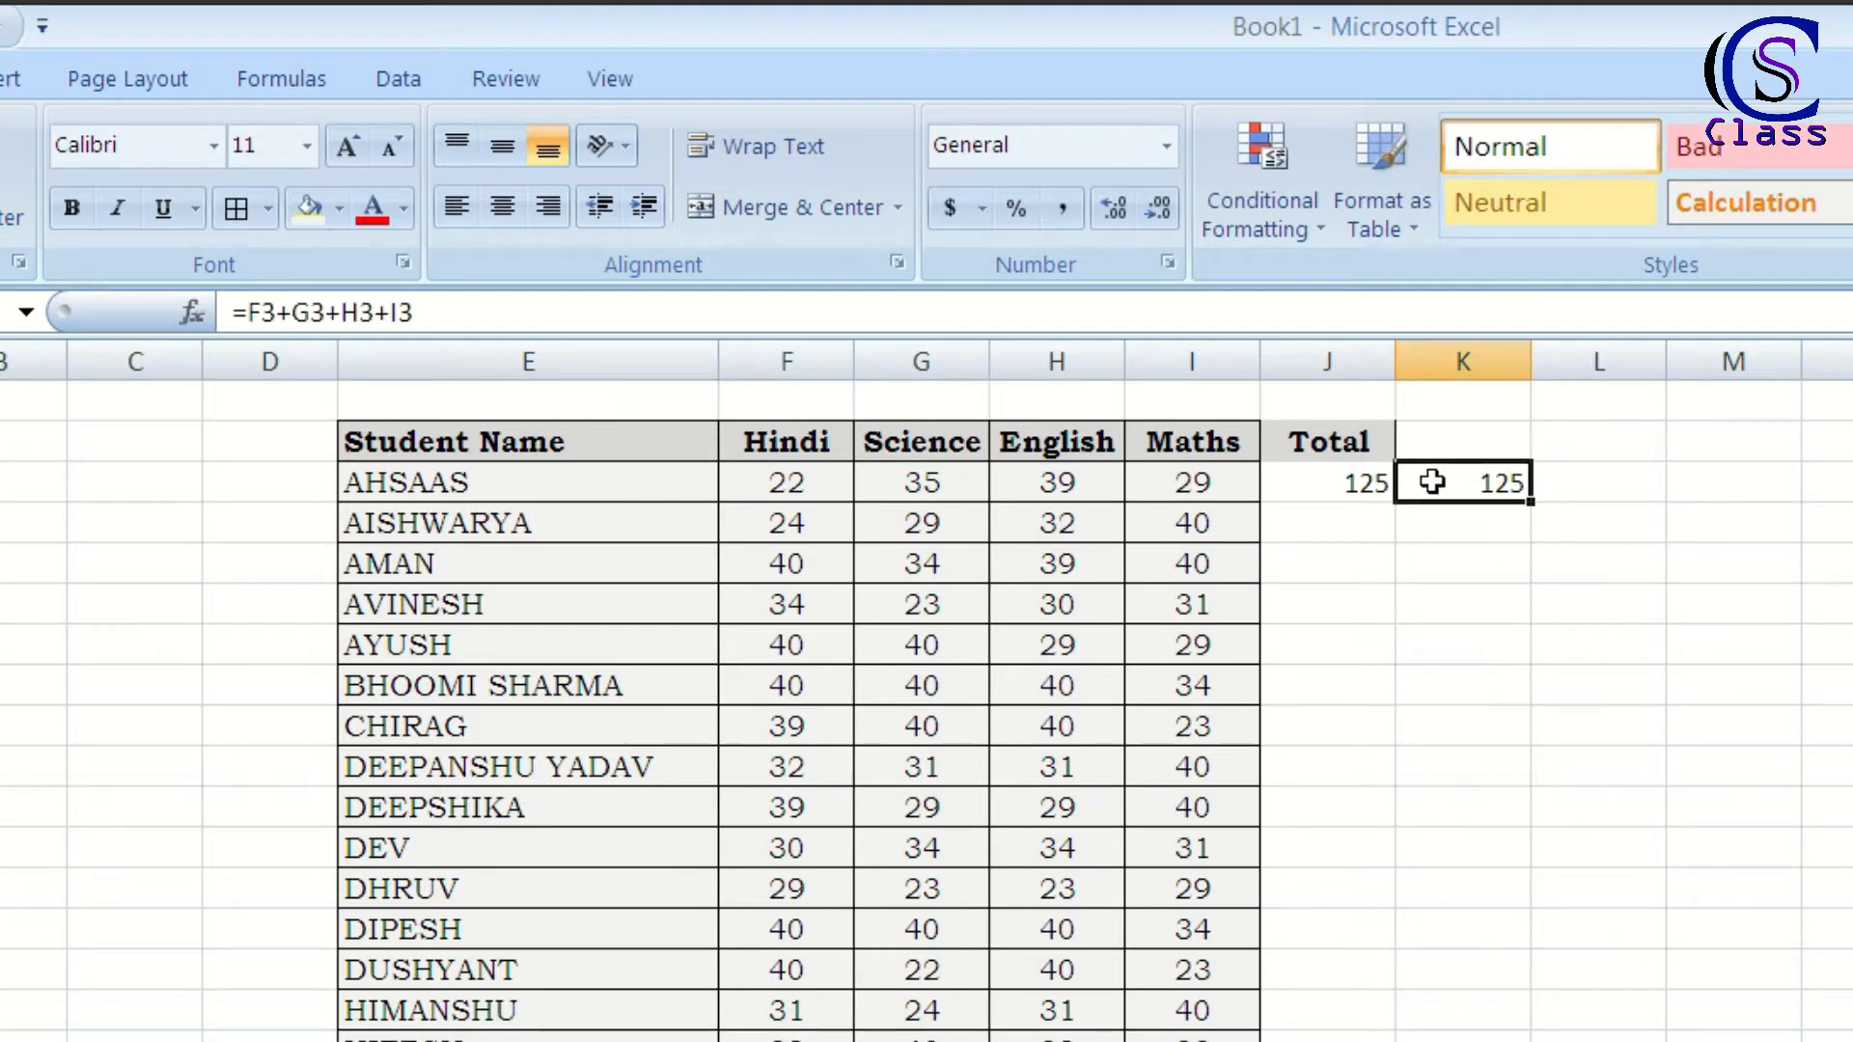
Step: Fill the SUM formula from J3 down through J27 and check the copied formulas in the Total column
click(1320, 479)
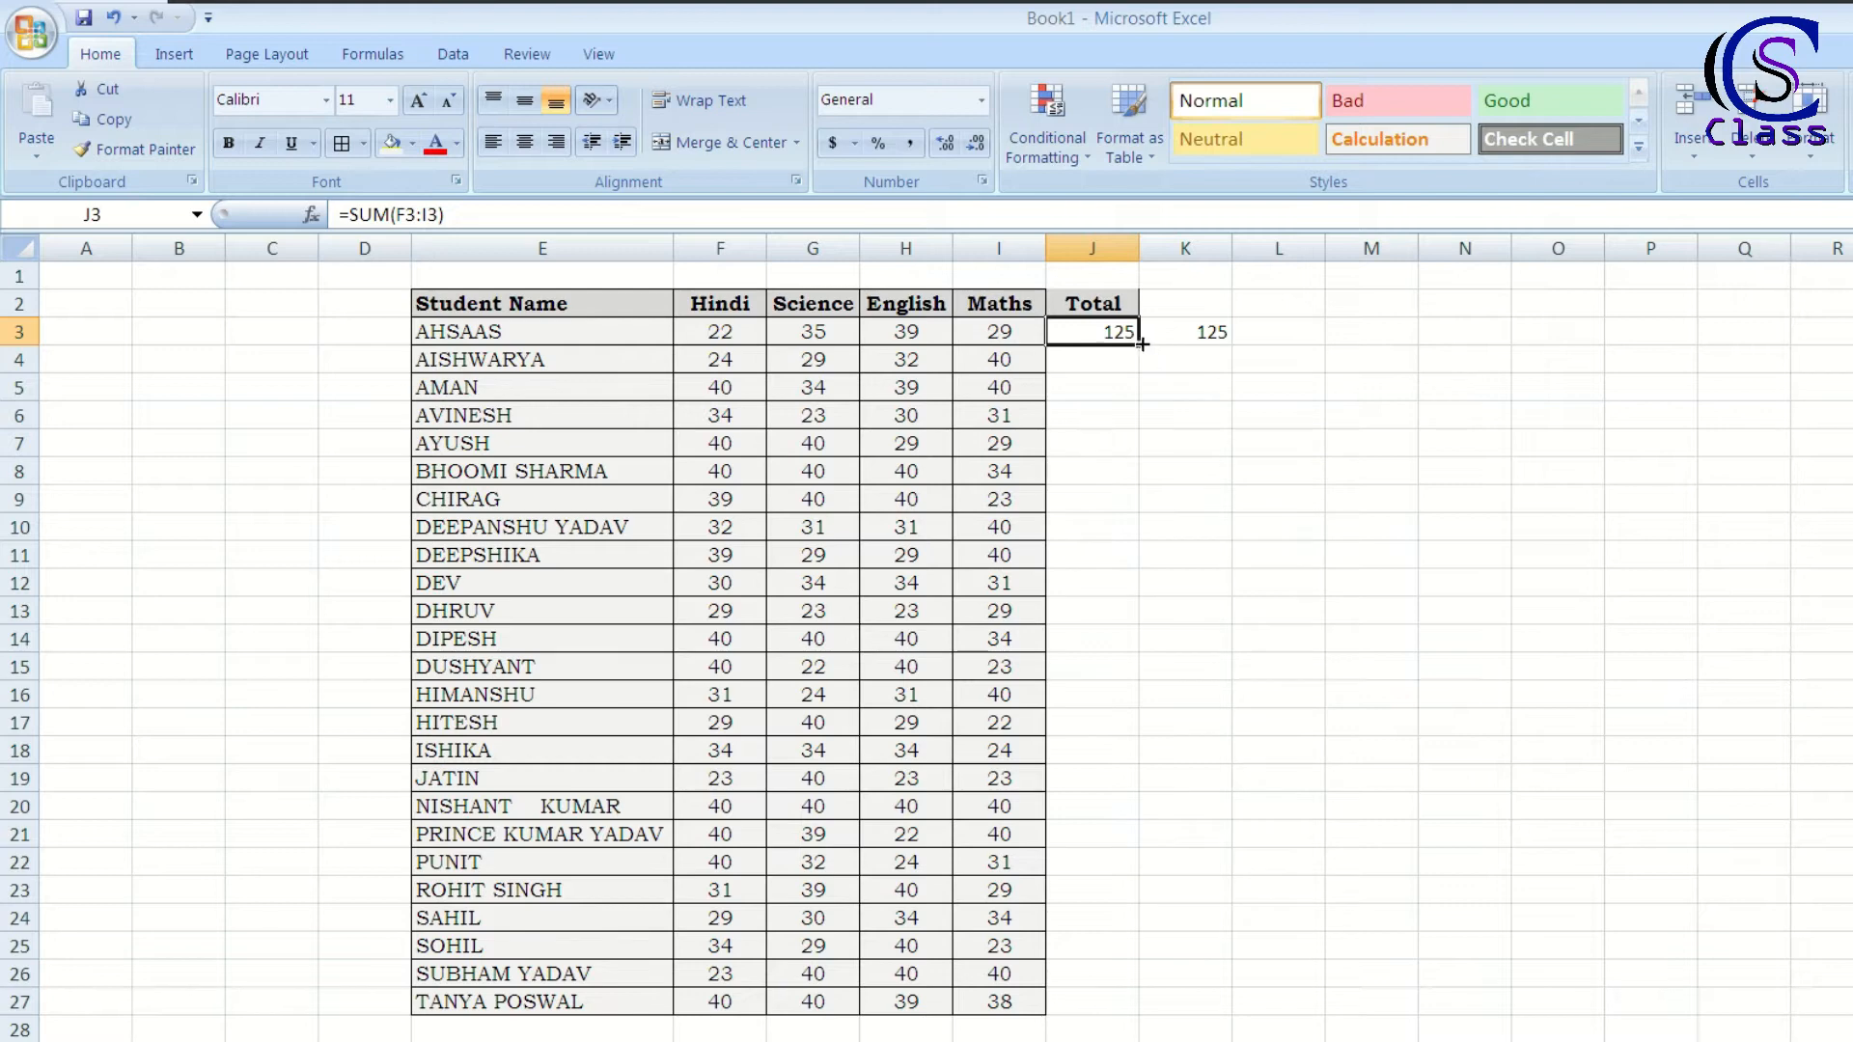
drag(1140, 340, 1150, 1026)
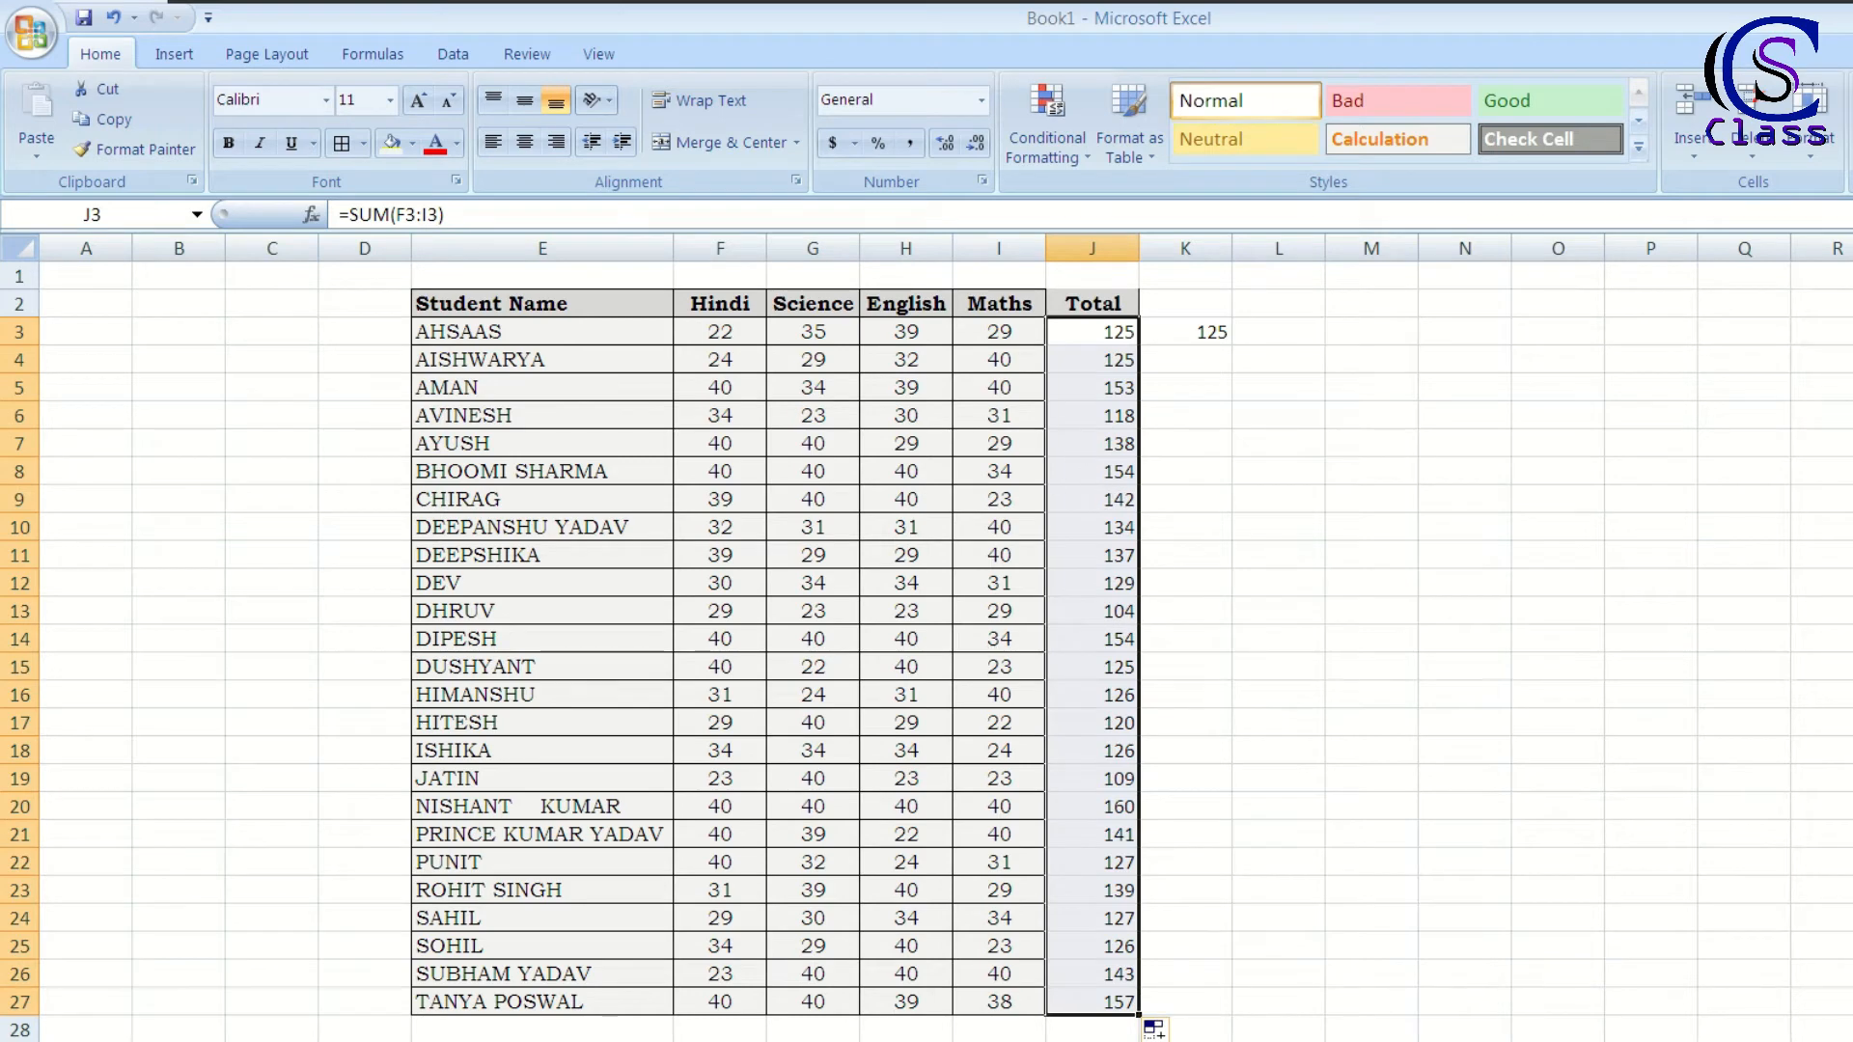
click(1111, 751)
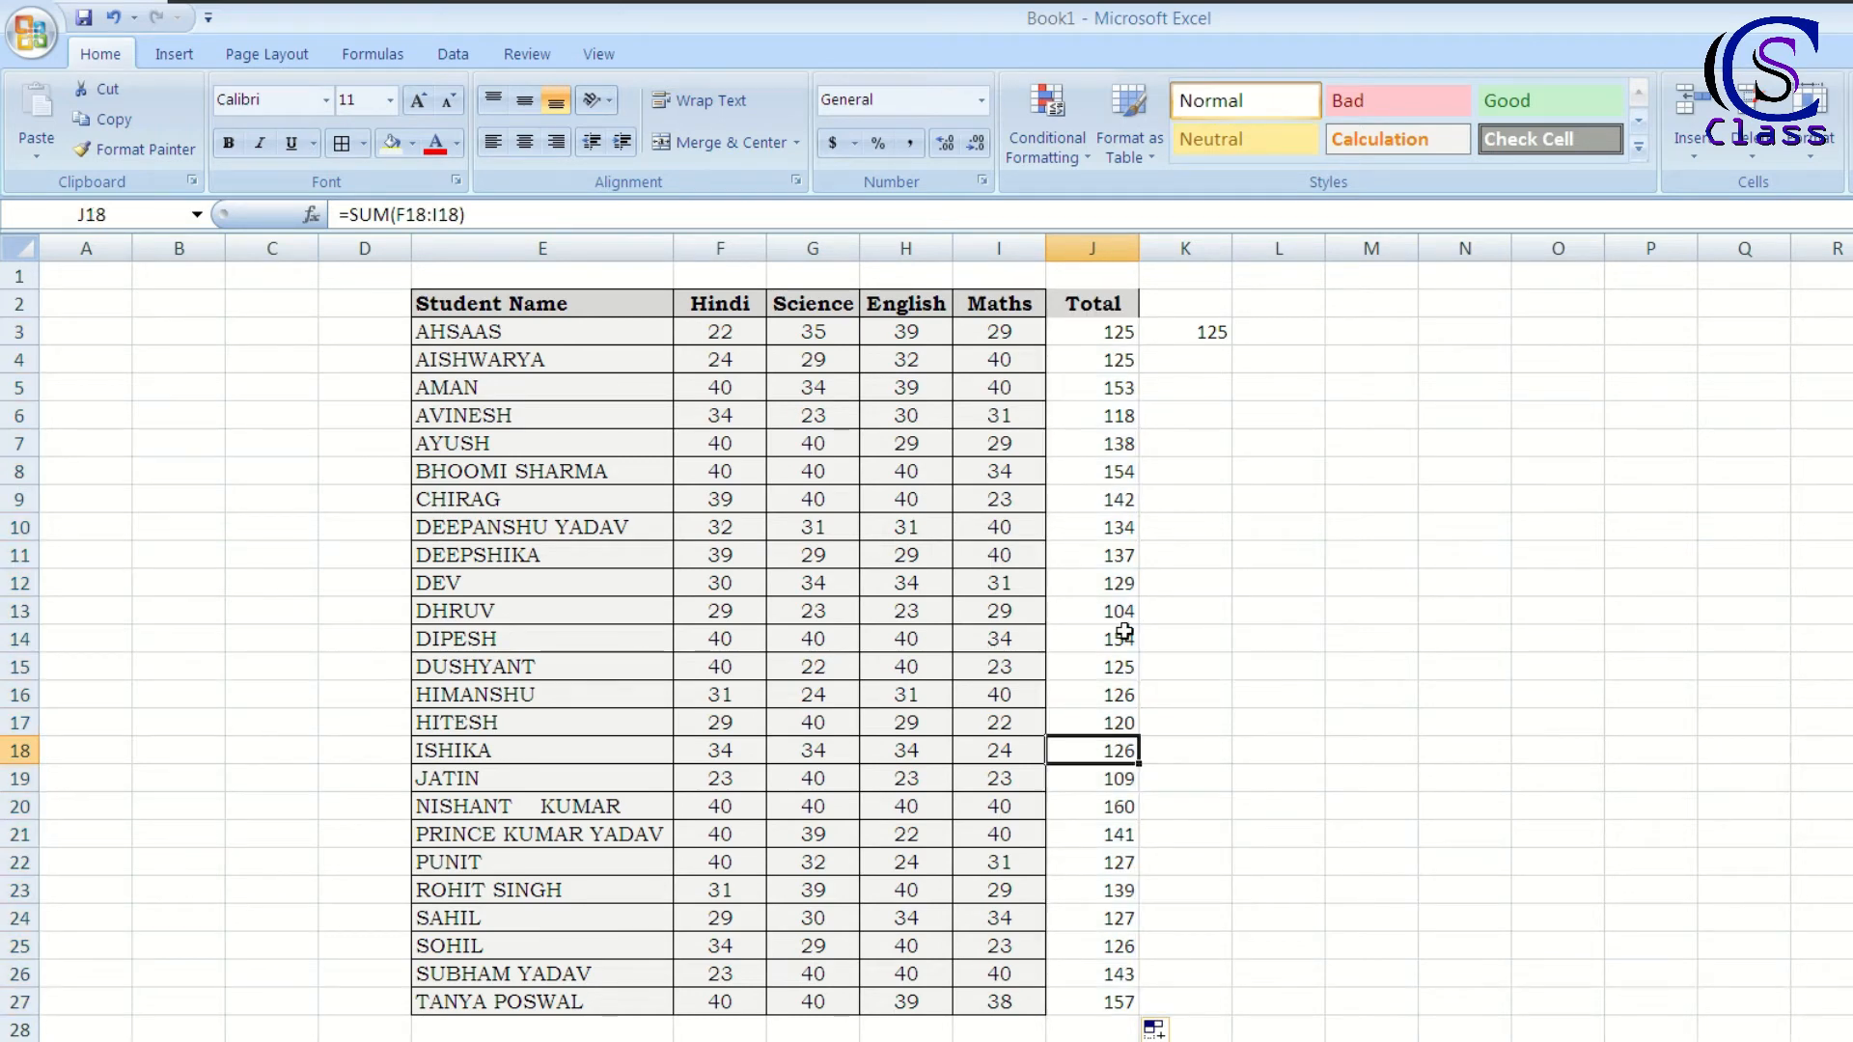
click(1082, 639)
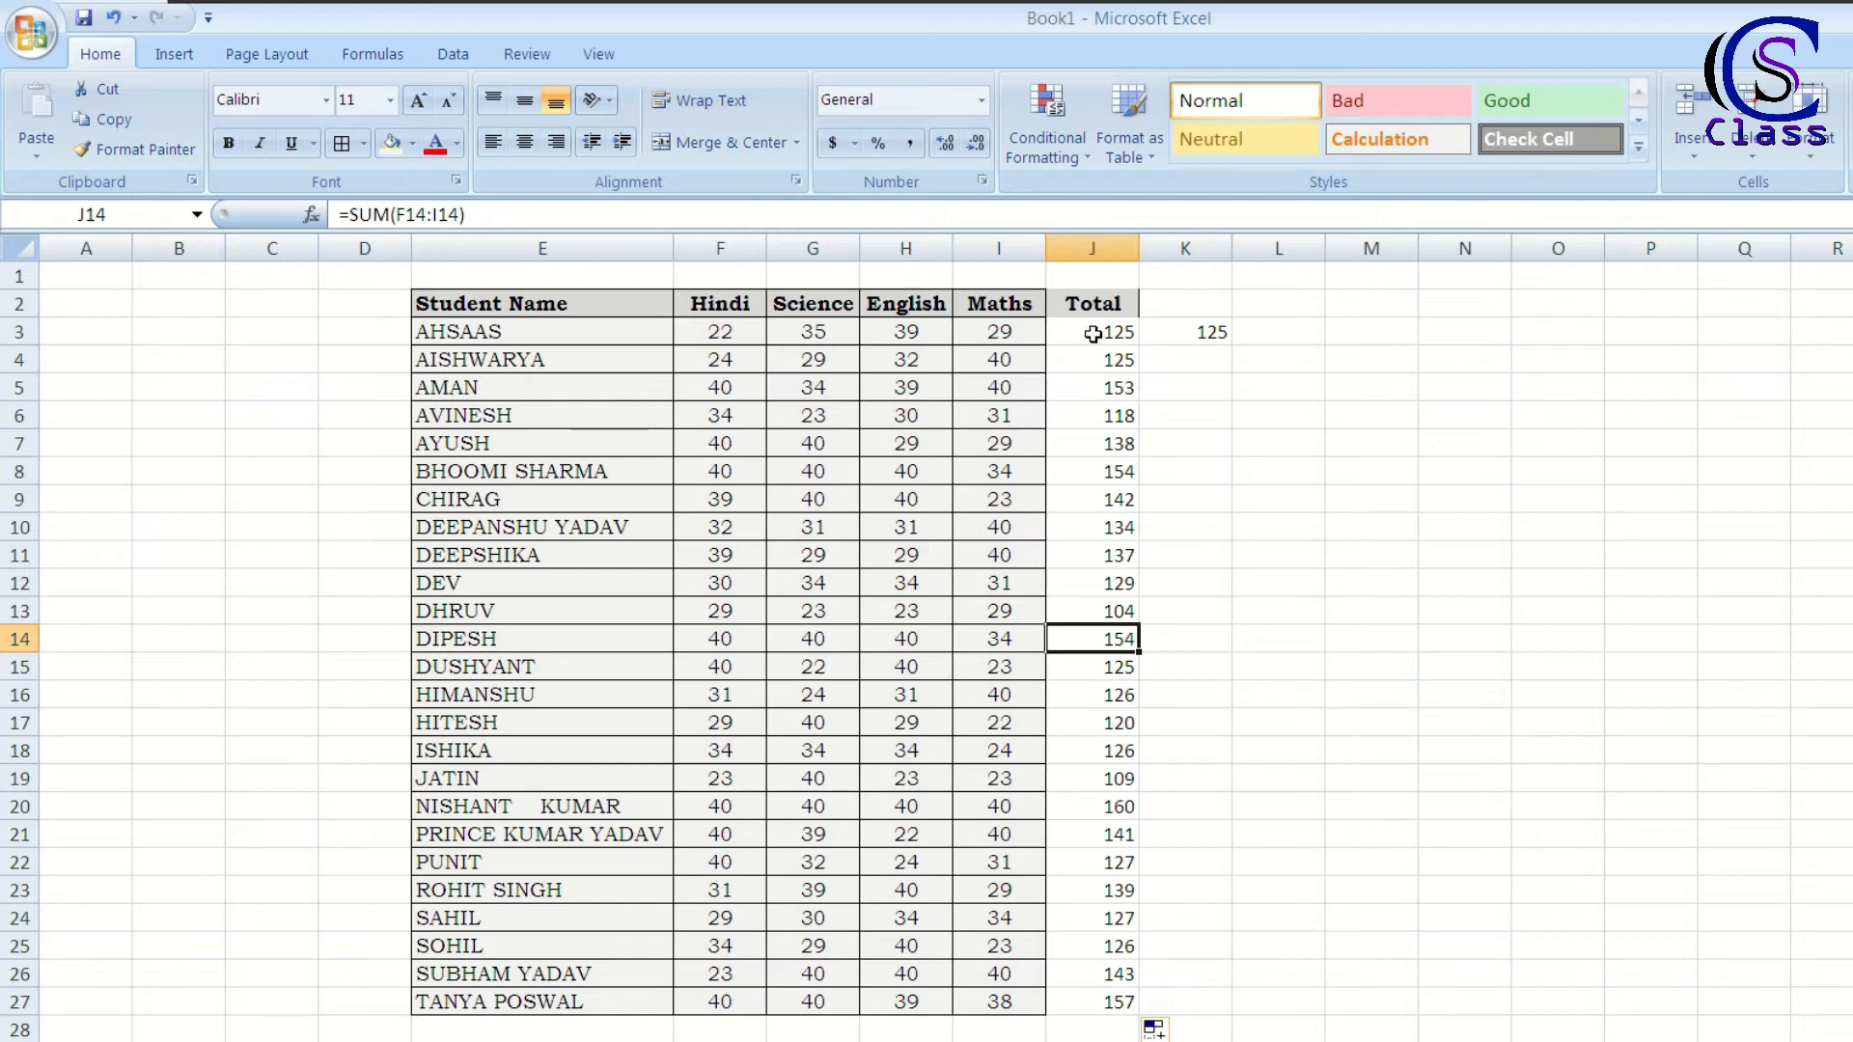
drag(1090, 328, 1076, 1001)
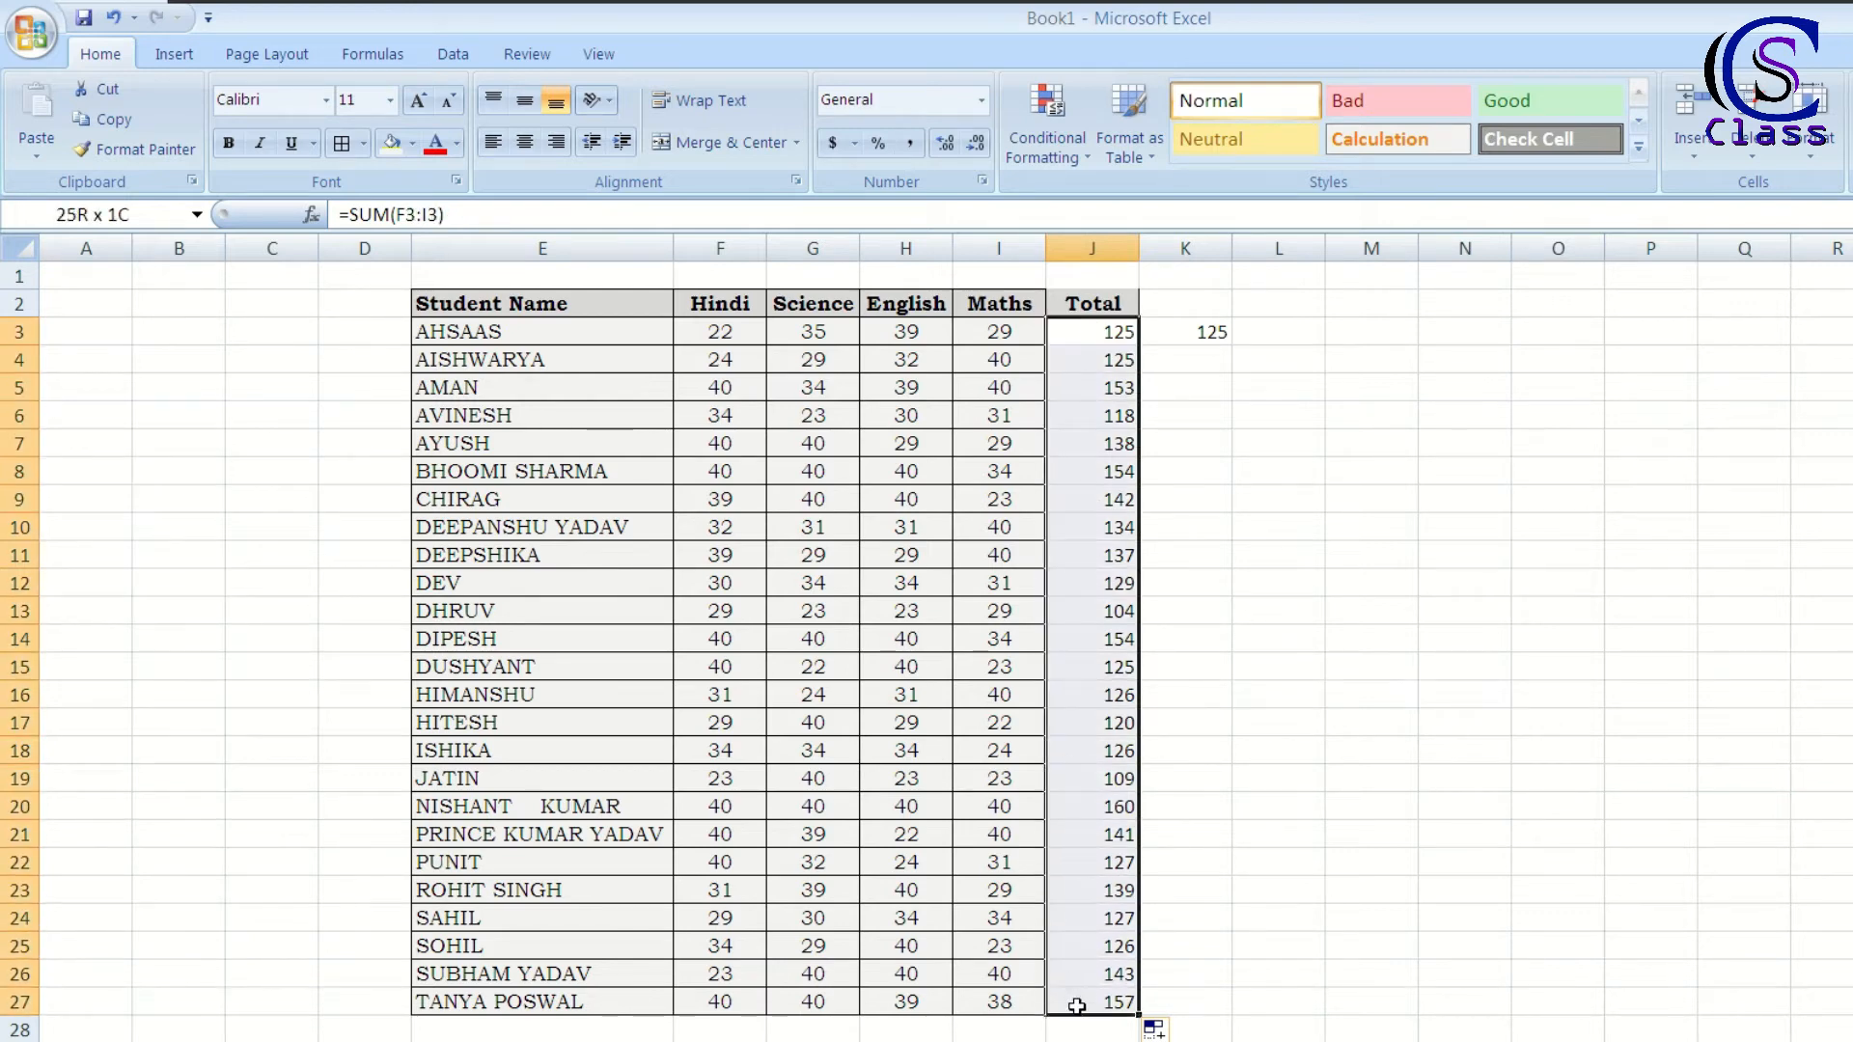
click(1080, 334)
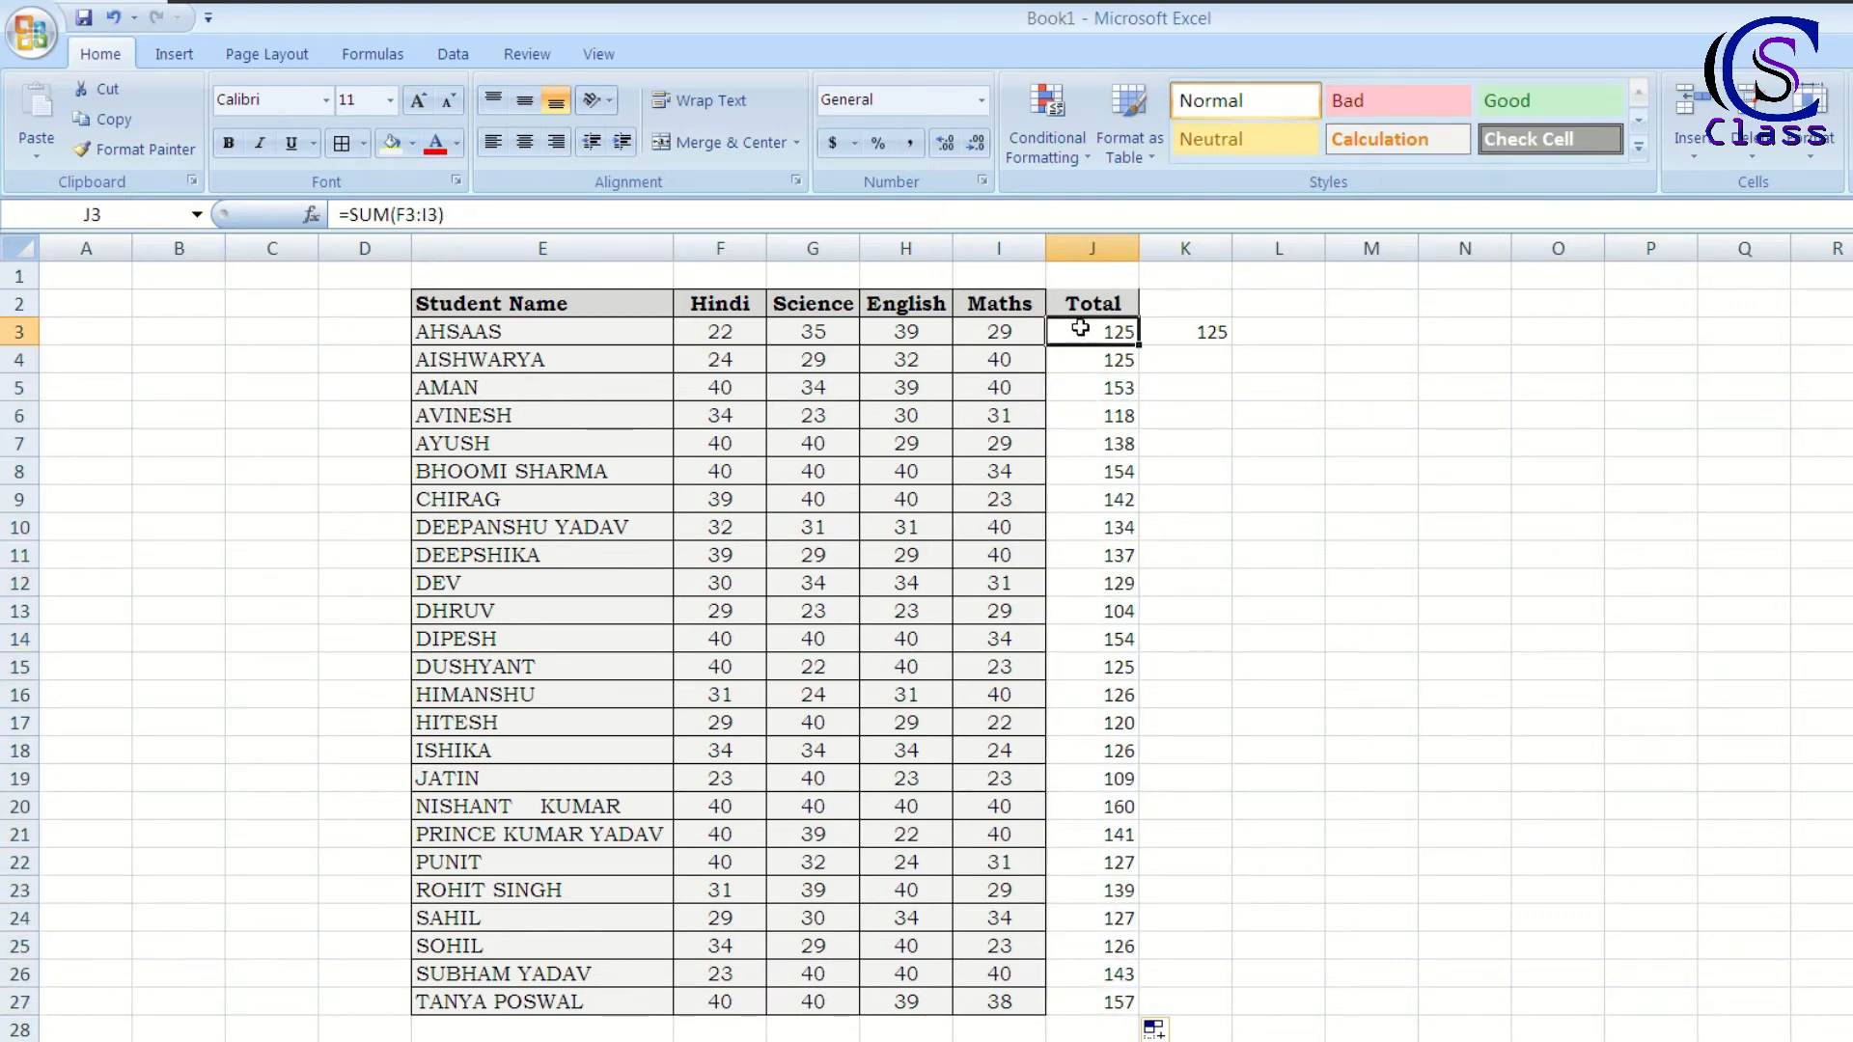
click(1091, 1006)
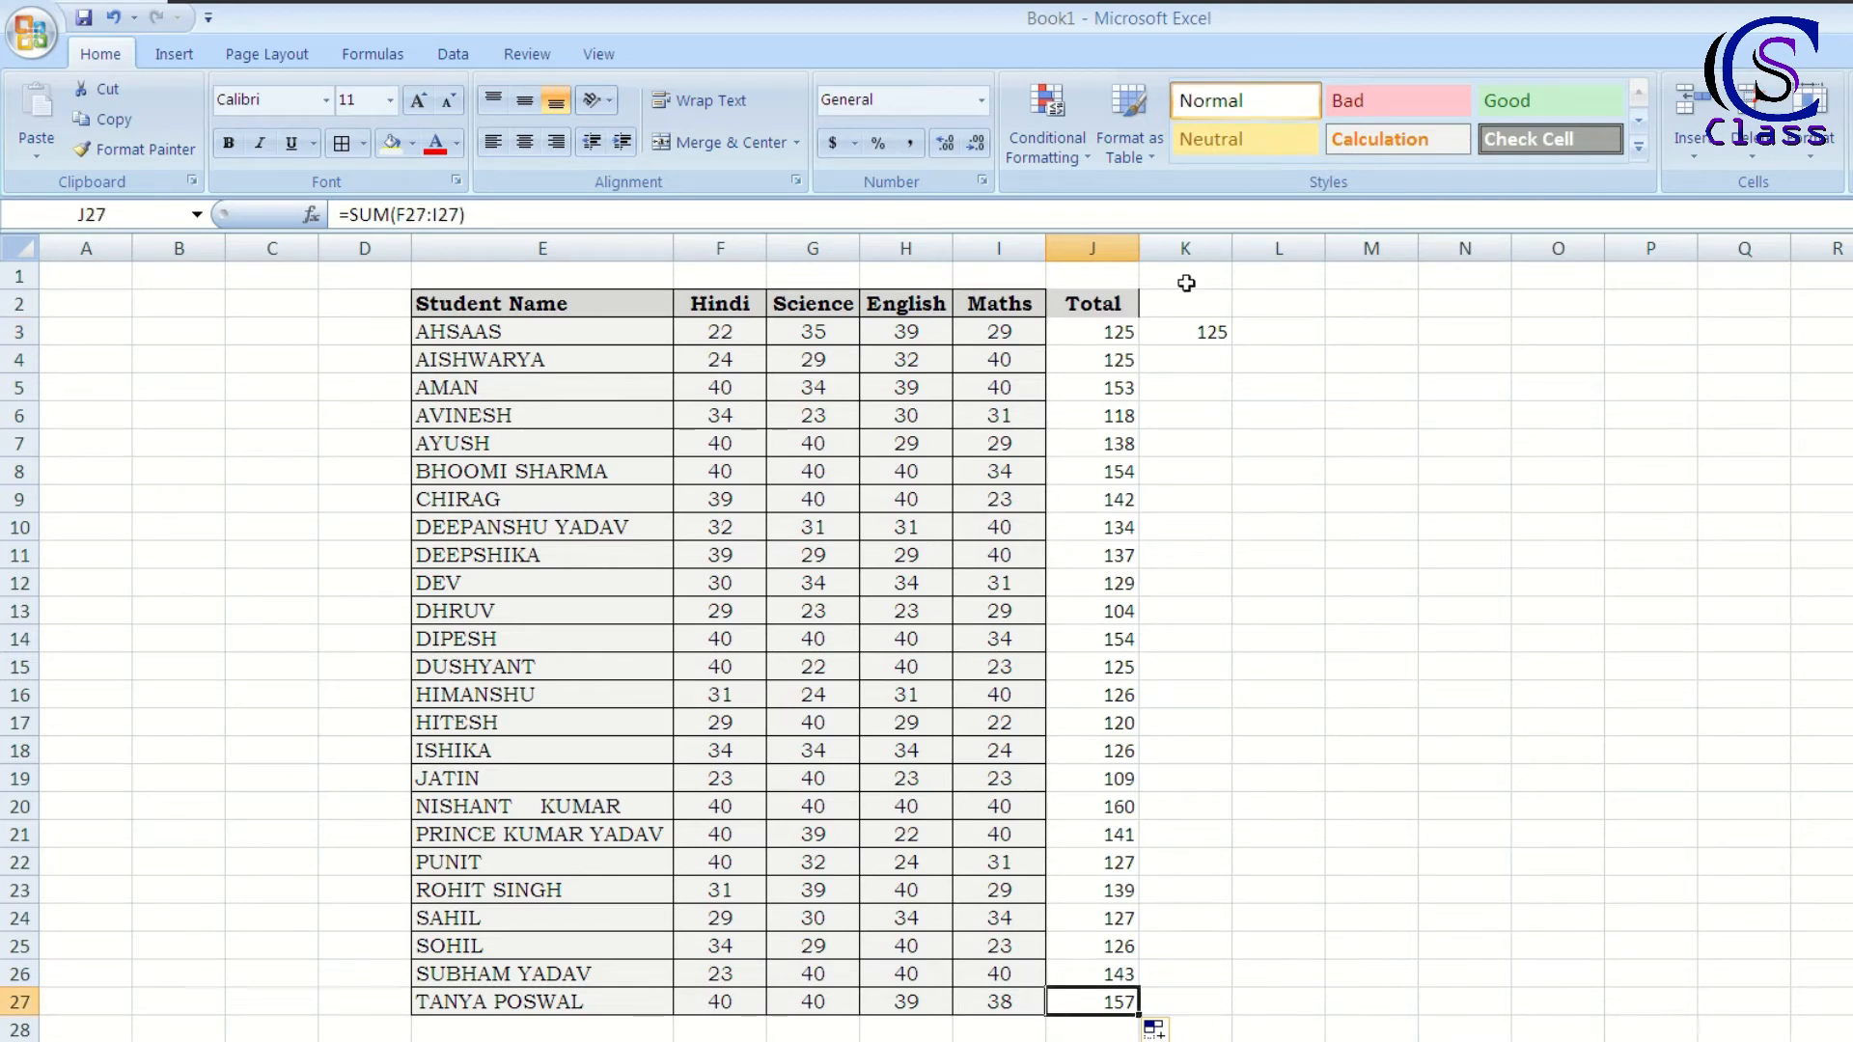
Step: Replace the contents of K3 with the formula =MAX(J3:J27) to find the highest total
click(1190, 326)
key(Delete)
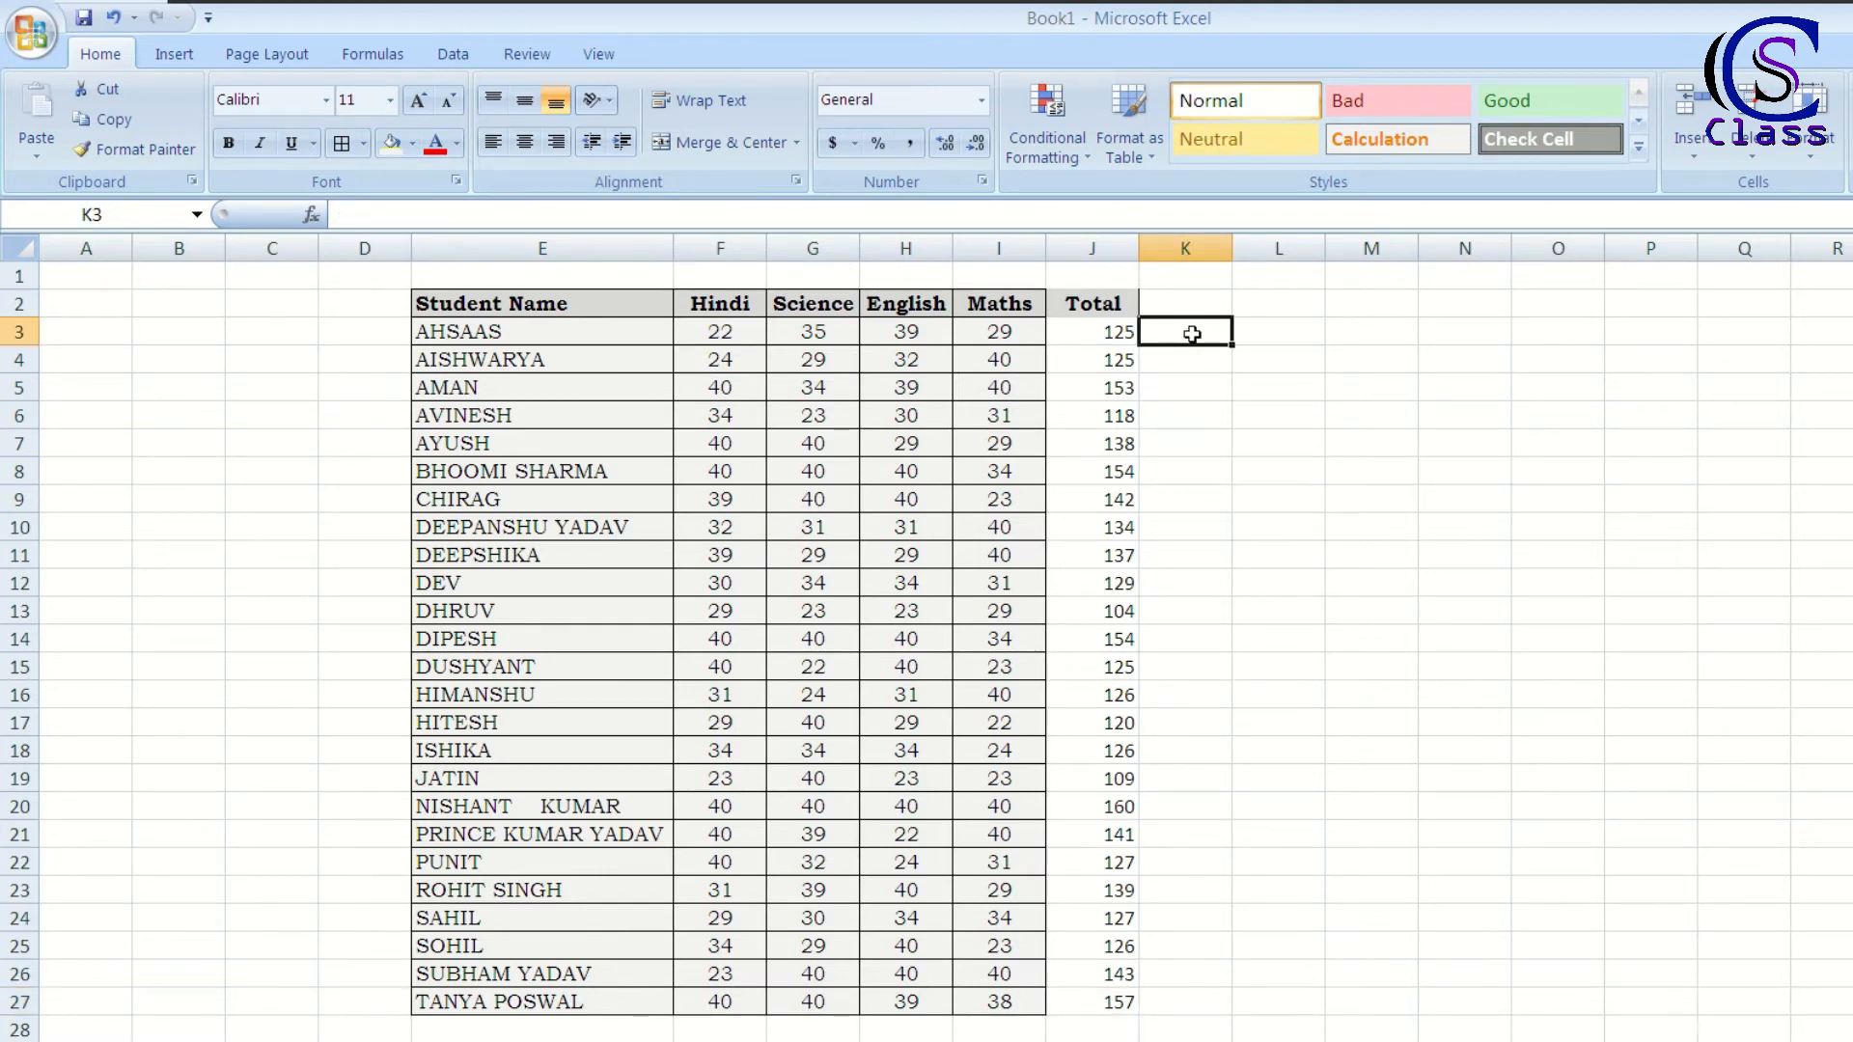
text(=)
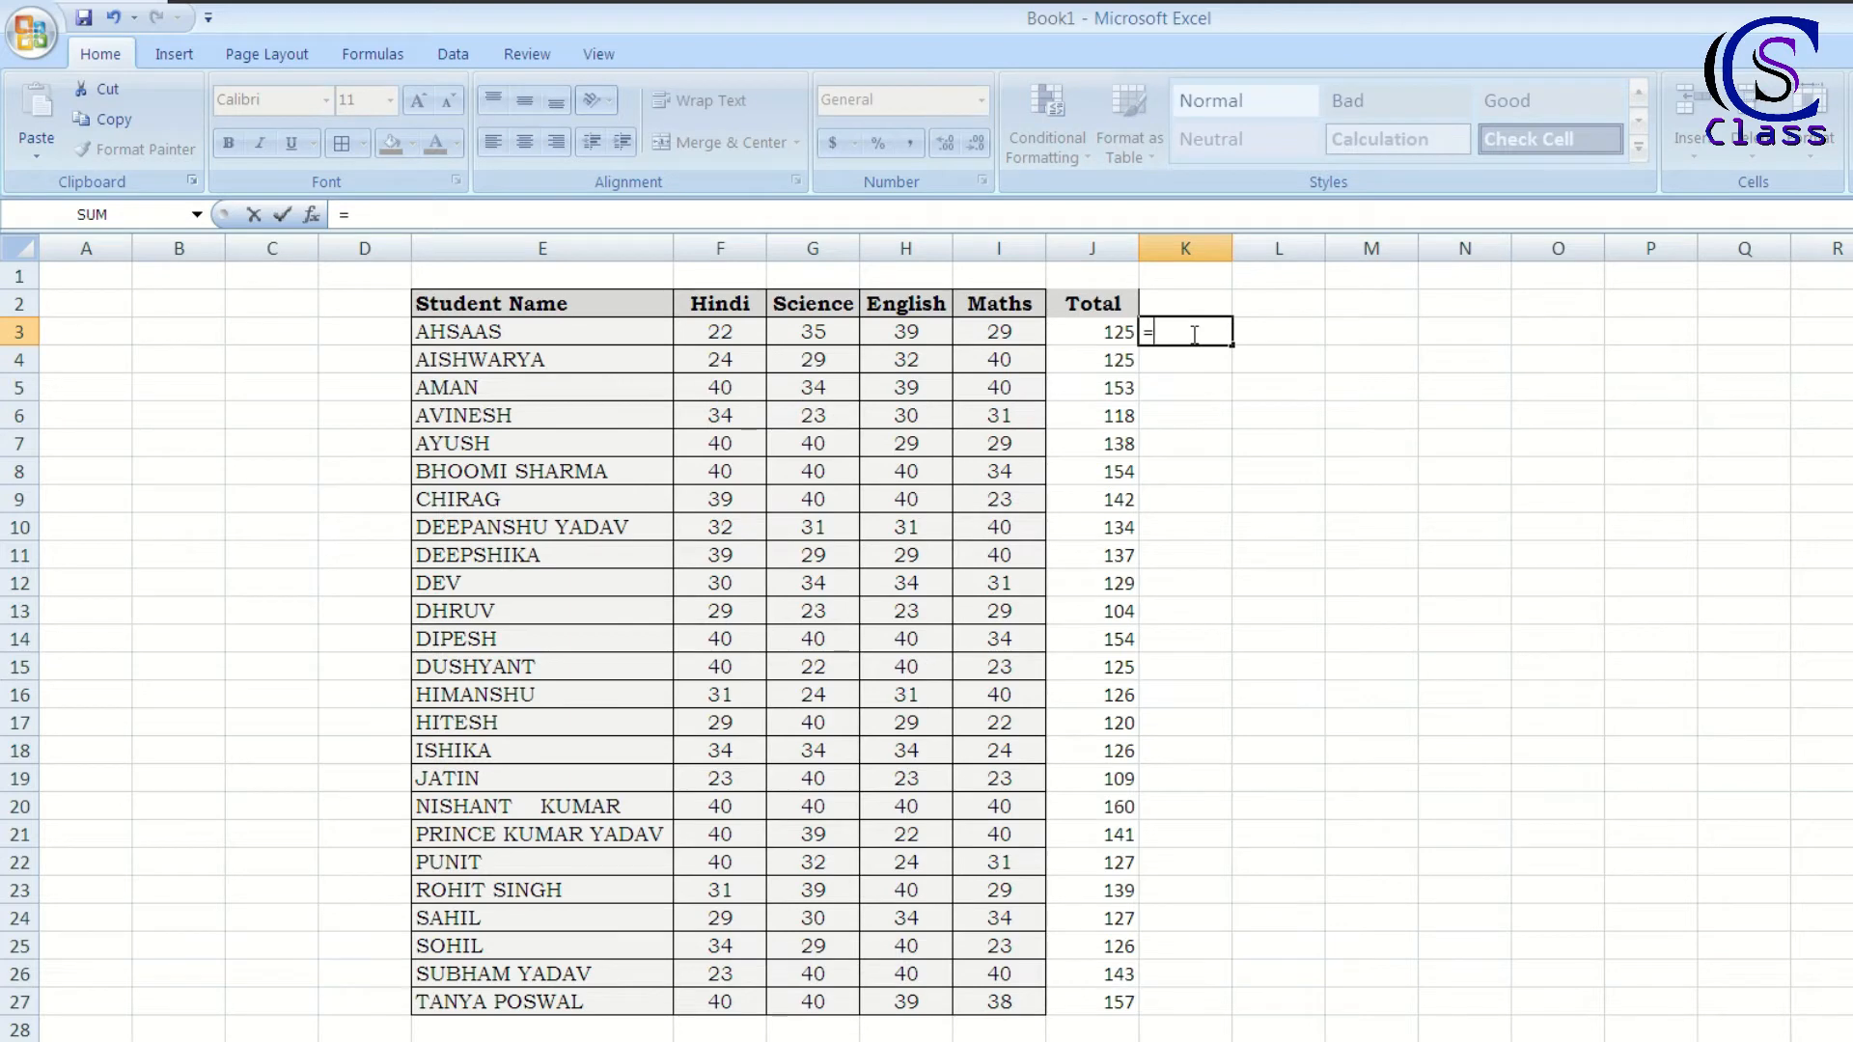
text(MA)
key(Down)
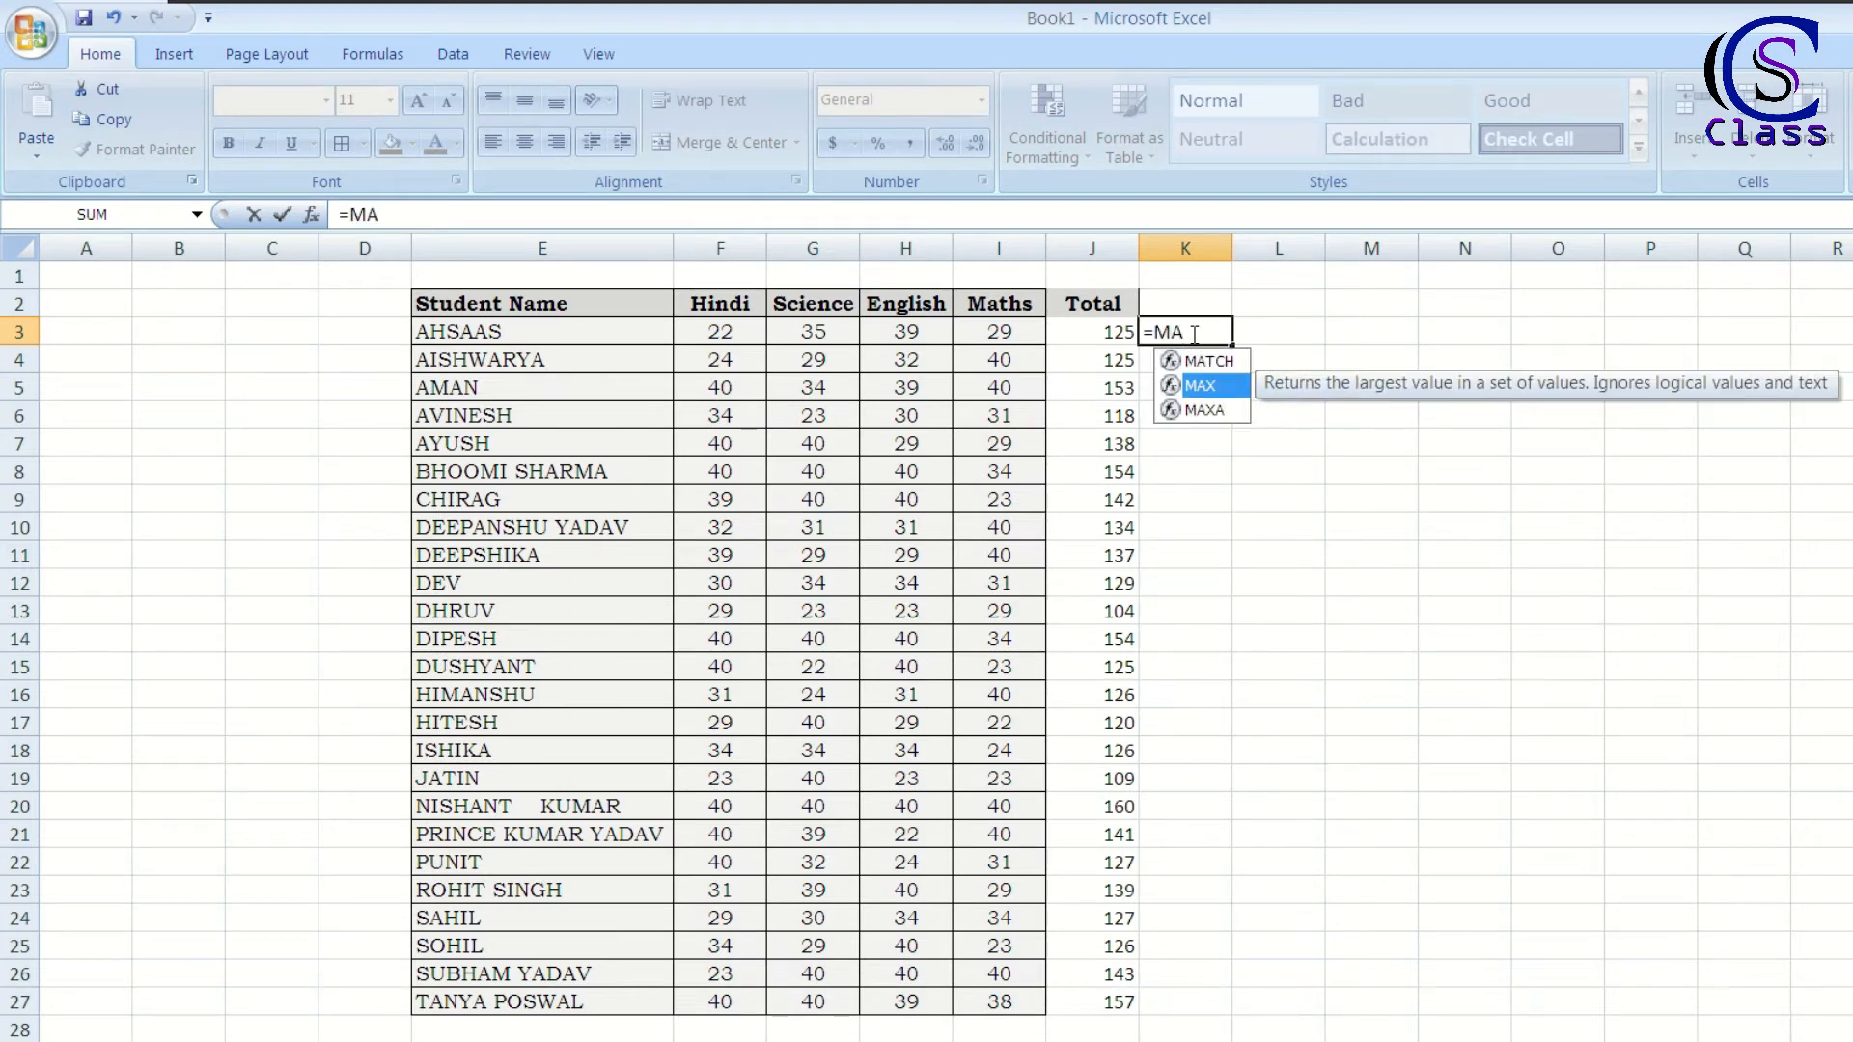
key(Tab)
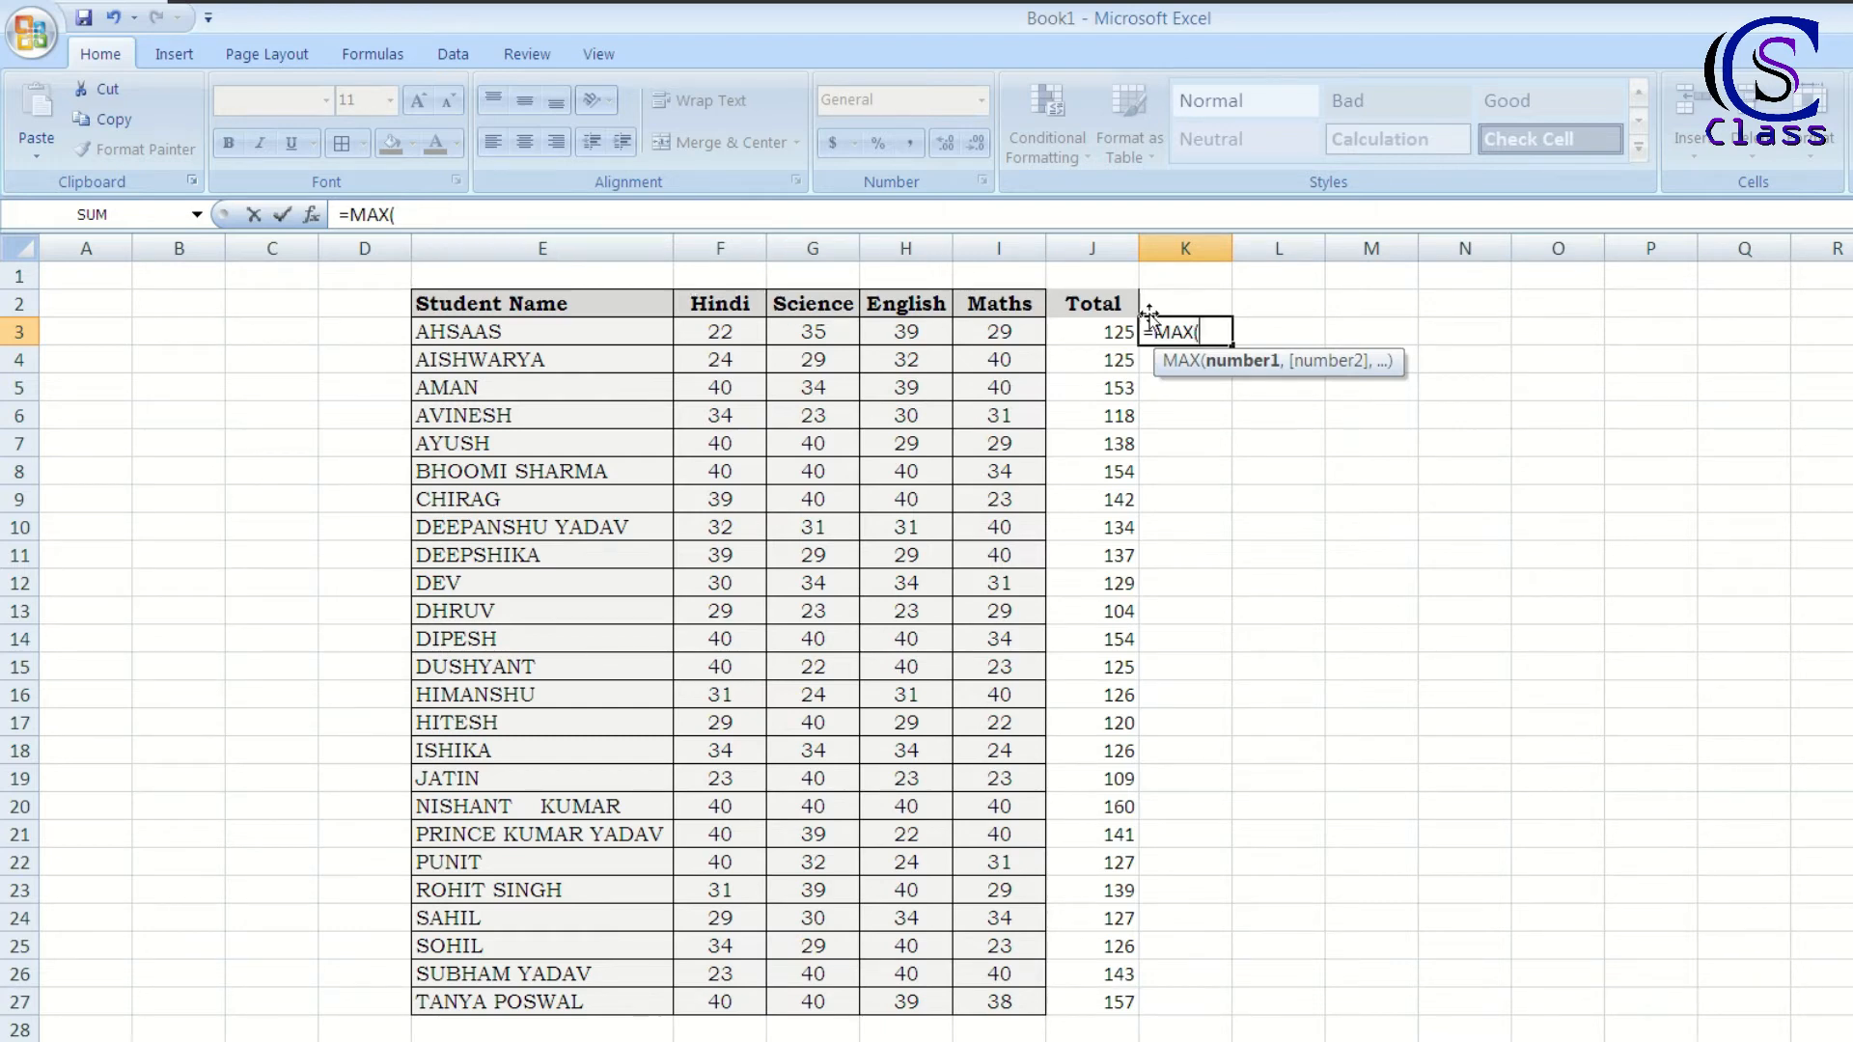
click(1120, 330)
text(:)
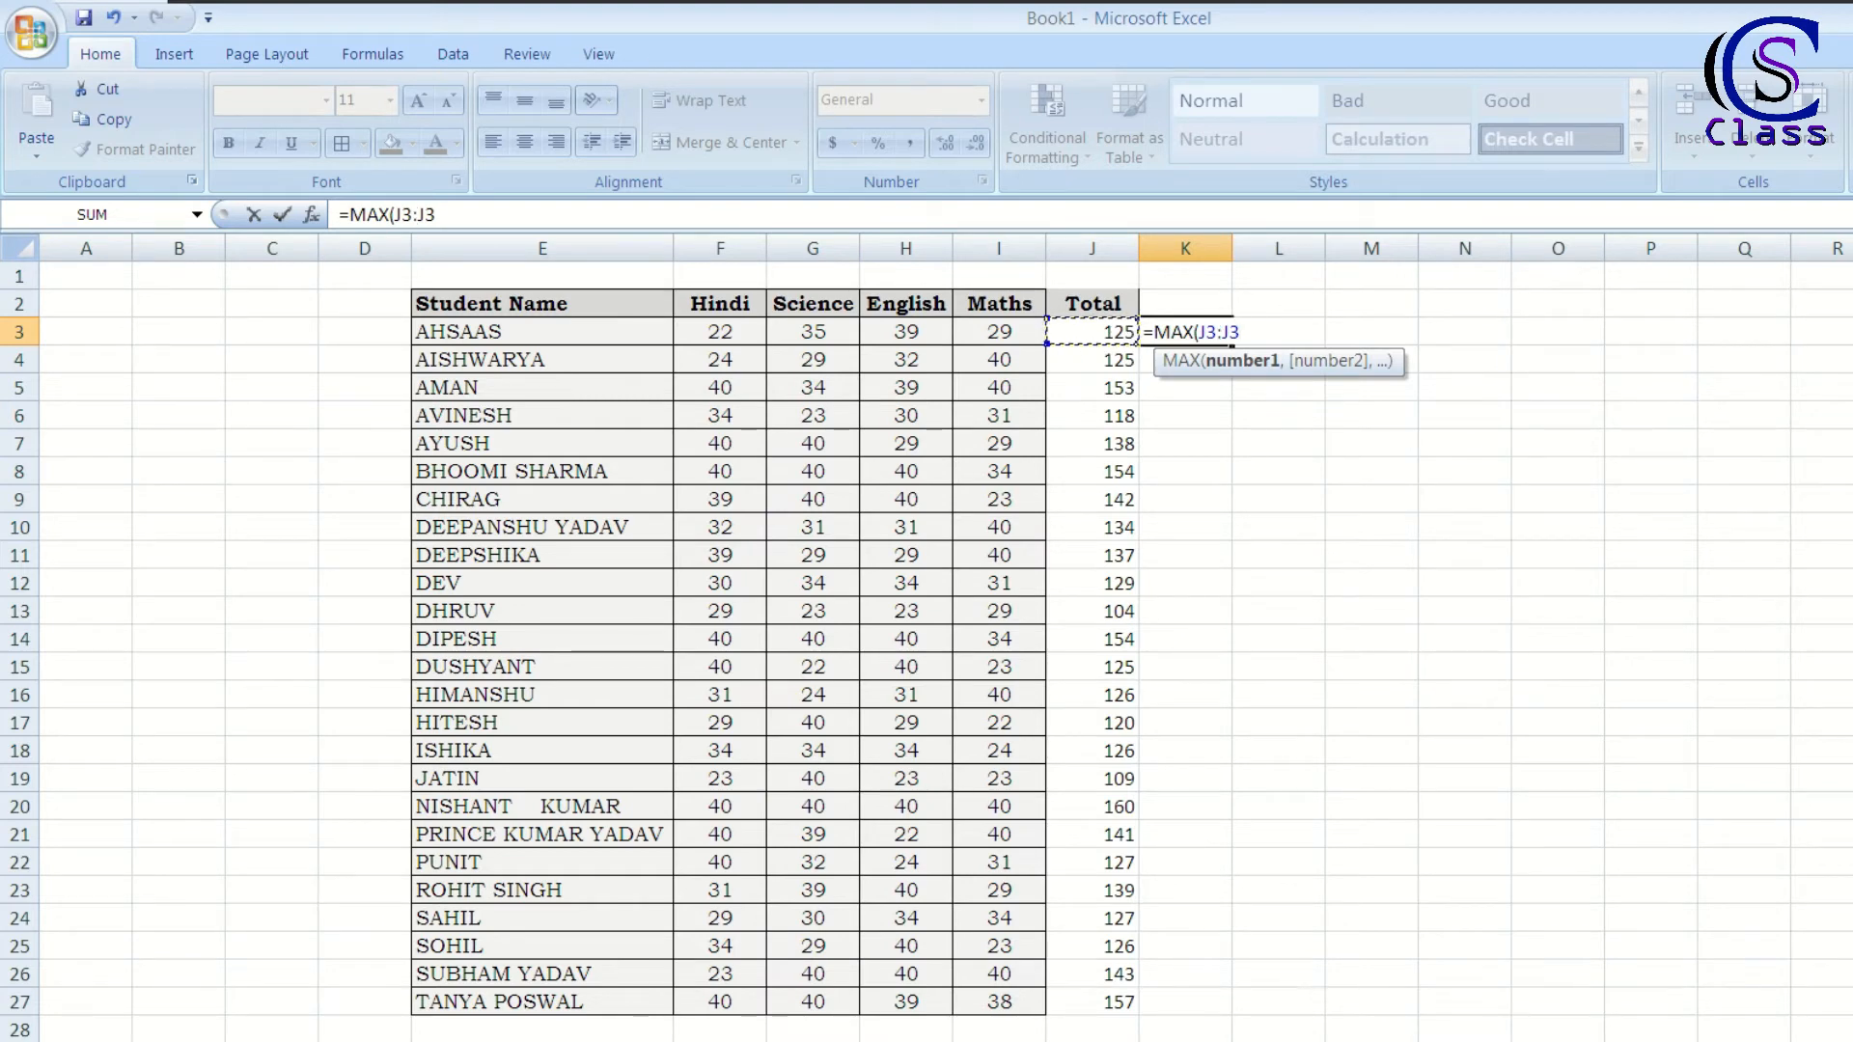
click(1116, 1000)
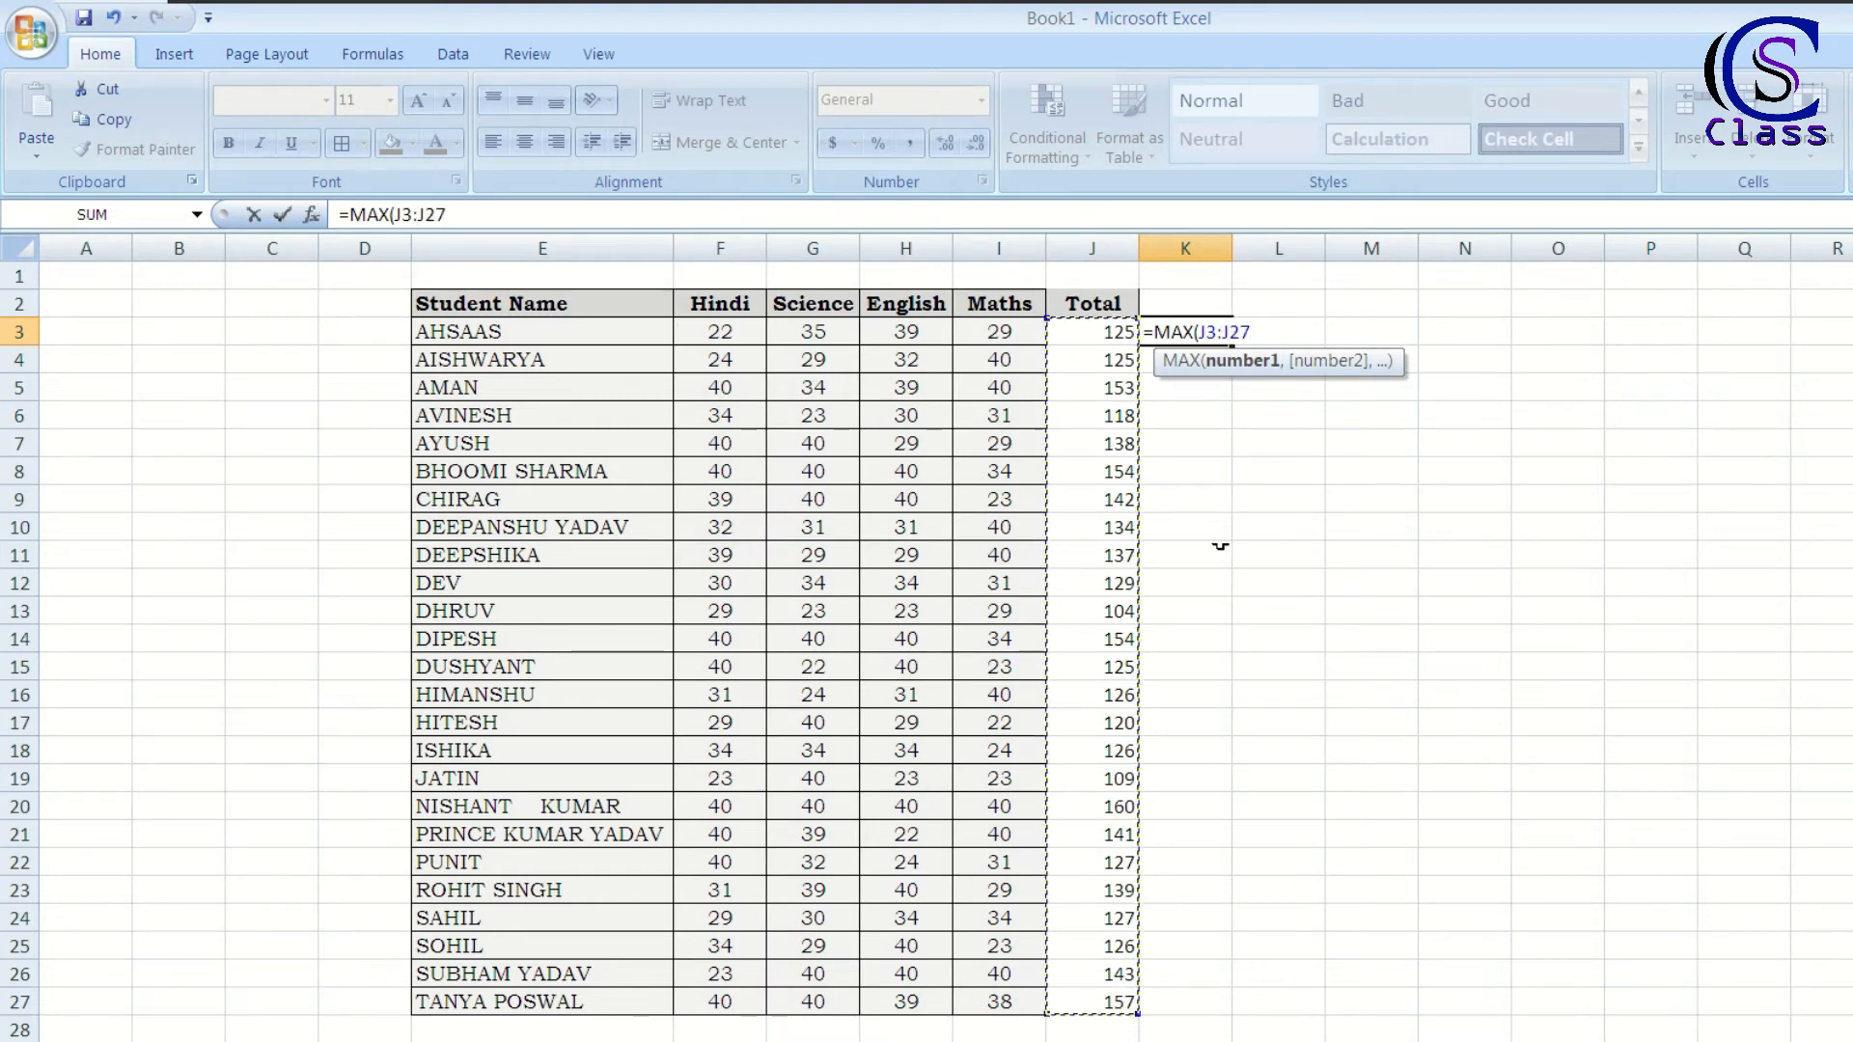
key(Return)
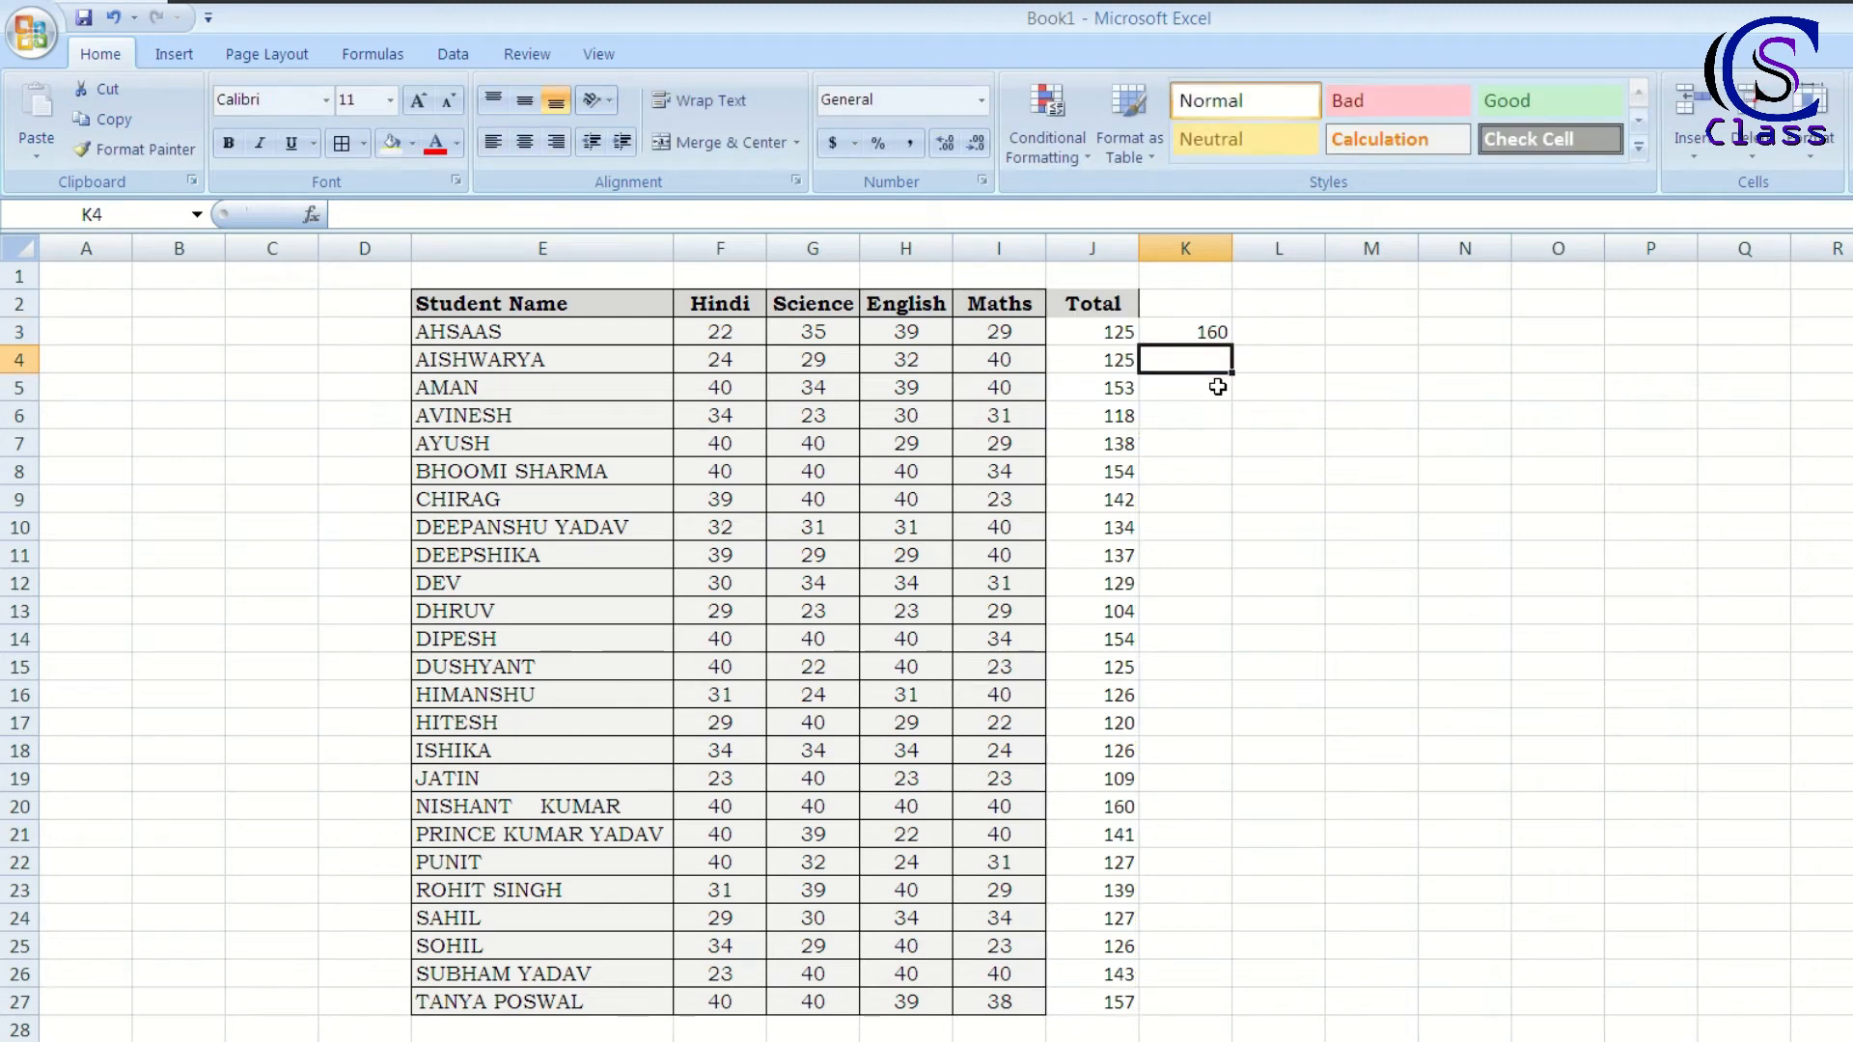
click(1211, 340)
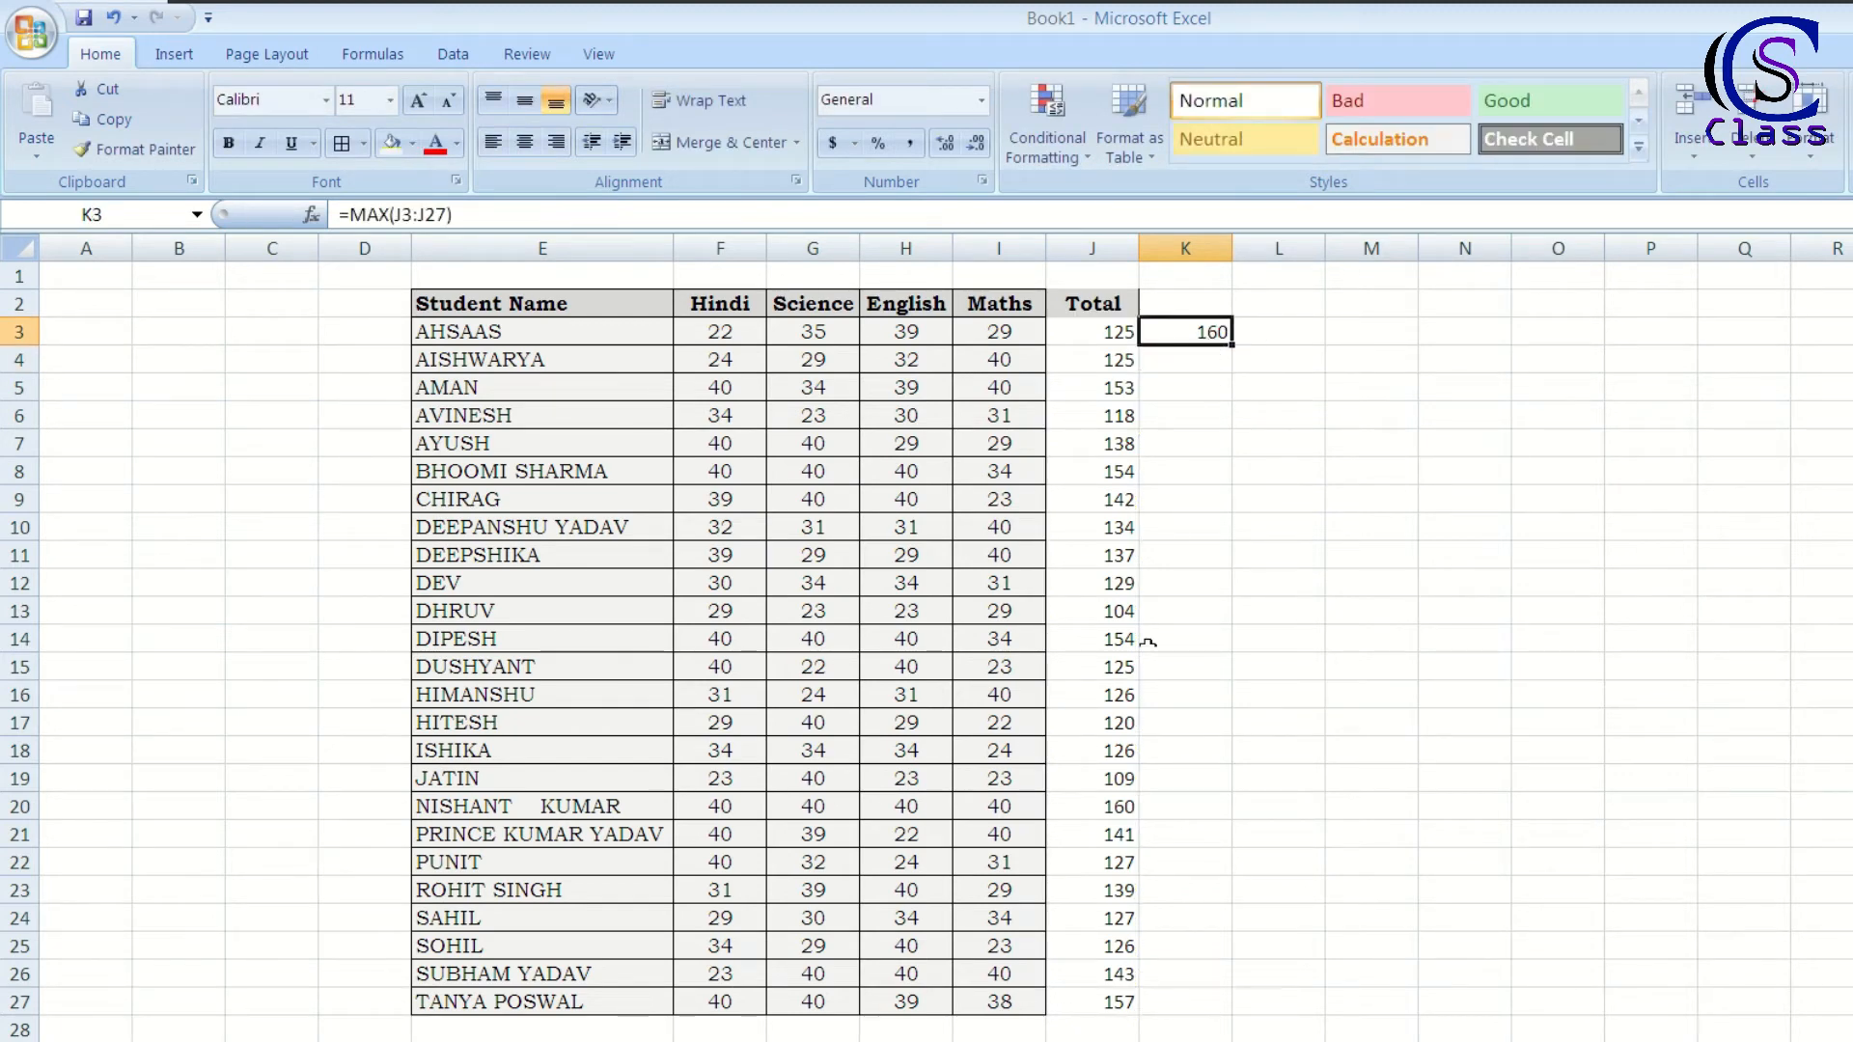
Step: Enter the formula =MIN(J3:J27) in K4 to find the lowest total
click(1177, 364)
text(=)
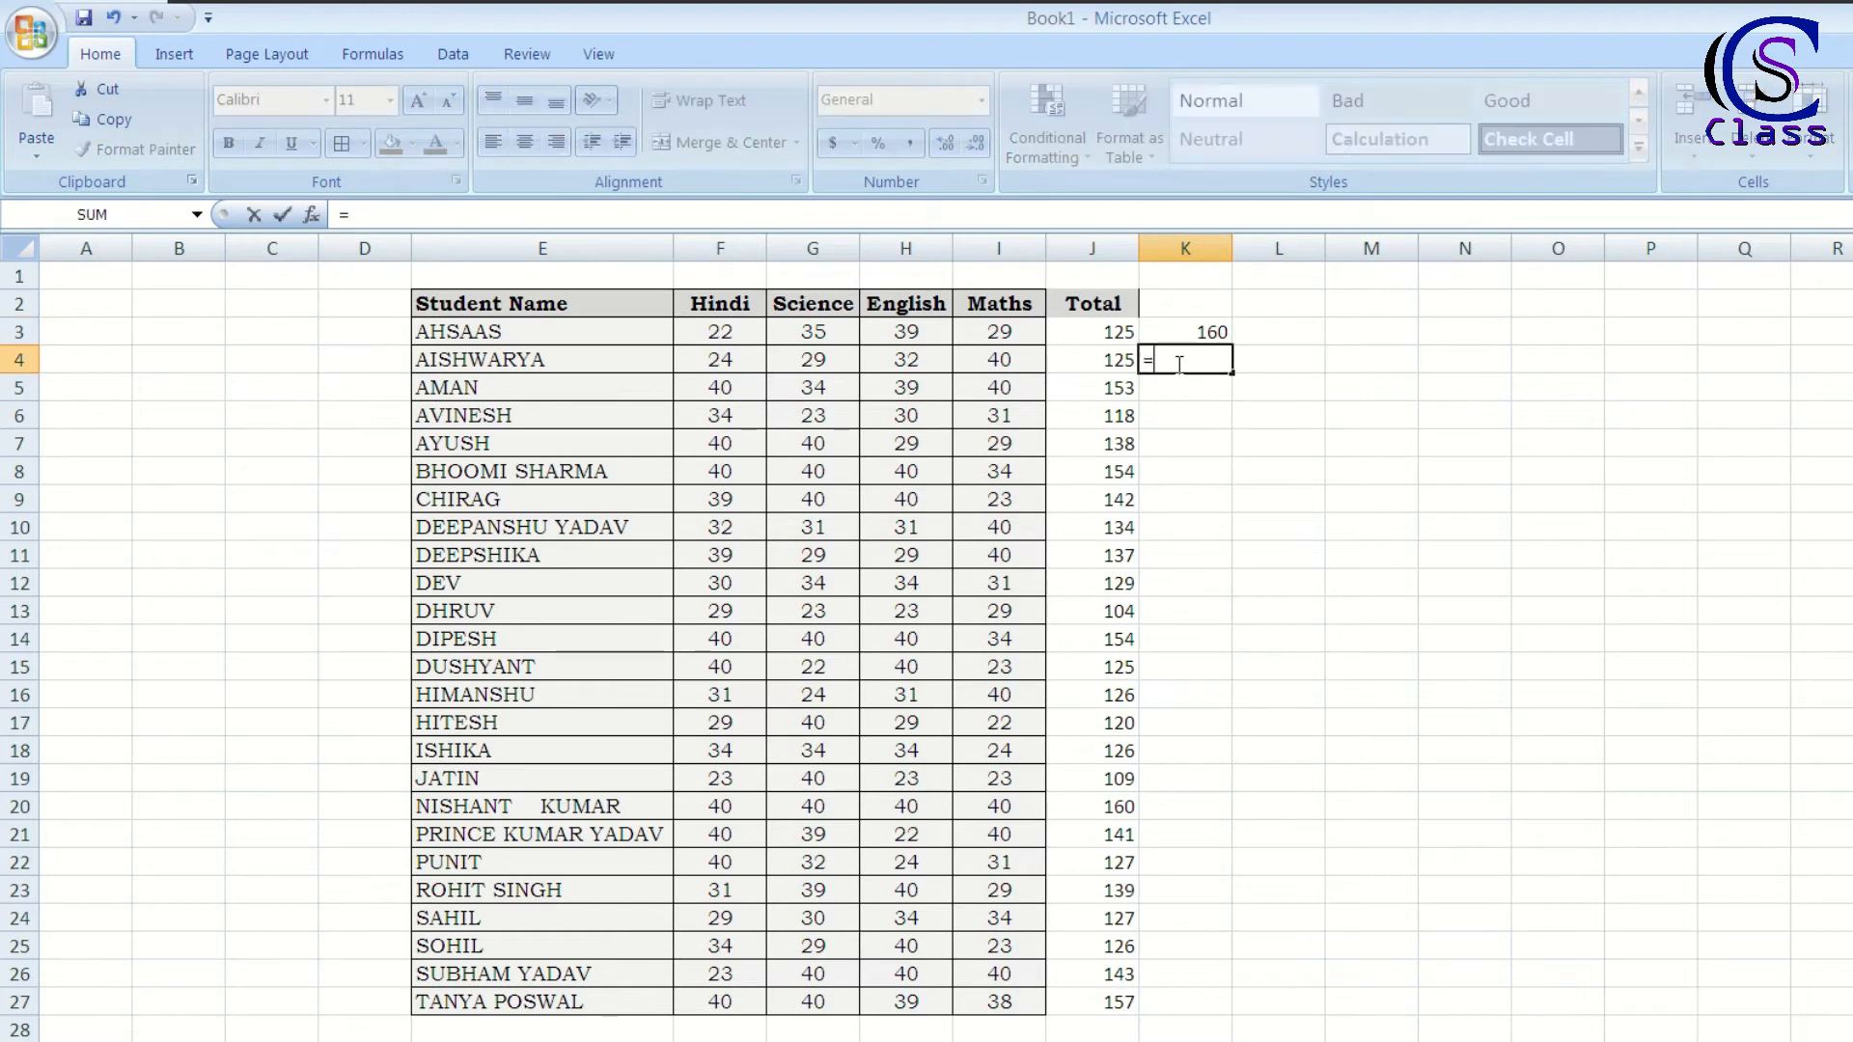
text(min)
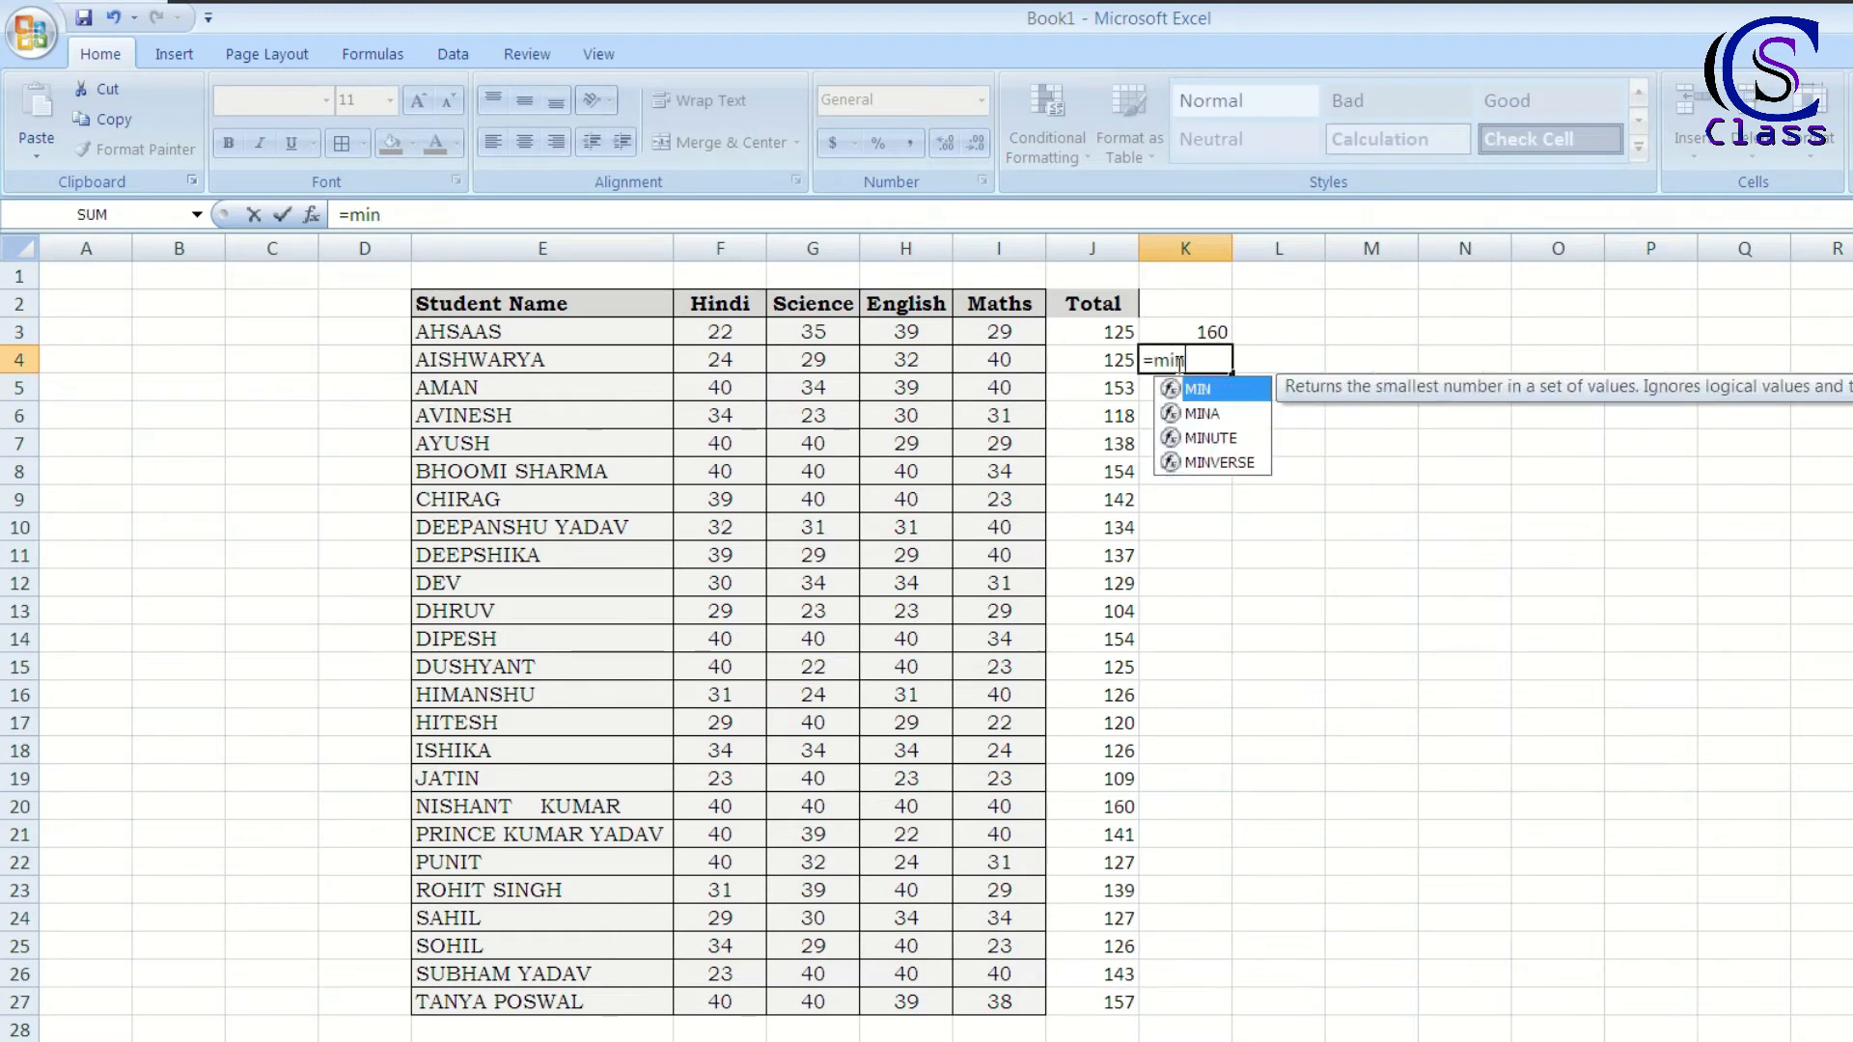
key(Tab)
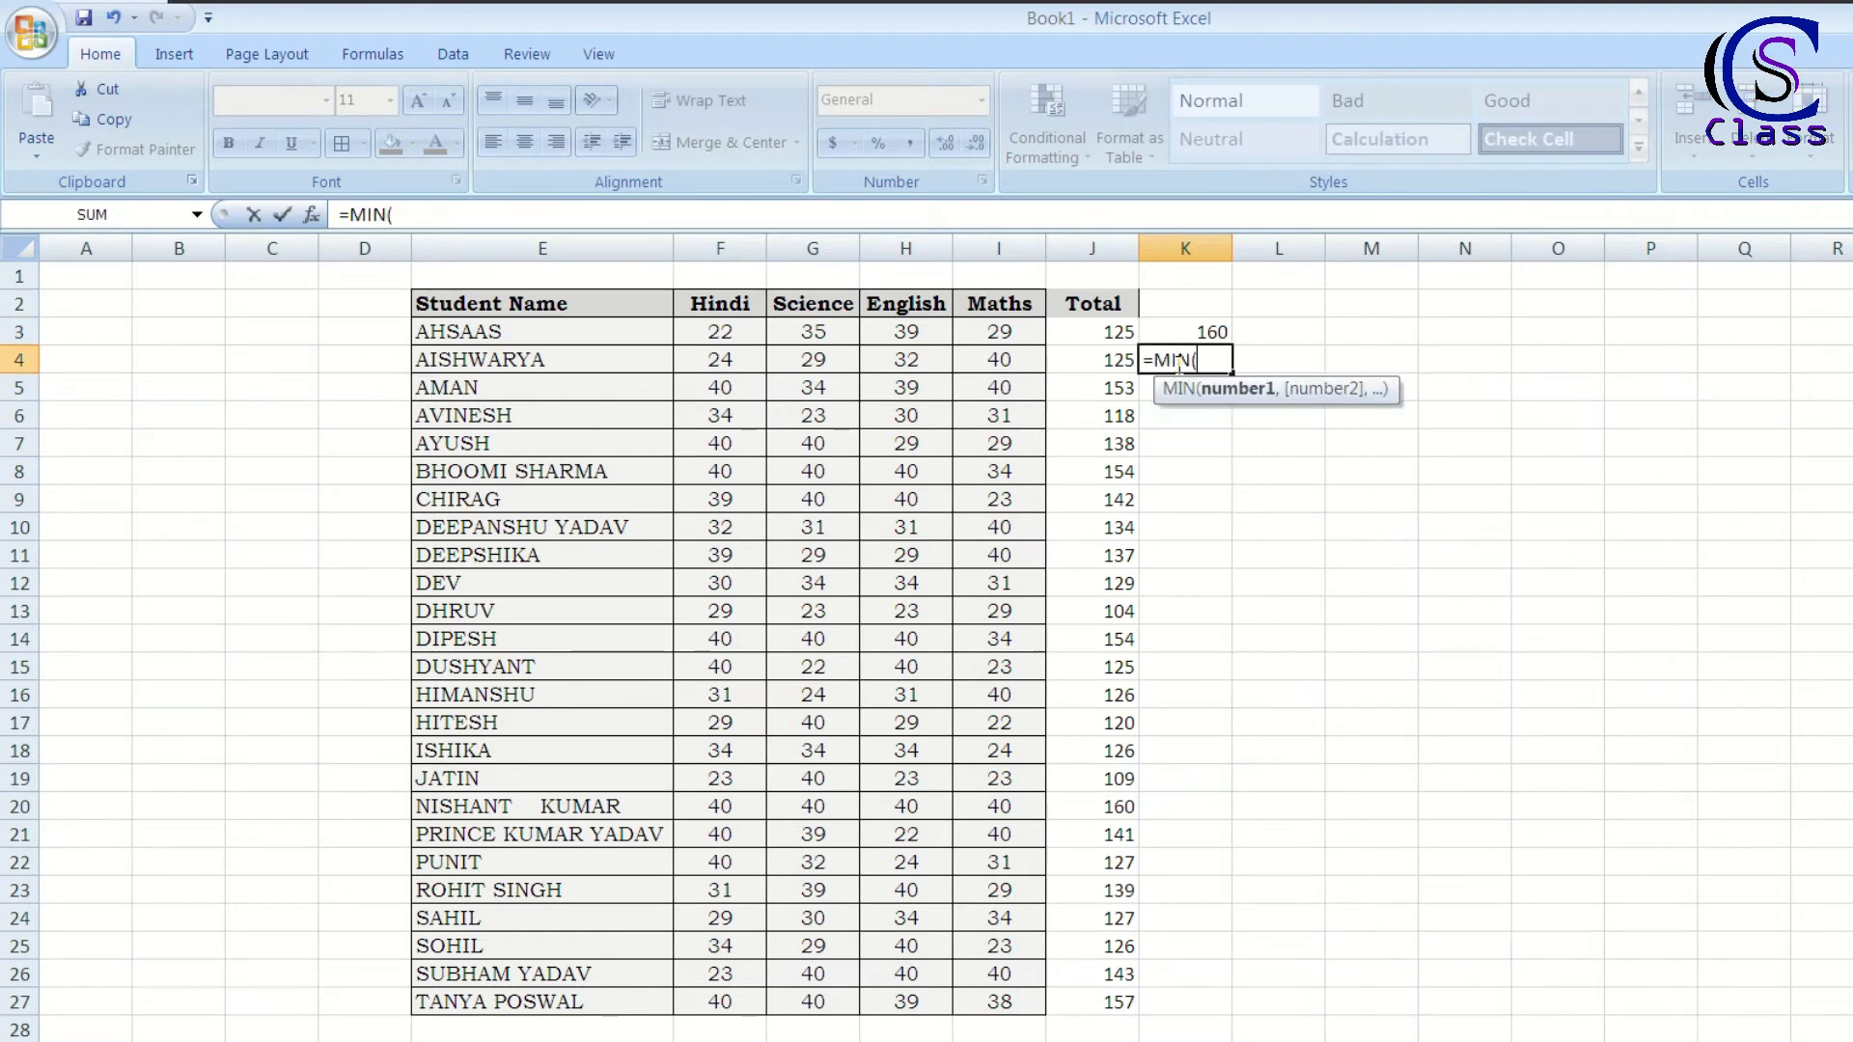
click(1088, 332)
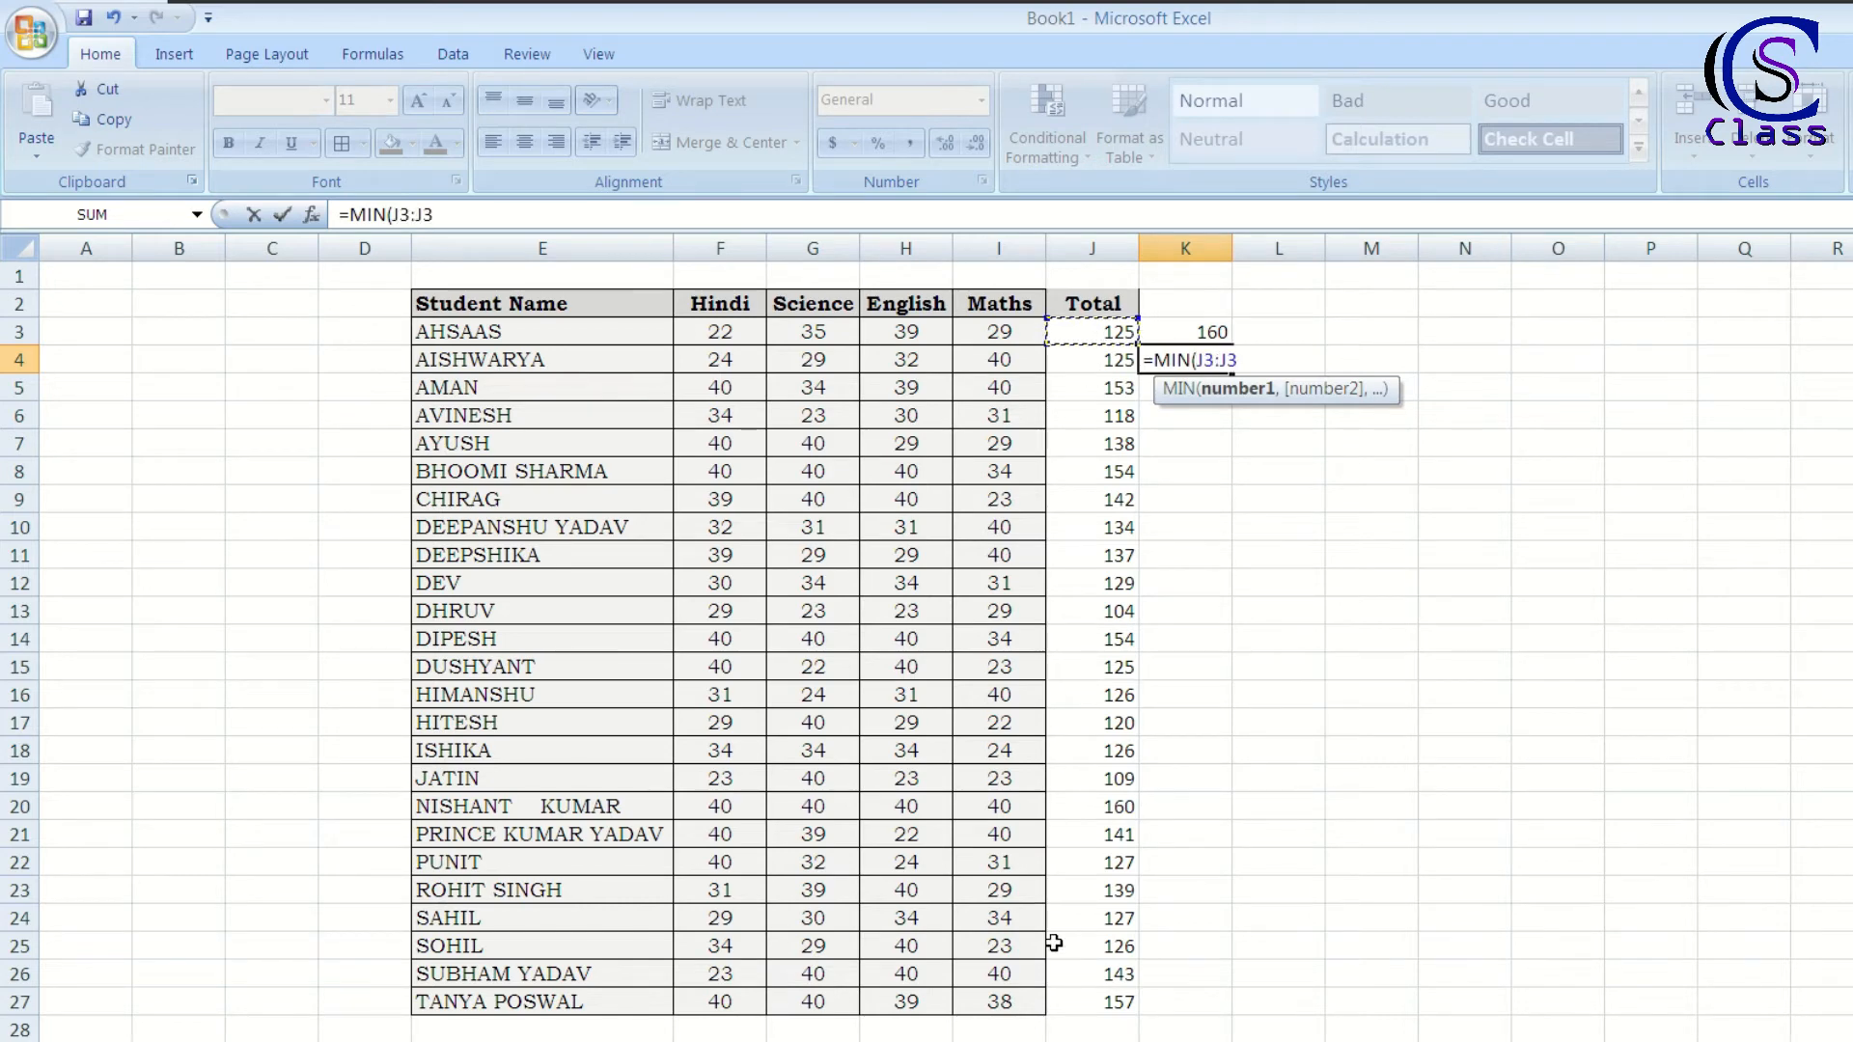
shift+click(1091, 1000)
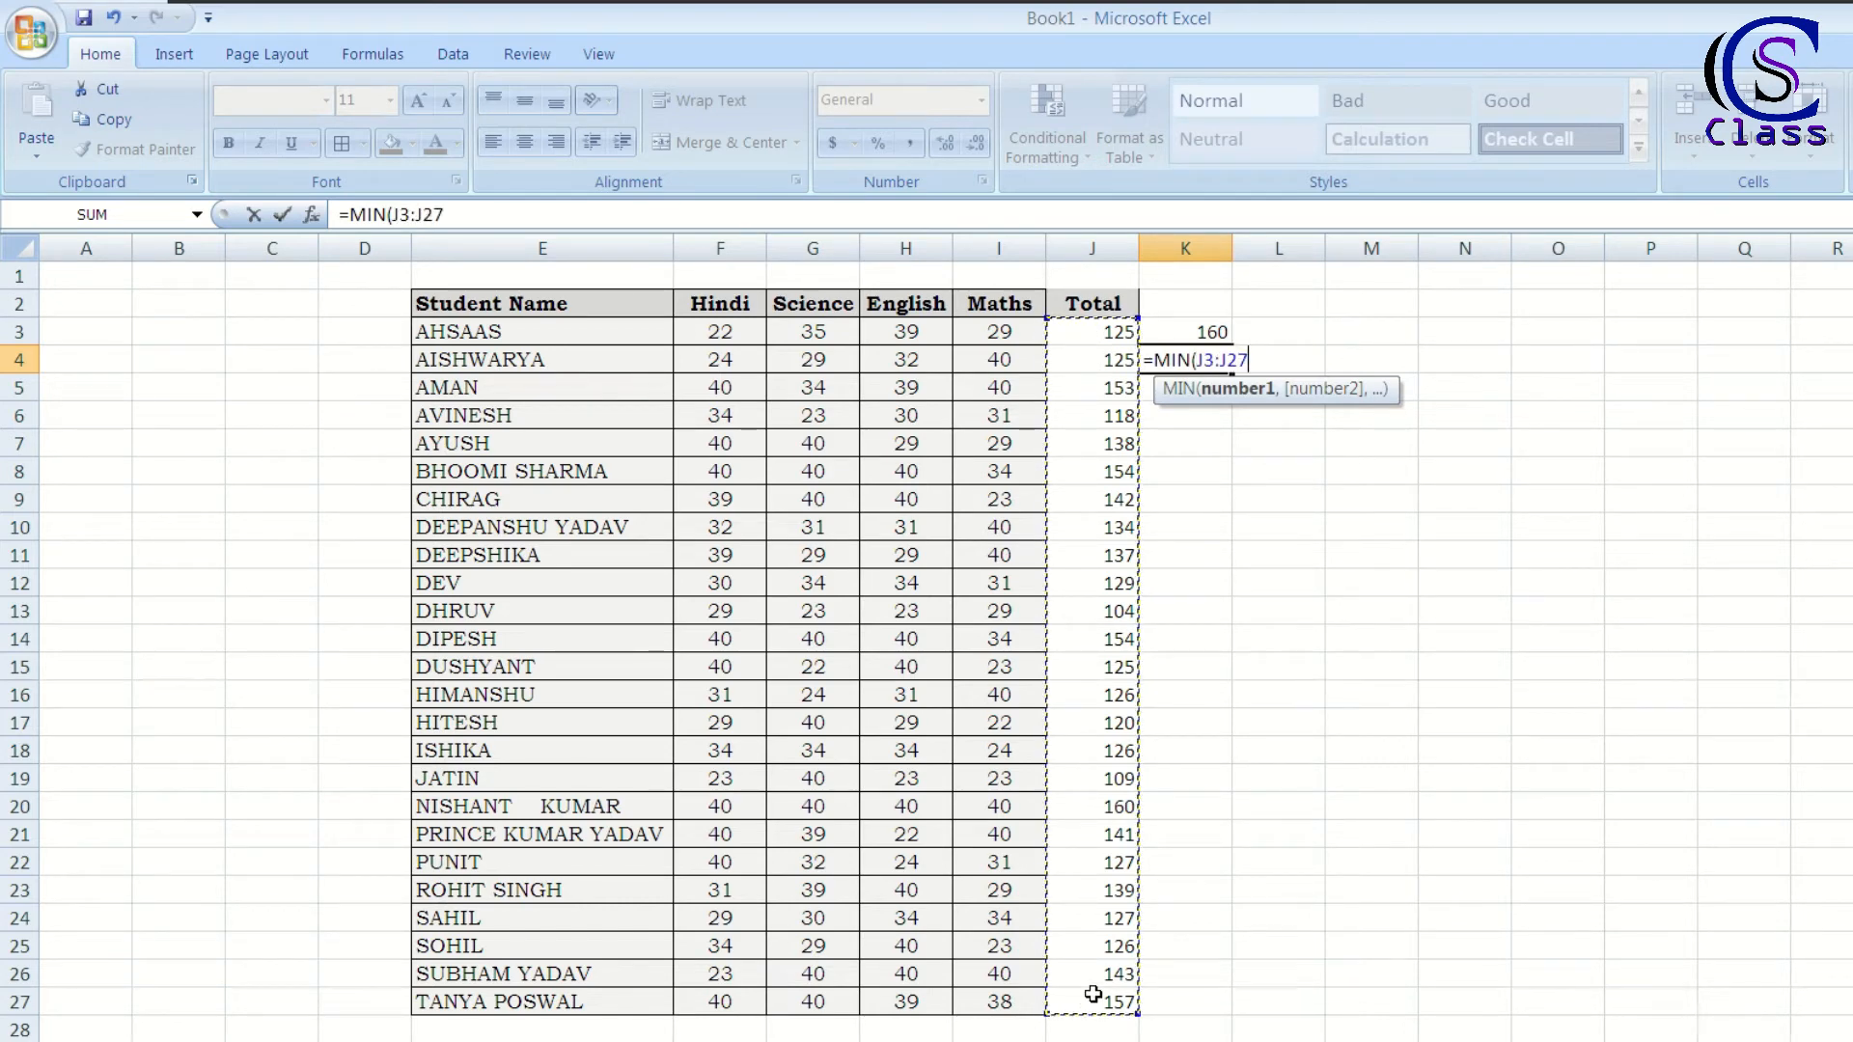
key(Return)
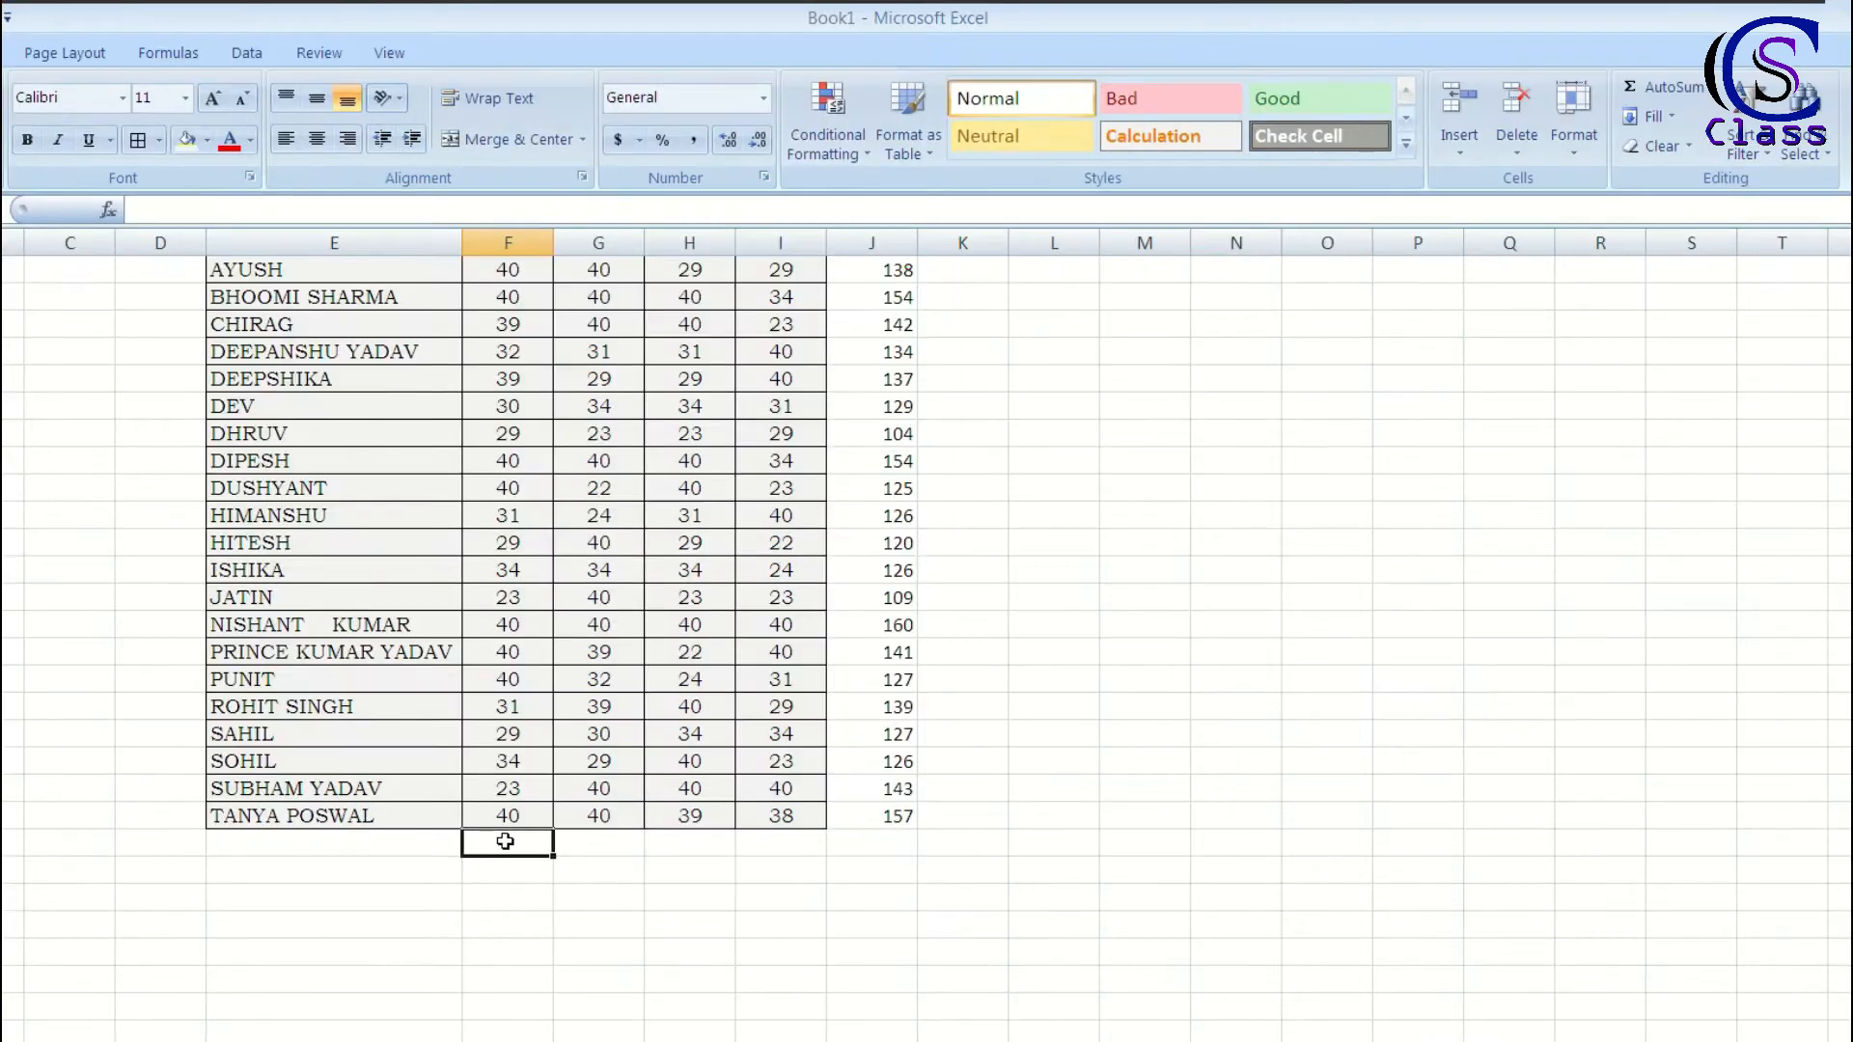
Step: Total the Hindi marks F3:F27 in F28, directly below the column, with AutoSum
scroll(505, 841, up, 1)
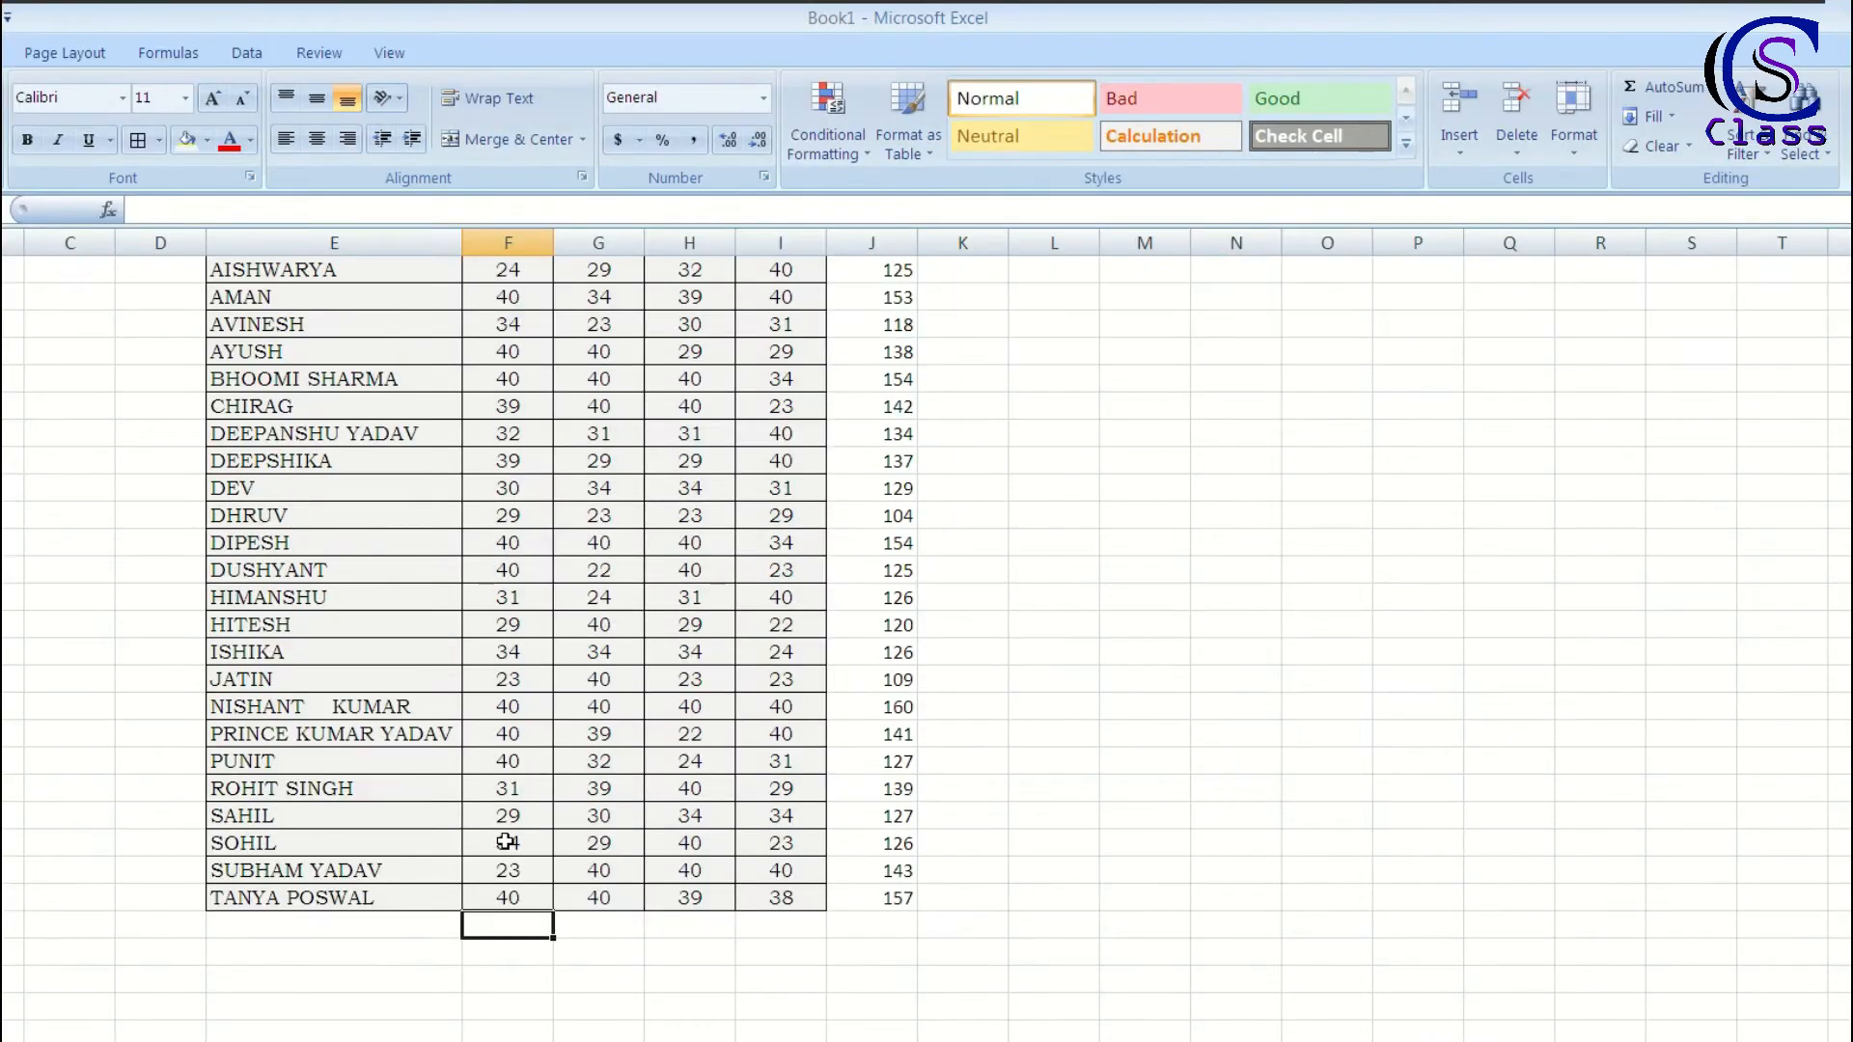
scroll(506, 842, up, 1)
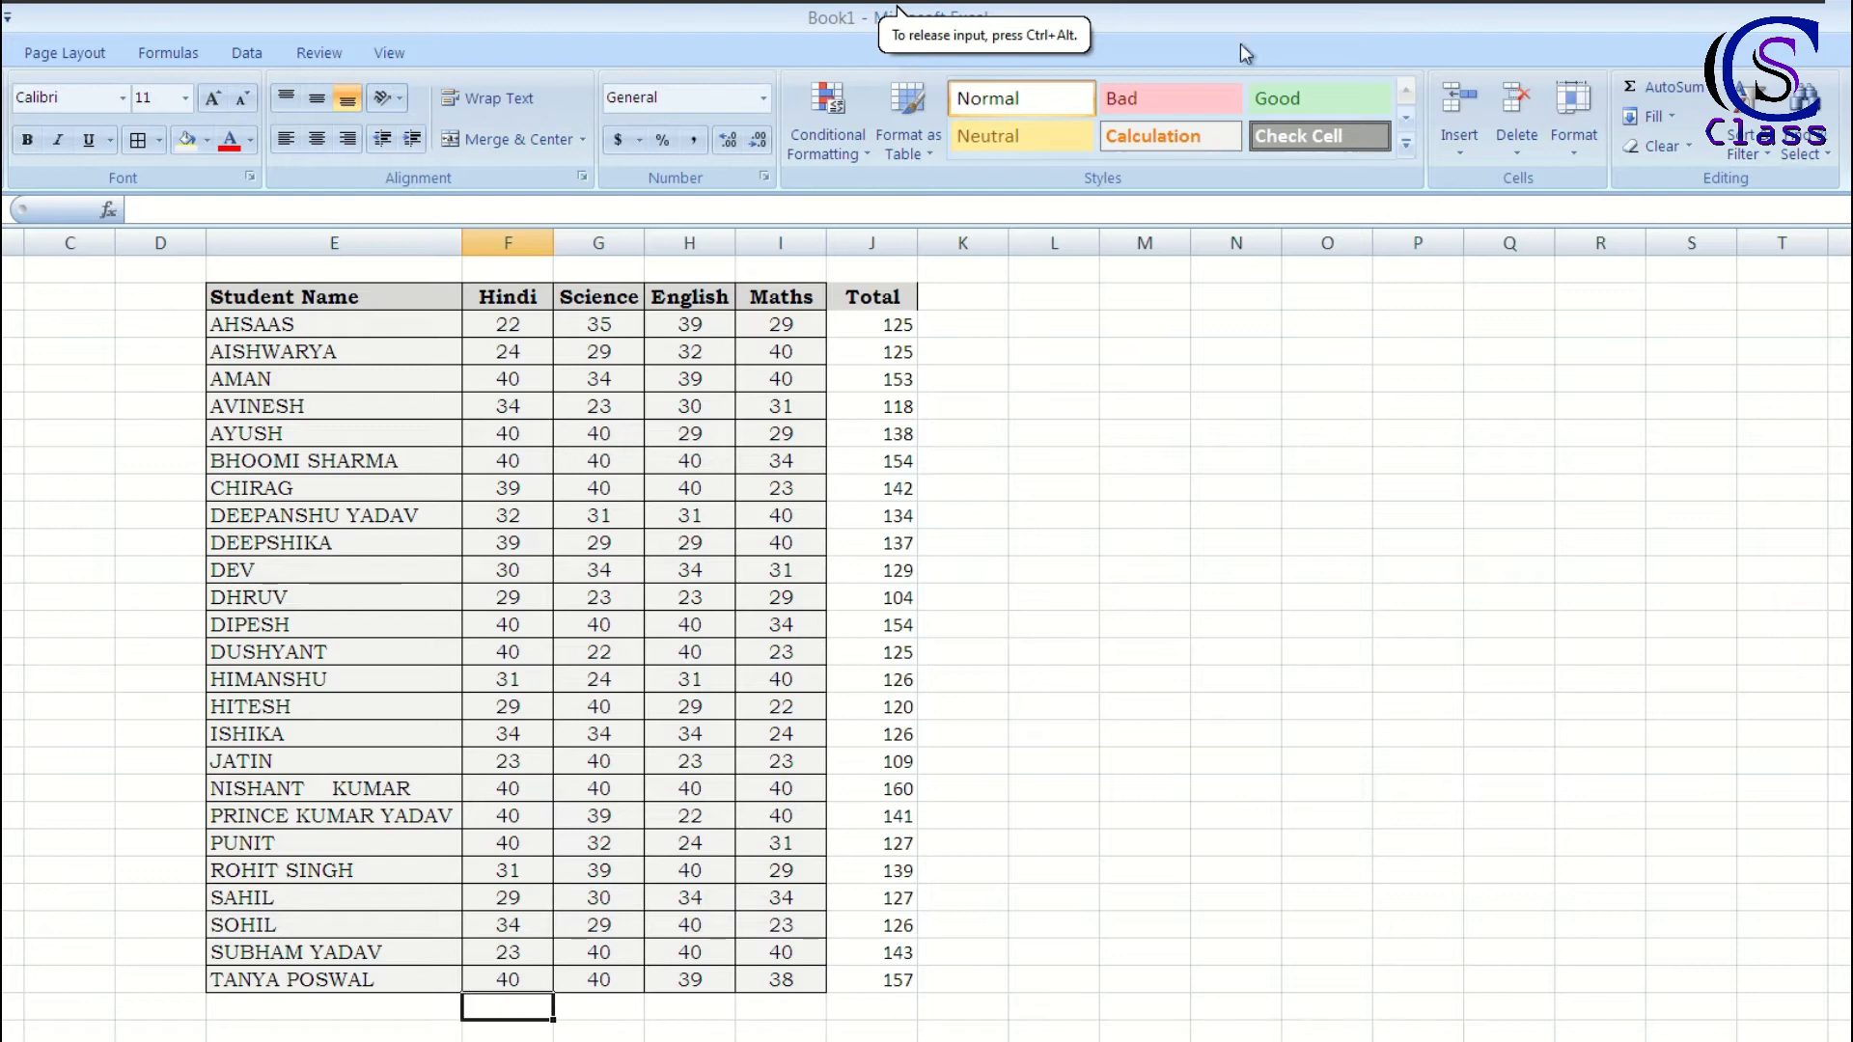
click(1655, 84)
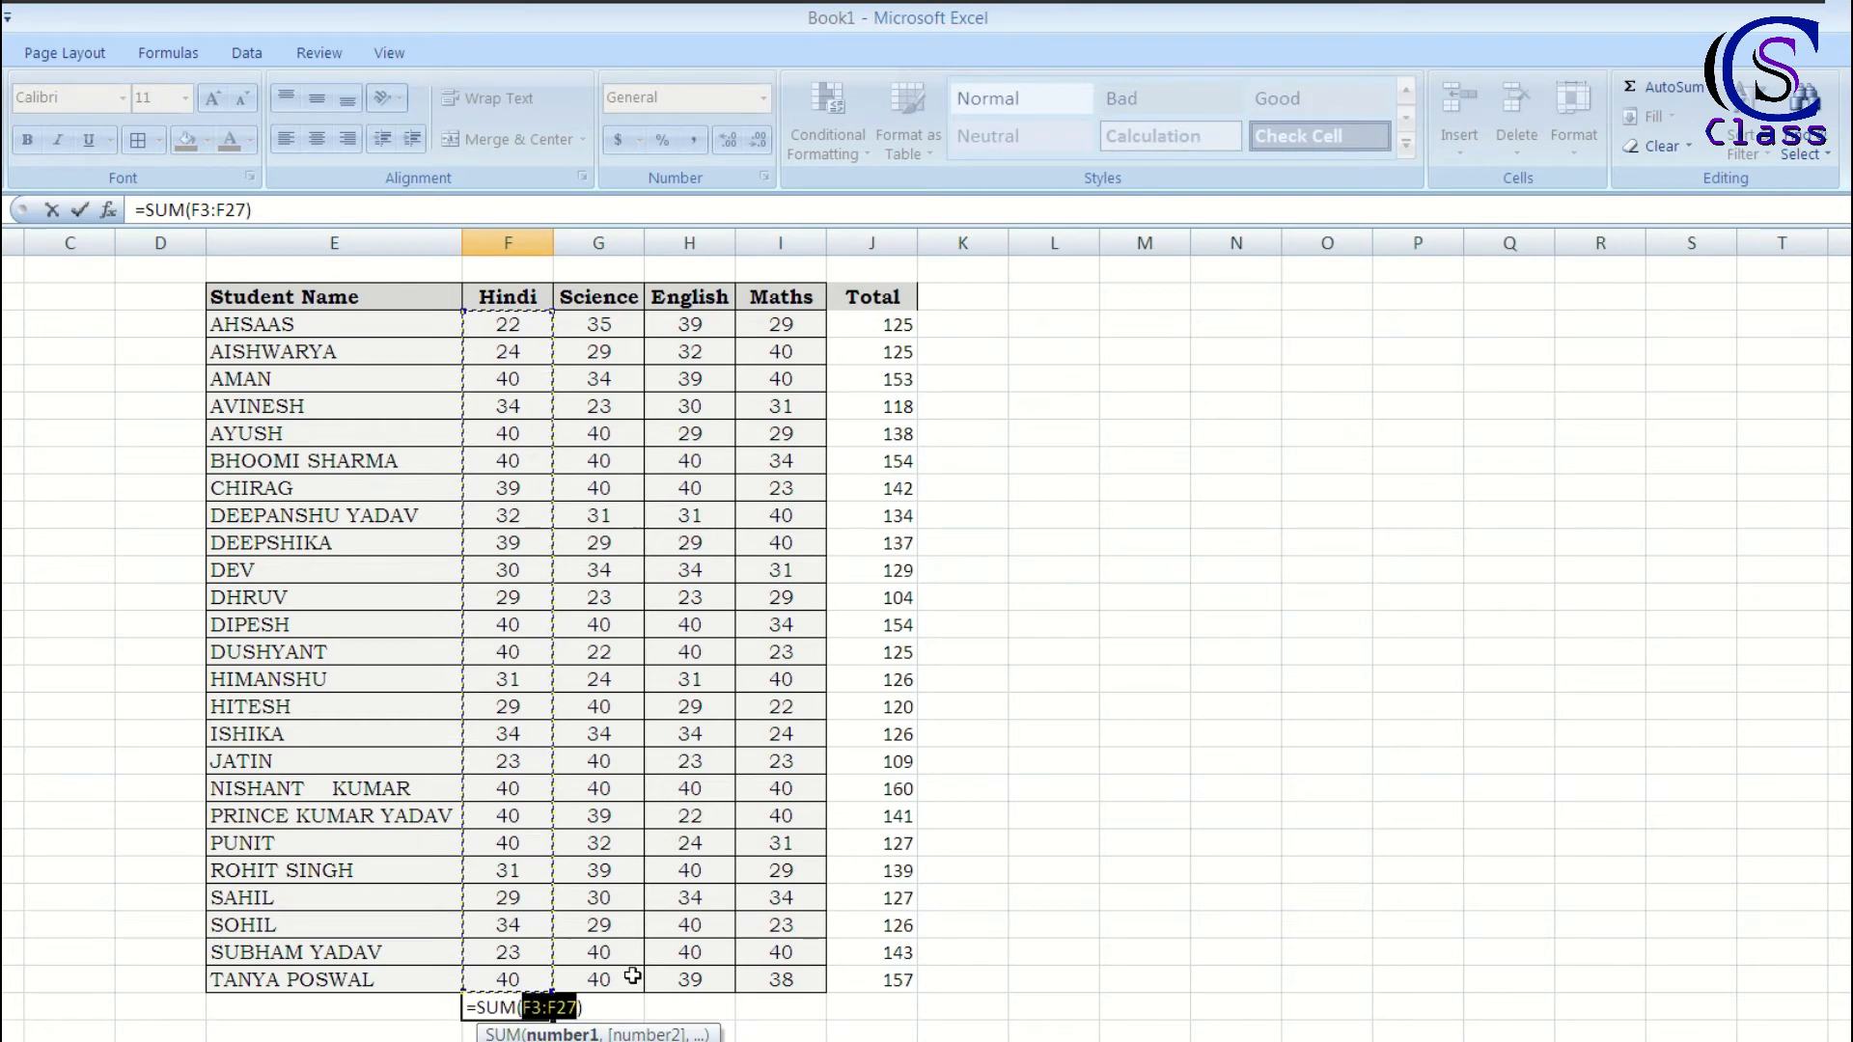
key(Return)
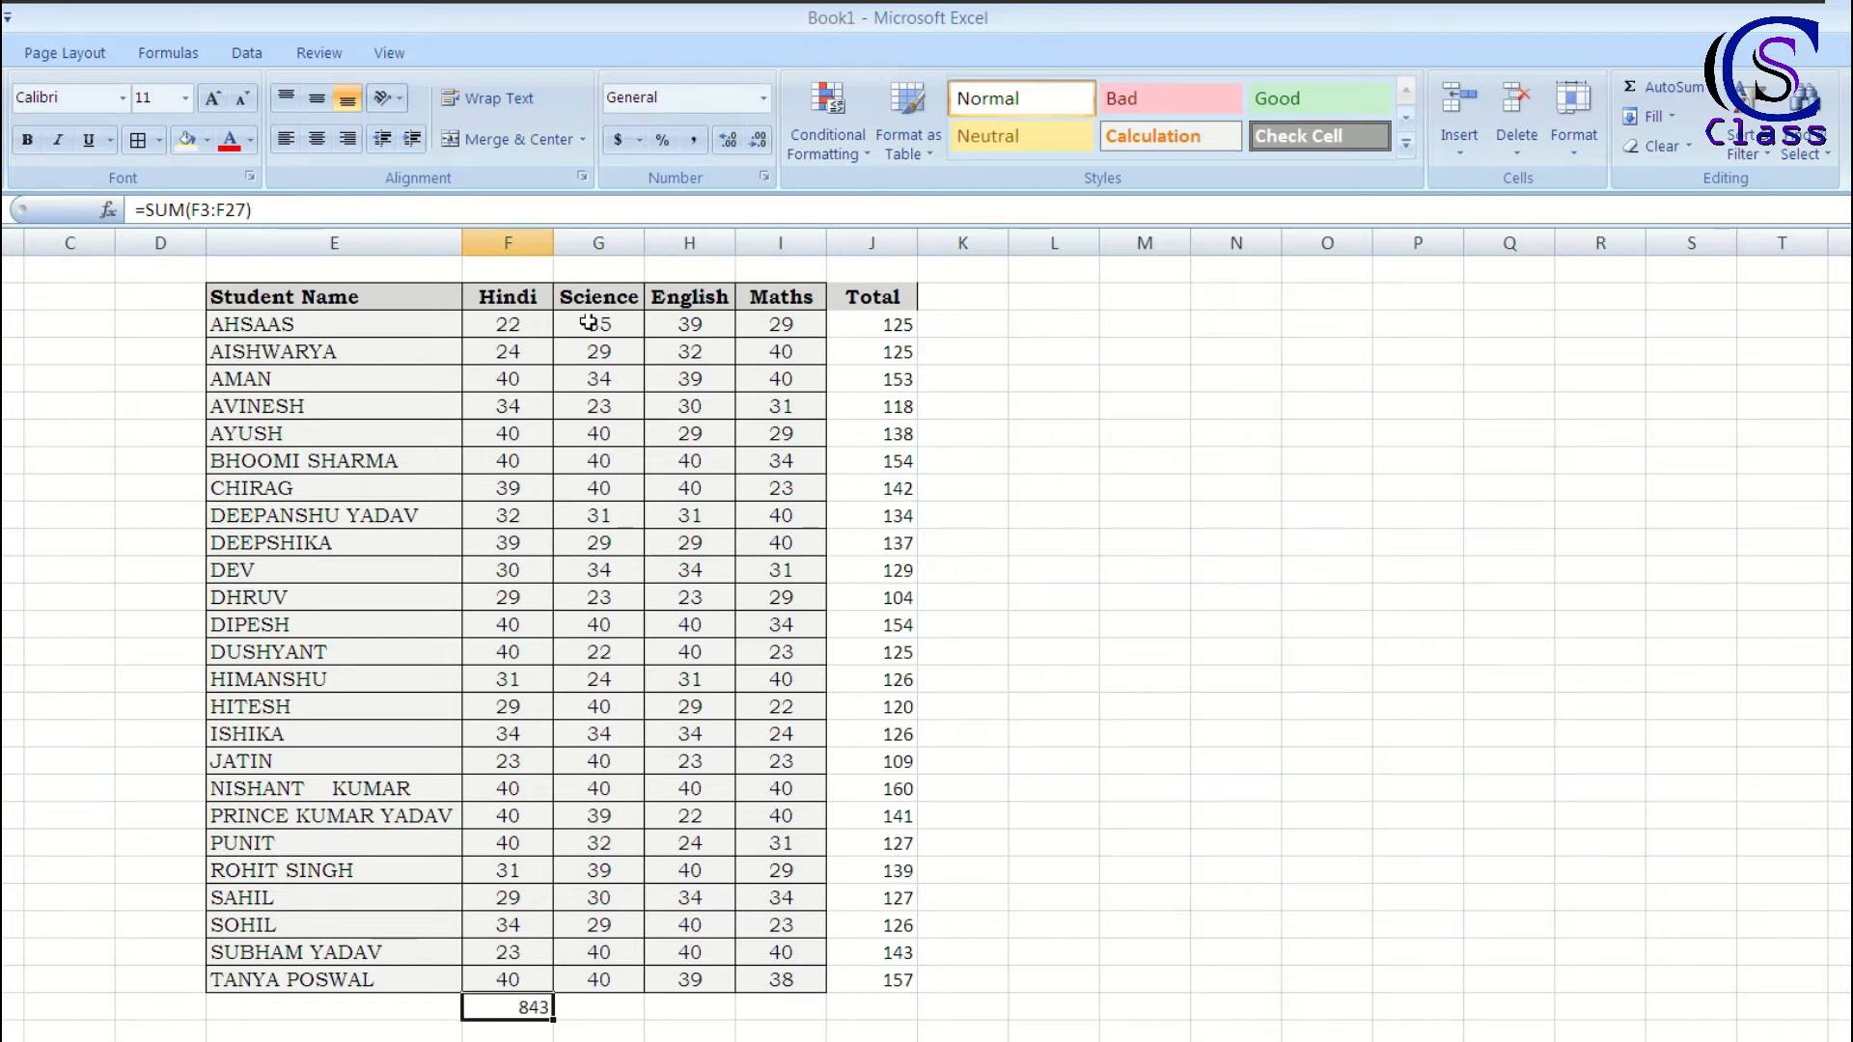
Step: Count the Science marks G3:G27 in G28, directly below the column, with AutoSum's Count Numbers function
drag(588, 323, 608, 975)
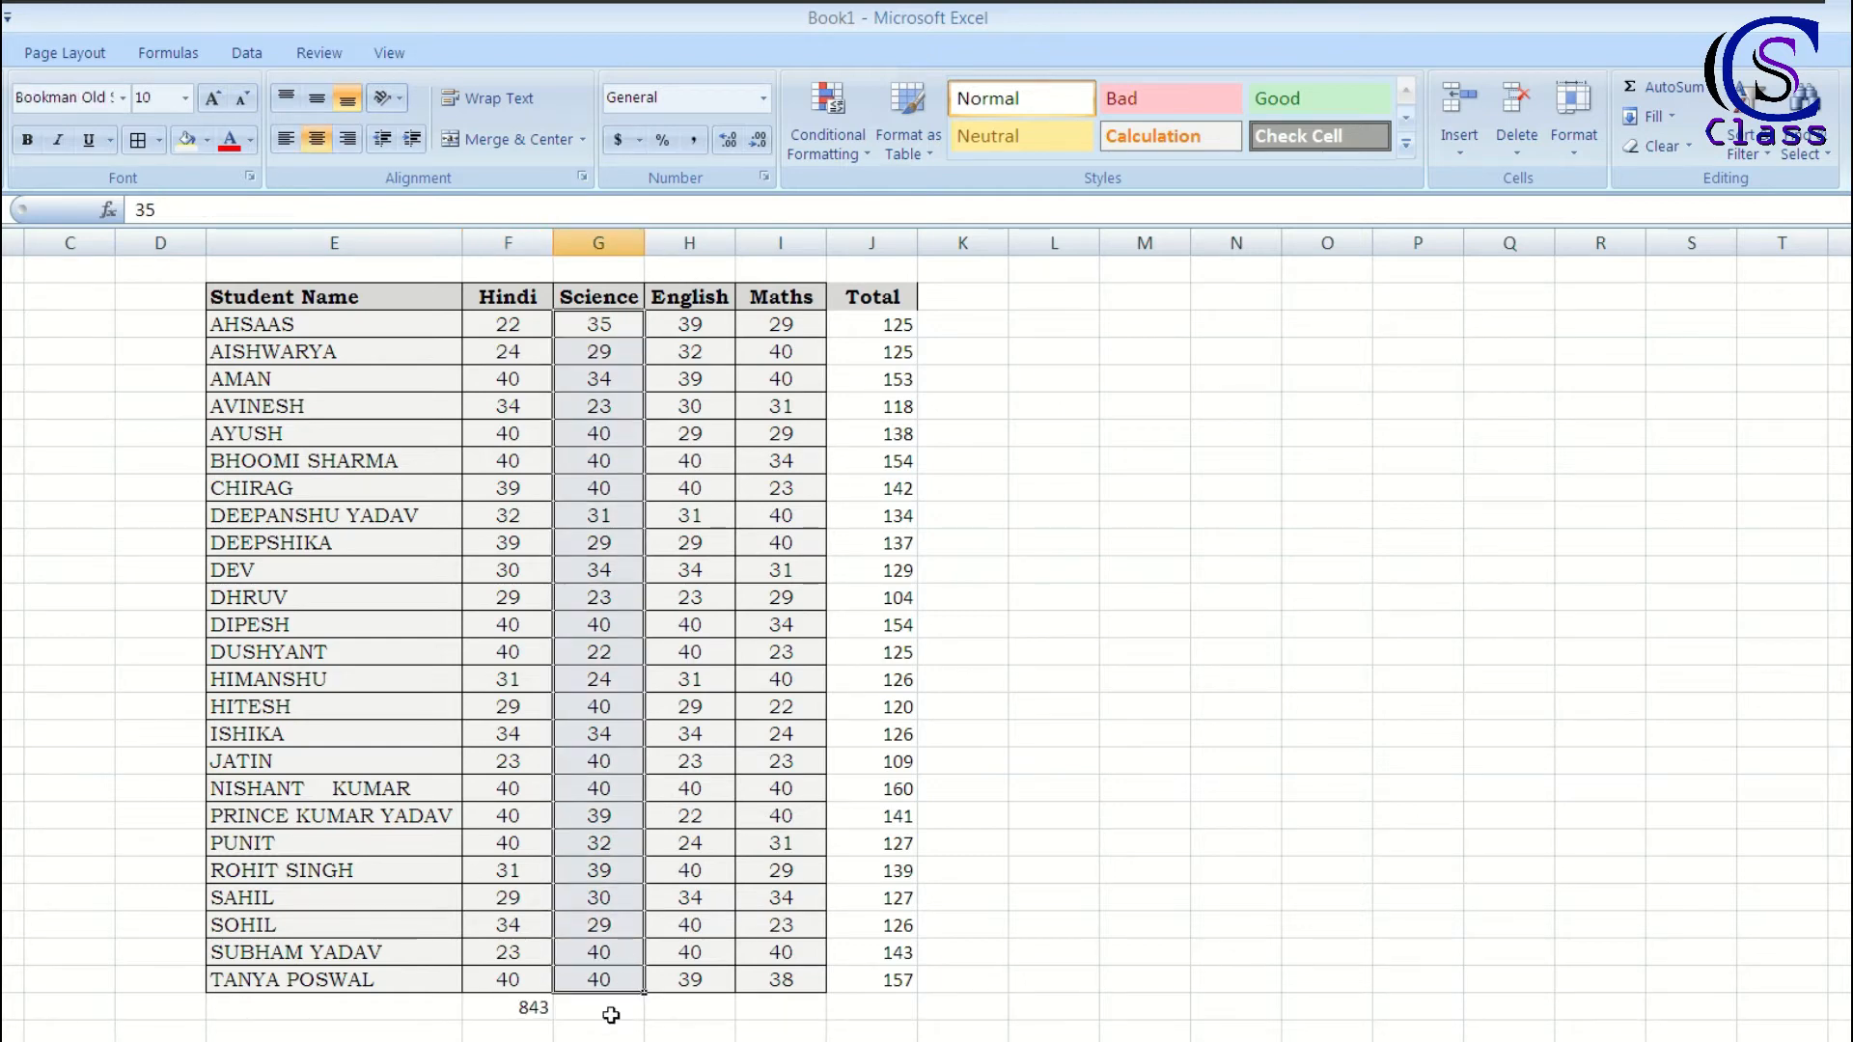
click(608, 1009)
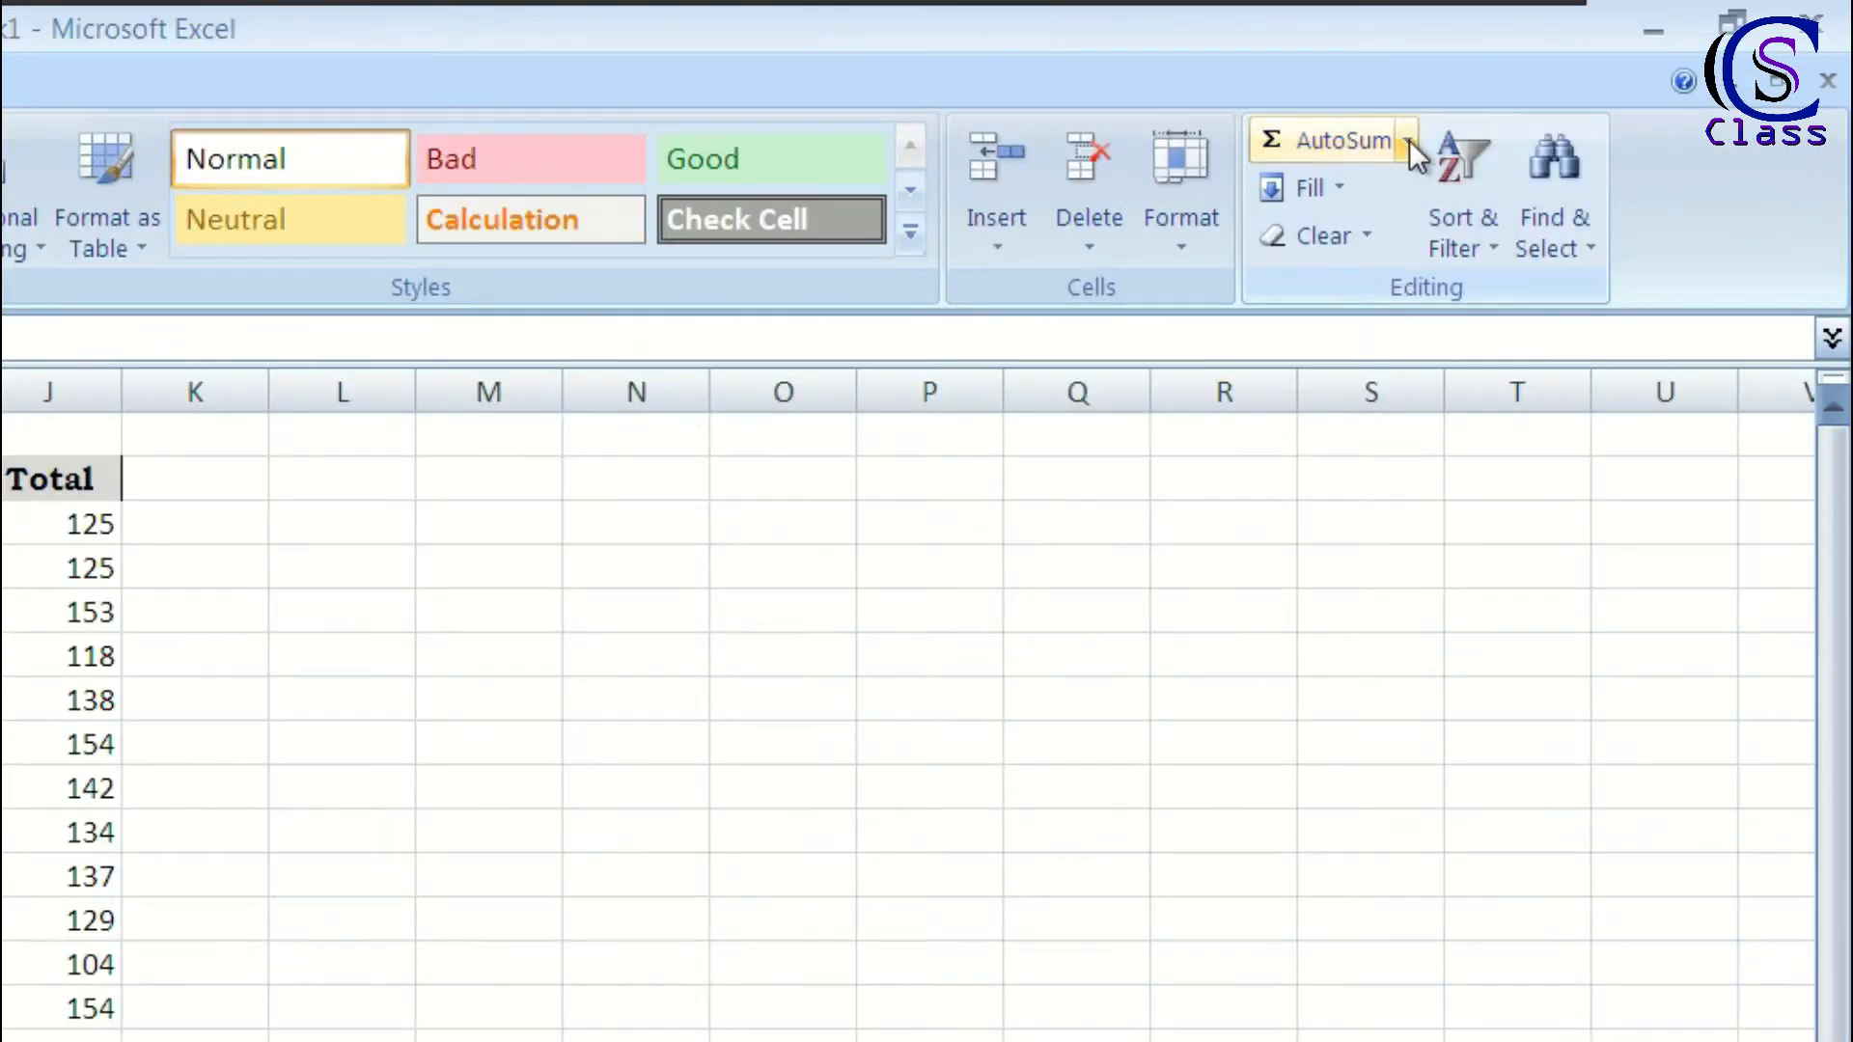
click(1708, 87)
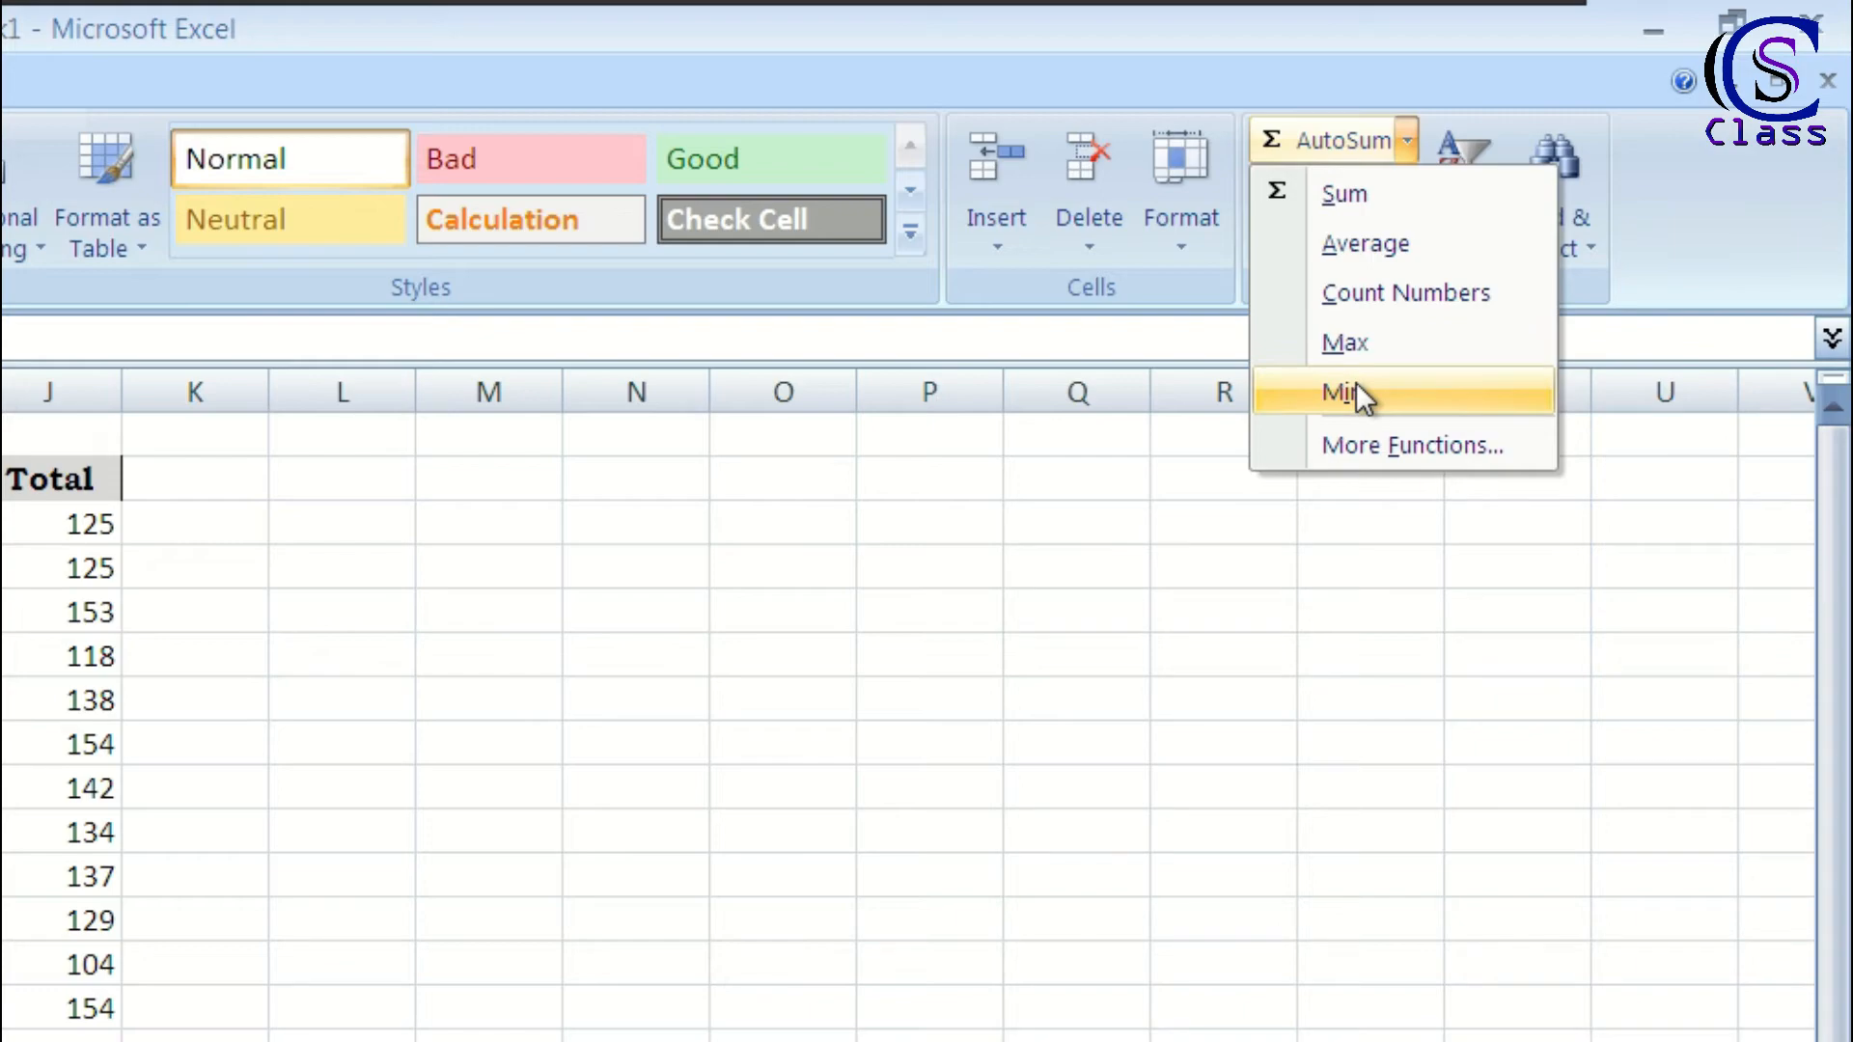
click(1477, 299)
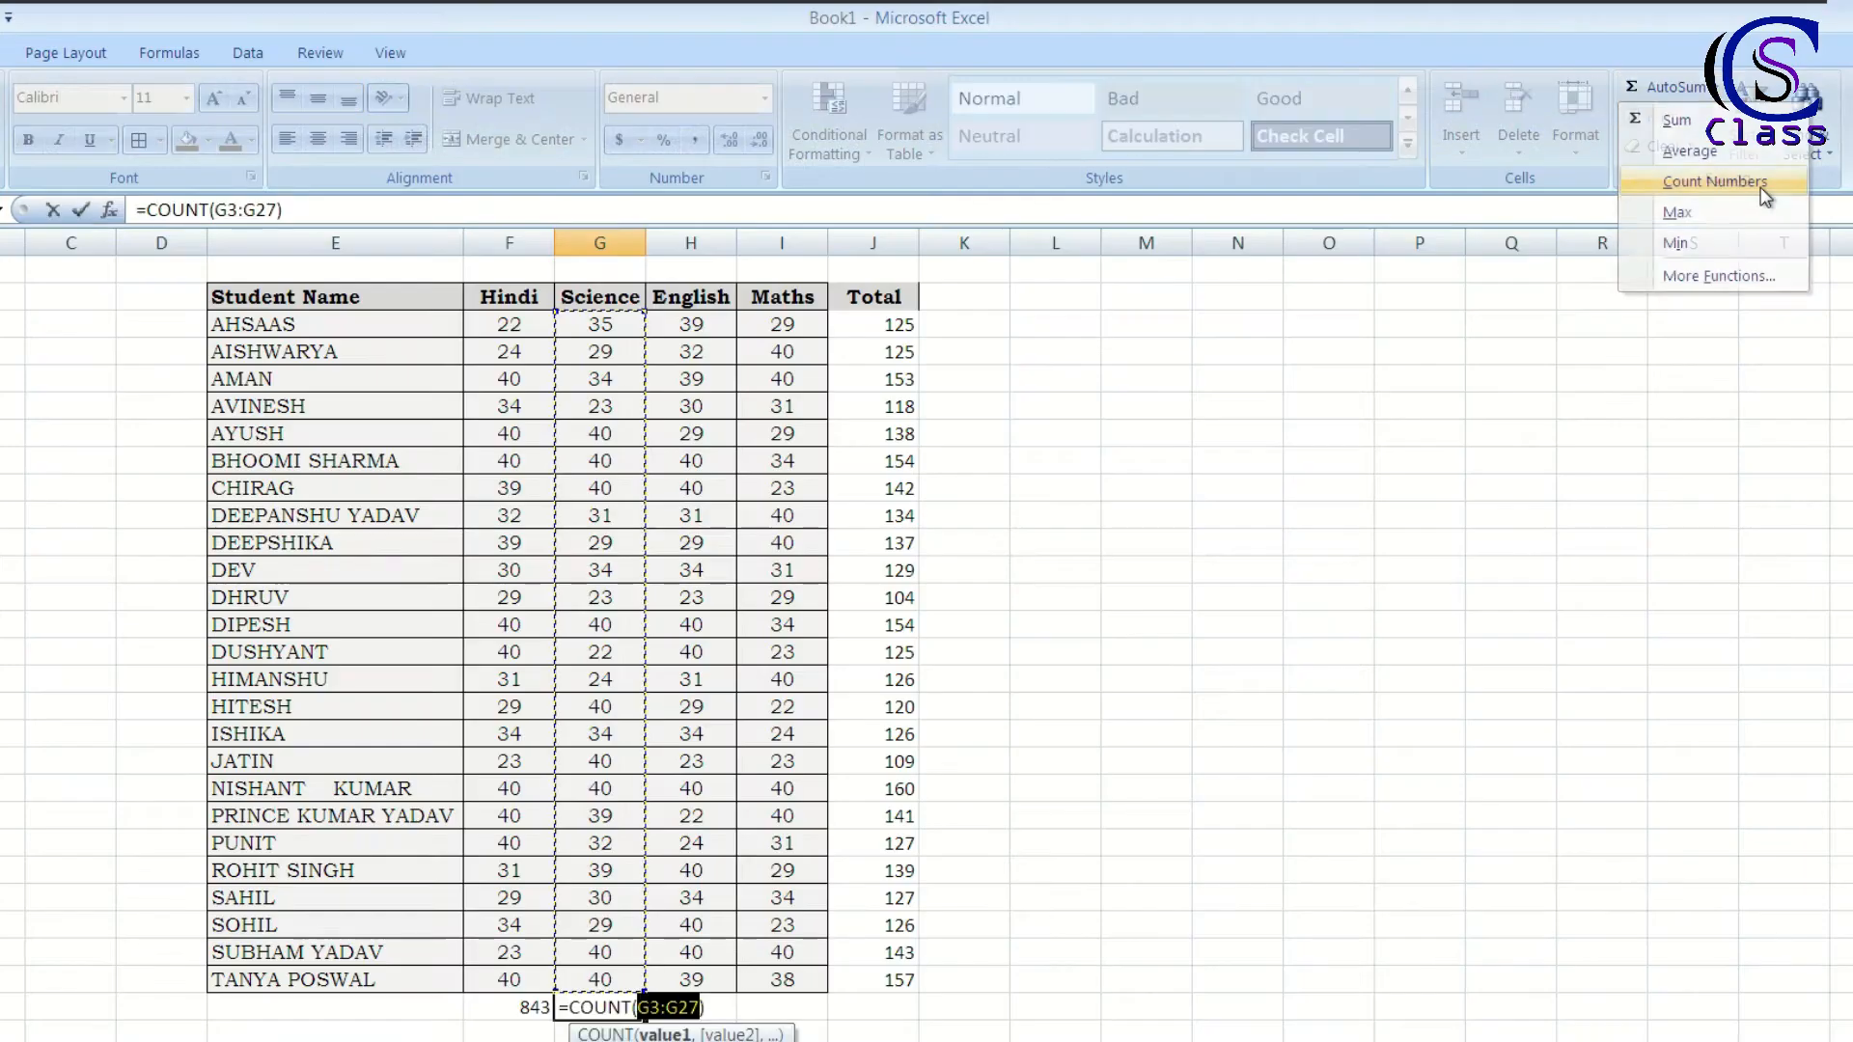
key(Return)
click(623, 1009)
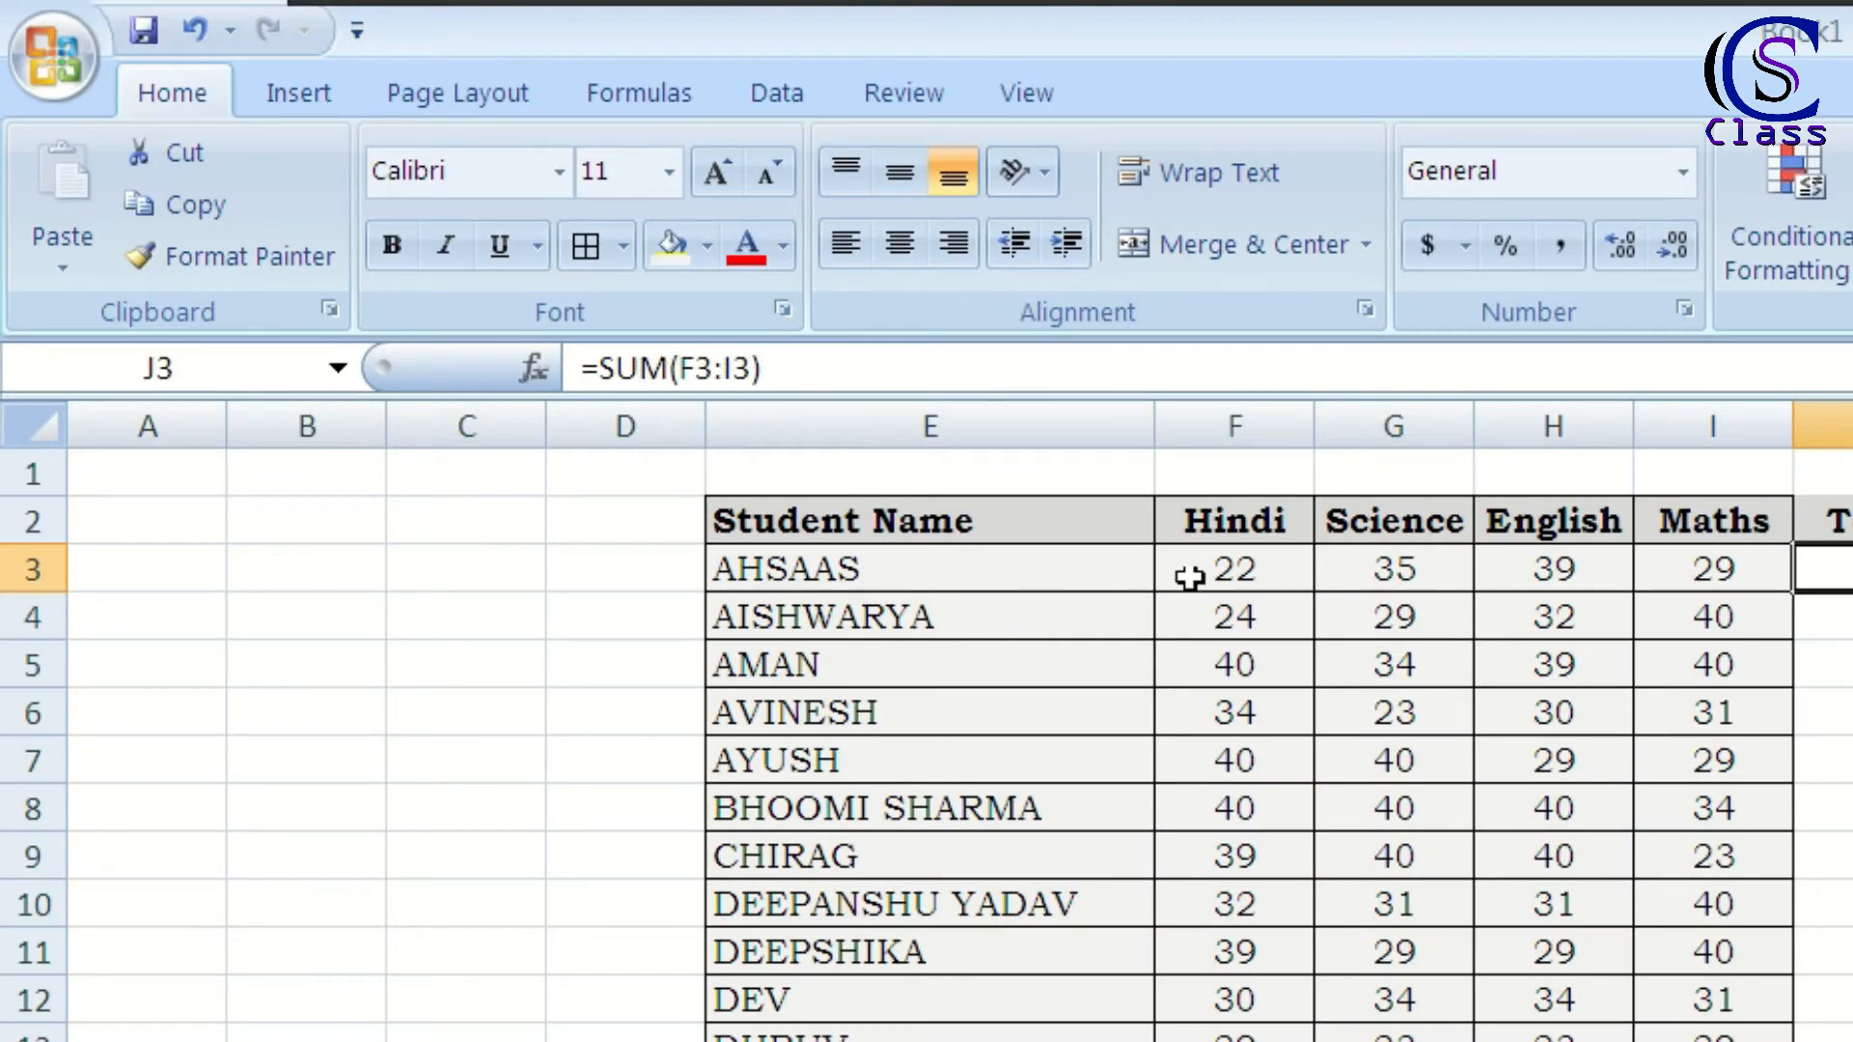
Step: Examine how the cell references in the Total formulas J3 to J7 shift from row to row
drag(1197, 574, 1709, 569)
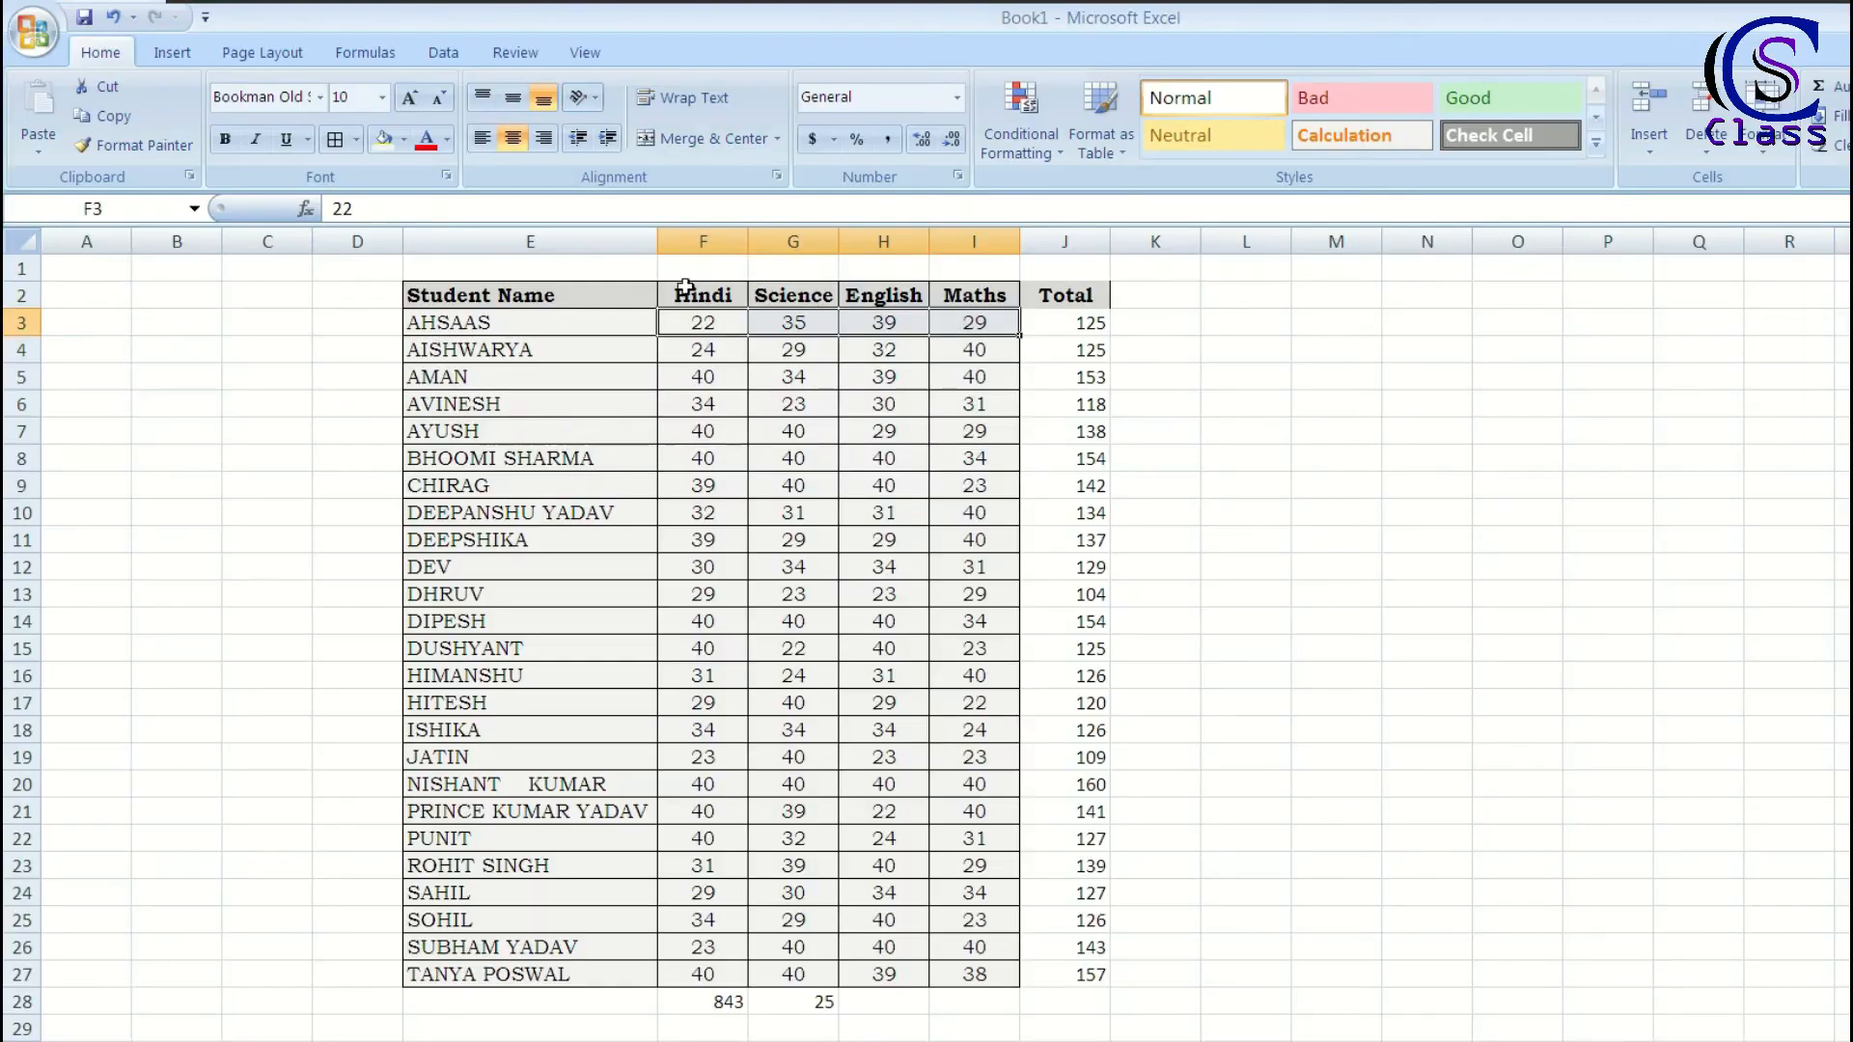
click(1033, 328)
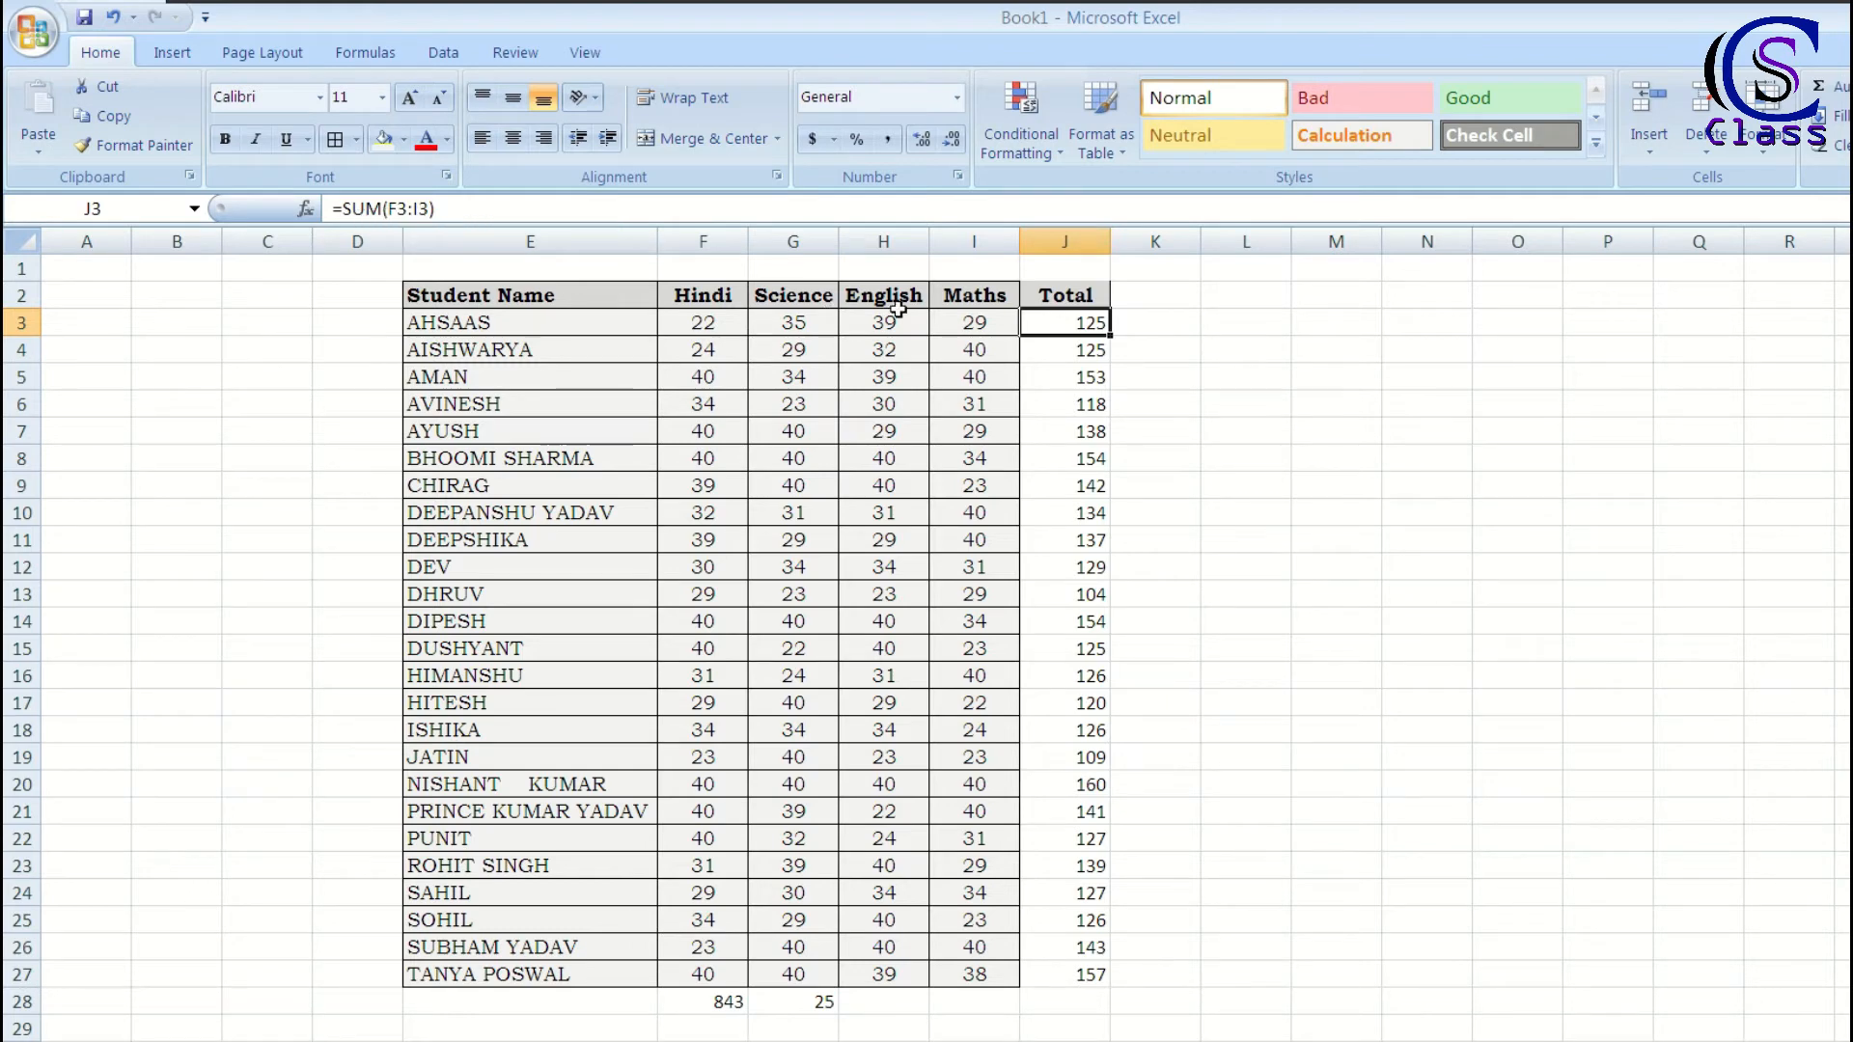
click(1074, 355)
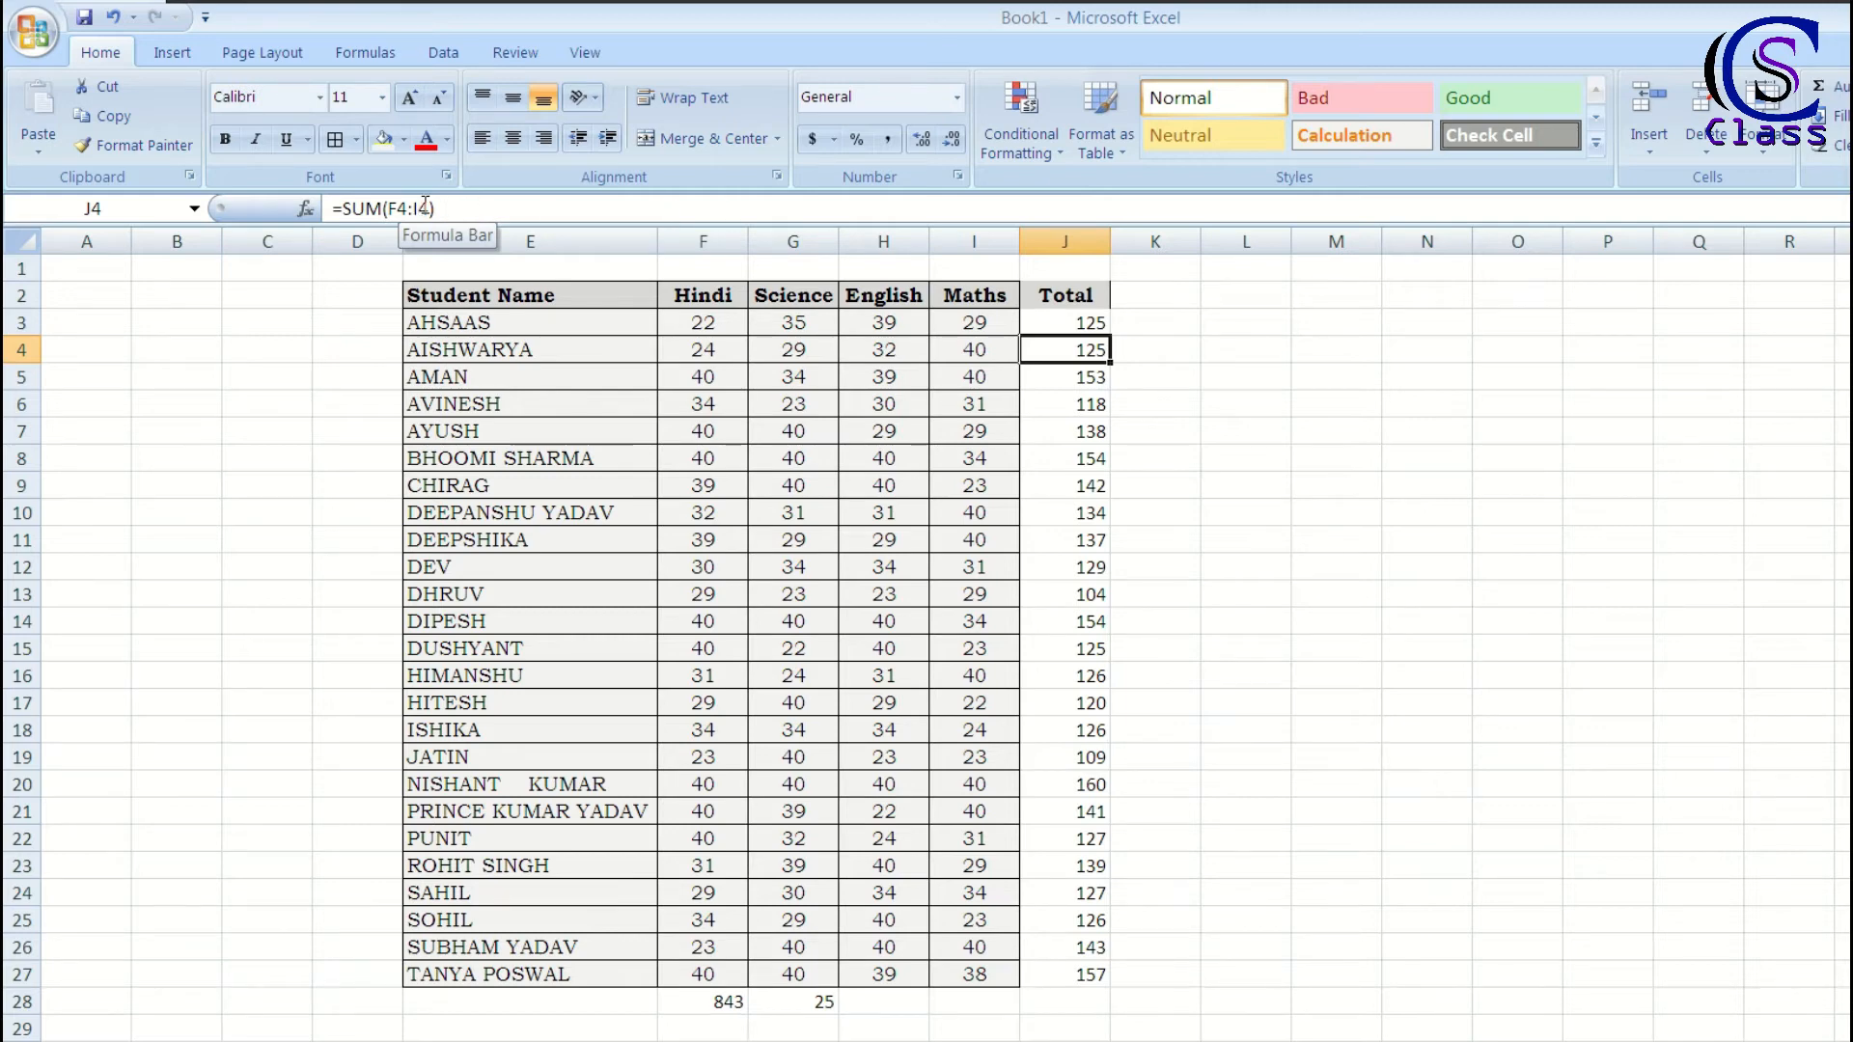
click(1066, 375)
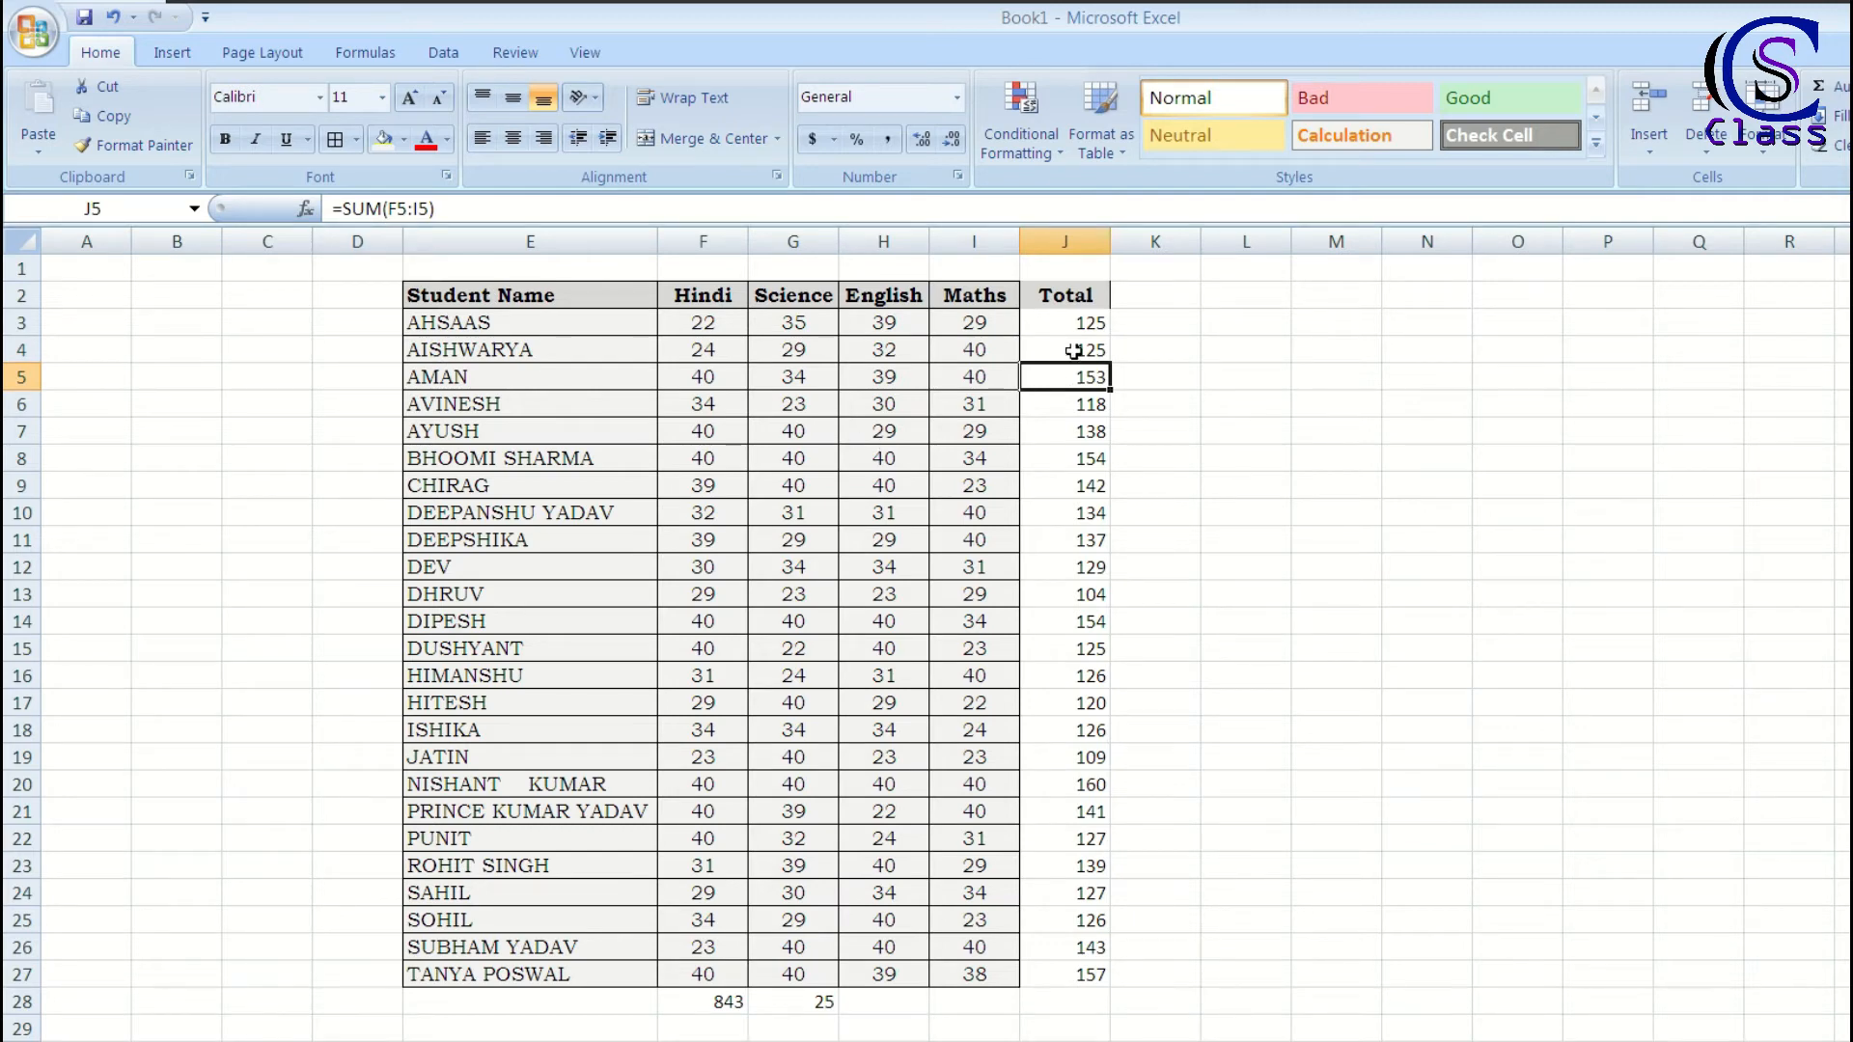
click(1060, 402)
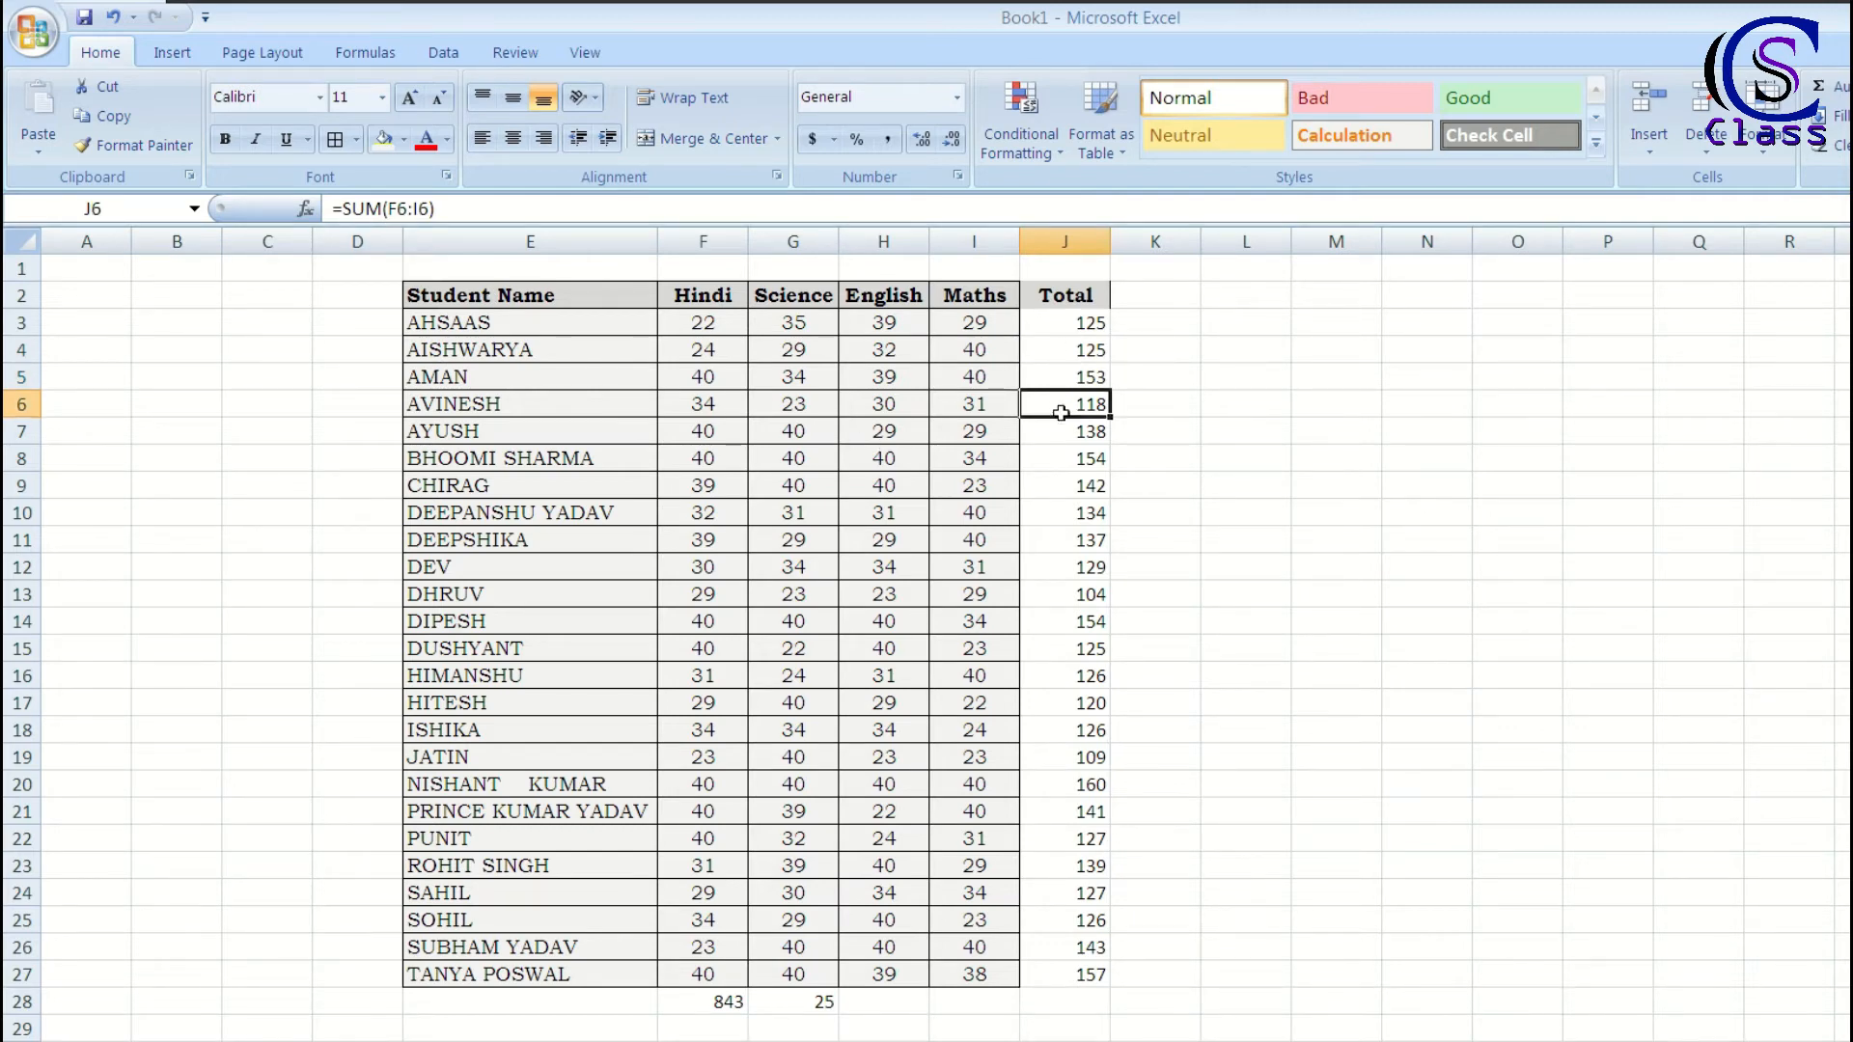
click(1062, 428)
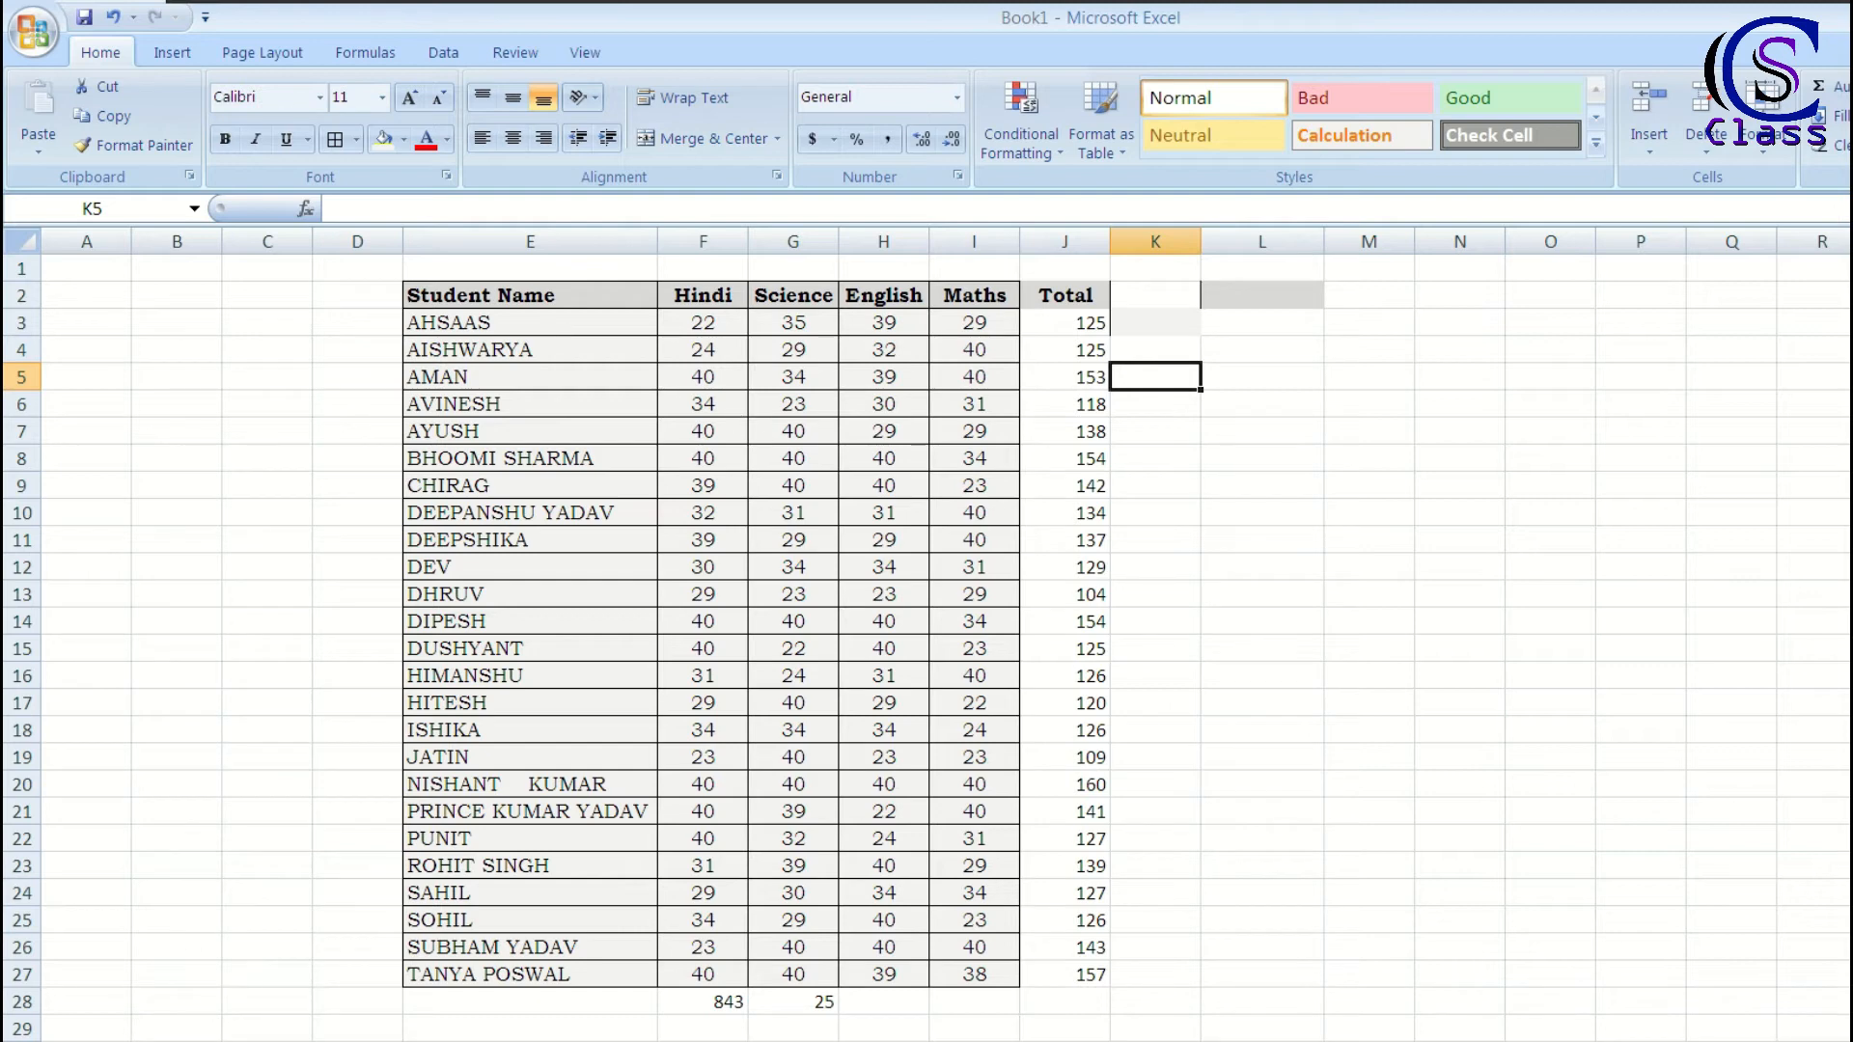
Step: Enter the heading Average in L2 and the number of subjects, 4, in K3
click(1219, 294)
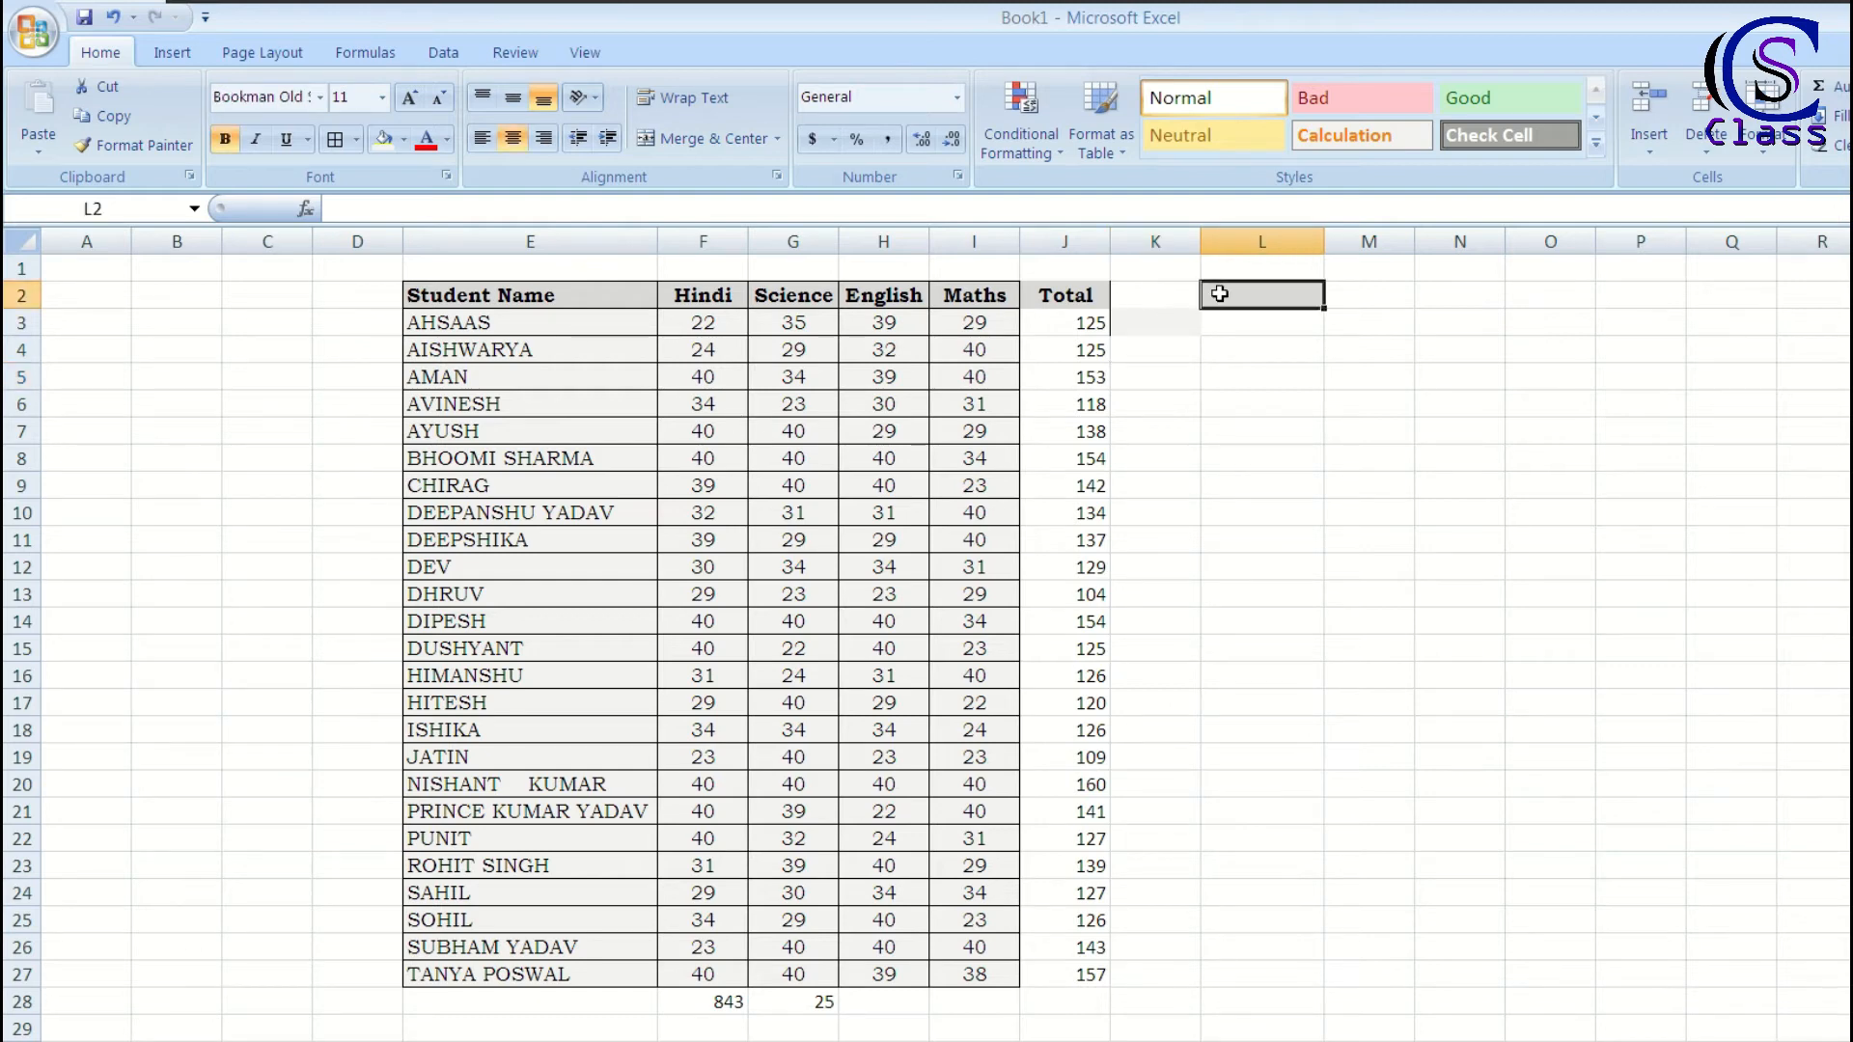
text(Average)
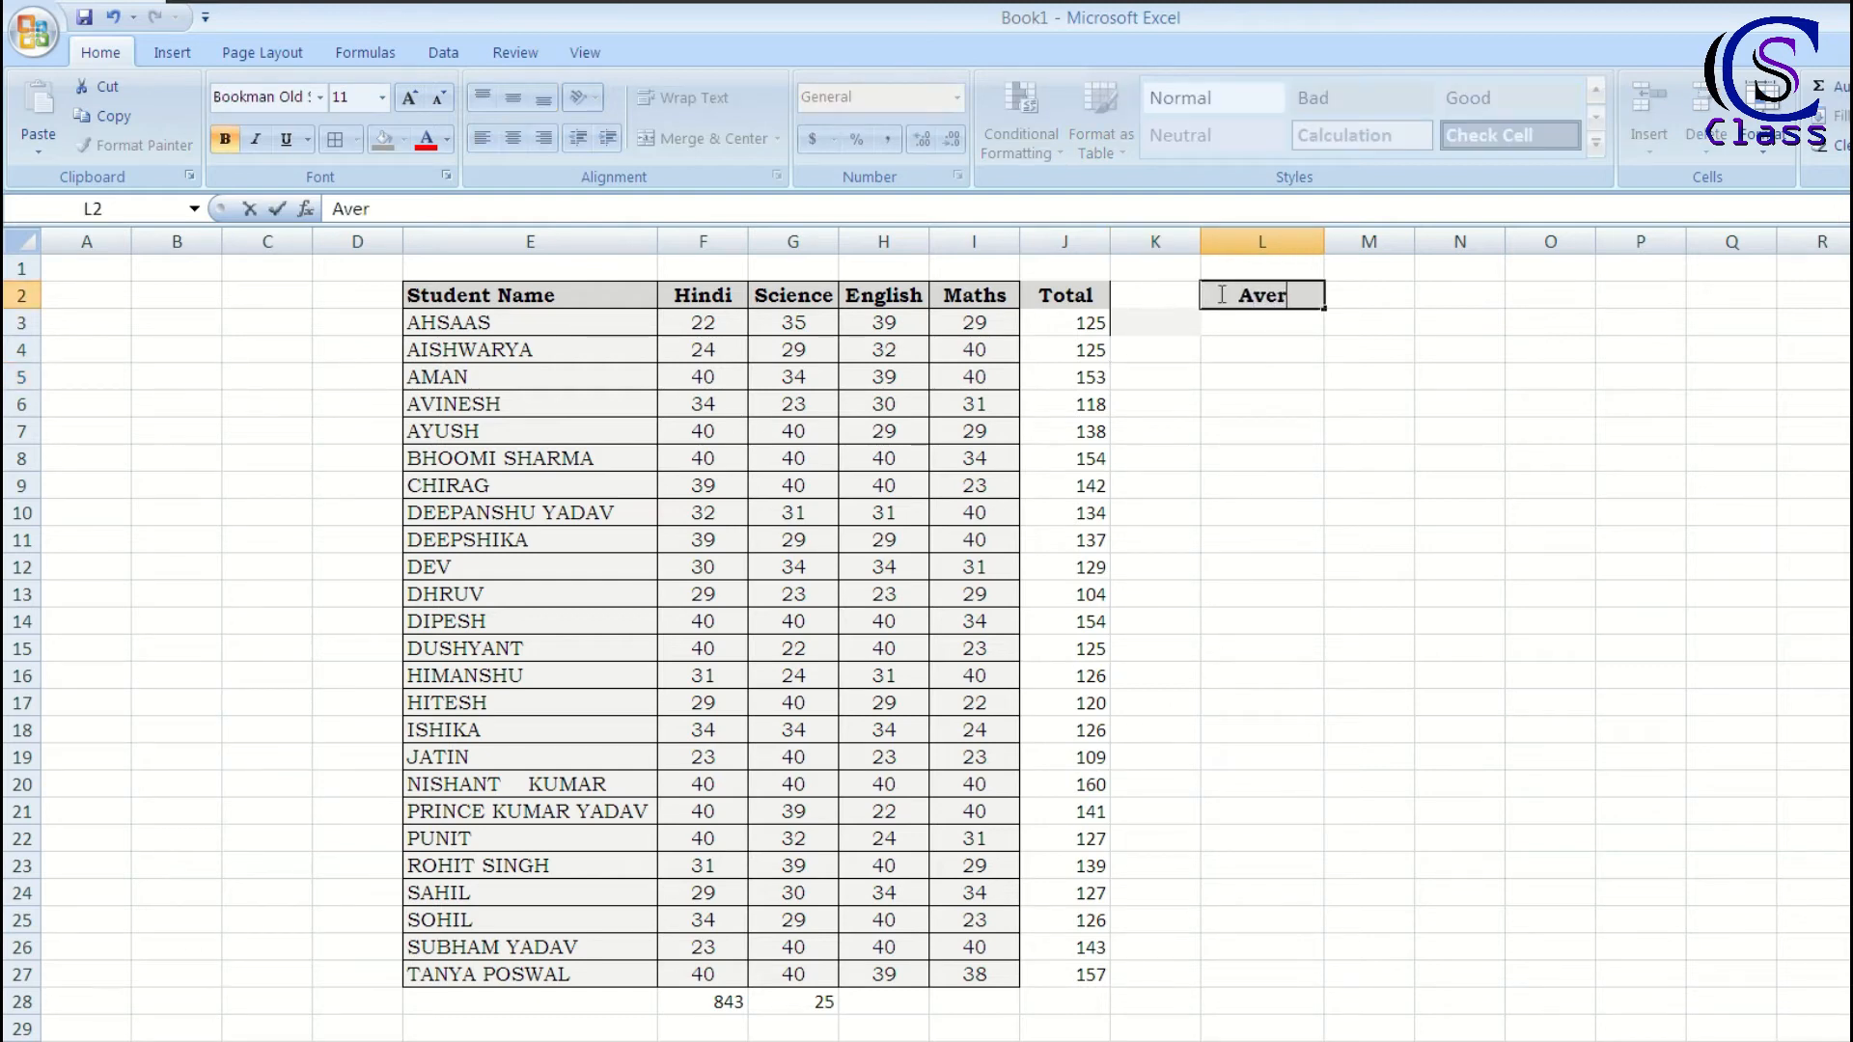
key(Return)
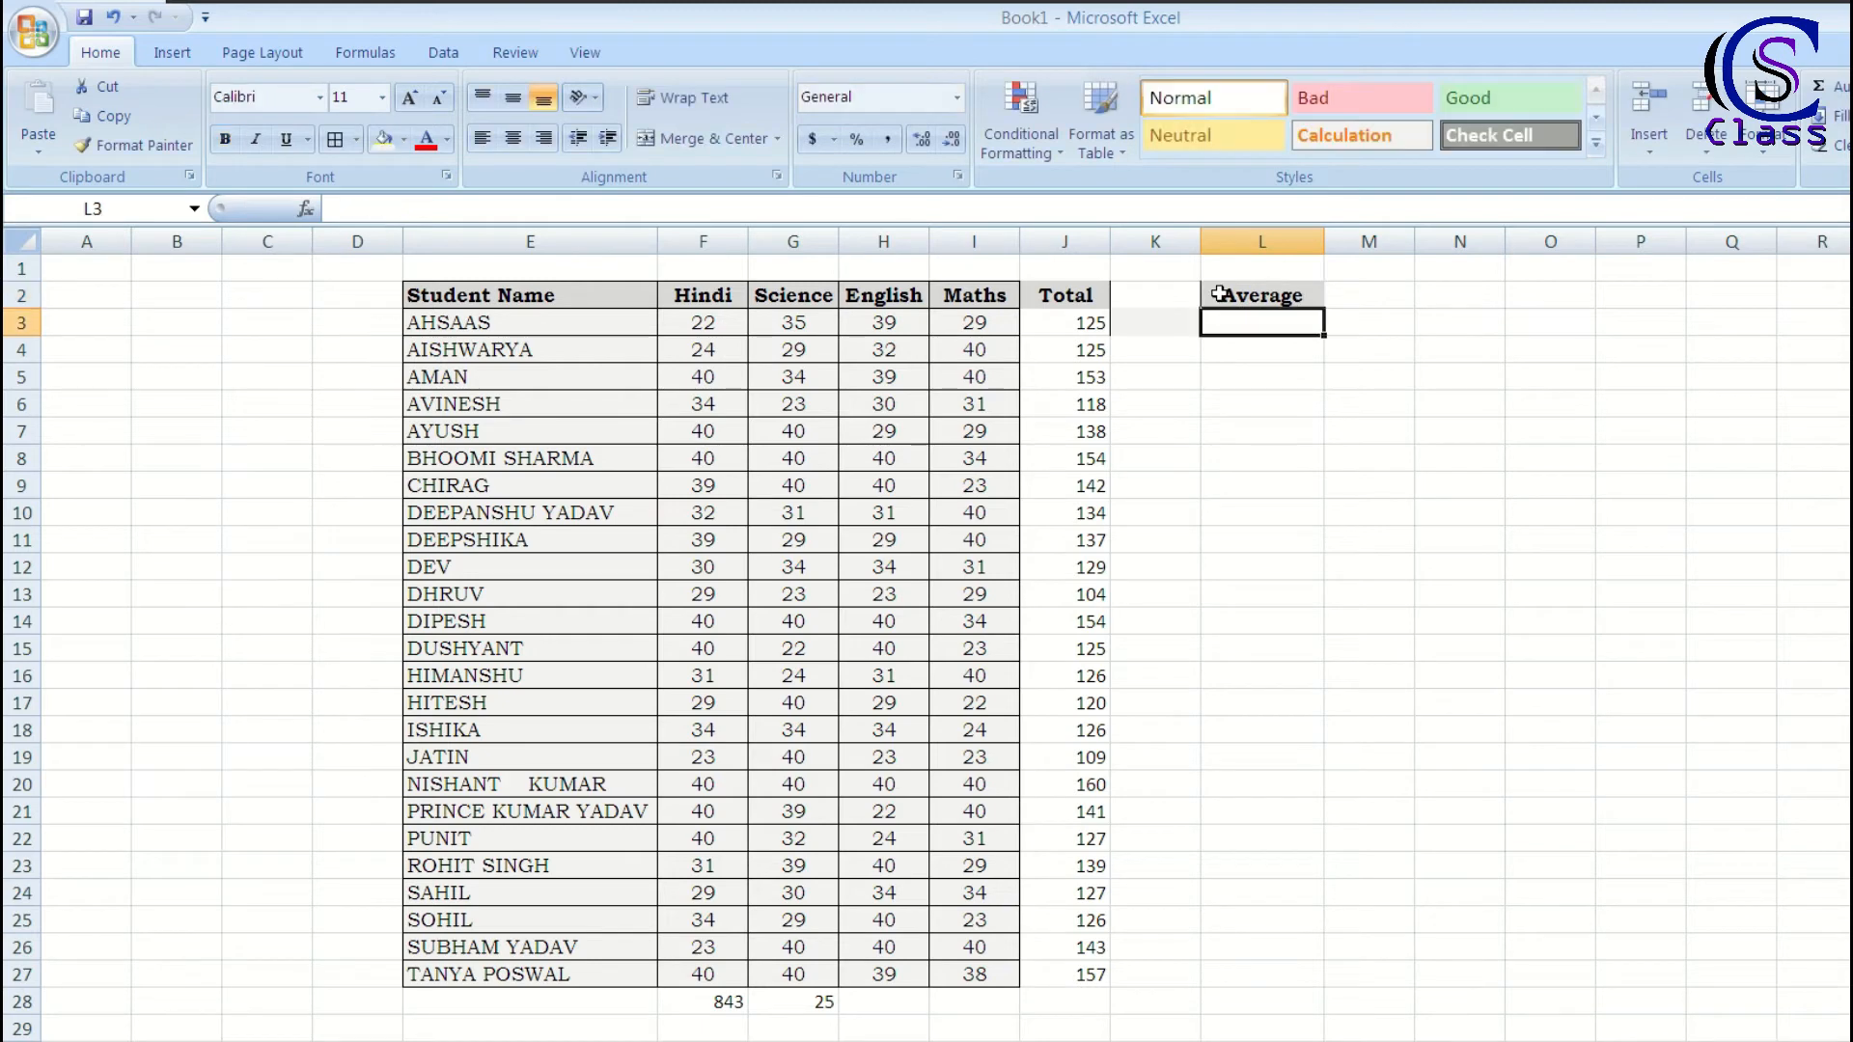
click(1121, 319)
text(4)
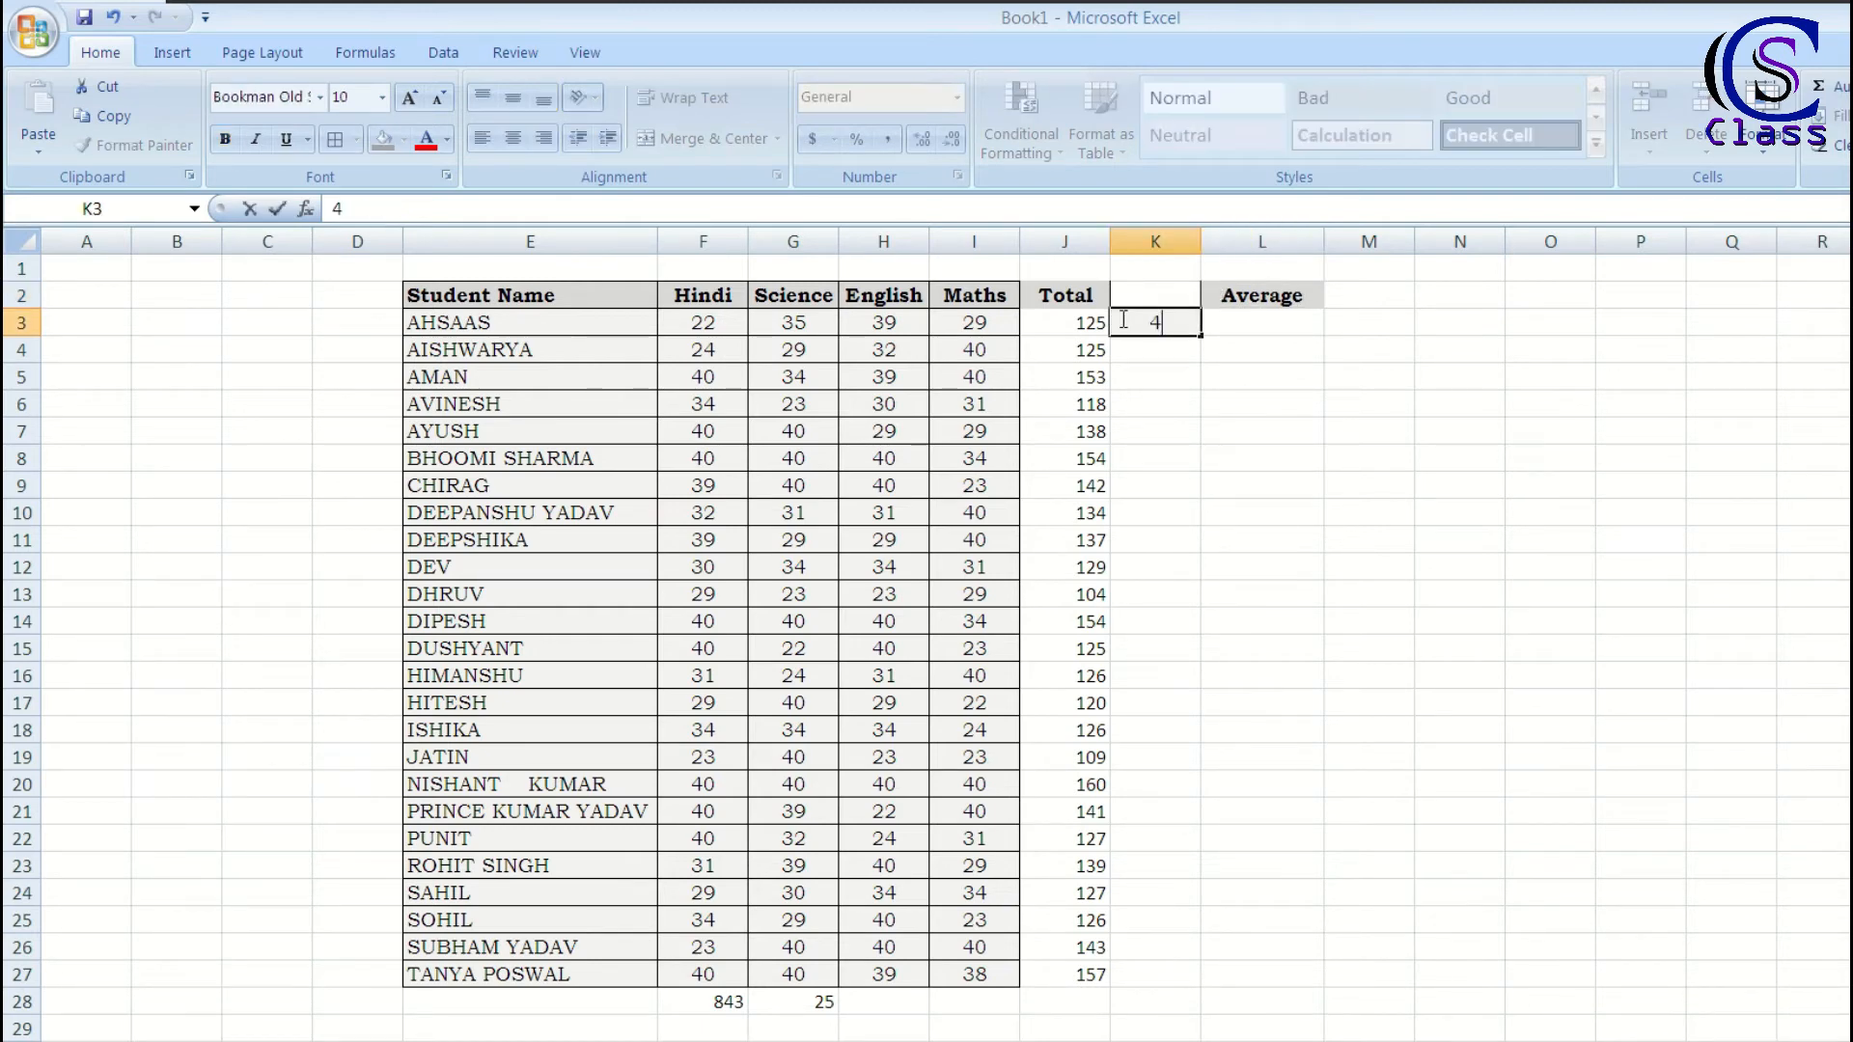
key(Return)
Step: Enter the formula =J3/K3 in L3 to calculate the first student's average
key(Up)
key(Right)
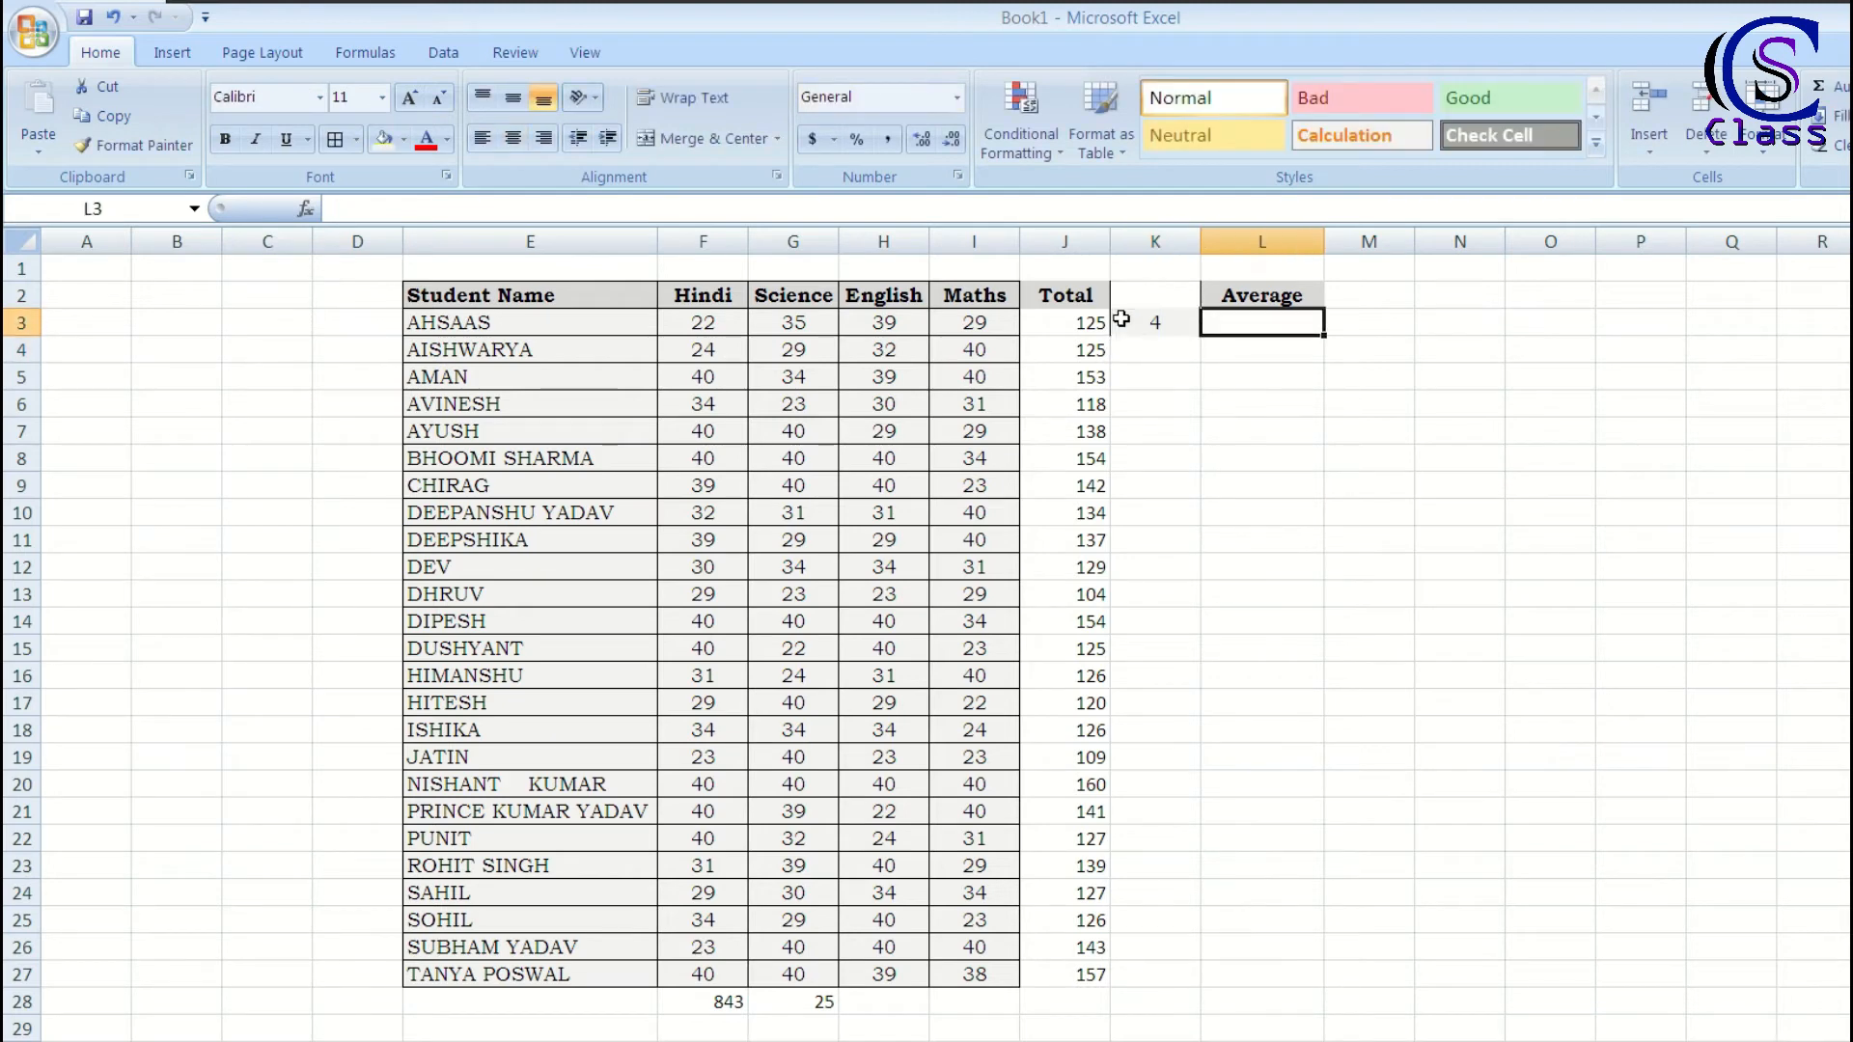
text(=)
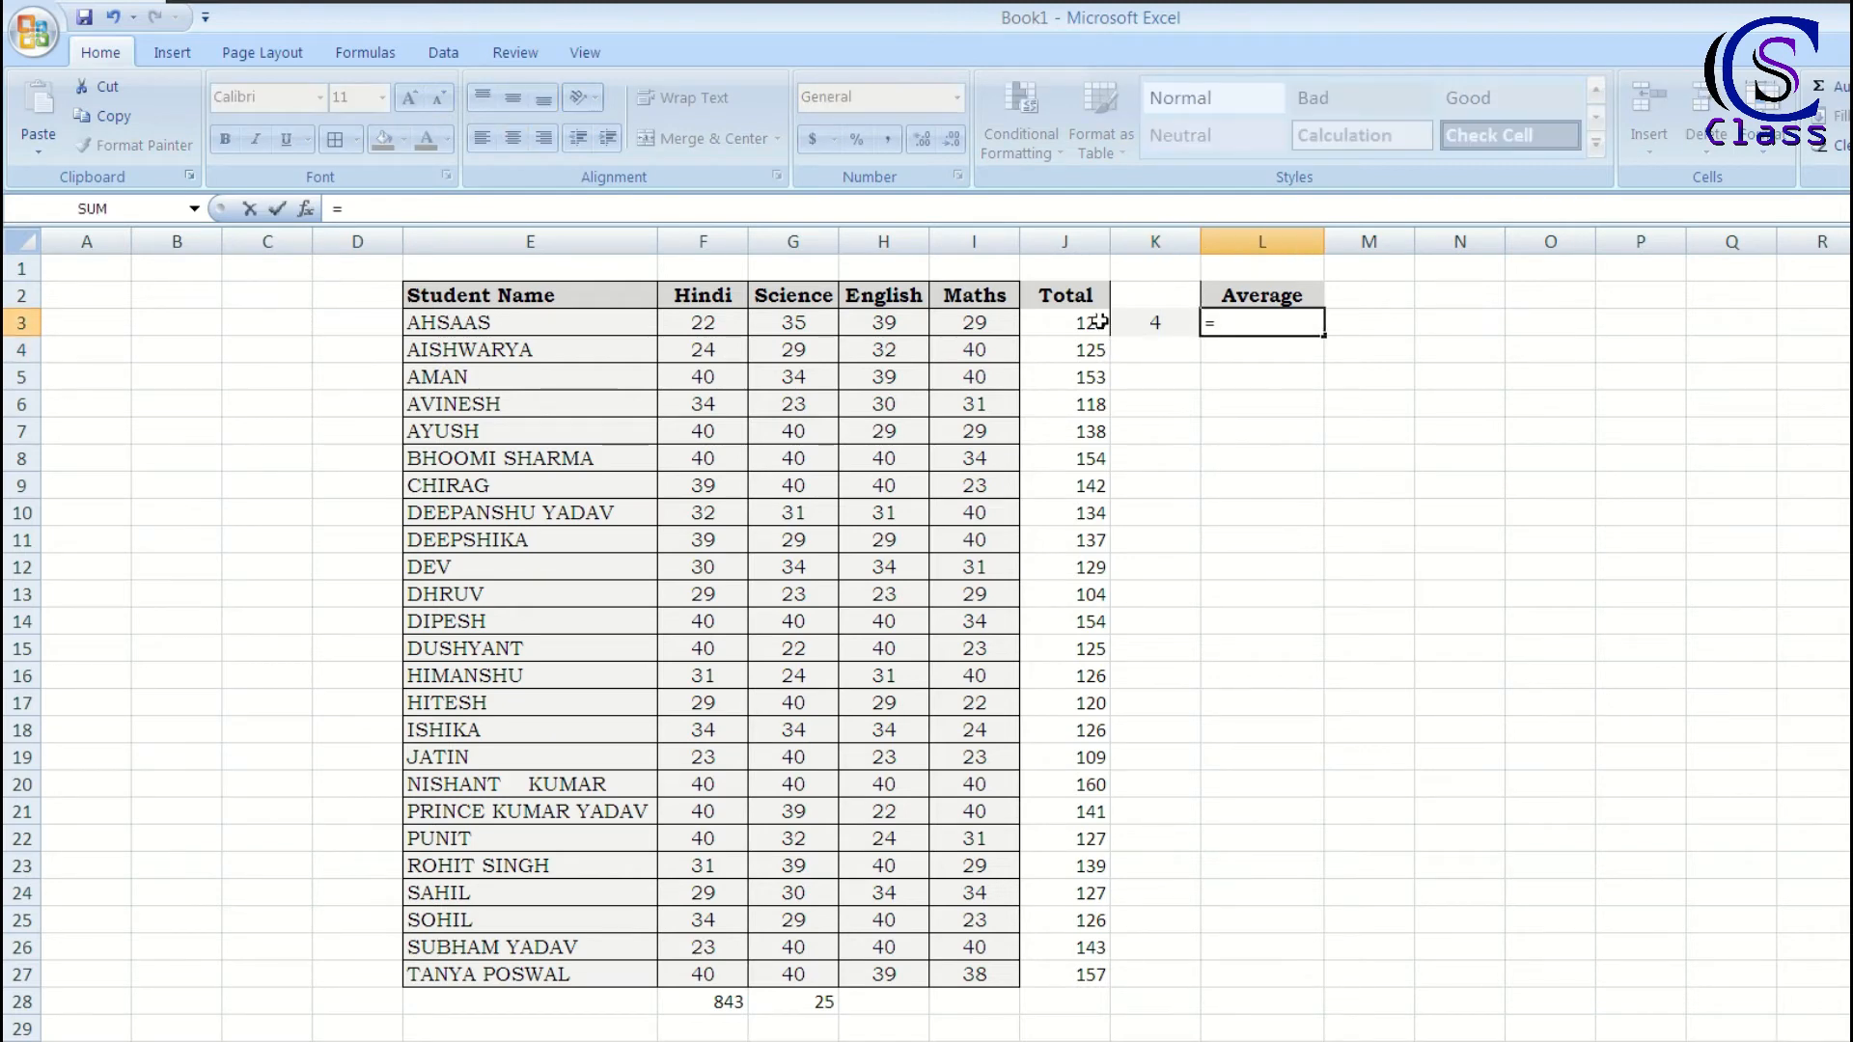
click(1096, 321)
text(/)
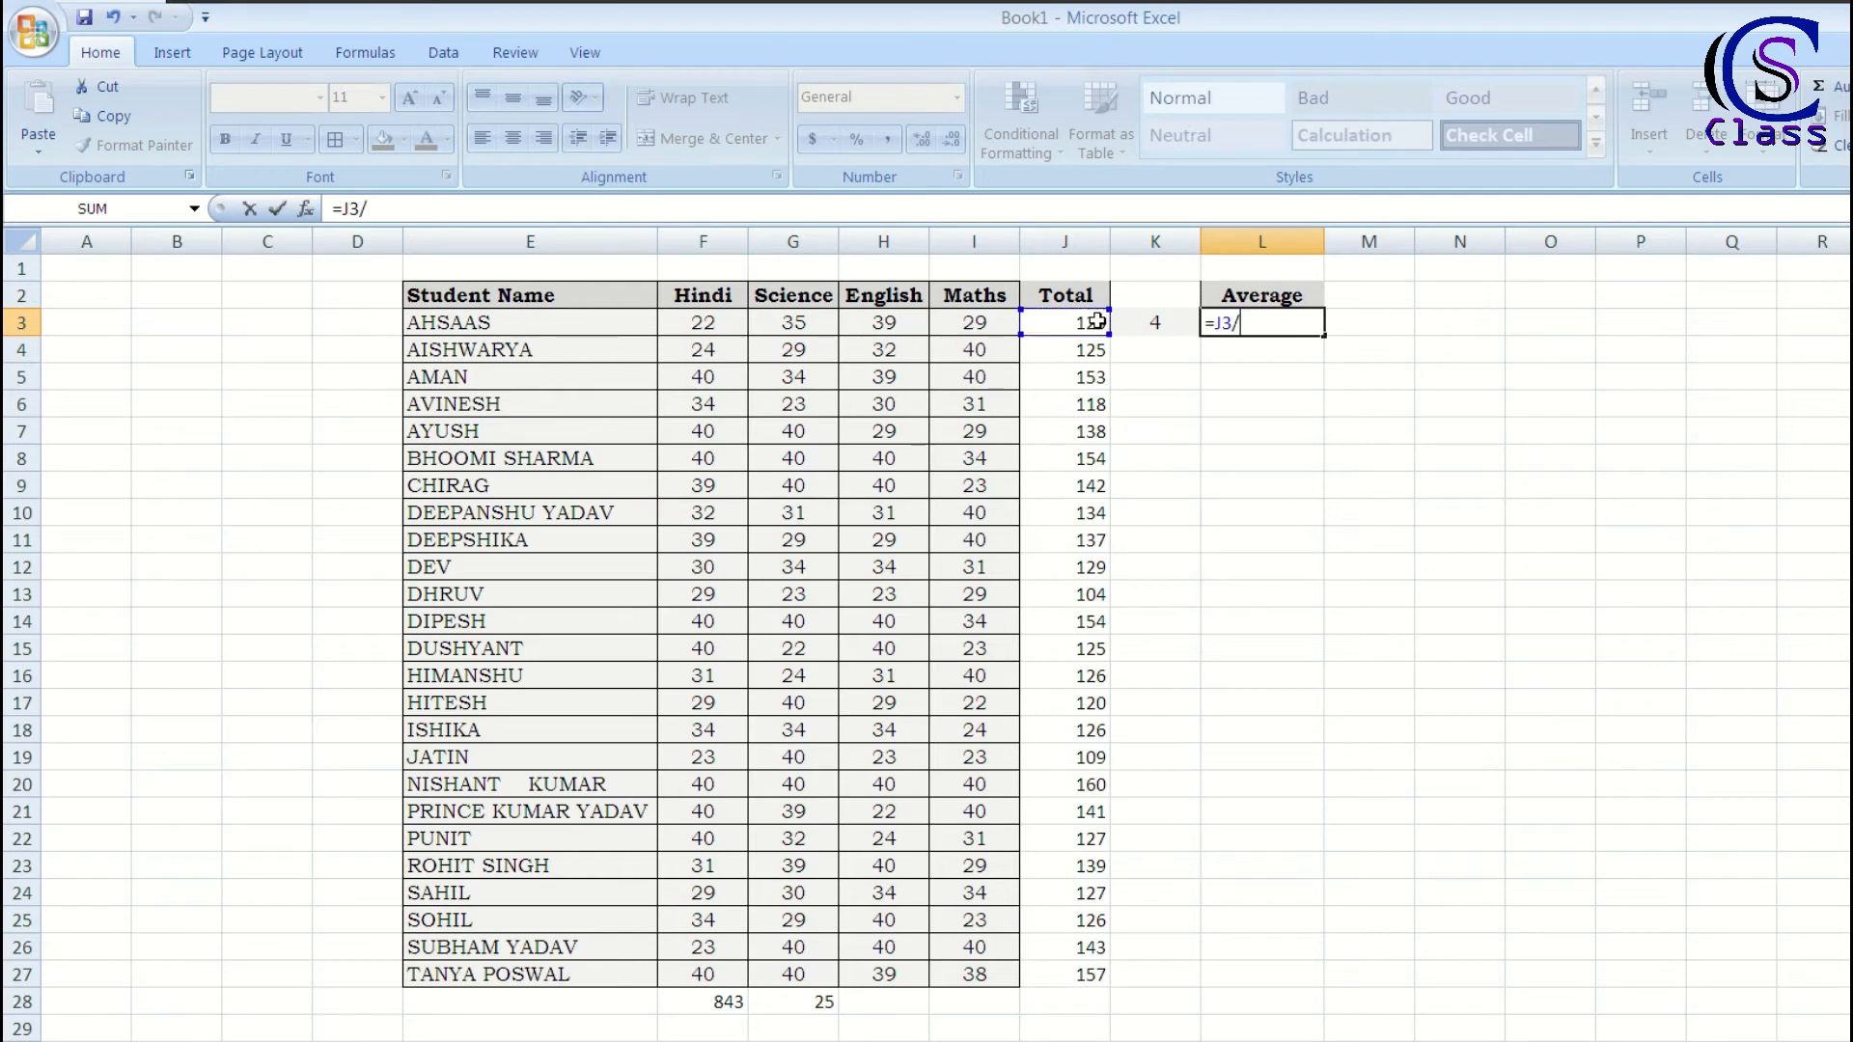
click(1155, 322)
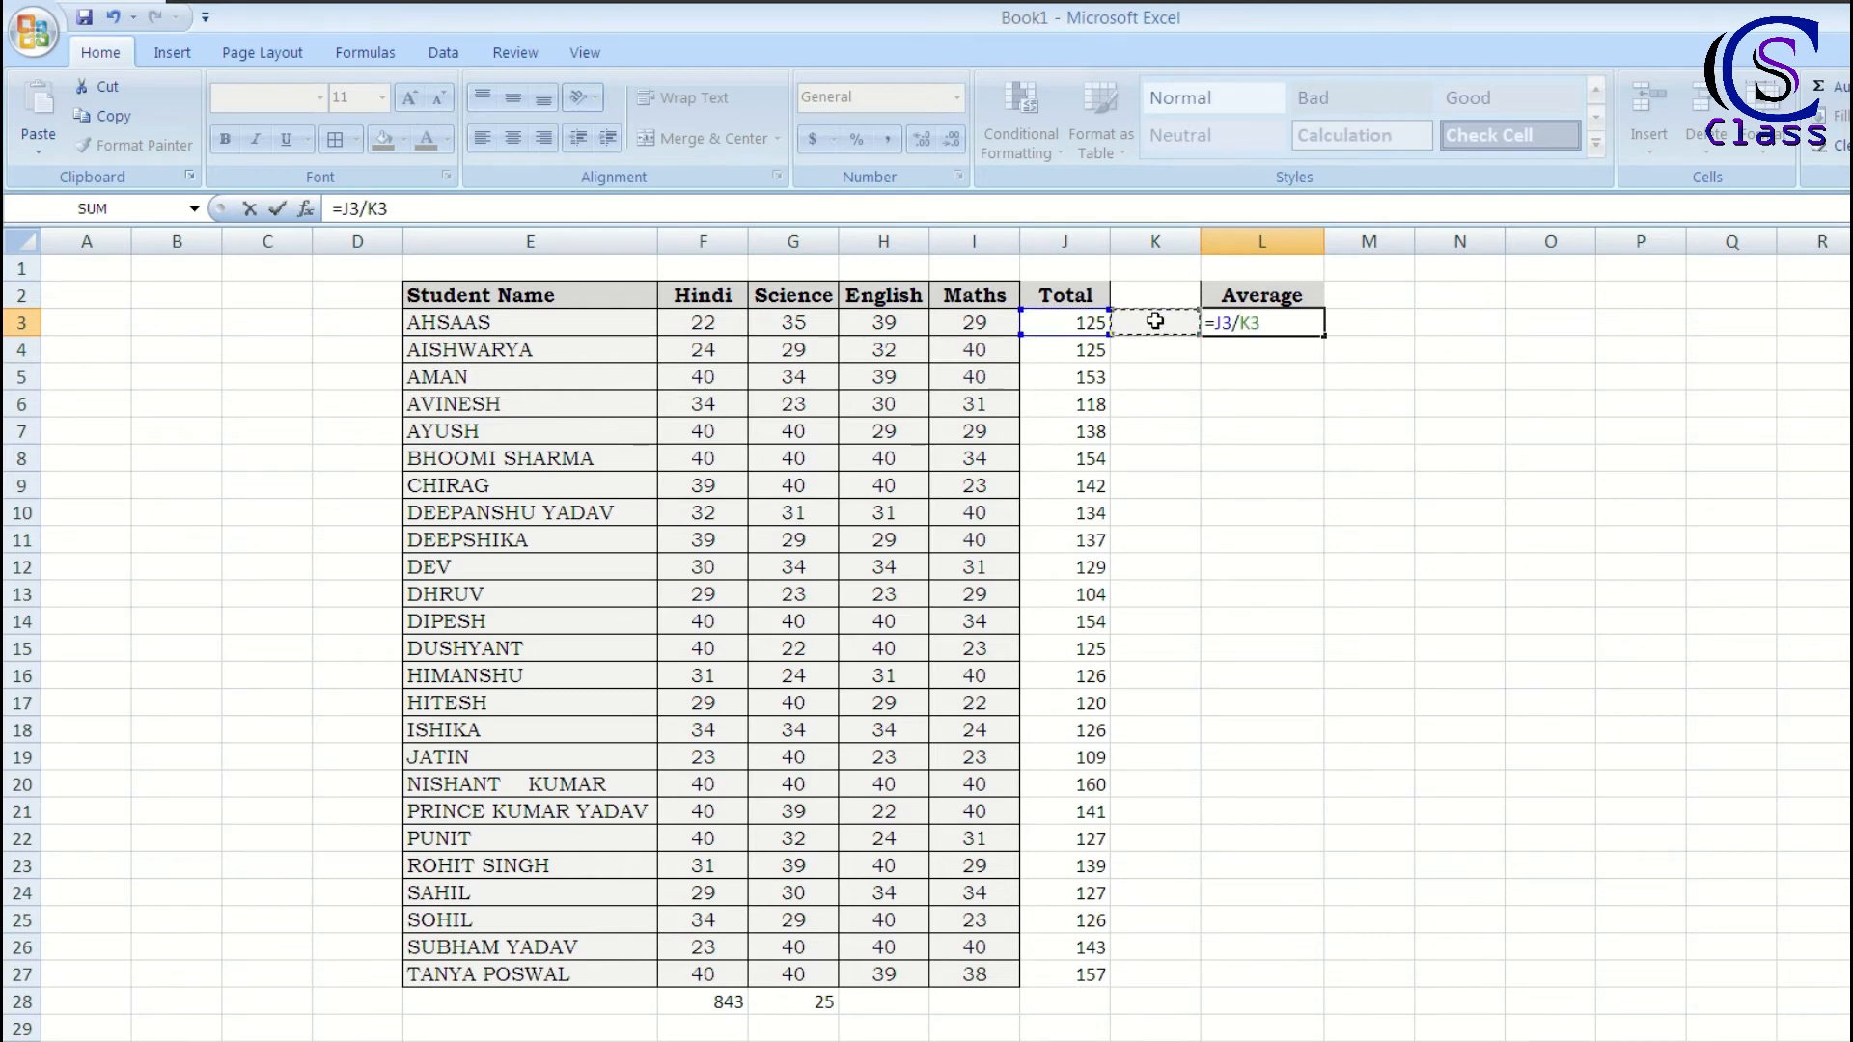
key(Return)
Step: Fill the average formula from L3 down through L27 and inspect the references in the copies in L4 to L7
click(1245, 322)
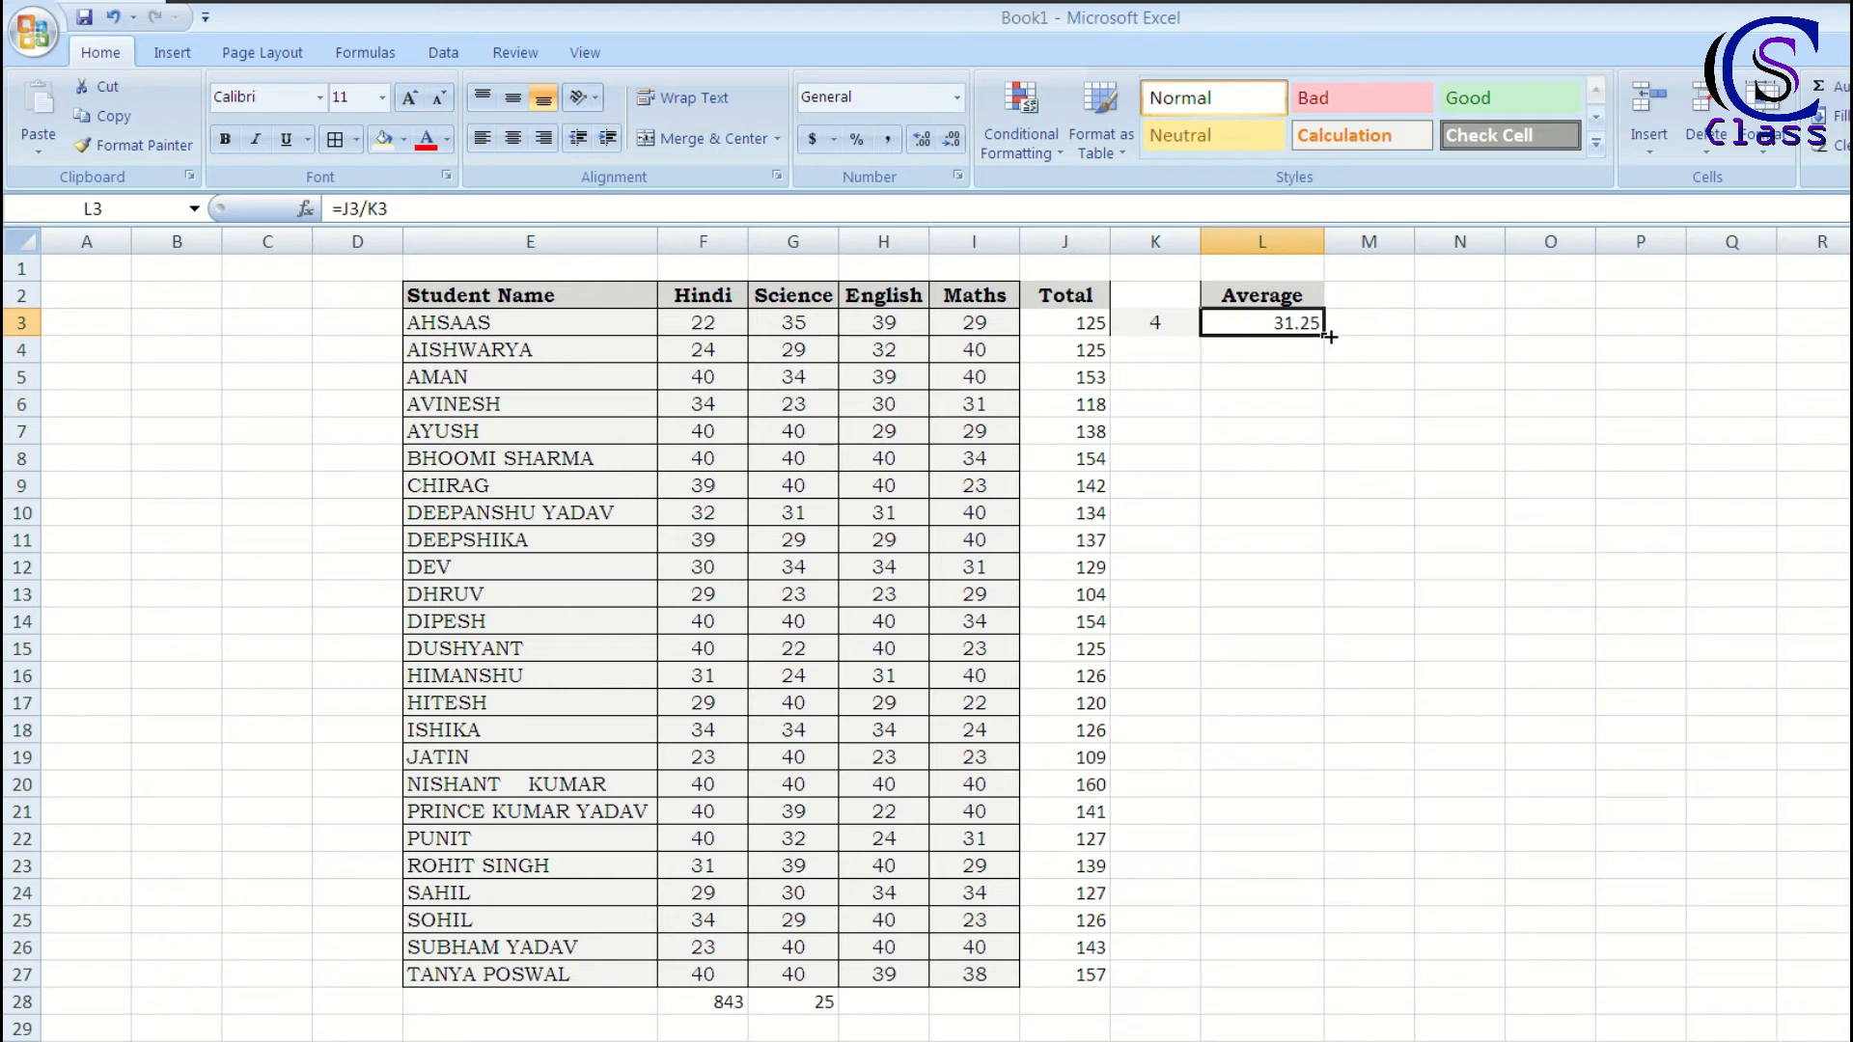
drag(1326, 335, 1333, 982)
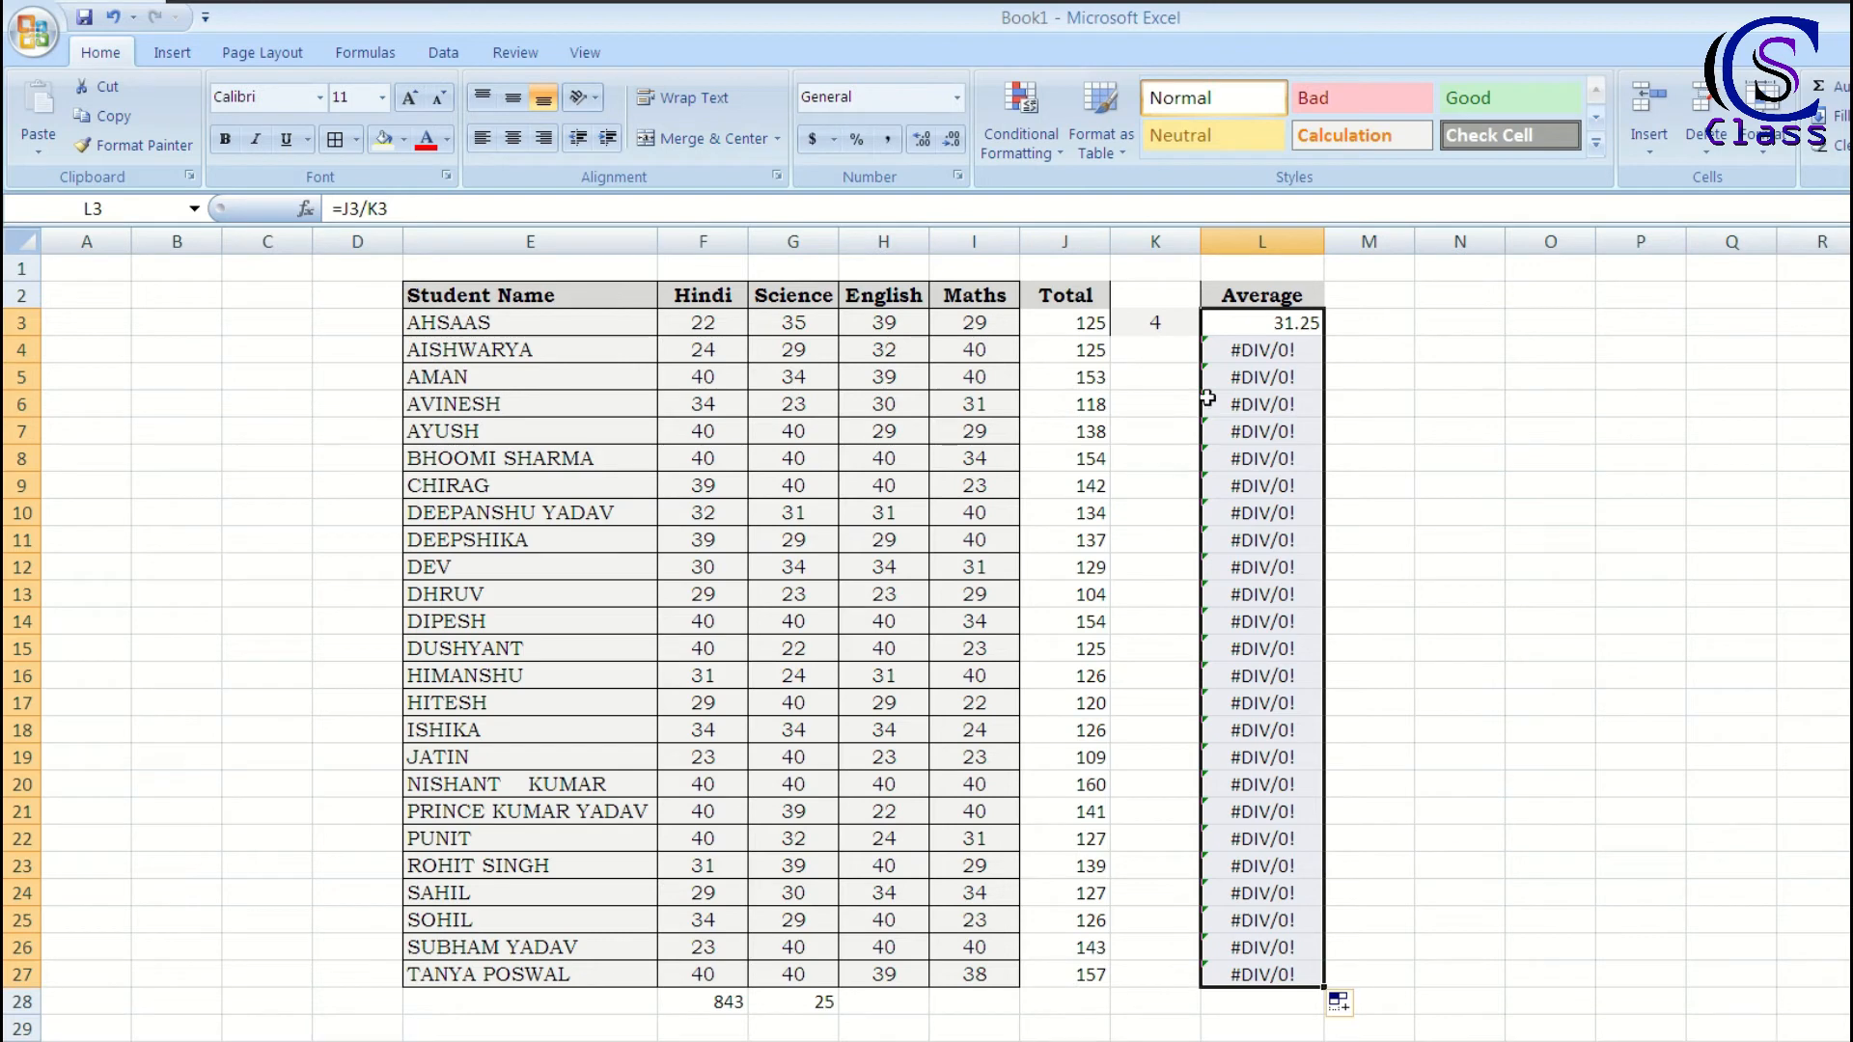
click(1248, 353)
click(1248, 379)
click(1249, 402)
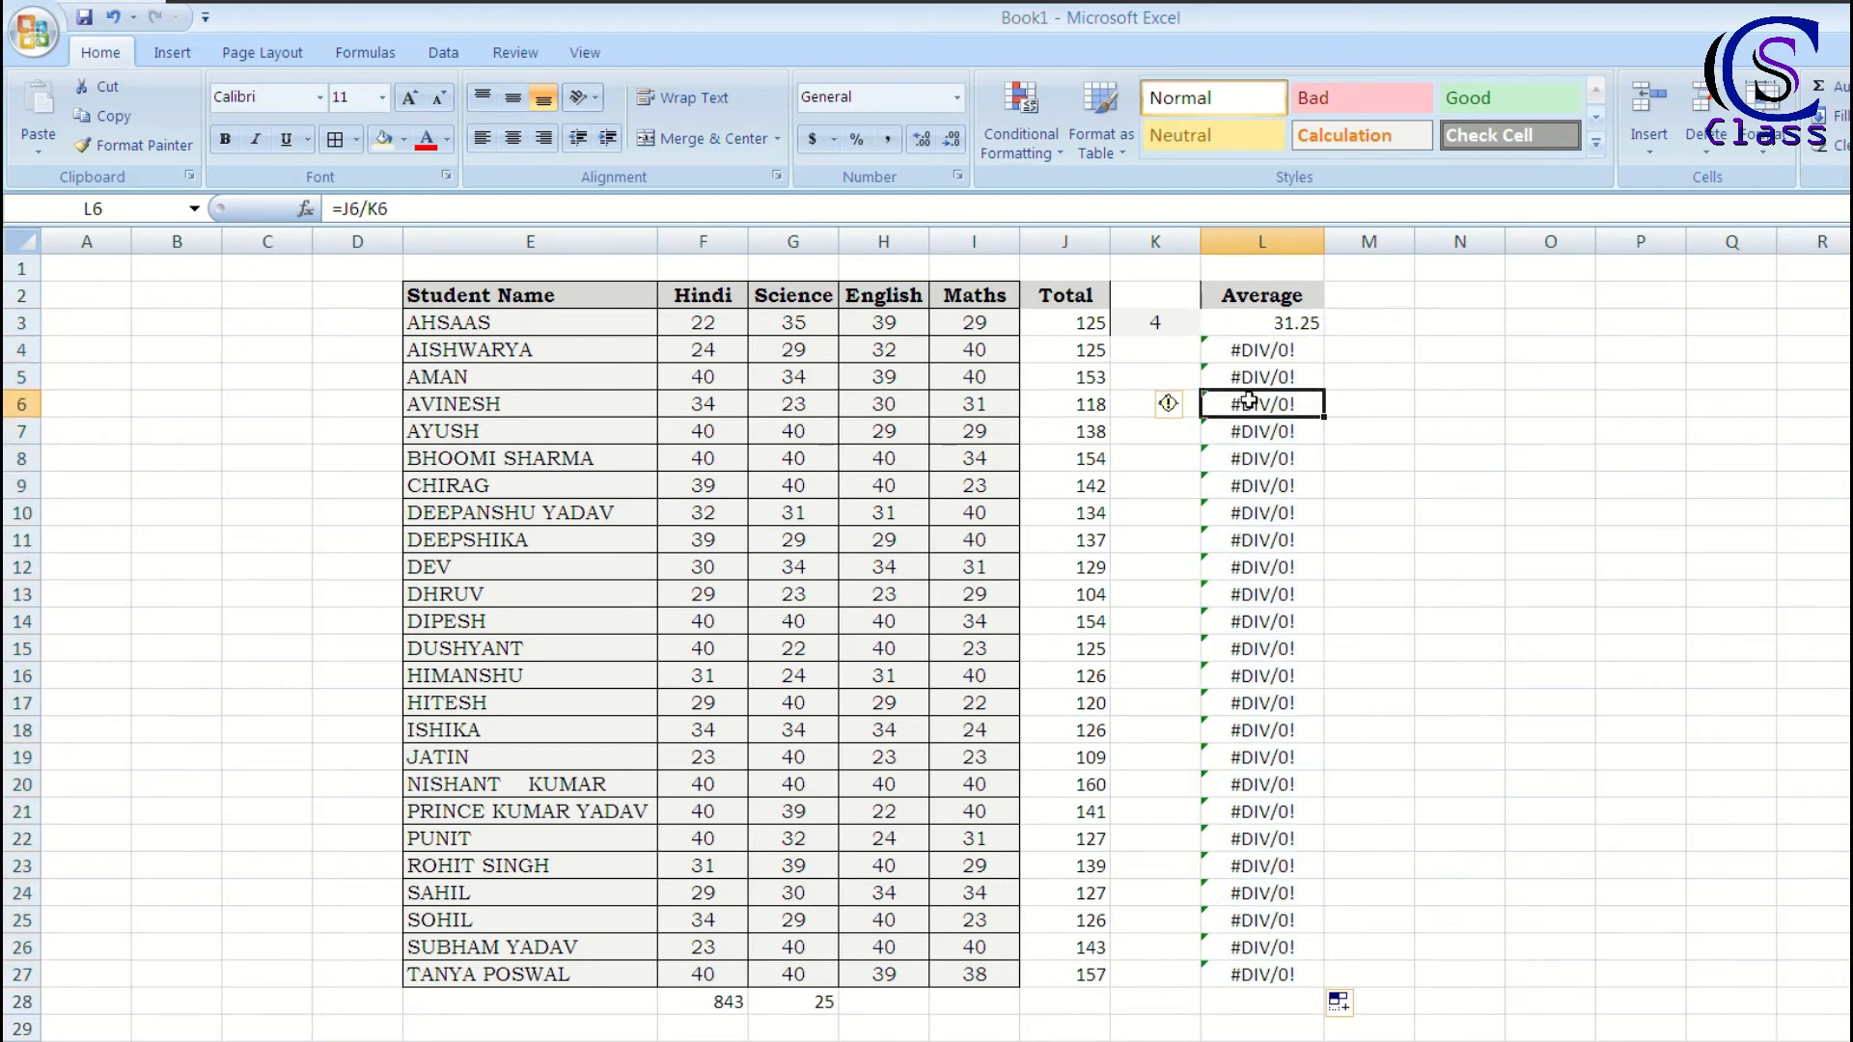
click(1246, 433)
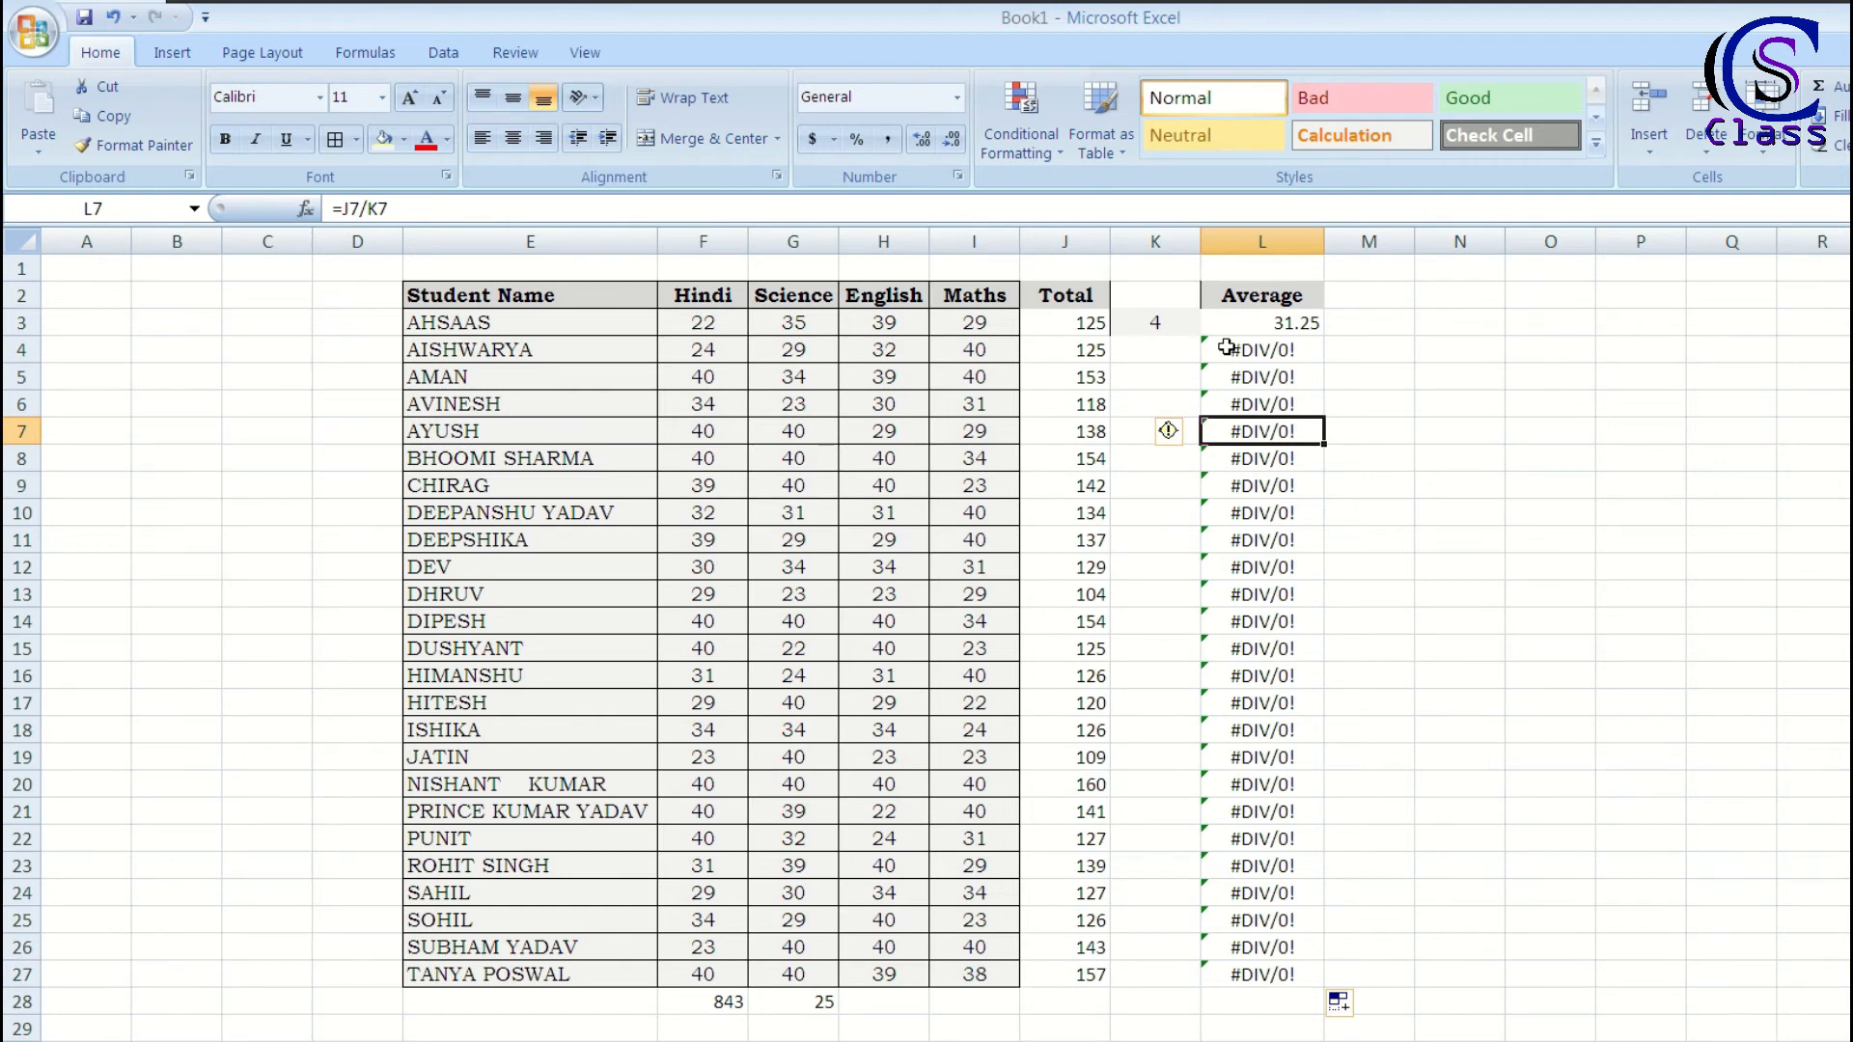
Step: Clear the copied average formulas from L4:L27
drag(1226, 347, 1279, 966)
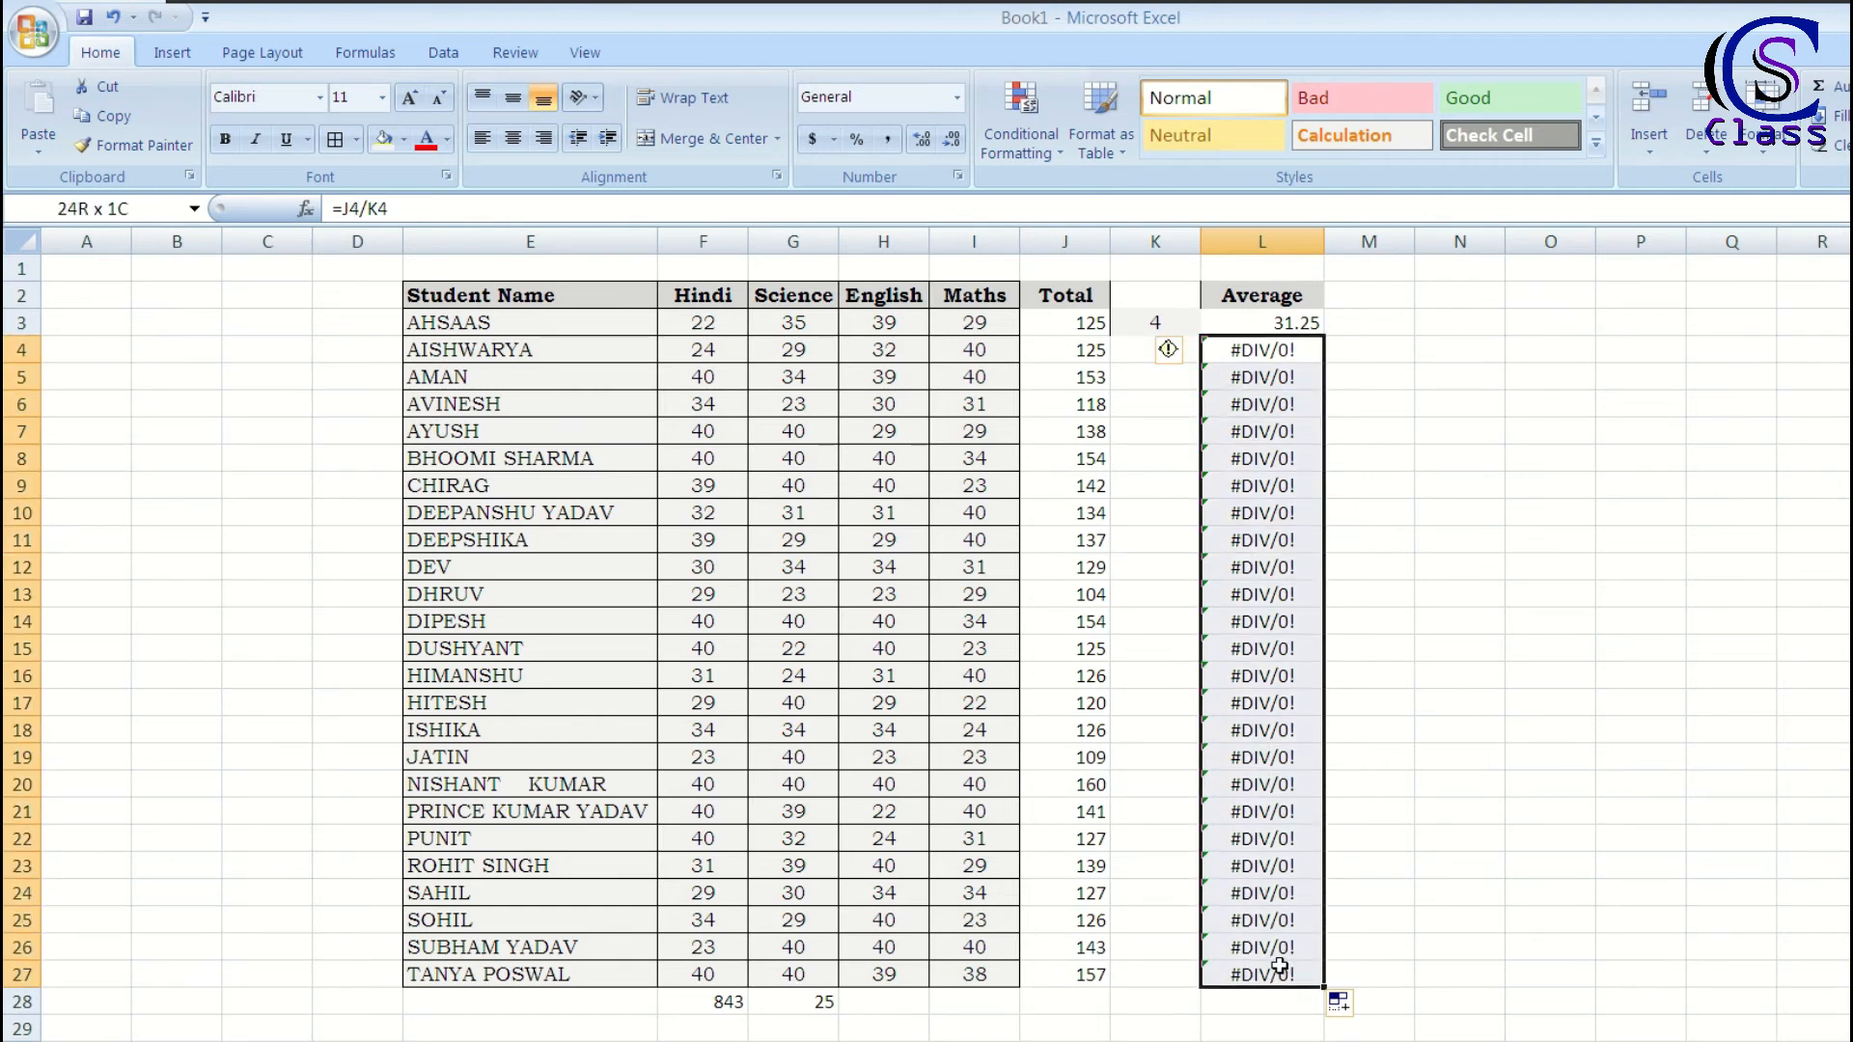
key(Delete)
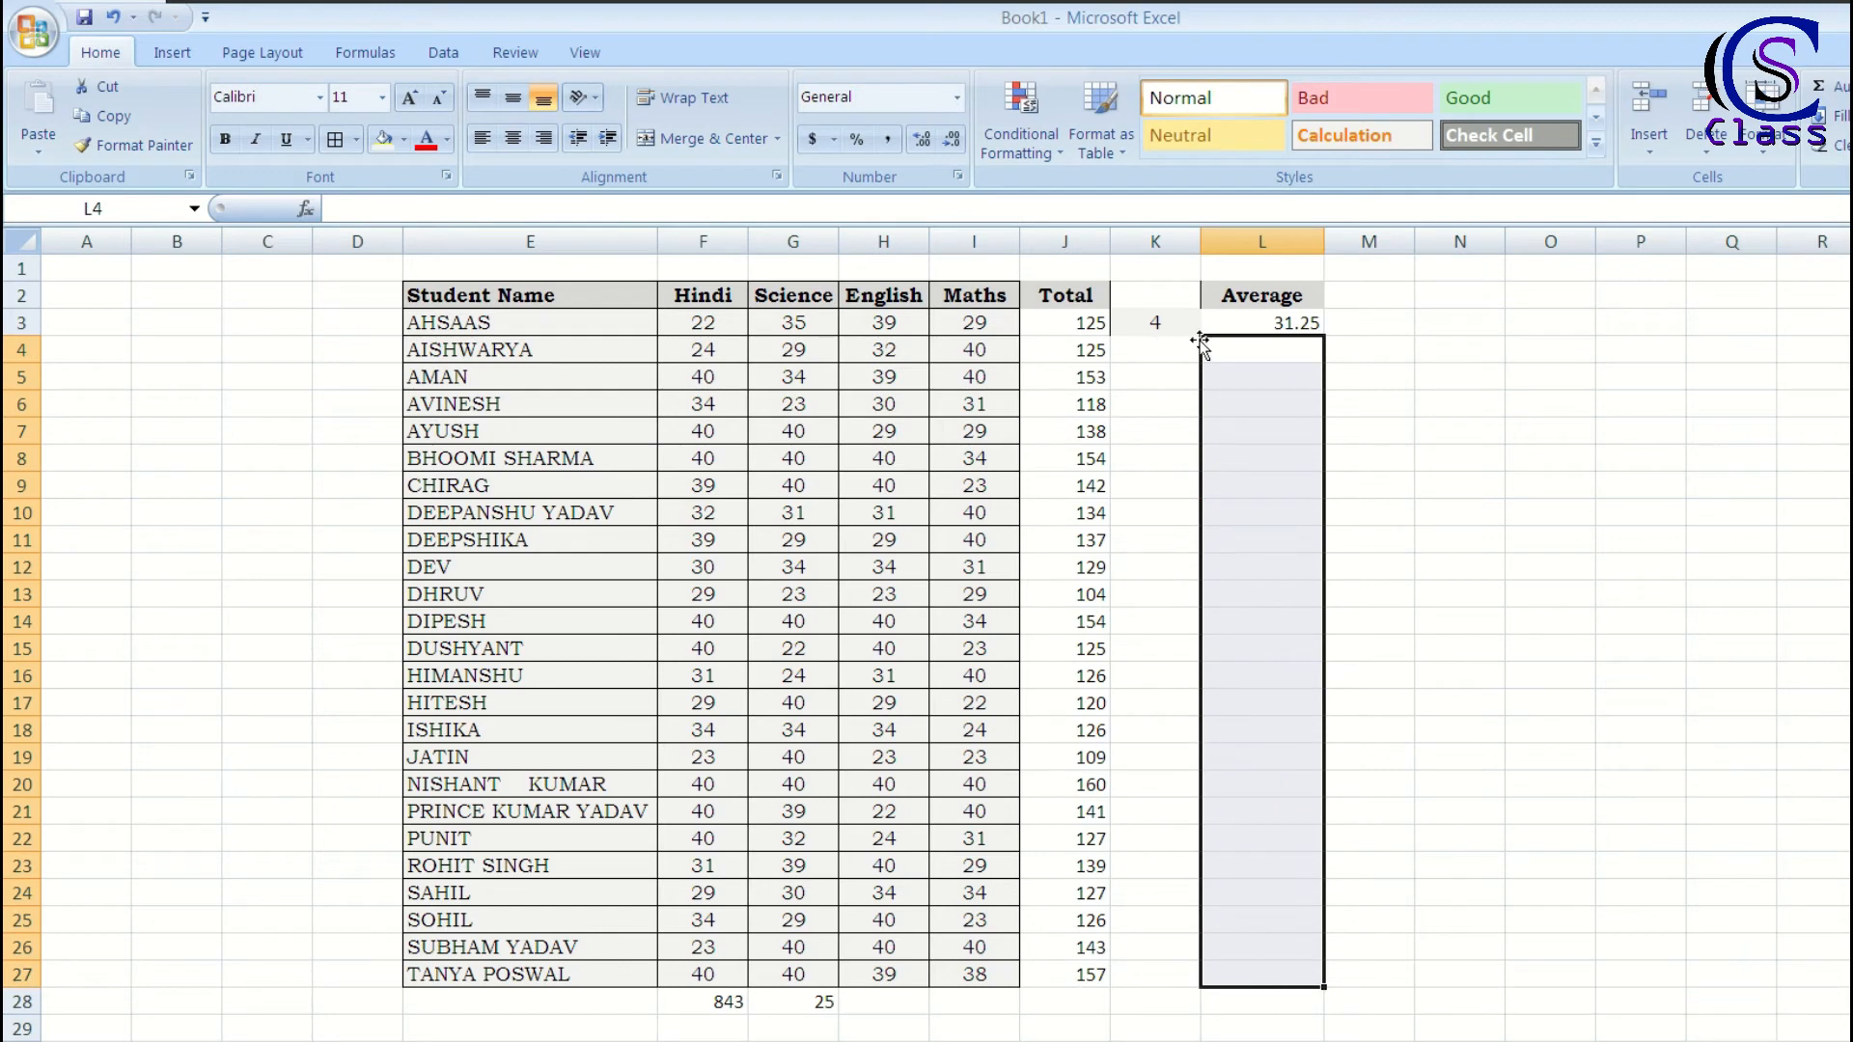
Step: Make the divisor reference in L3 absolute, =J3/$K$3, and fill the formula down through L27
click(1238, 324)
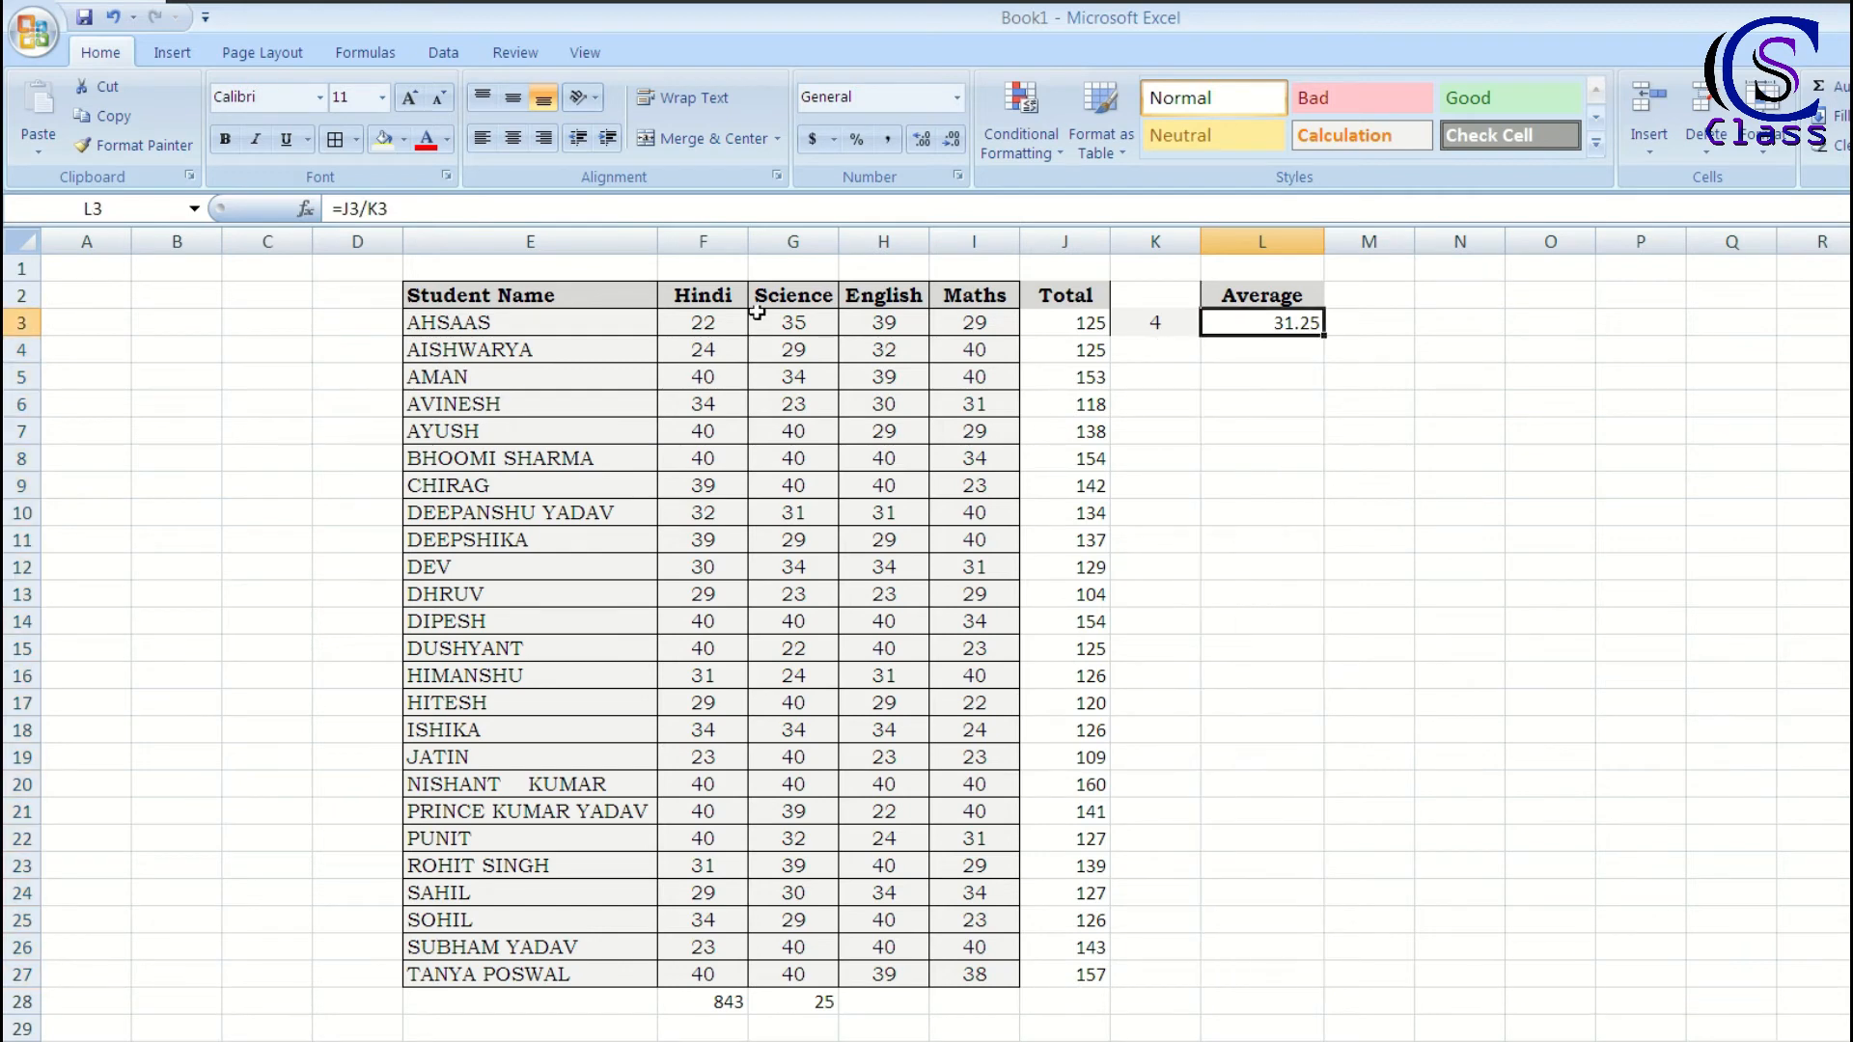
click(370, 206)
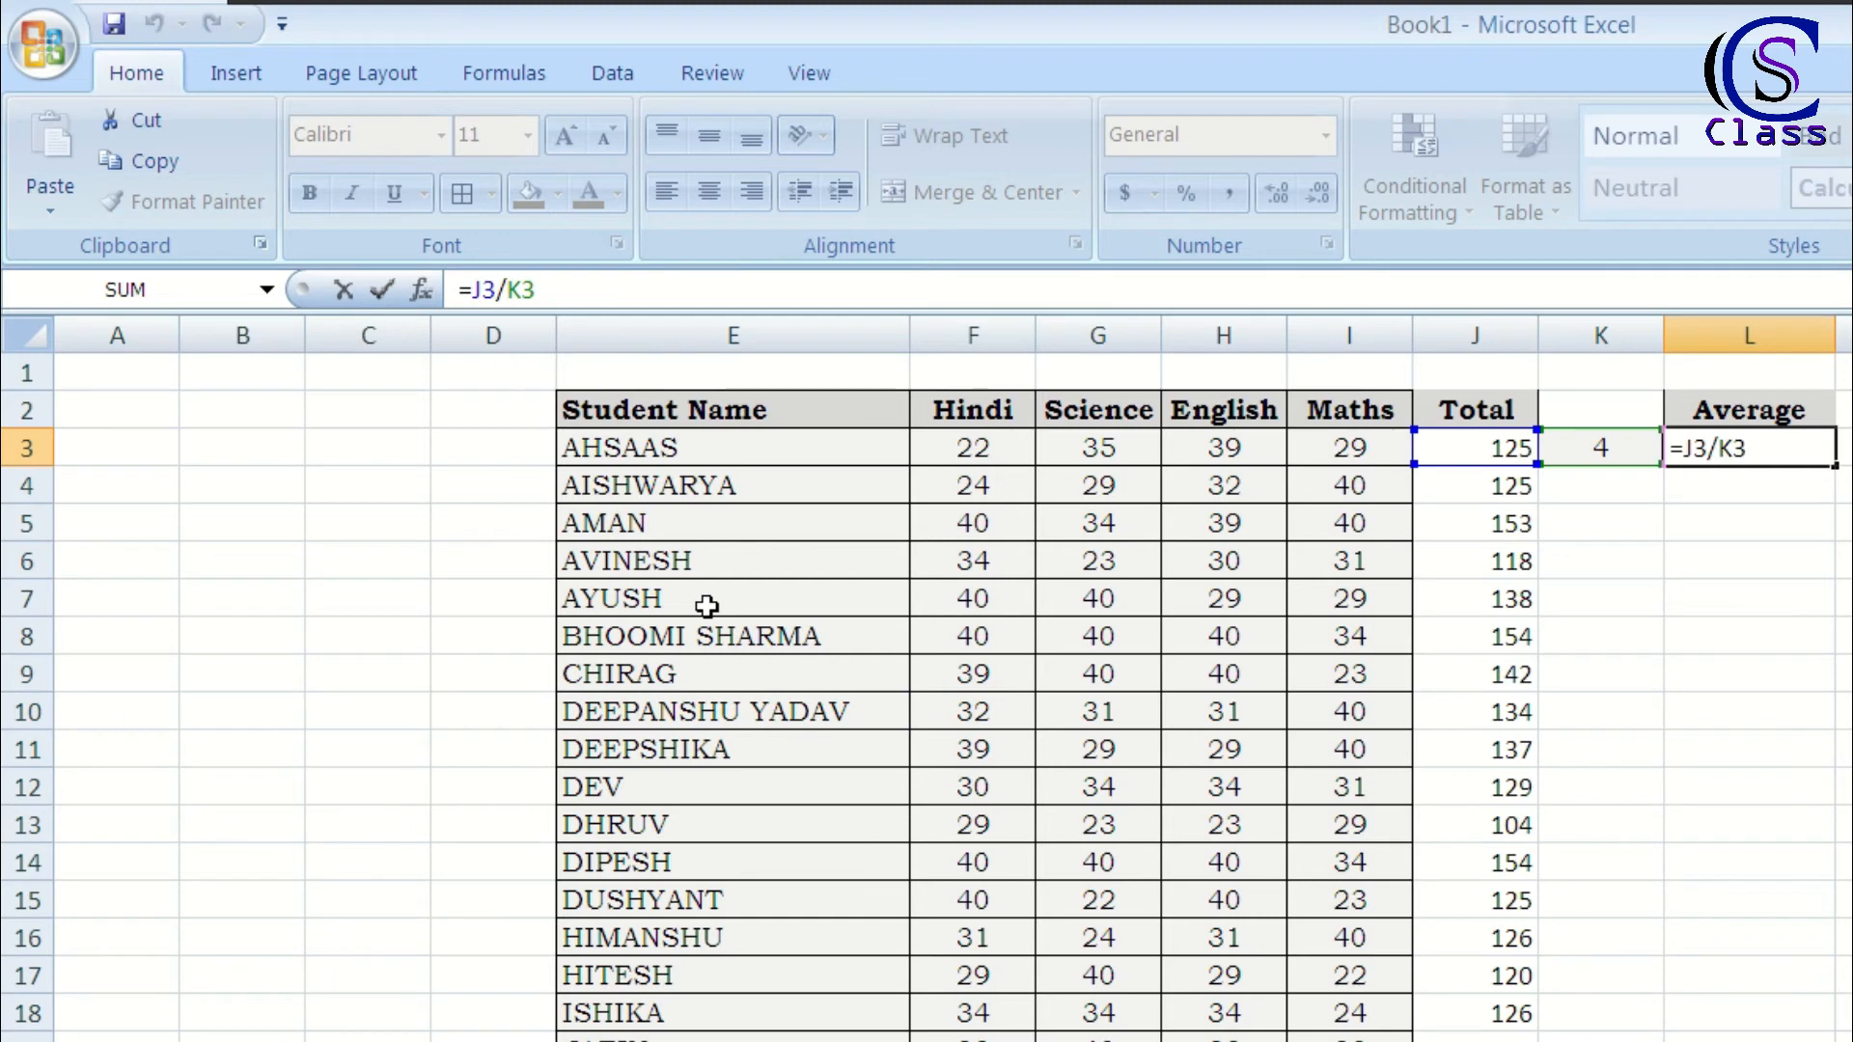
text($)
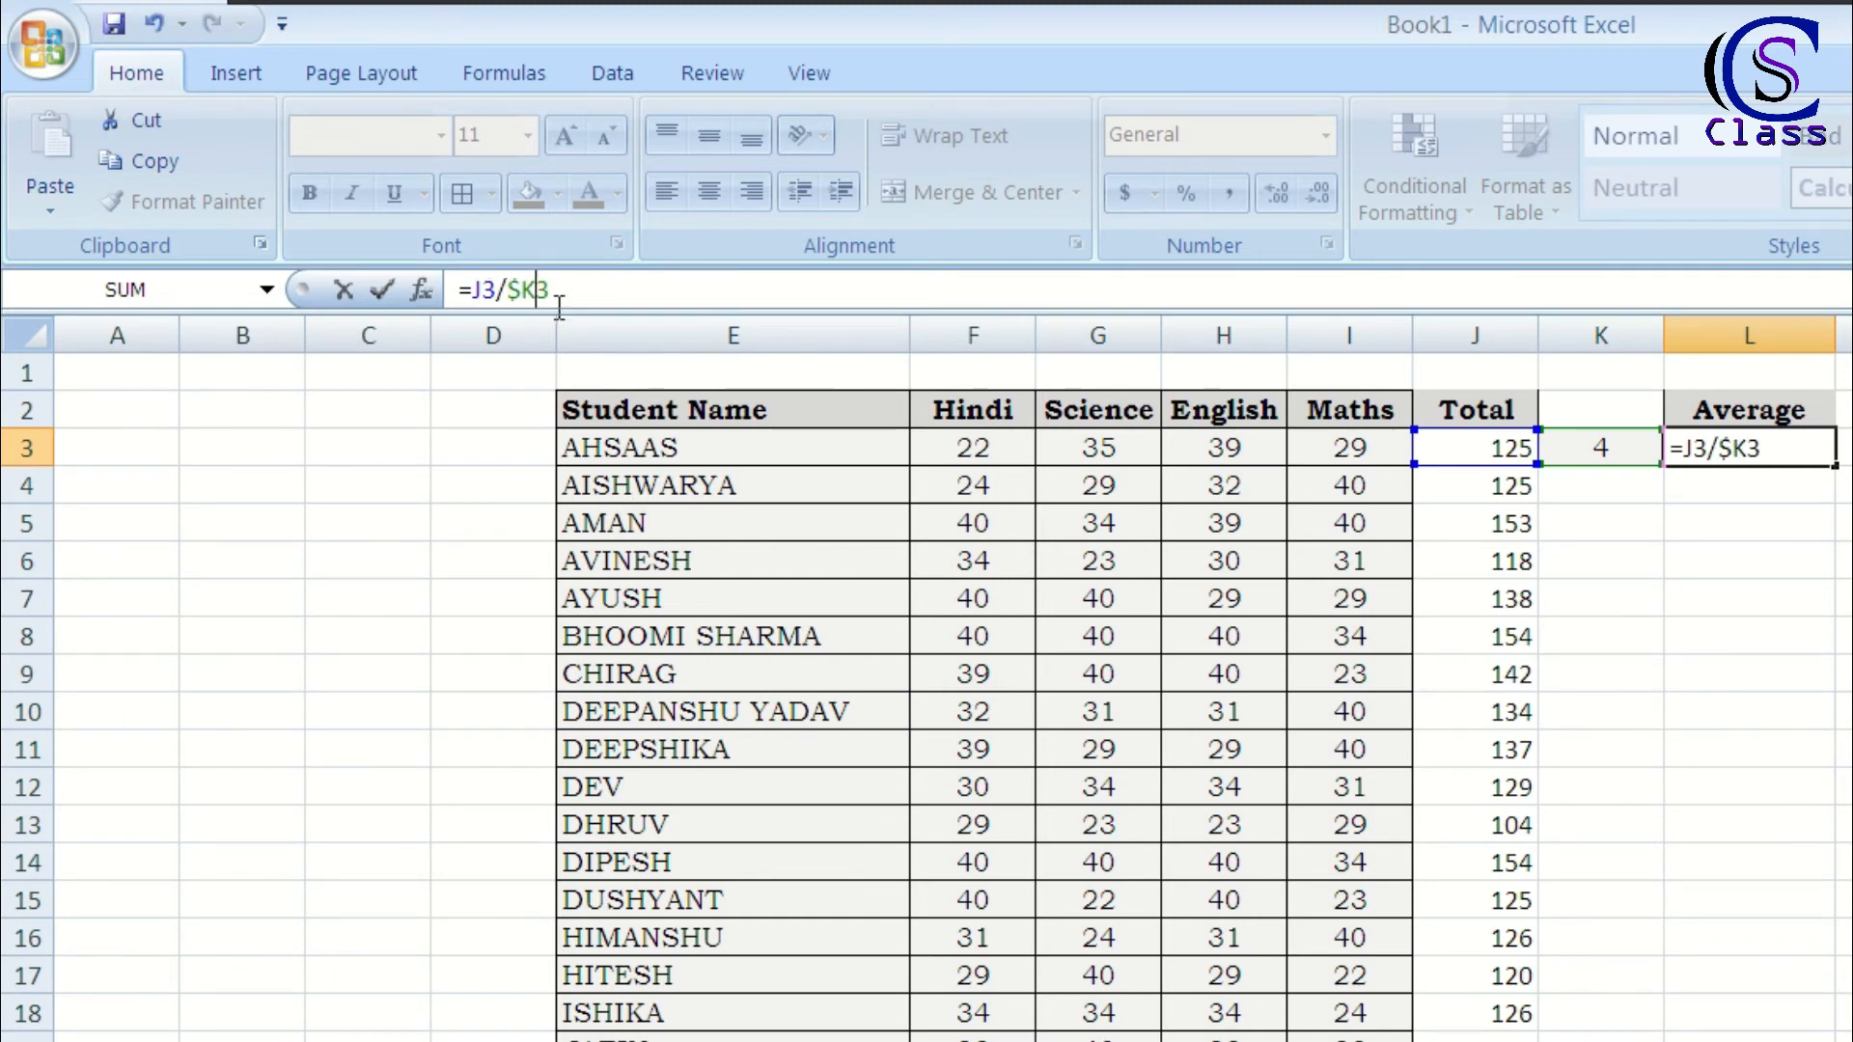
key(Right)
text($)
key(Return)
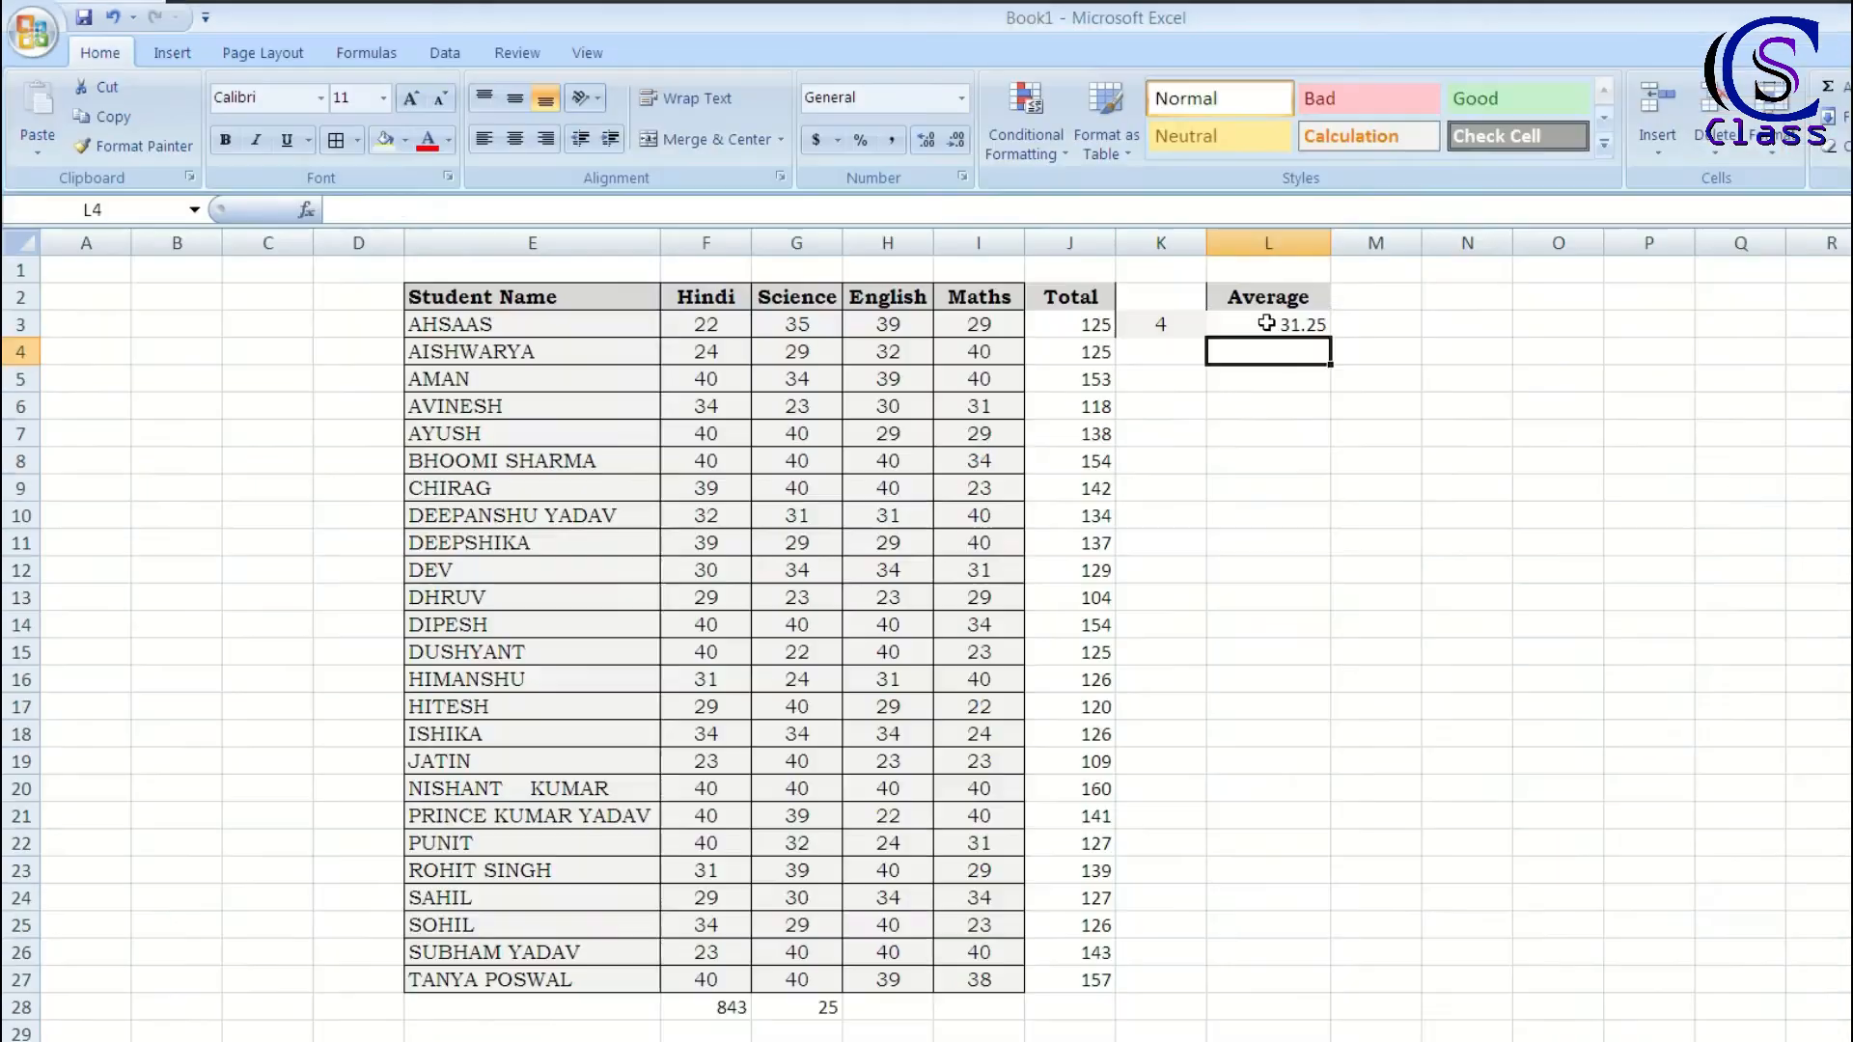
click(1730, 447)
drag(1331, 338, 1337, 985)
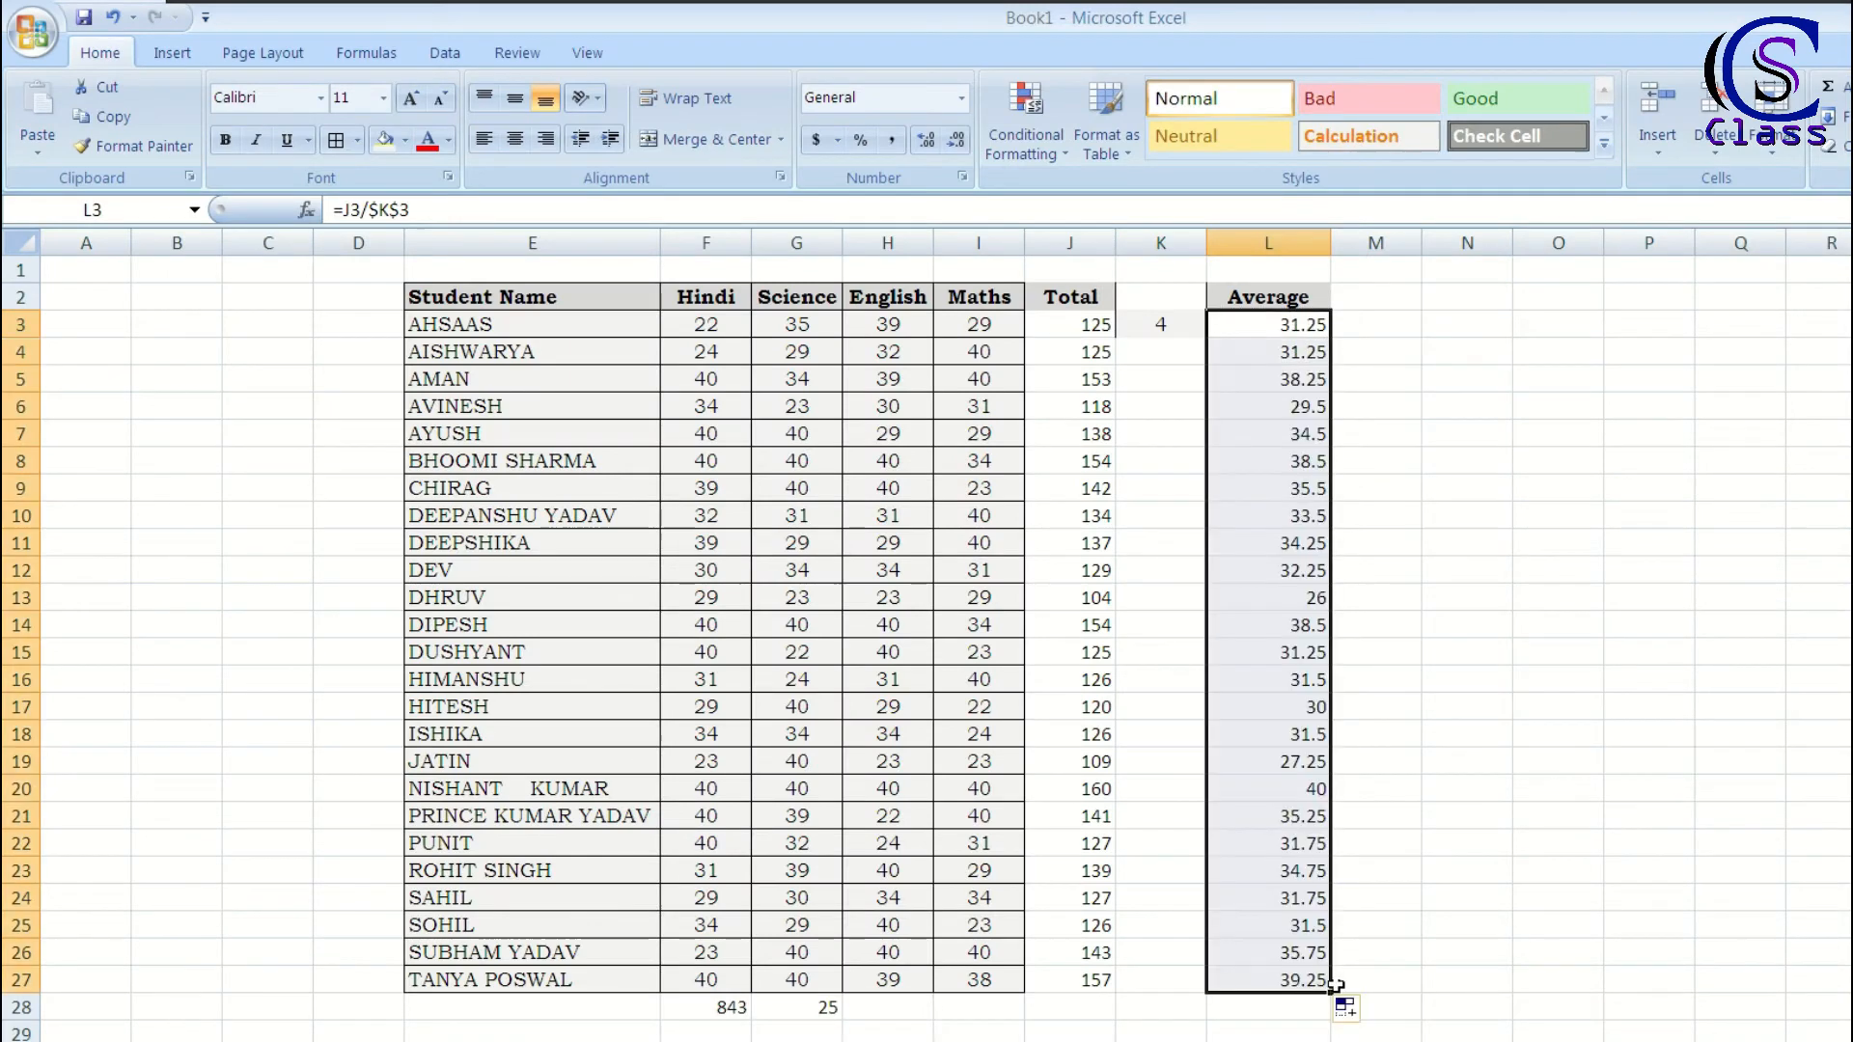
Step: Check the copied Average formulas in several rows against the fixed divisor cell K3
click(1281, 400)
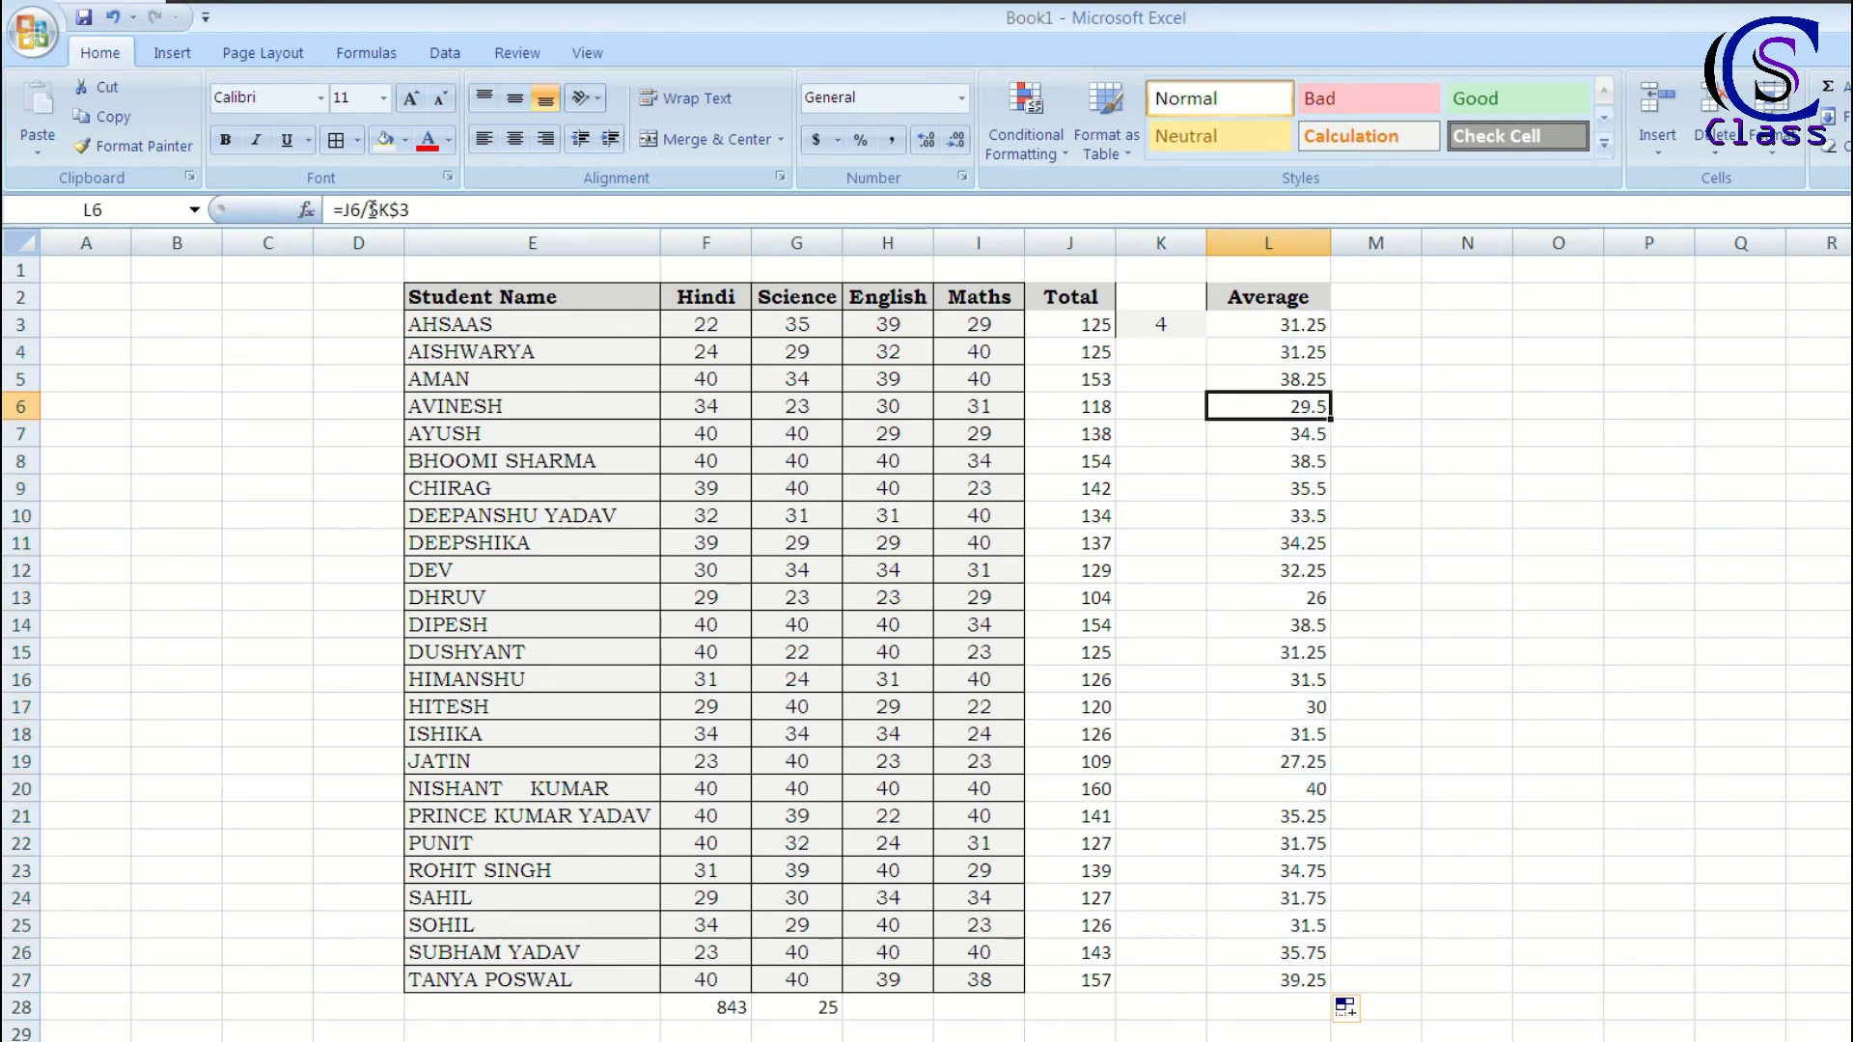
click(1194, 349)
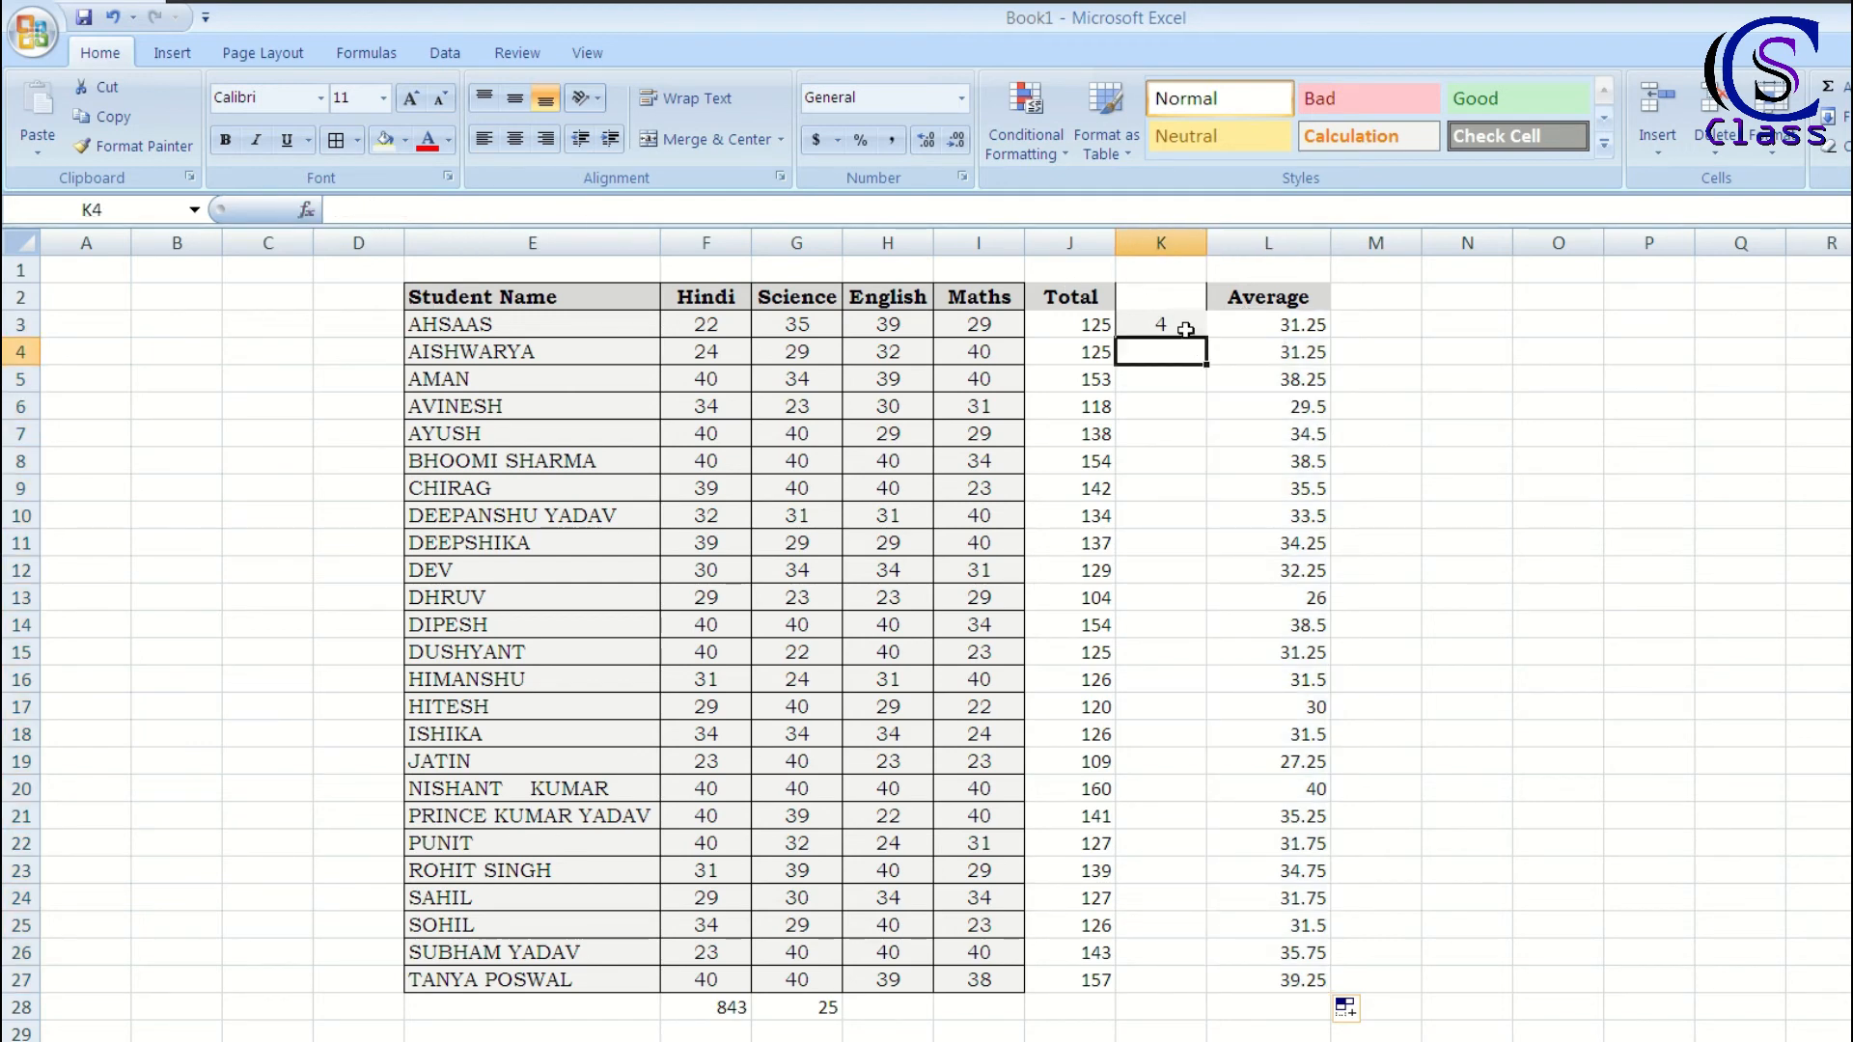
click(1185, 329)
click(1224, 379)
click(1226, 407)
click(1231, 436)
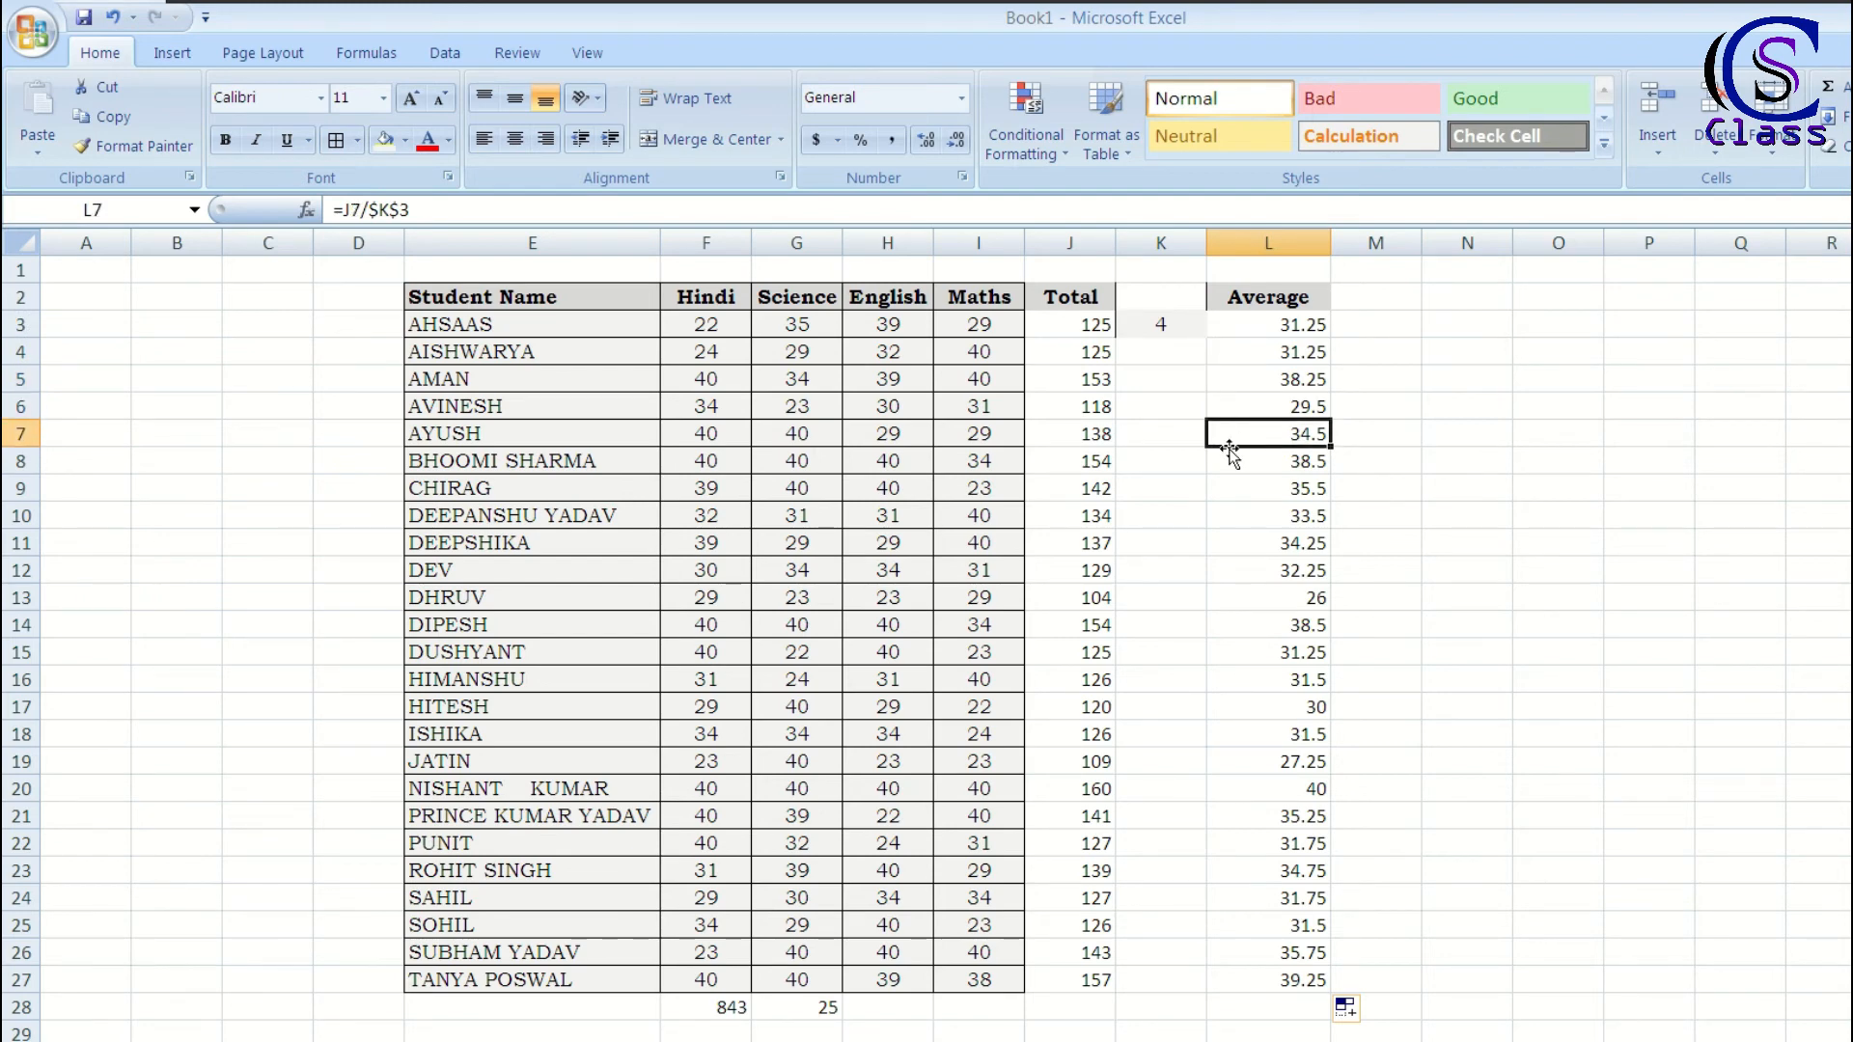
key(Down)
key(Down)
key(Down)
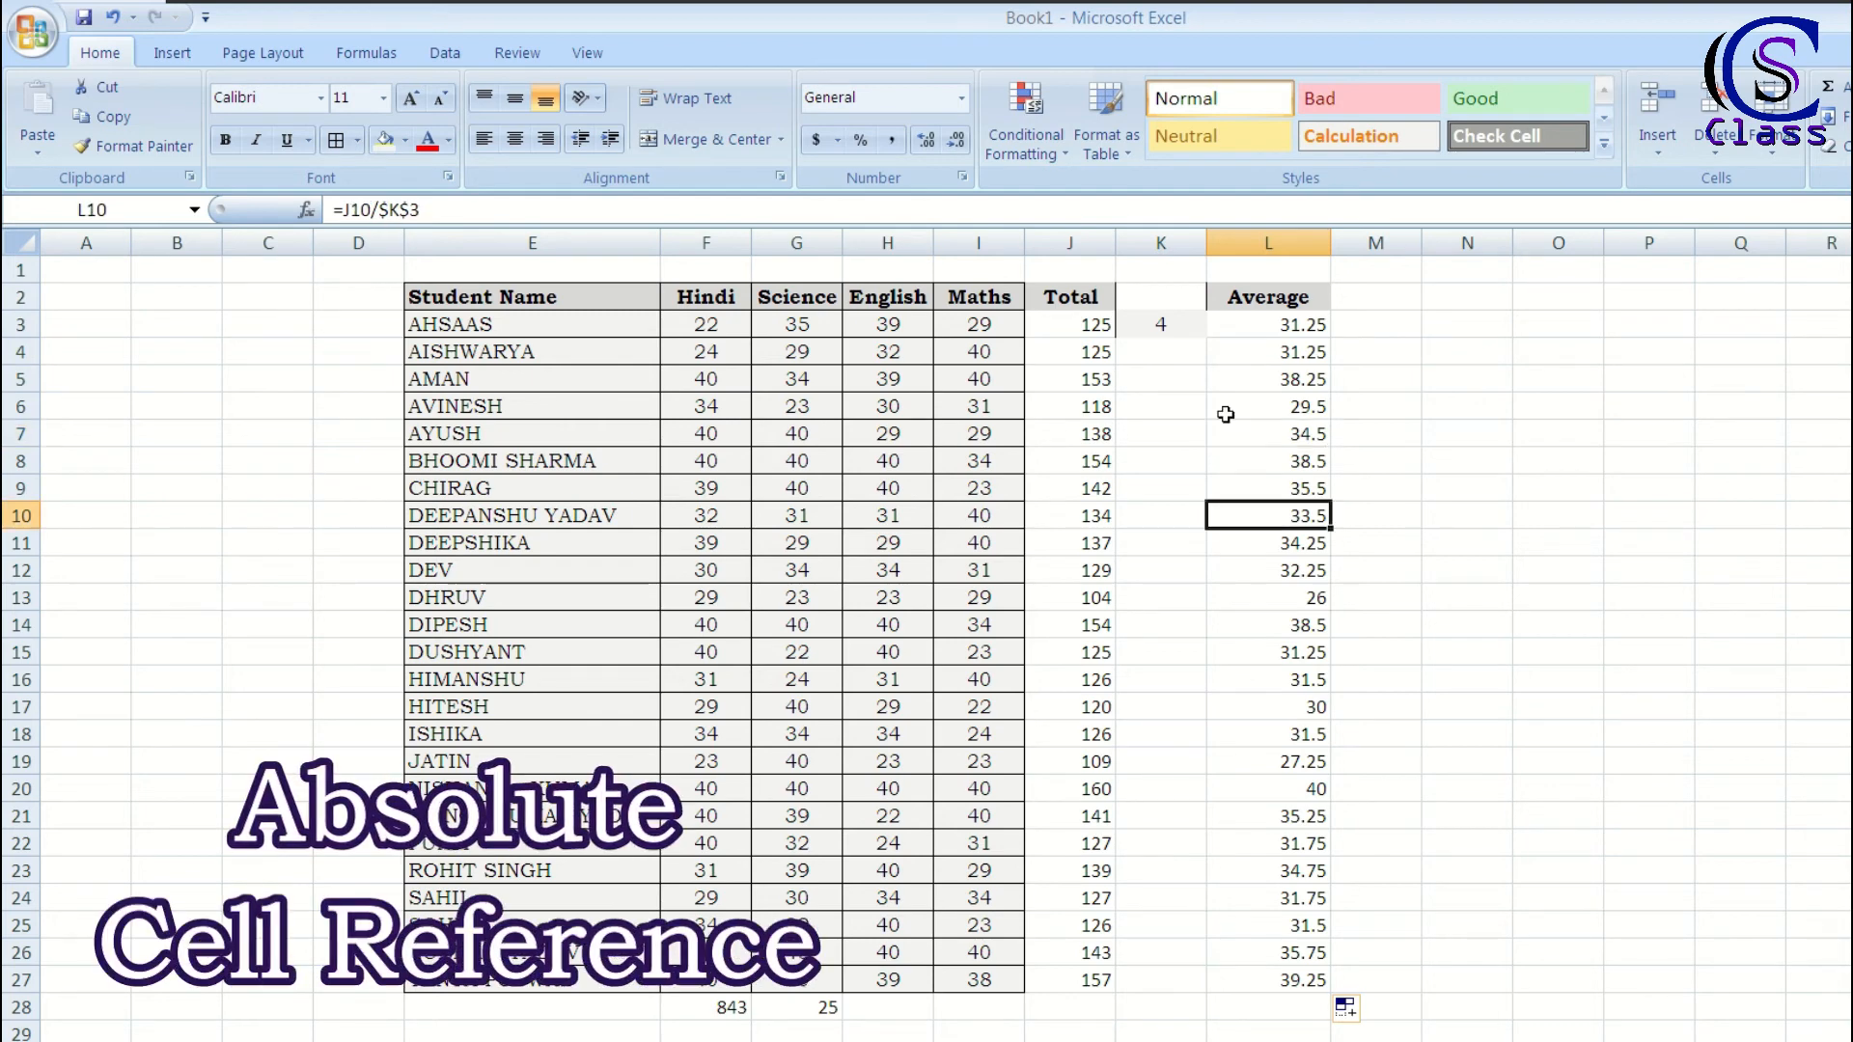
click(1166, 326)
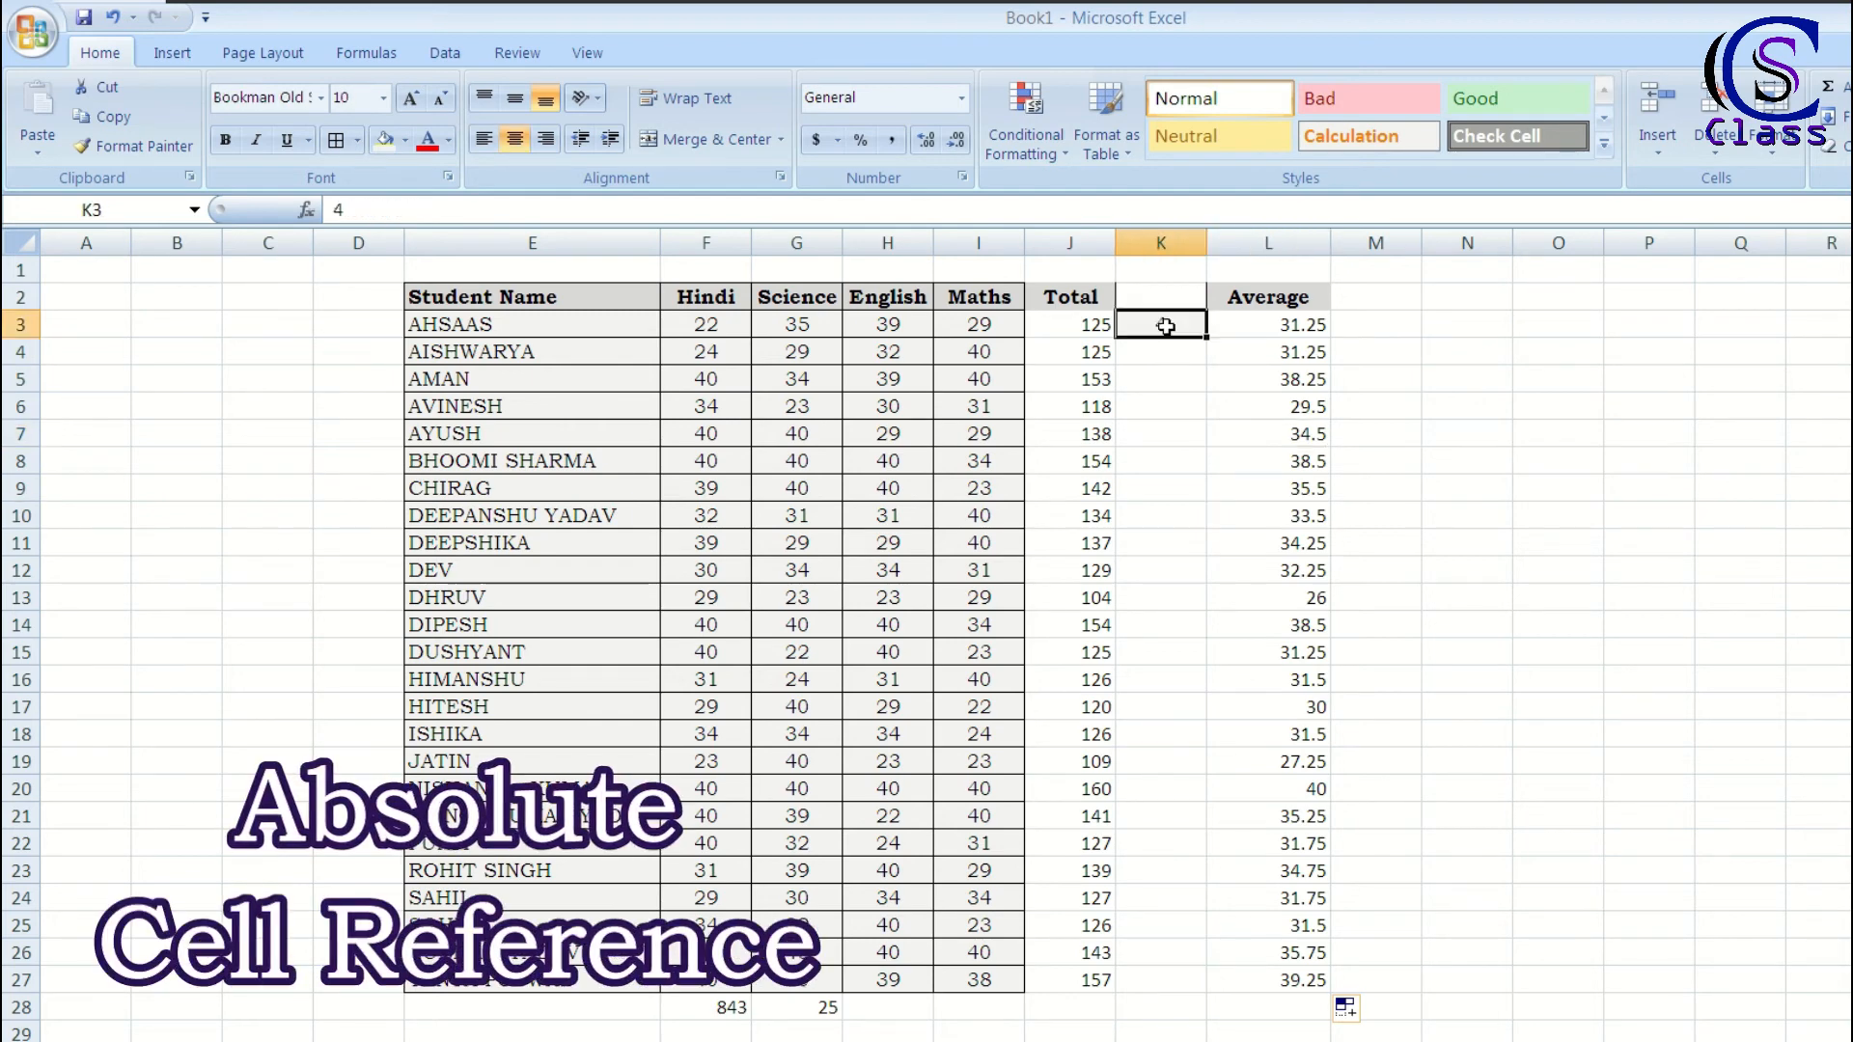
Step: Change the divisor in the L3 average formula to a mixed reference, making it =J3/K$3
click(1250, 329)
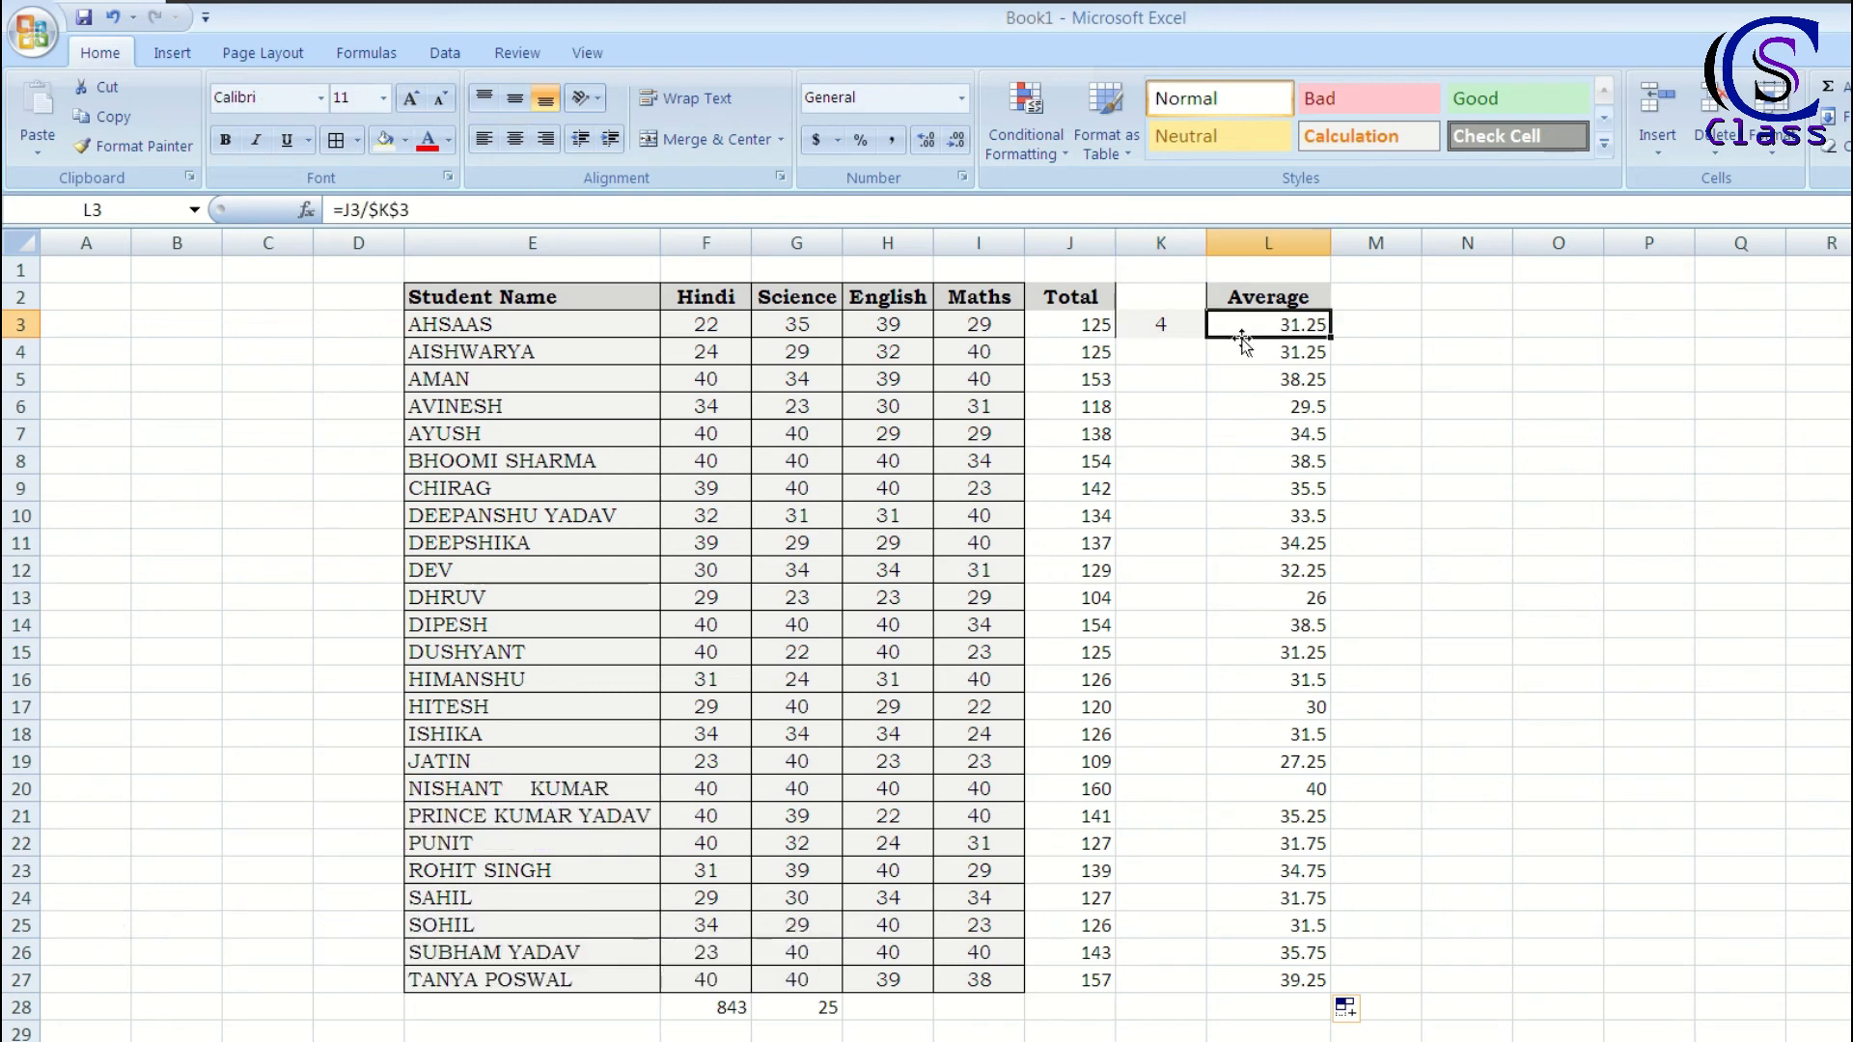
key(Left)
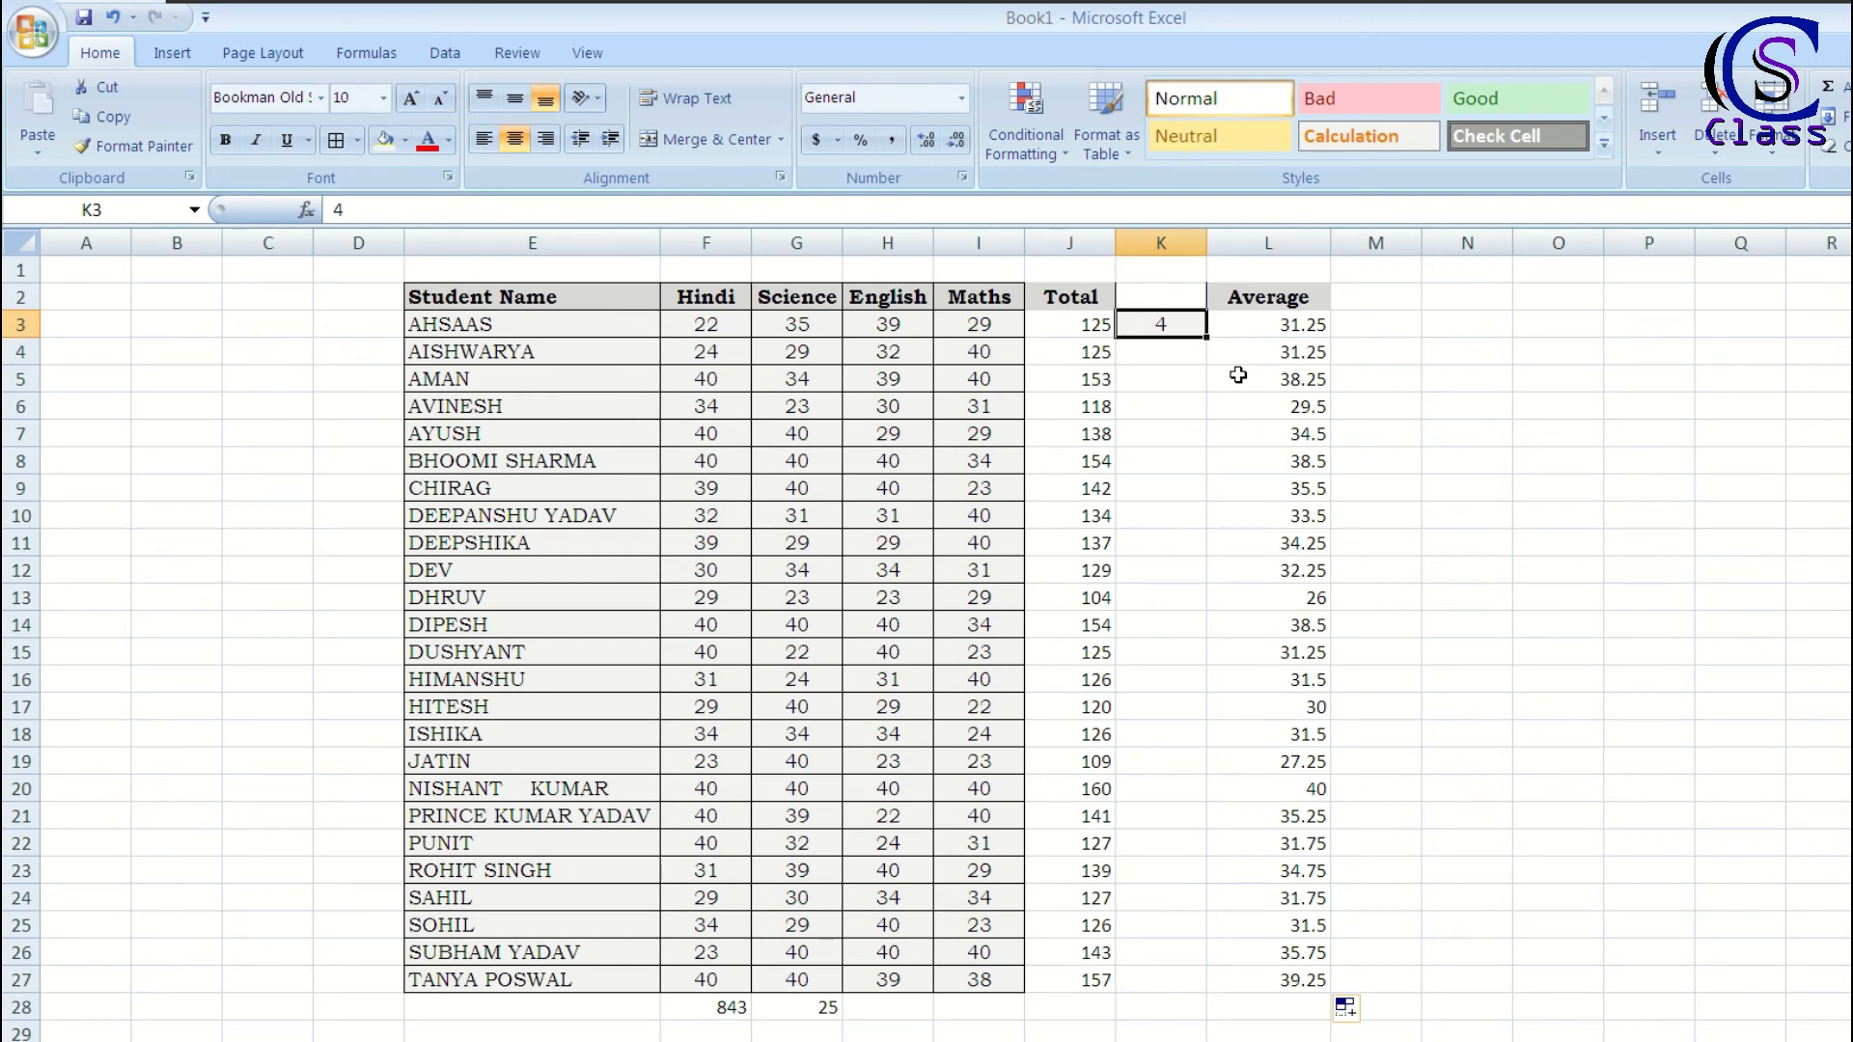
key(Right)
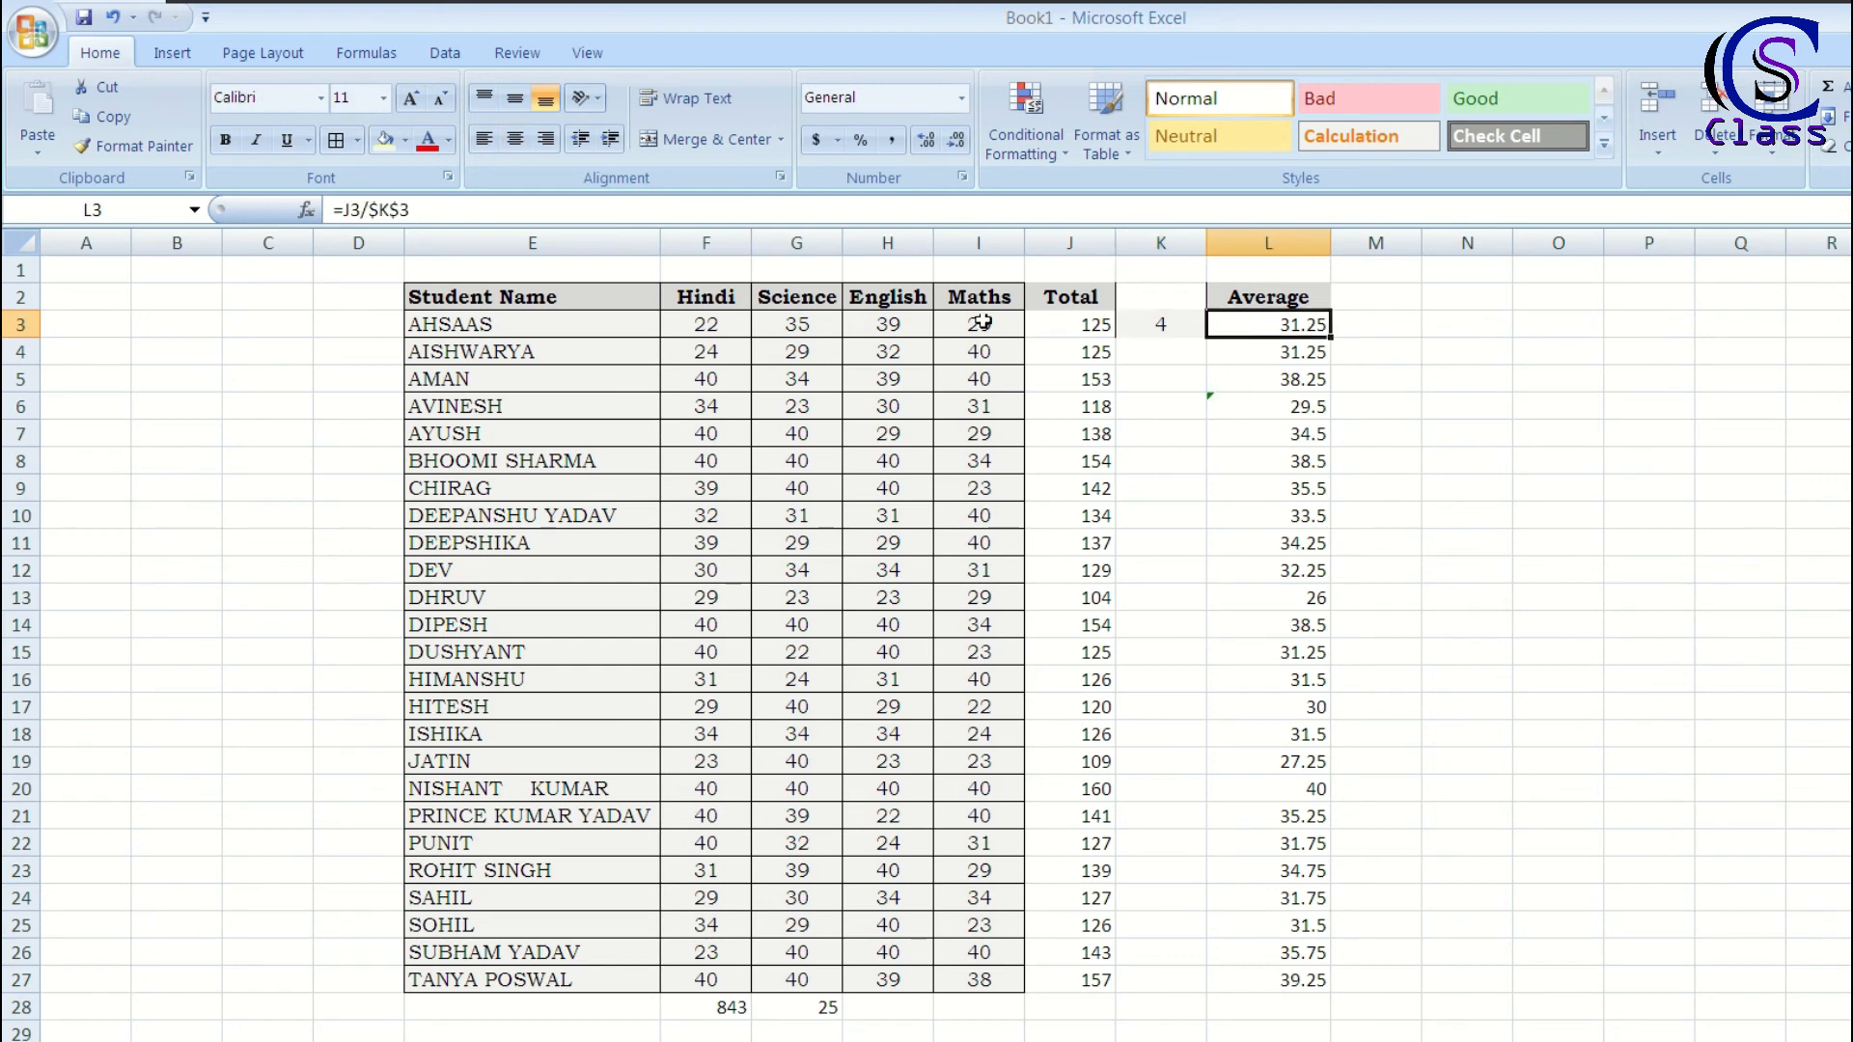
click(384, 208)
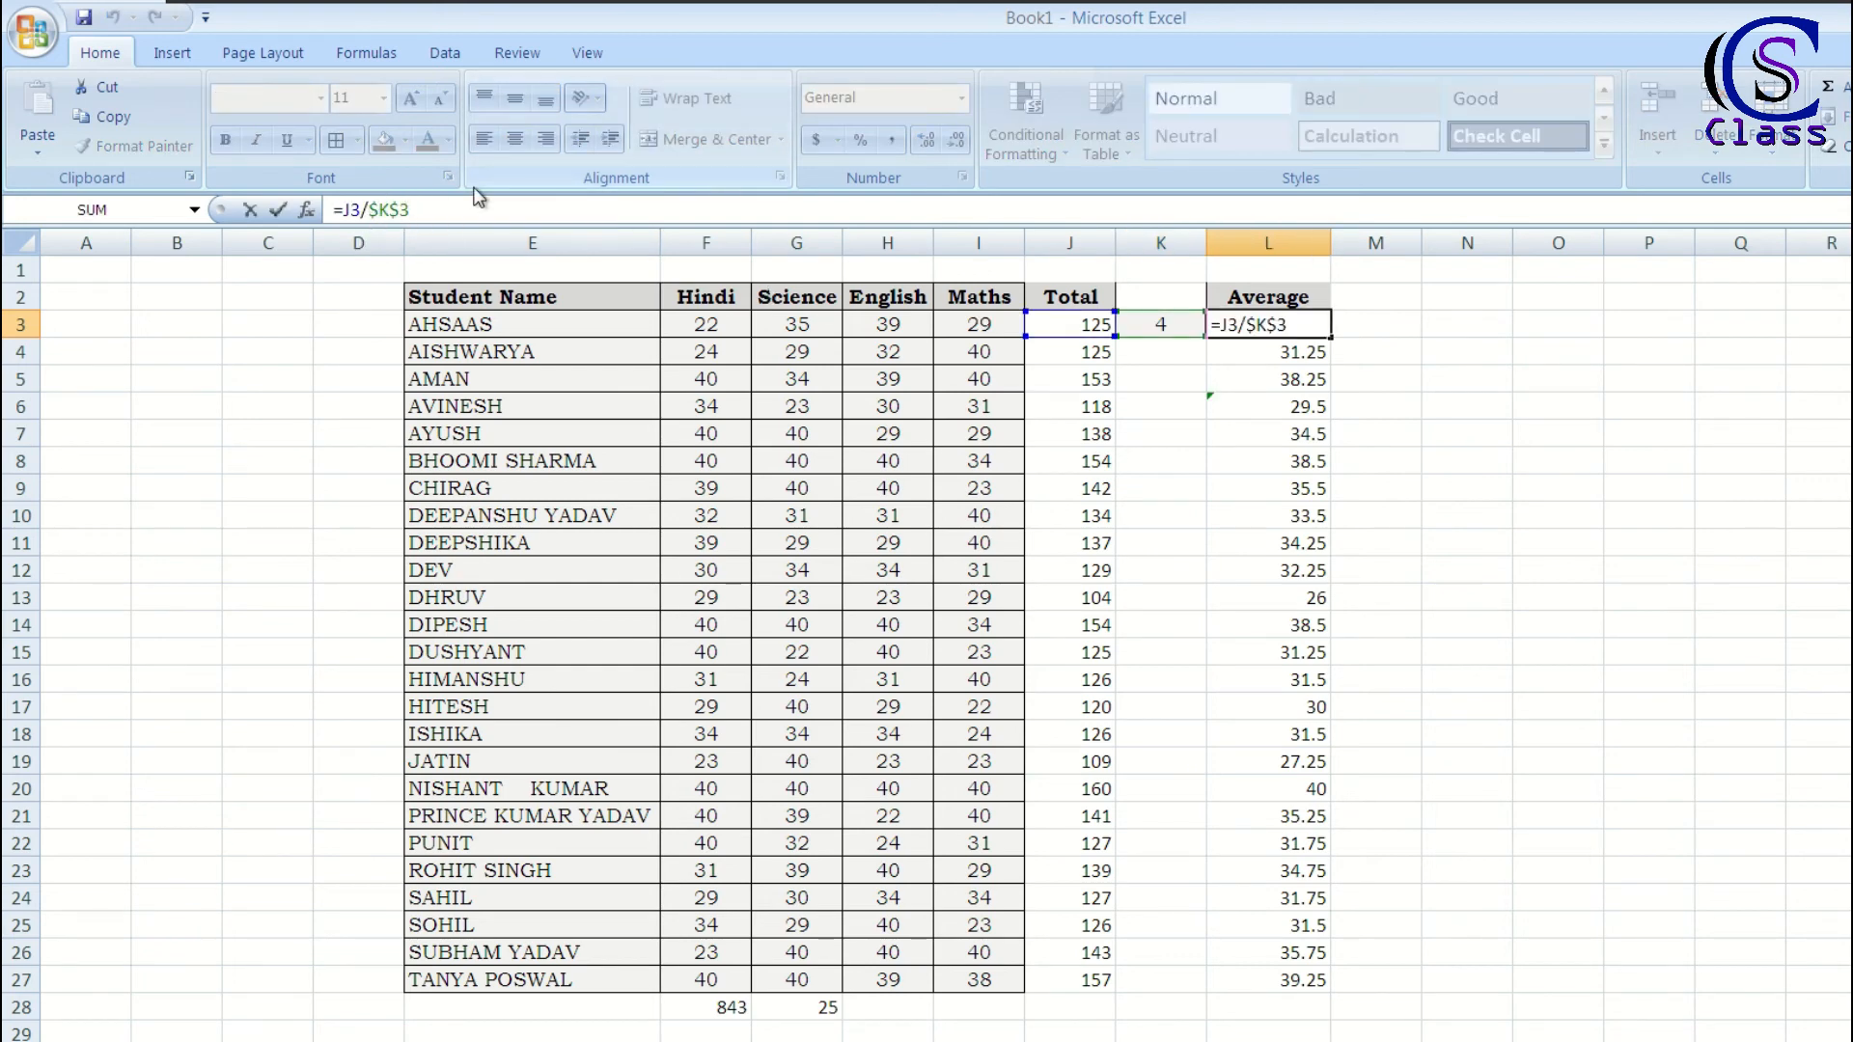
key(Return)
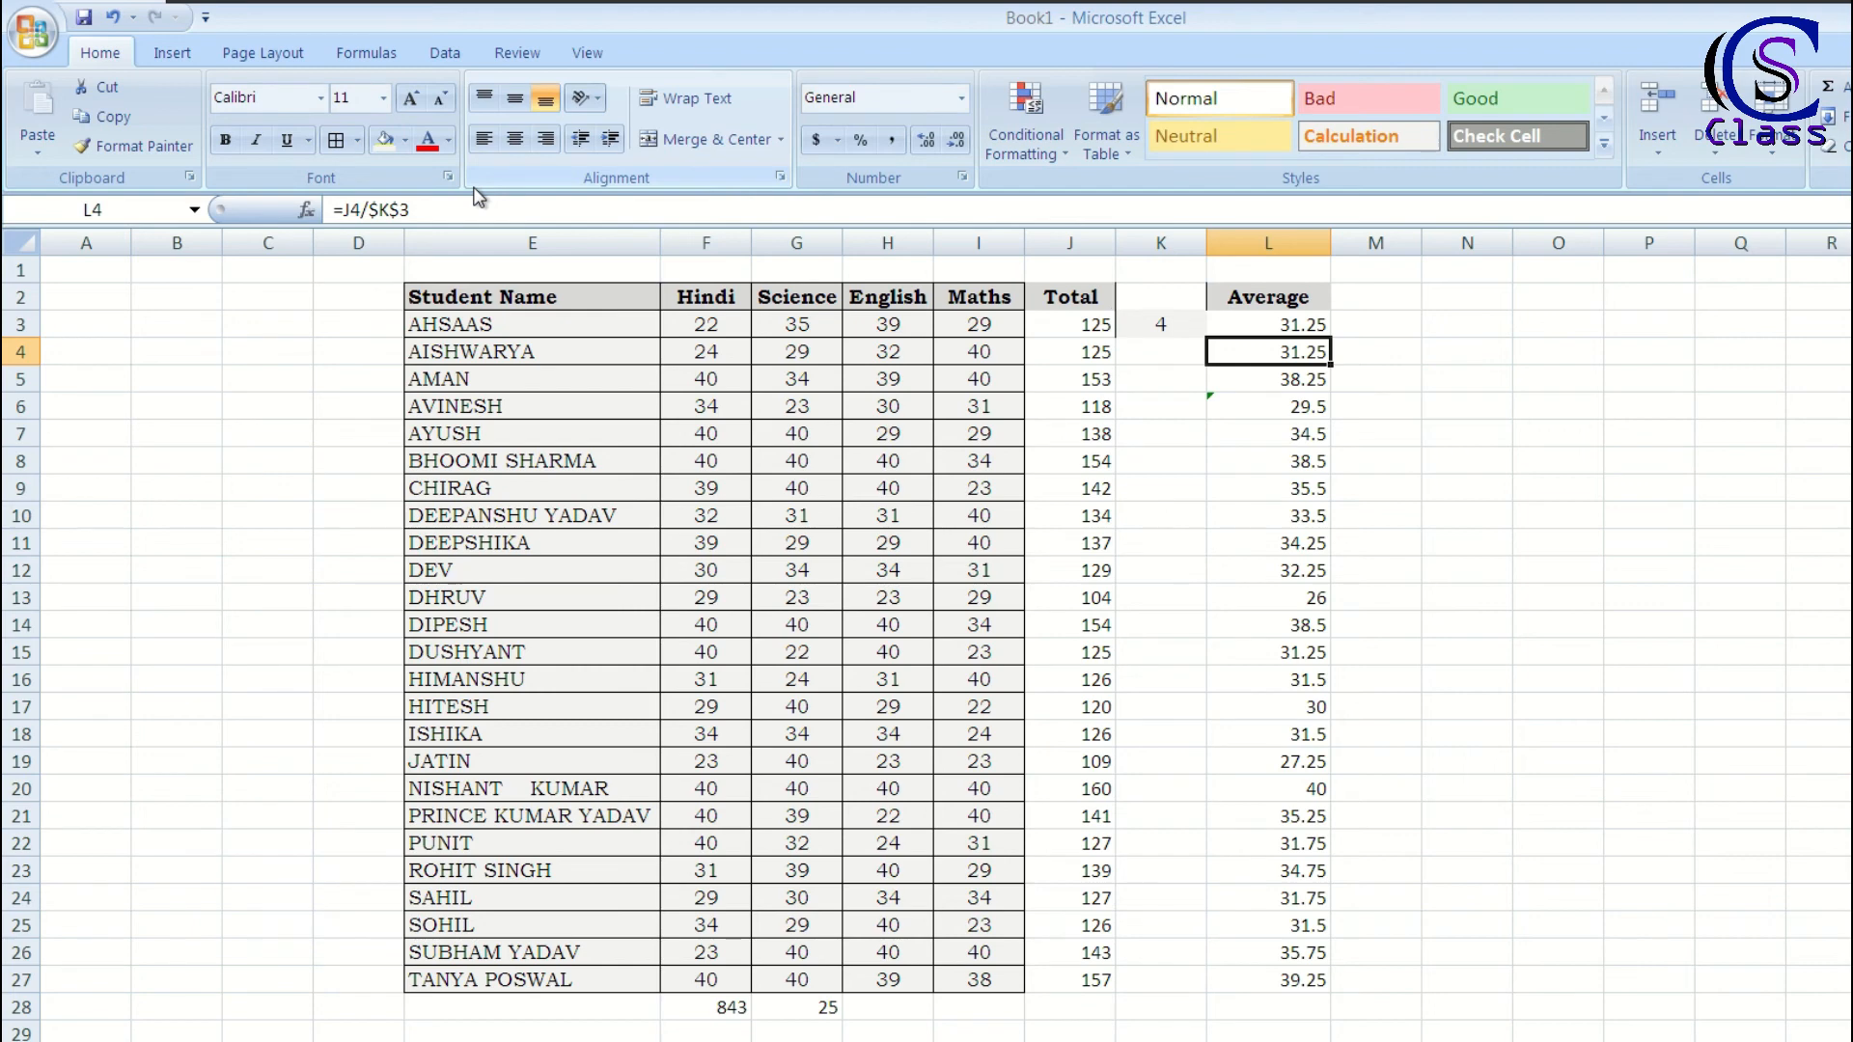
click(1230, 324)
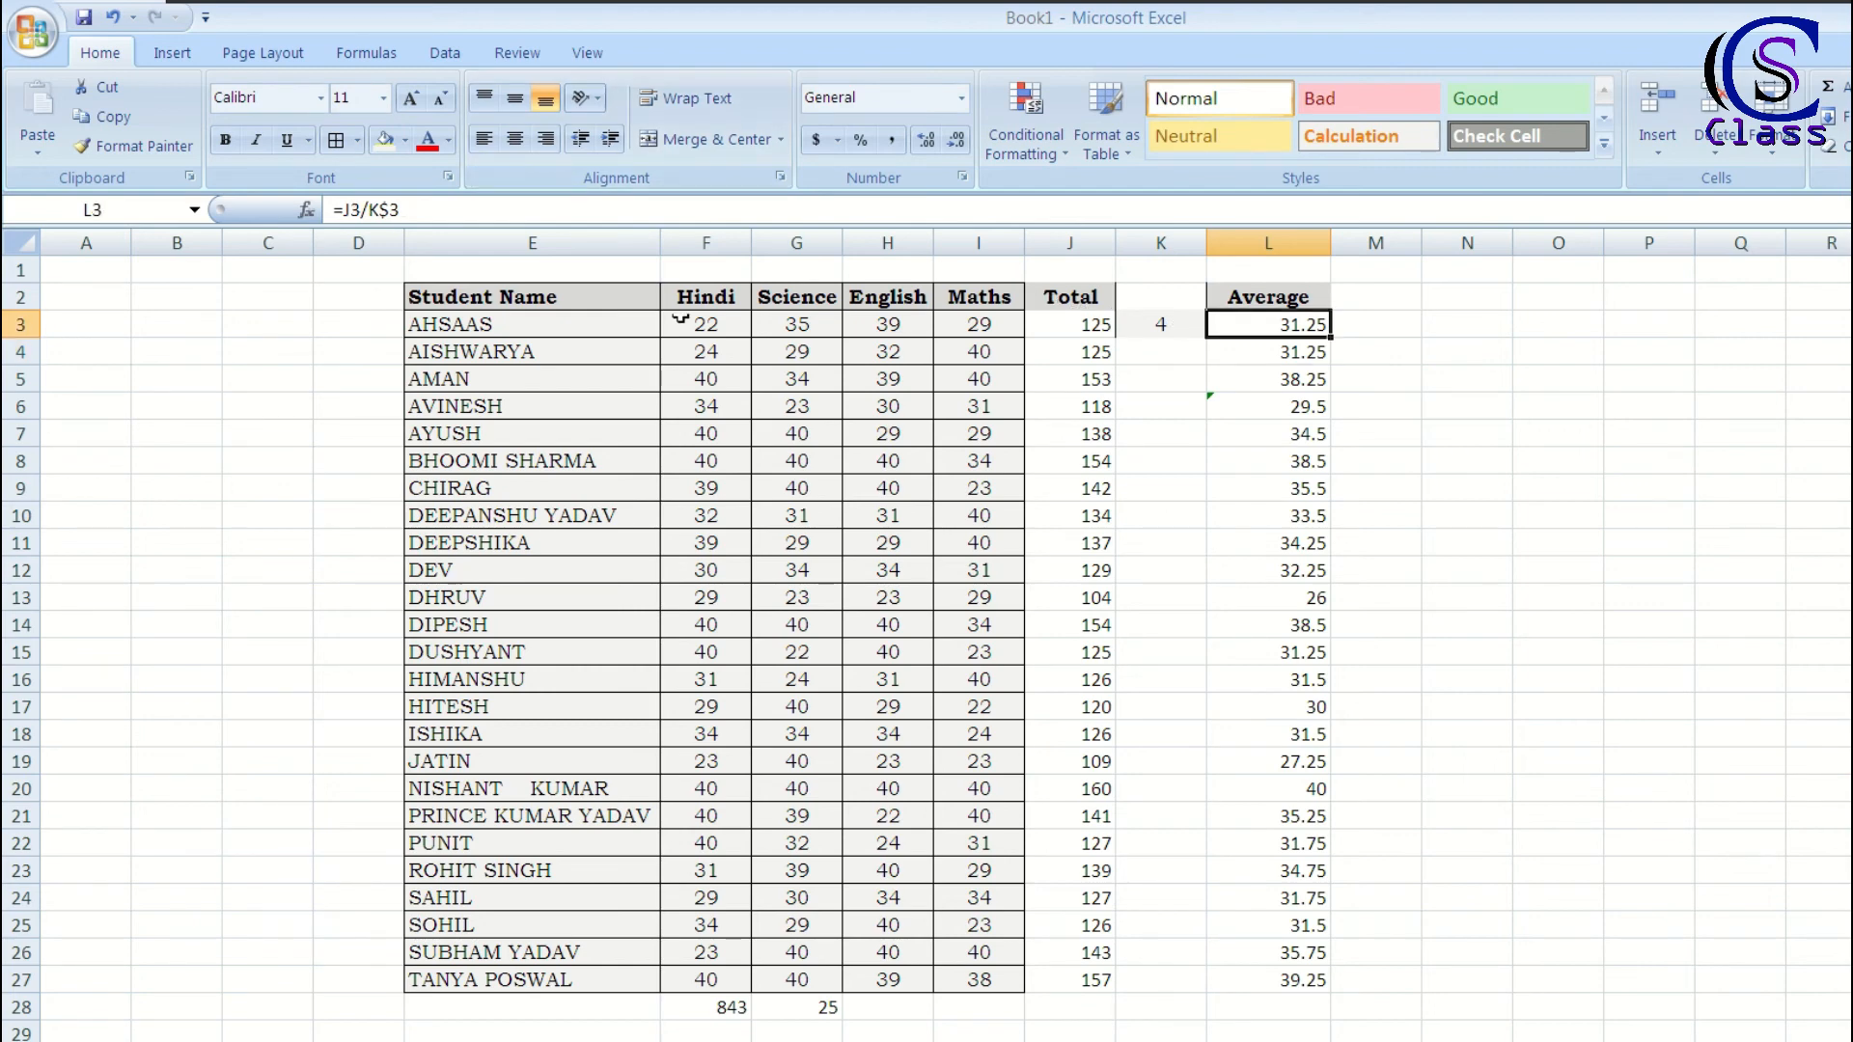
Step: Clear the old average formulas from L4:L27 and fill the mixed-reference formula from L3 down through L26
drag(1264, 351, 1290, 976)
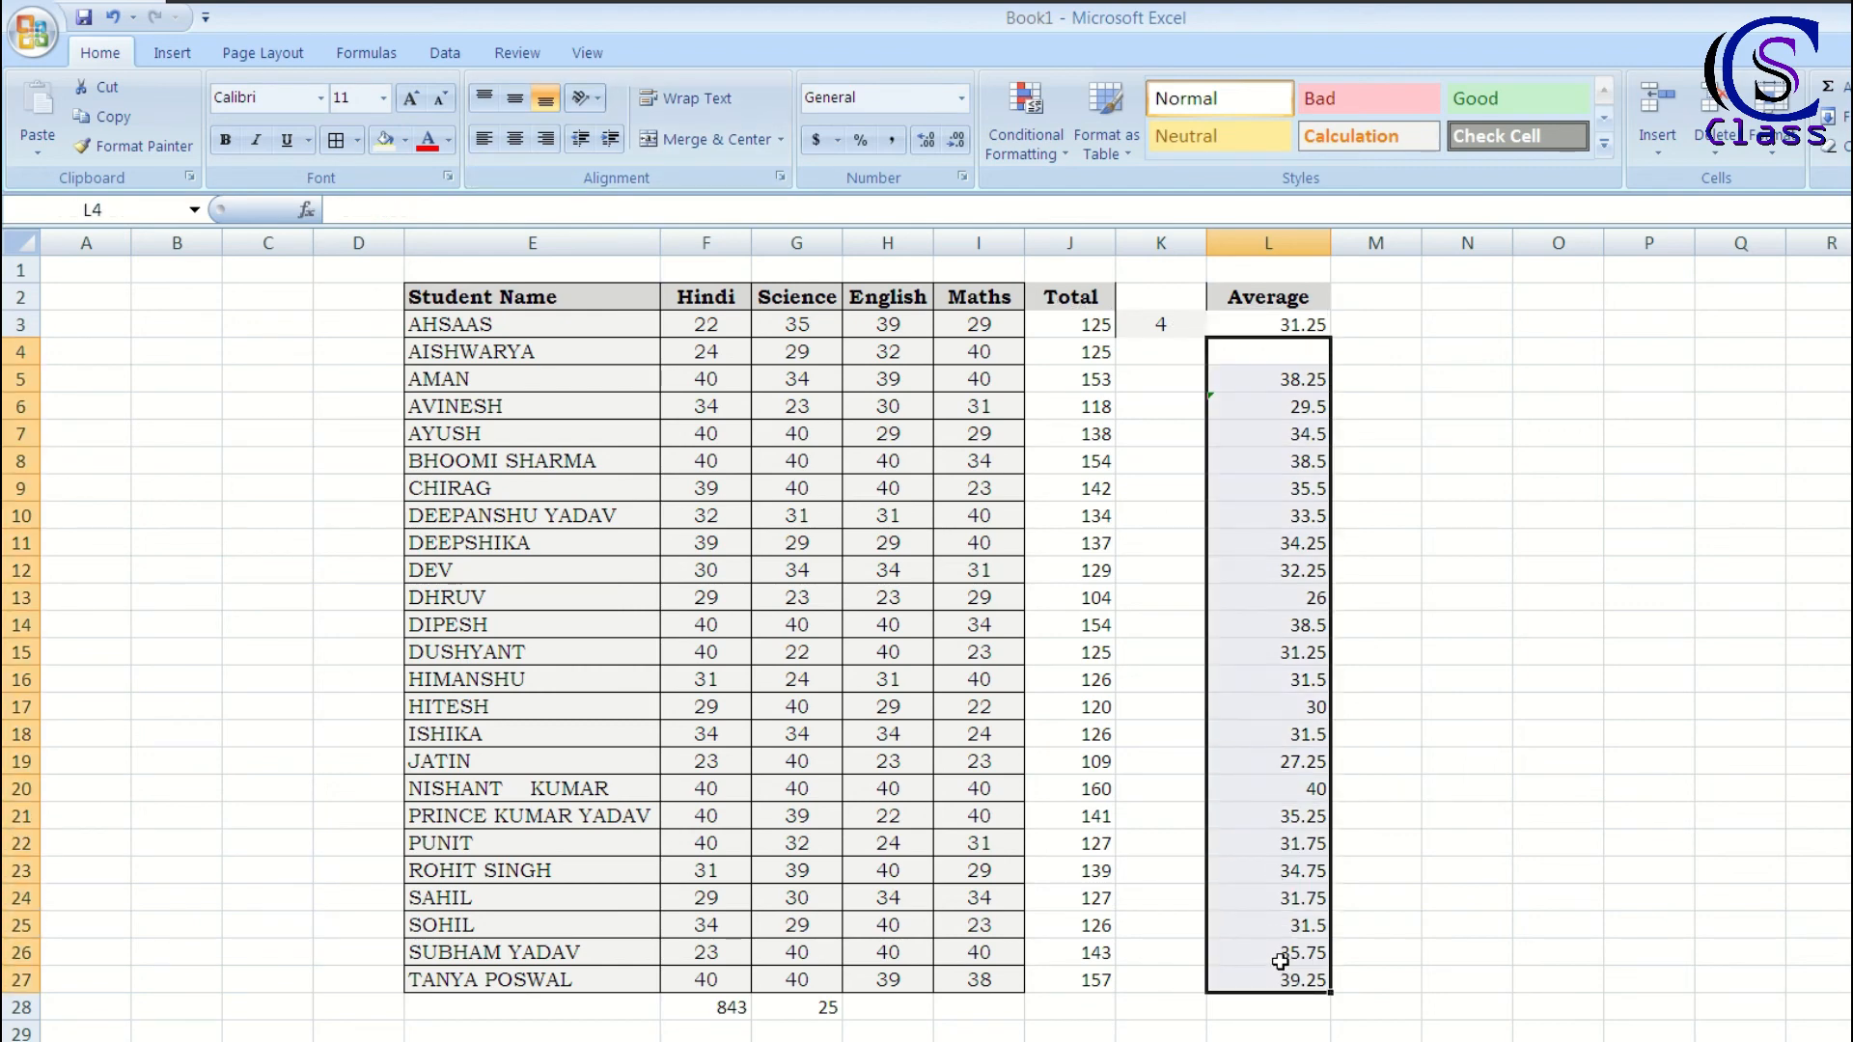
key(Delete)
click(1238, 326)
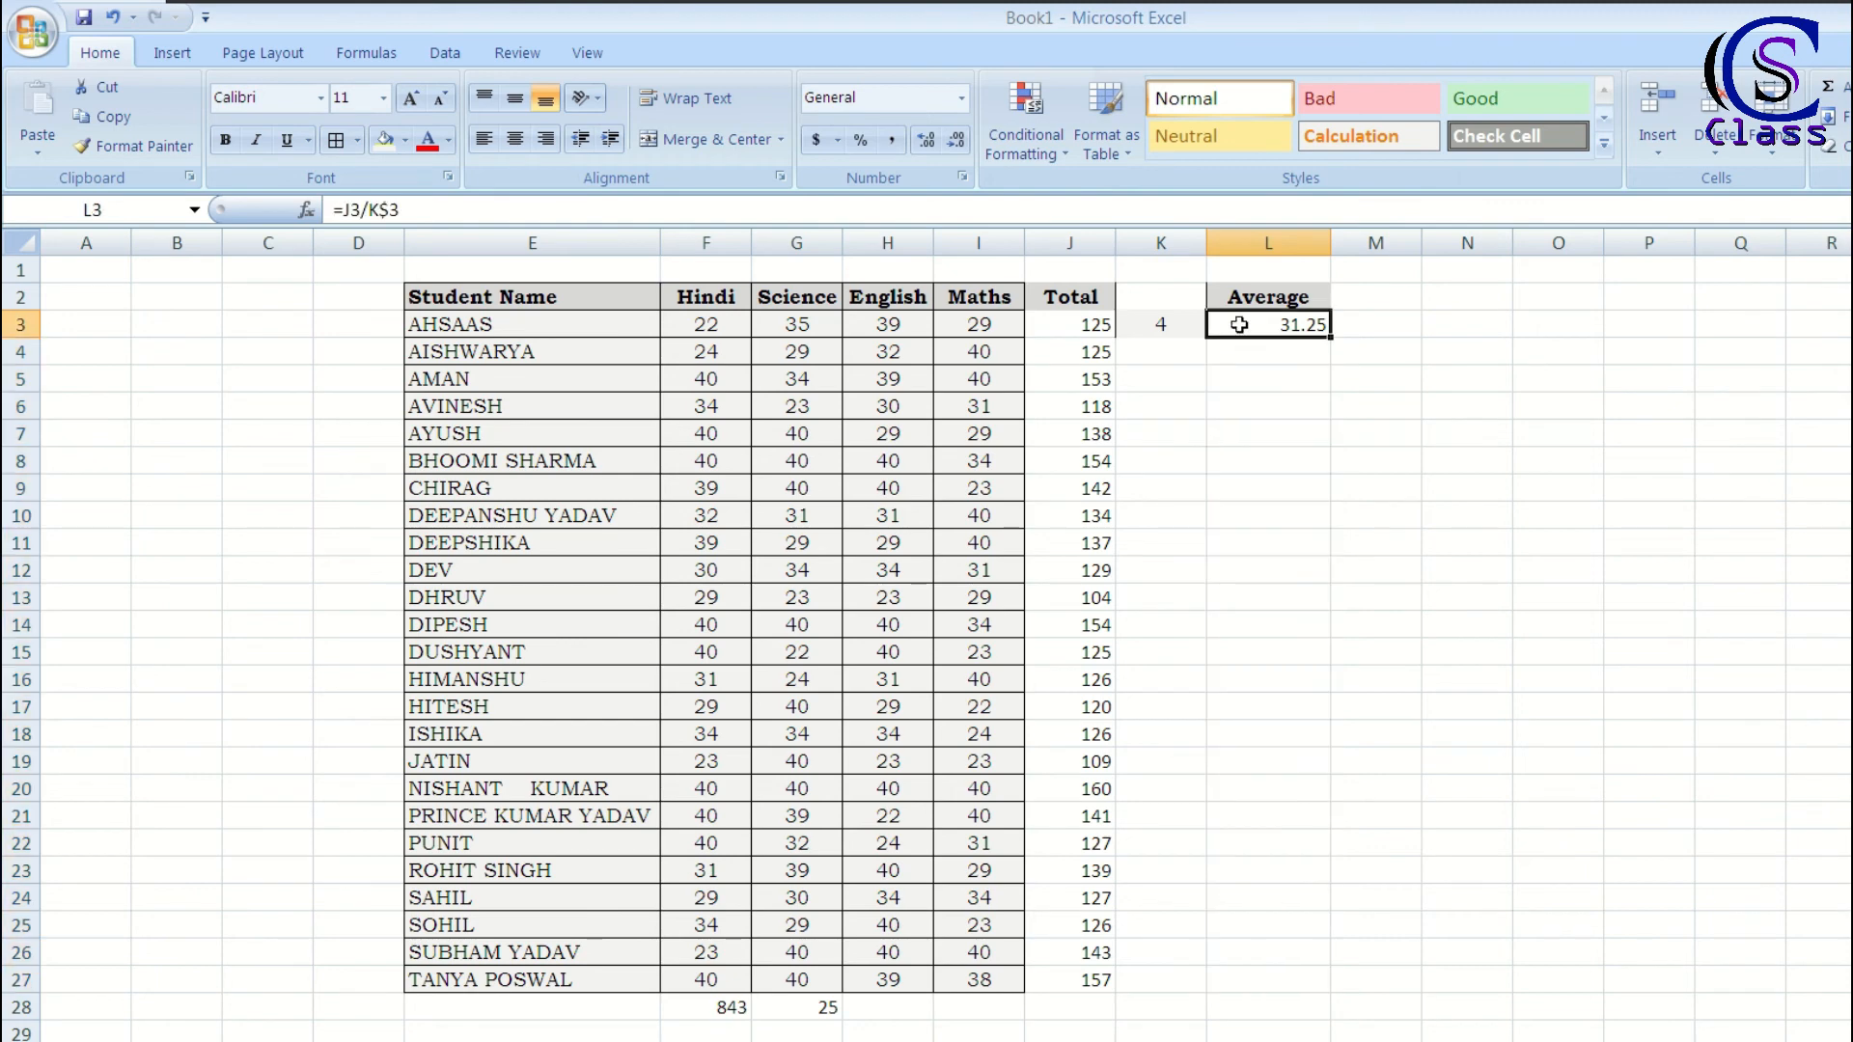
drag(1328, 338, 1304, 979)
click(1302, 979)
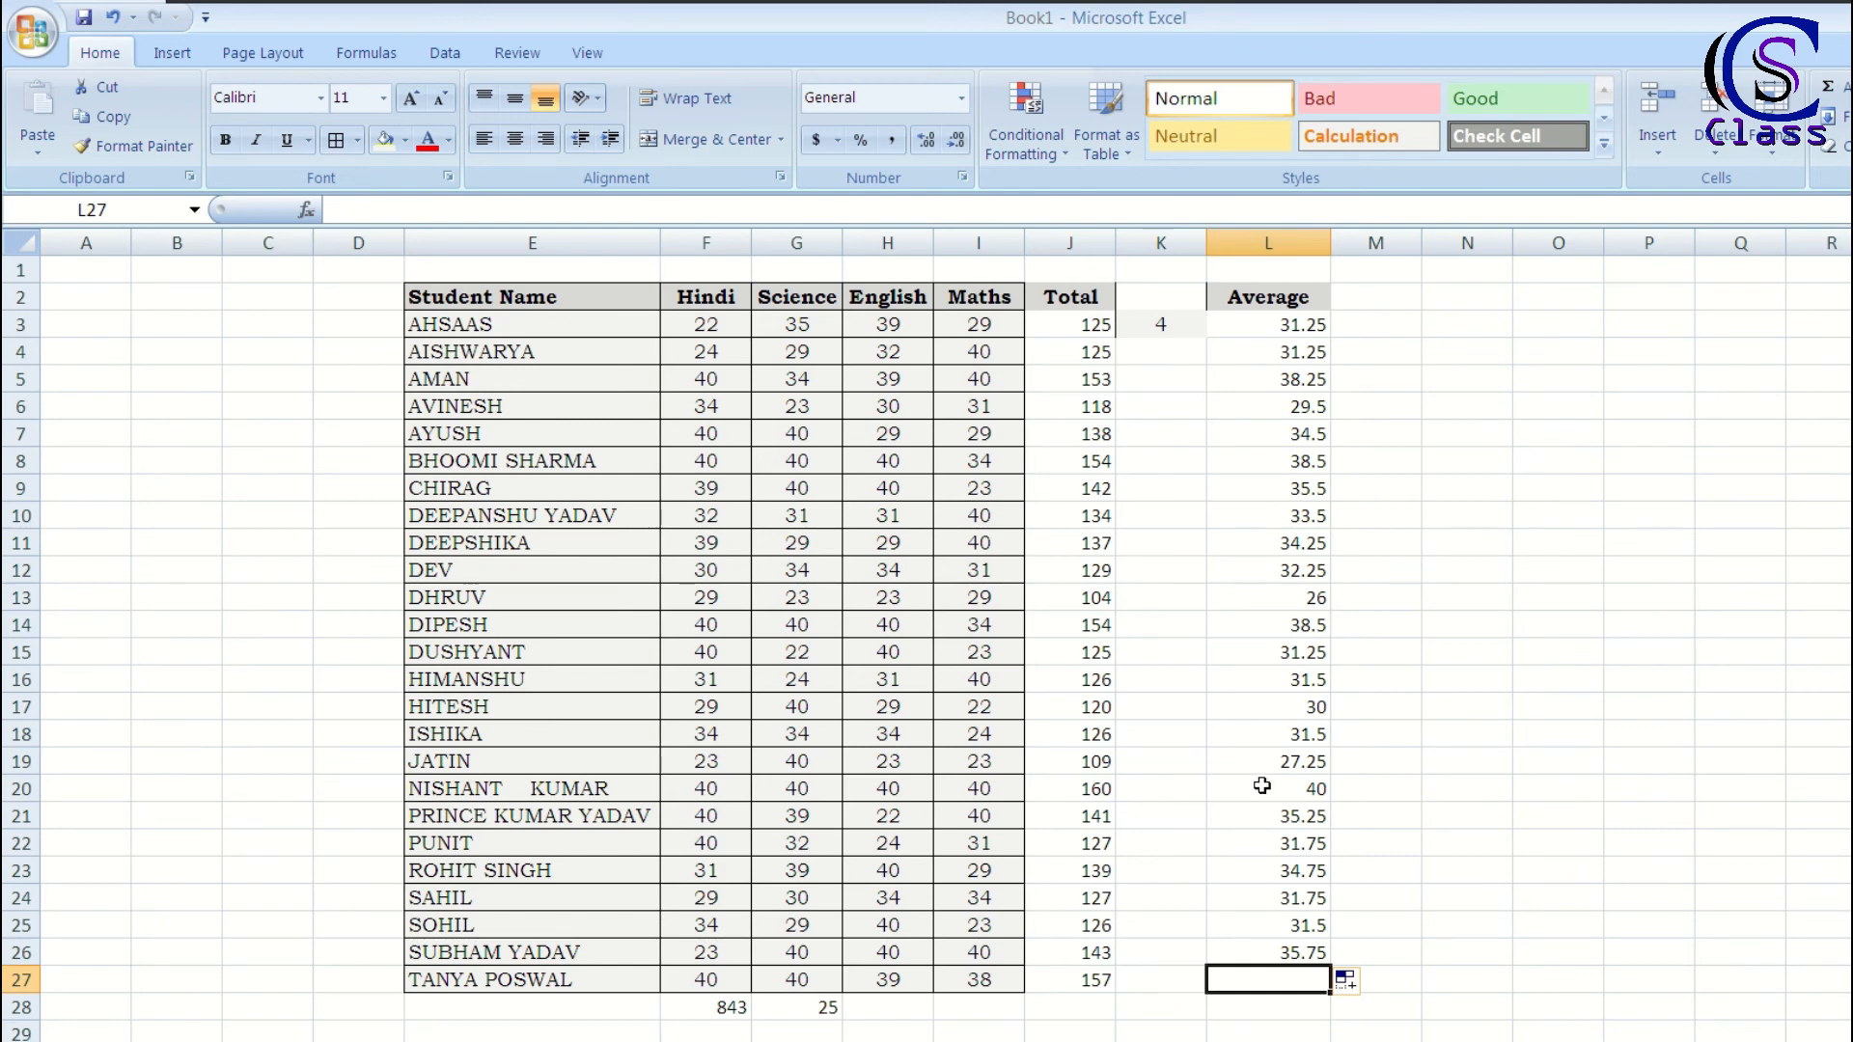
Step: Inspect the mixed references in L7 and L4 against divisor cell K3, and select the Average range L3:L27
click(1252, 427)
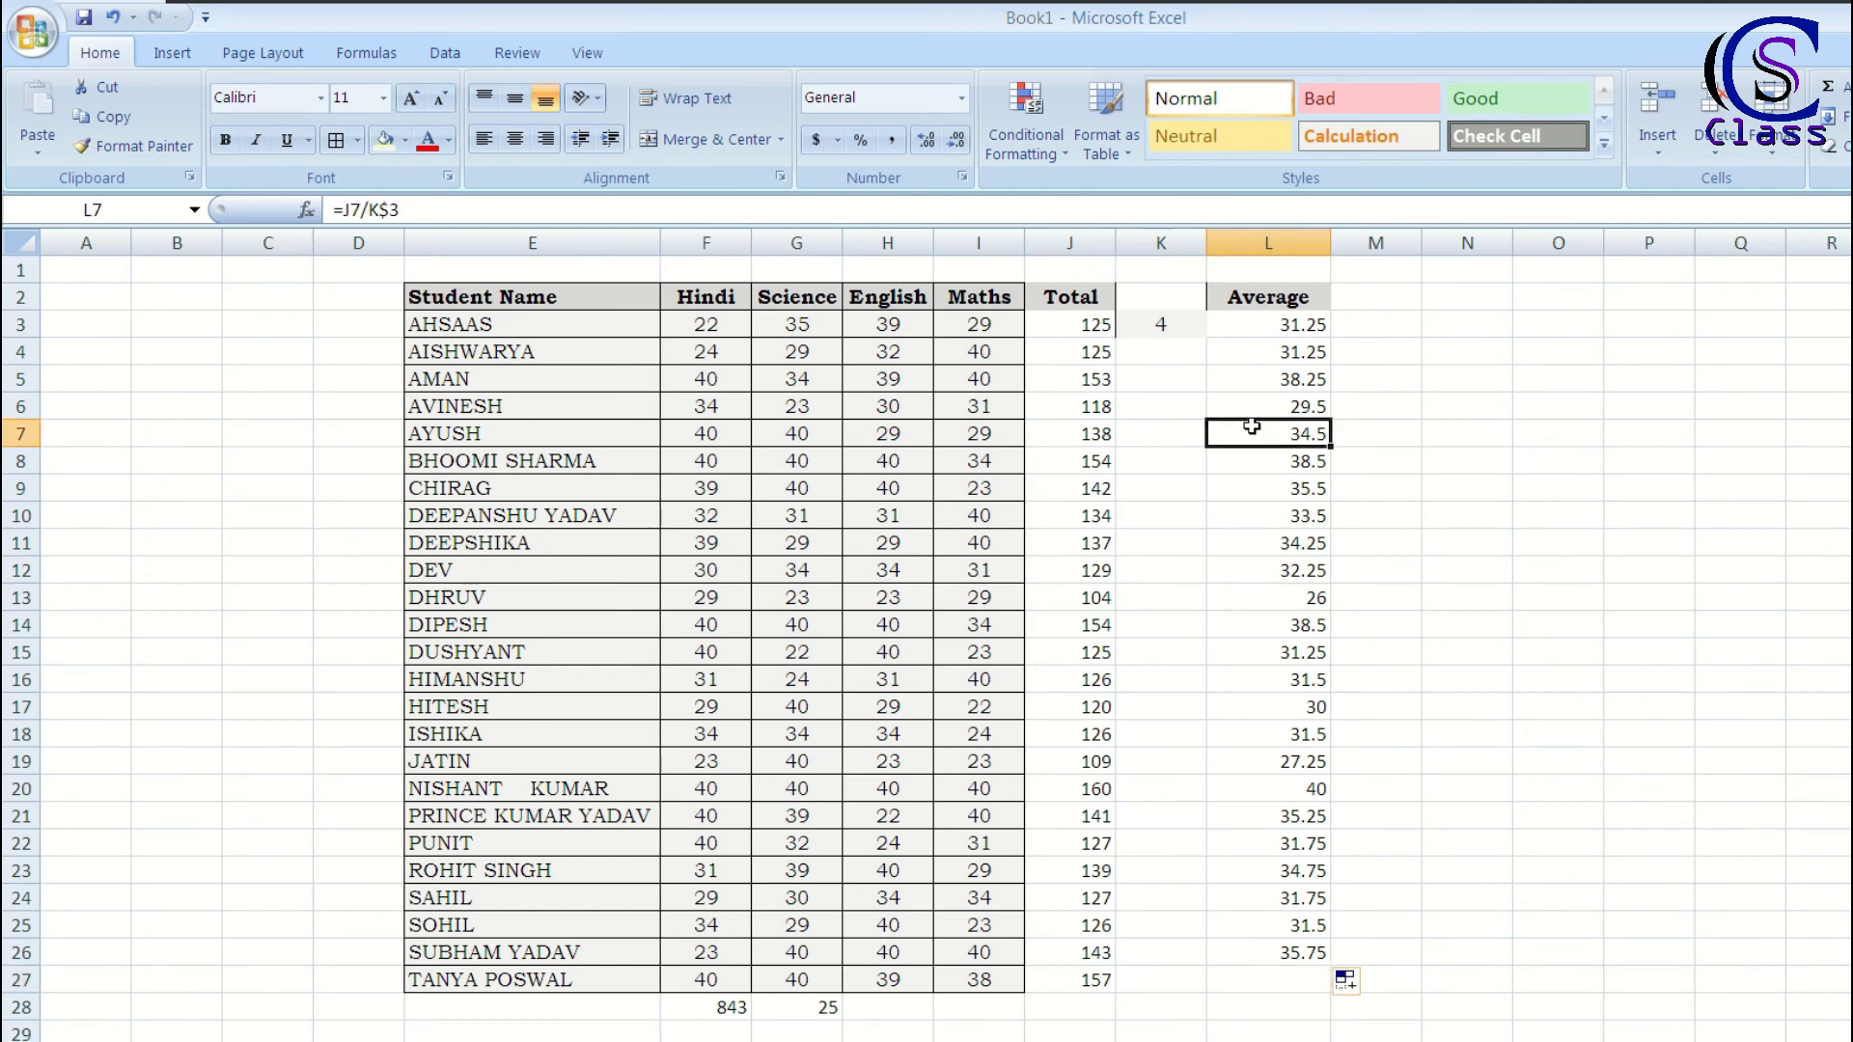
click(1135, 323)
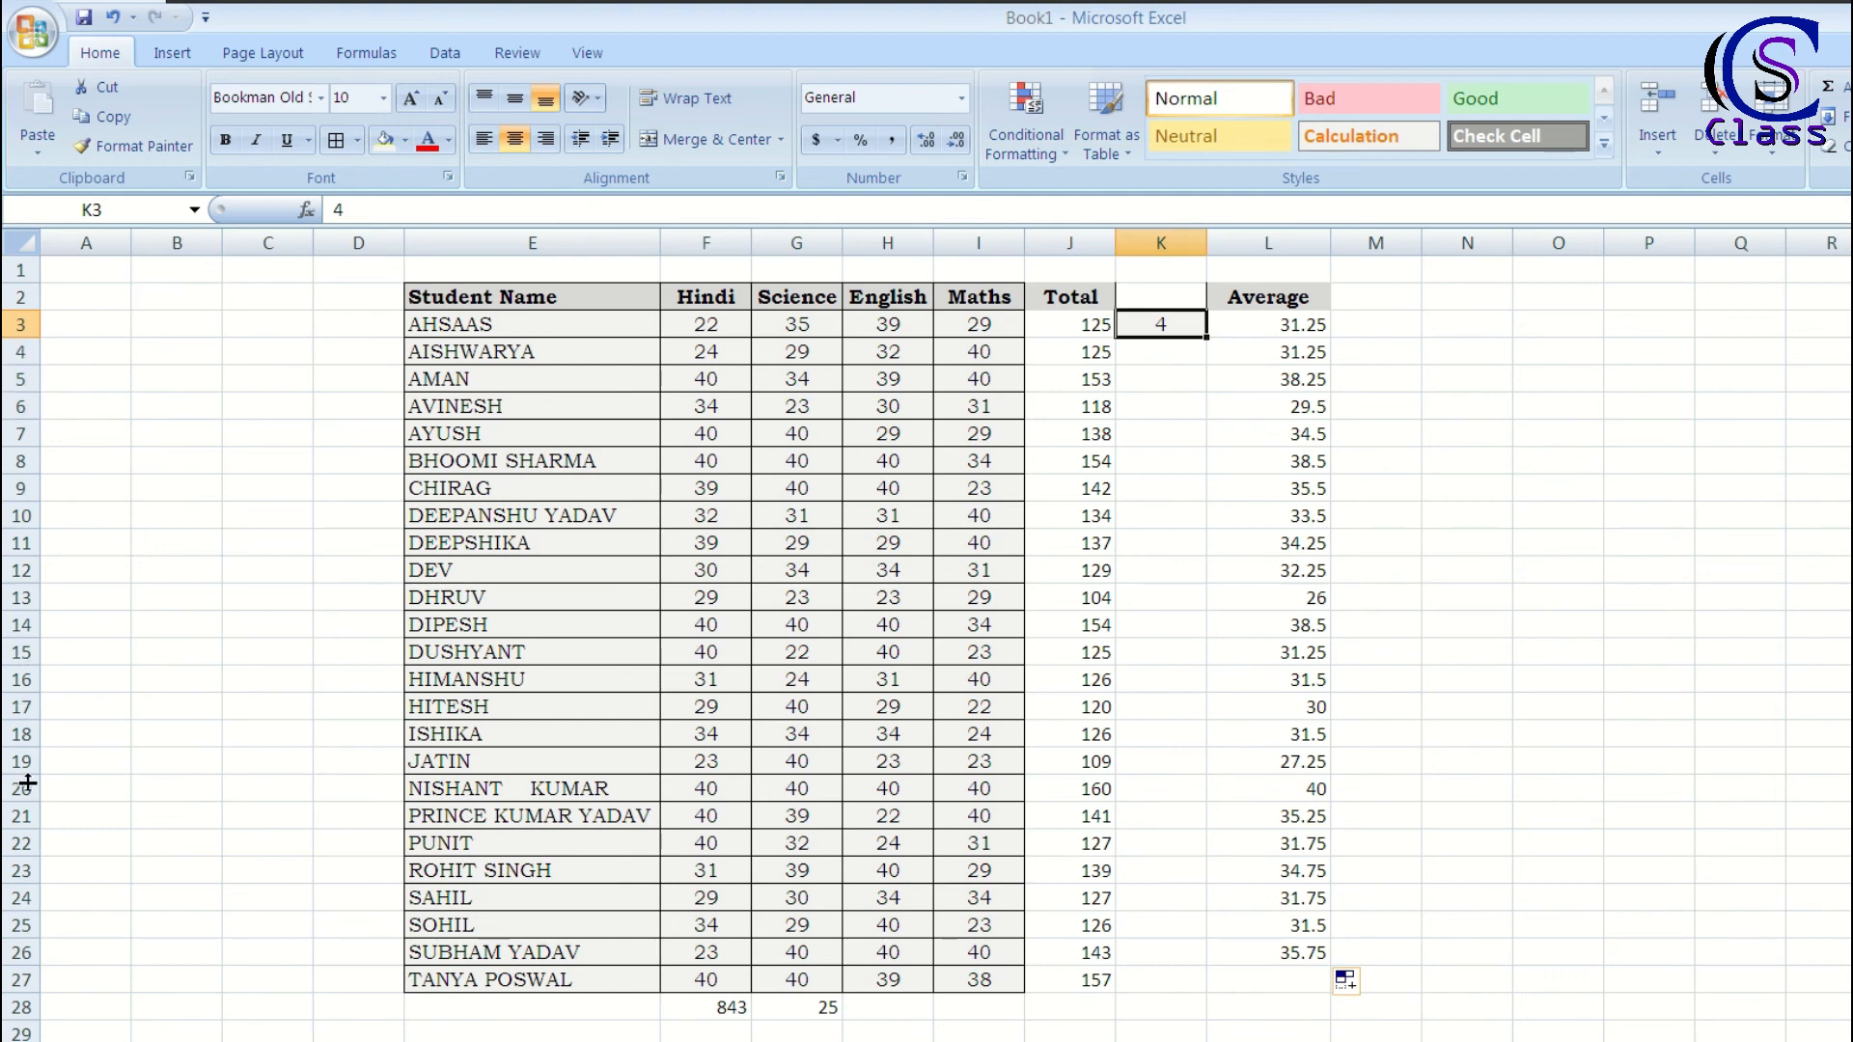
click(1234, 357)
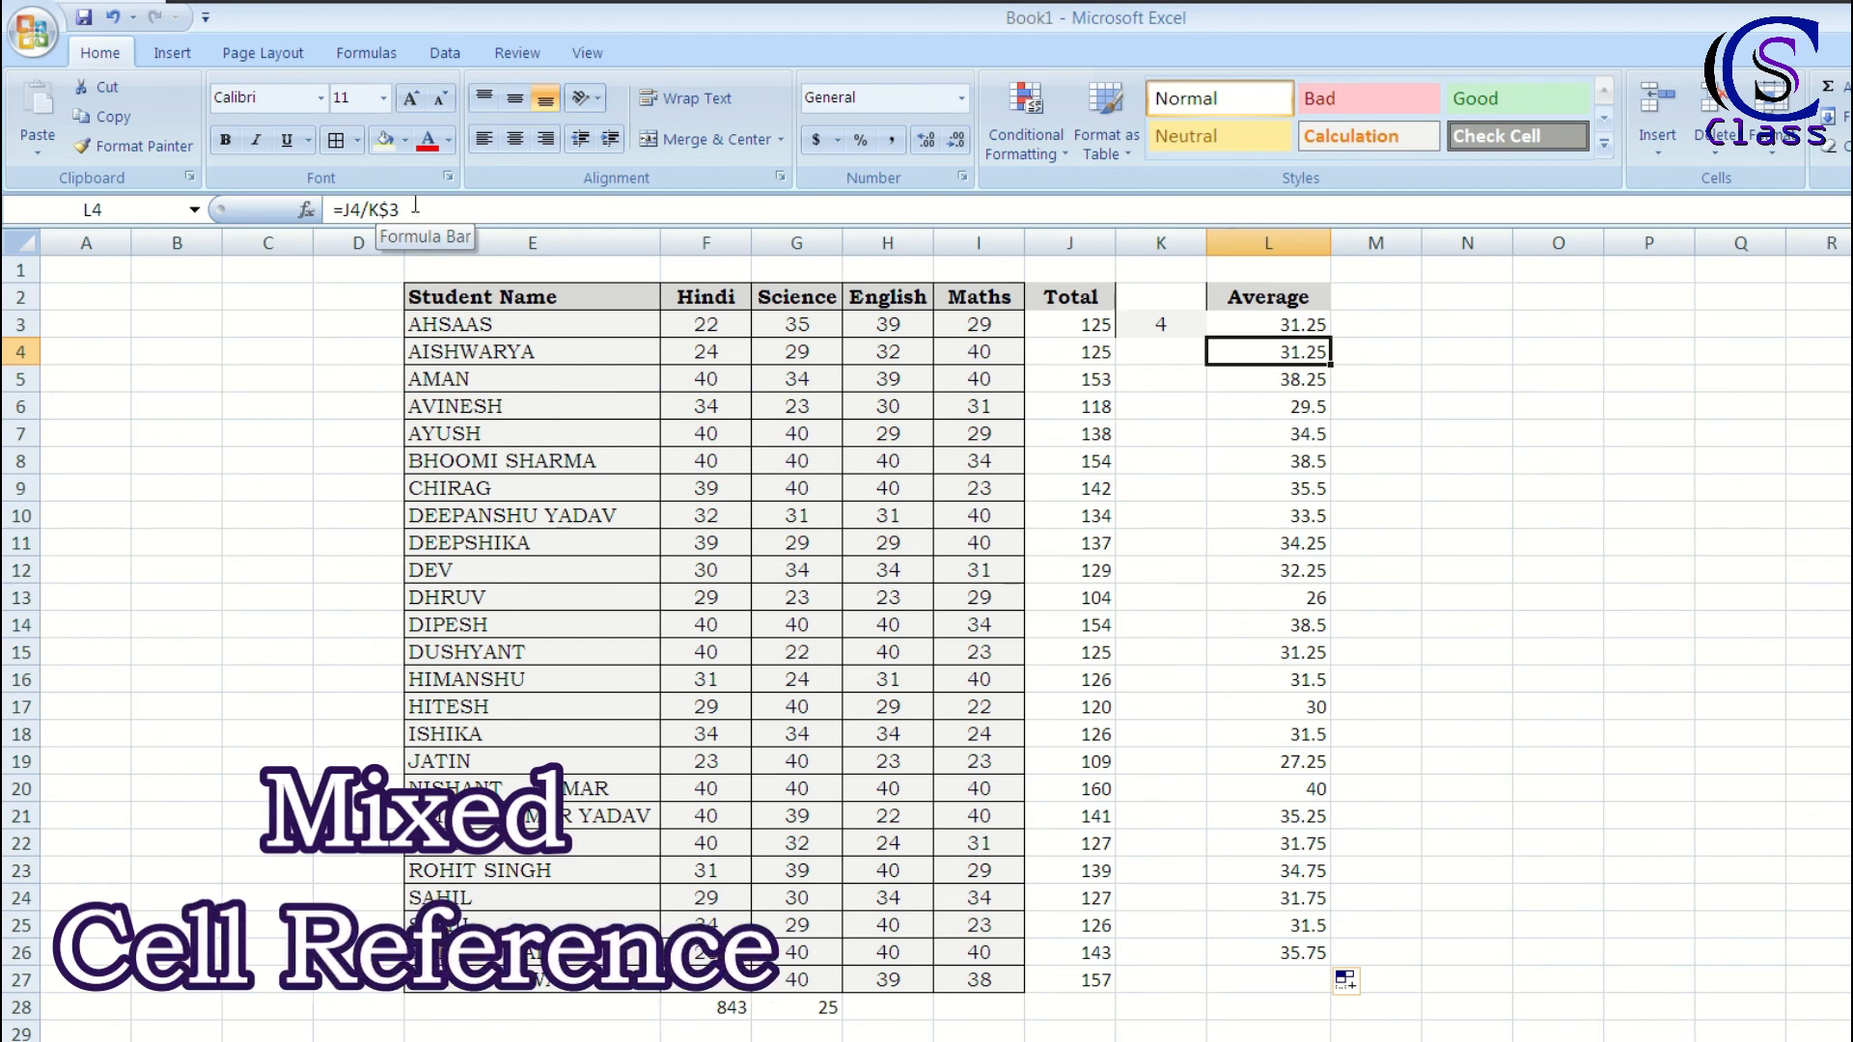
click(1141, 377)
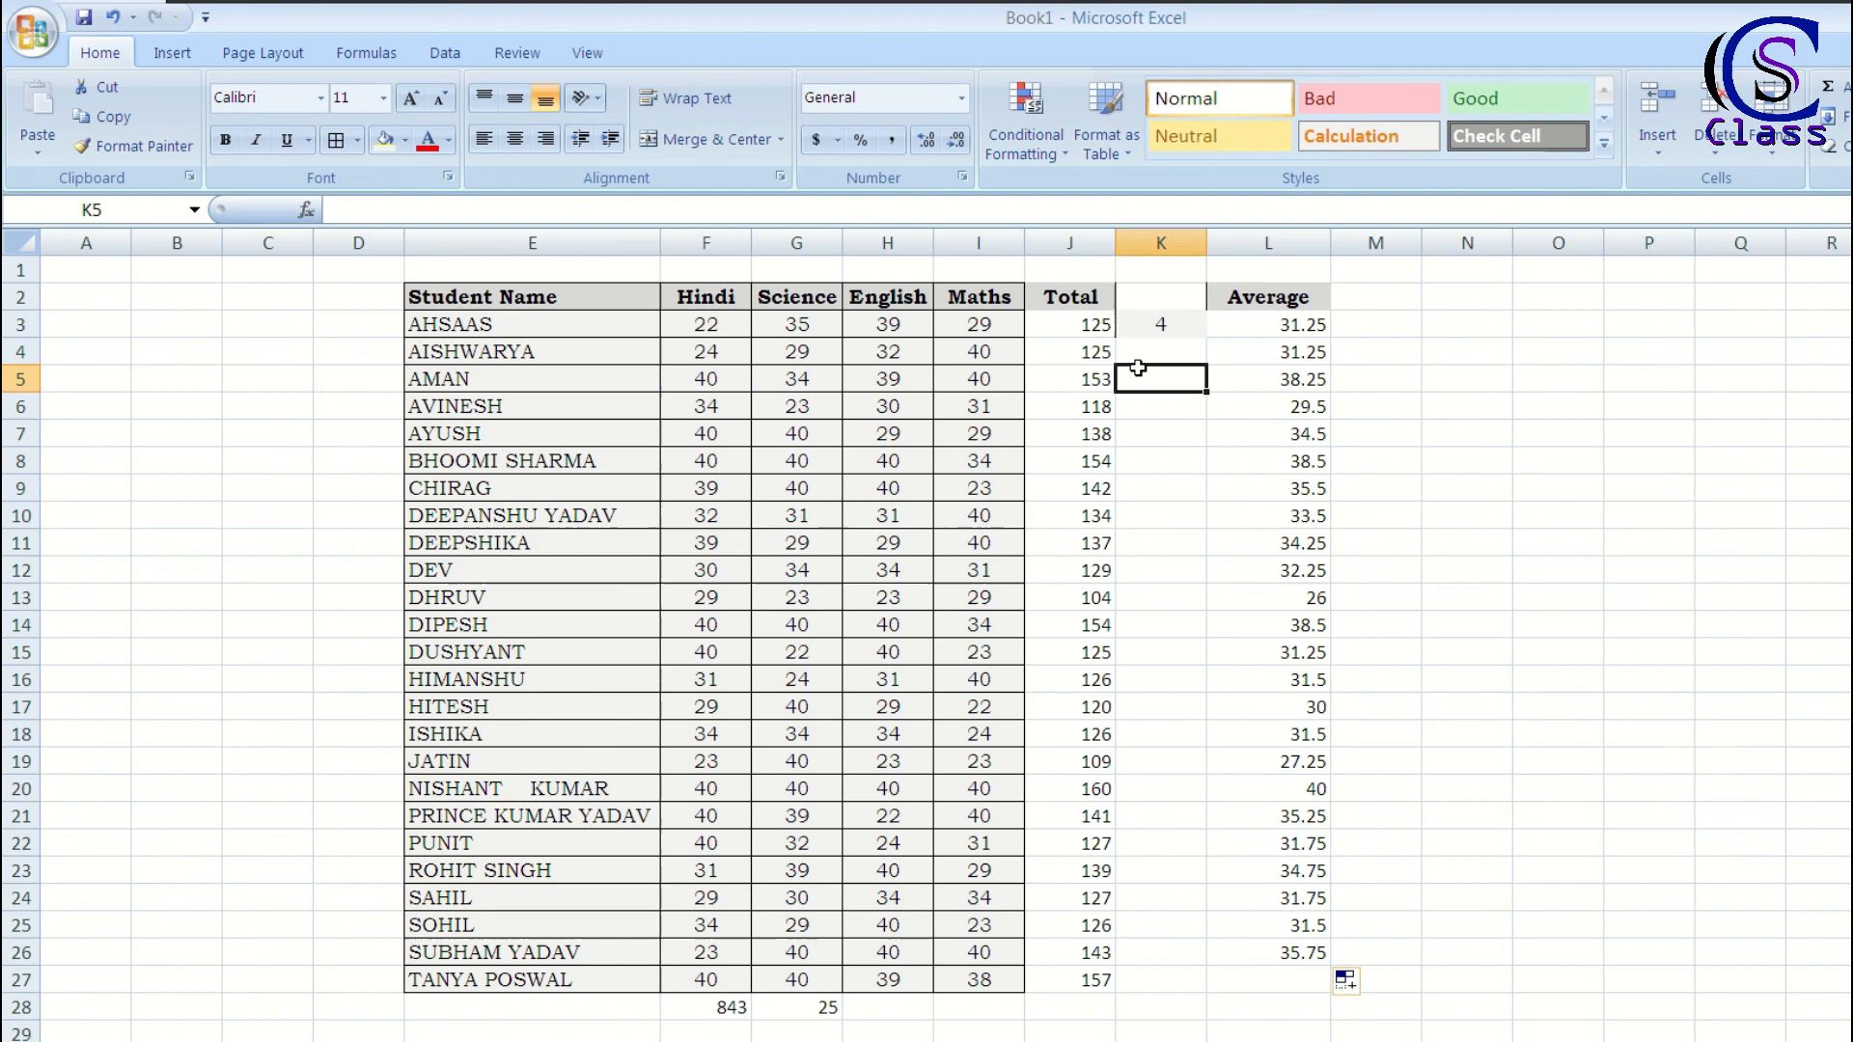
click(1167, 324)
drag(1273, 325, 1324, 971)
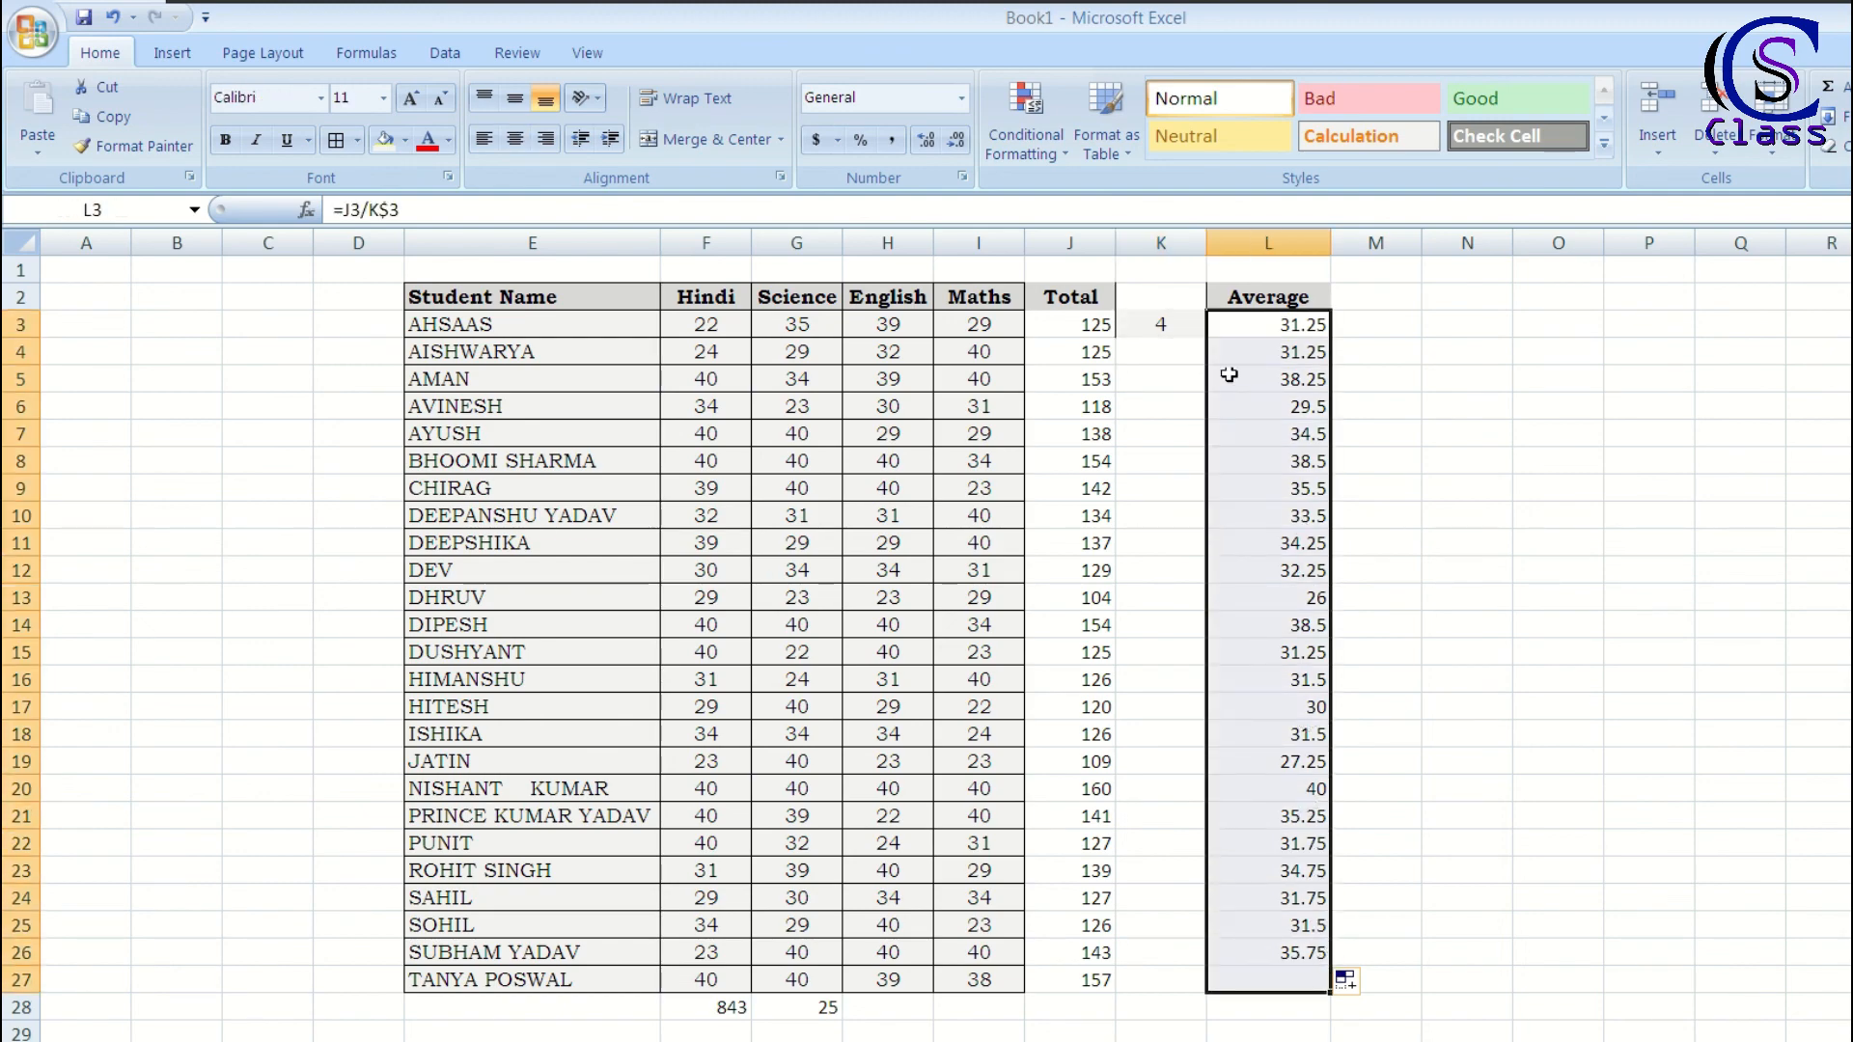